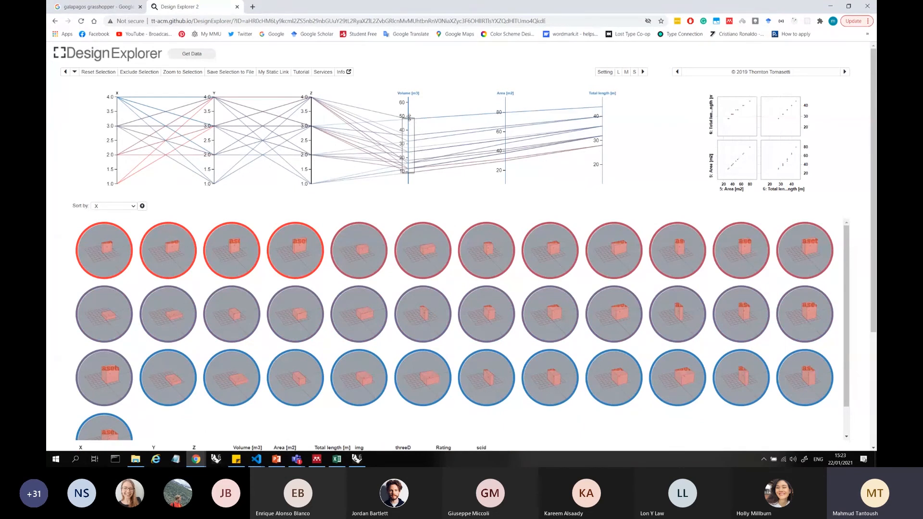
# Vary the Volume filter range, finish with it covering the full axis, and open the design variant with X 1, Y 3, Z 3
pyautogui.moveTo(409, 118); pyautogui.dragTo(409, 98)
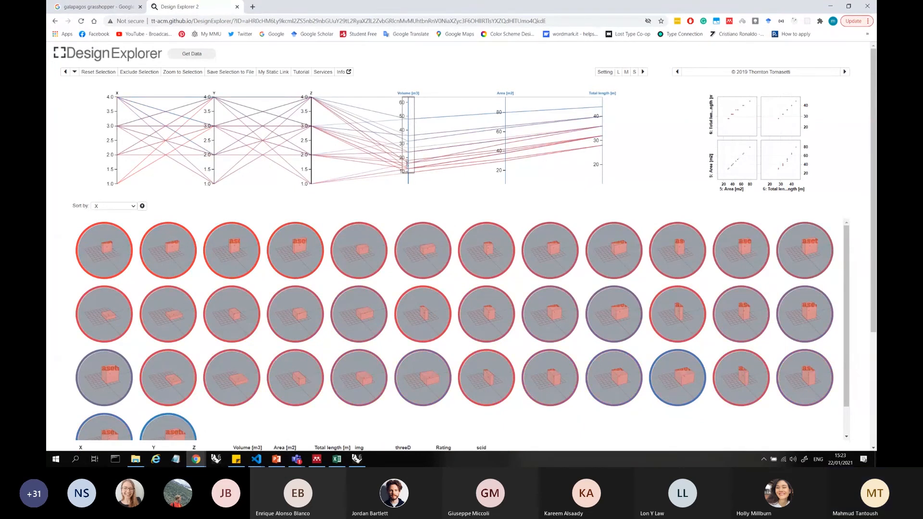
pyautogui.moveTo(407, 164); pyautogui.dragTo(409, 121)
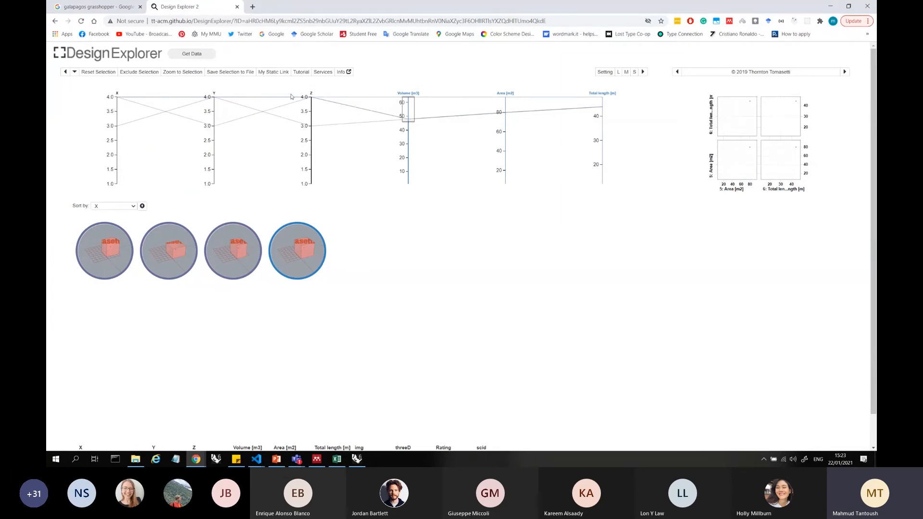
pyautogui.moveTo(409, 123); pyautogui.dragTo(408, 184)
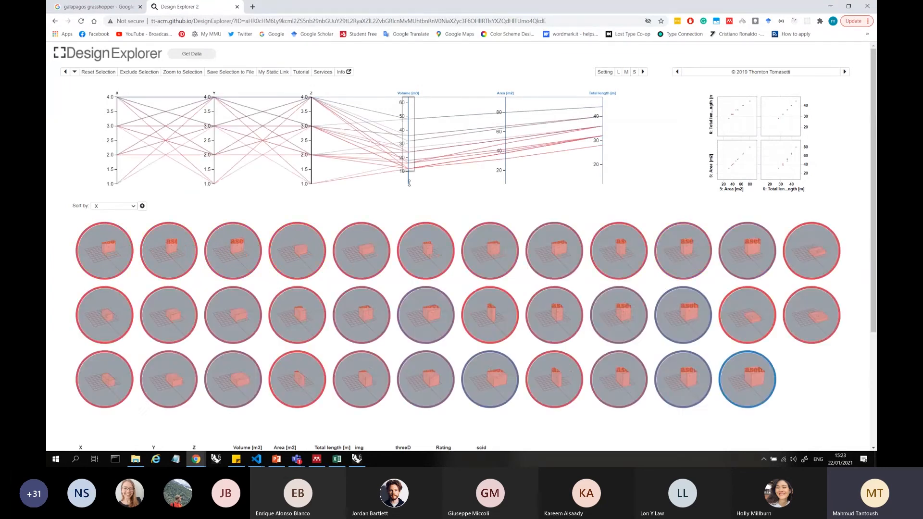
pyautogui.click(687, 259)
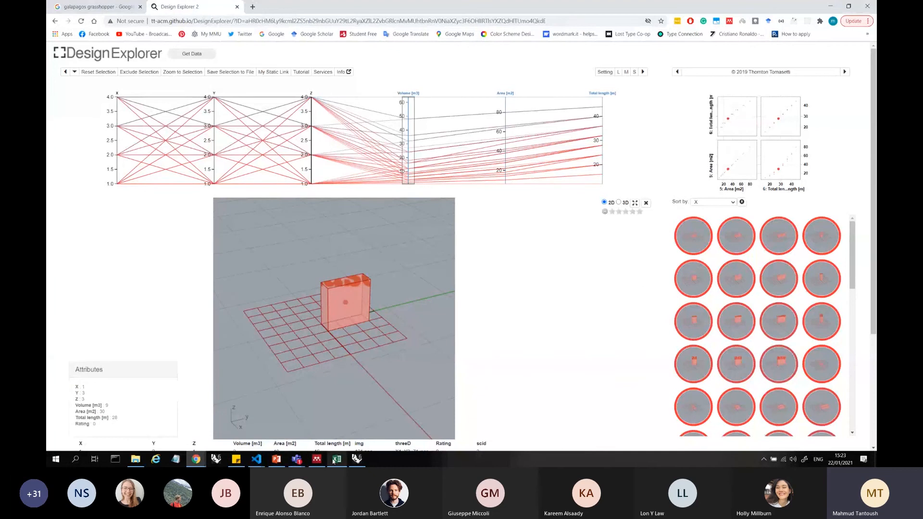
# Switch to PowerPoint, copy the Google Drive folder link from the slide, and open it in a new Chrome tab
pyautogui.click(277, 459)
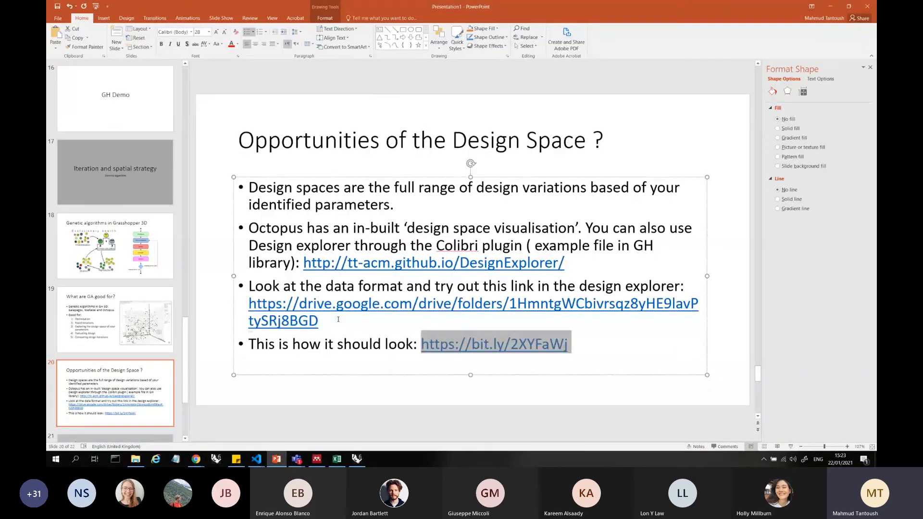
pyautogui.moveTo(338, 319); pyautogui.dragTo(249, 304)
pyautogui.hotkey('ctrl', 'c')
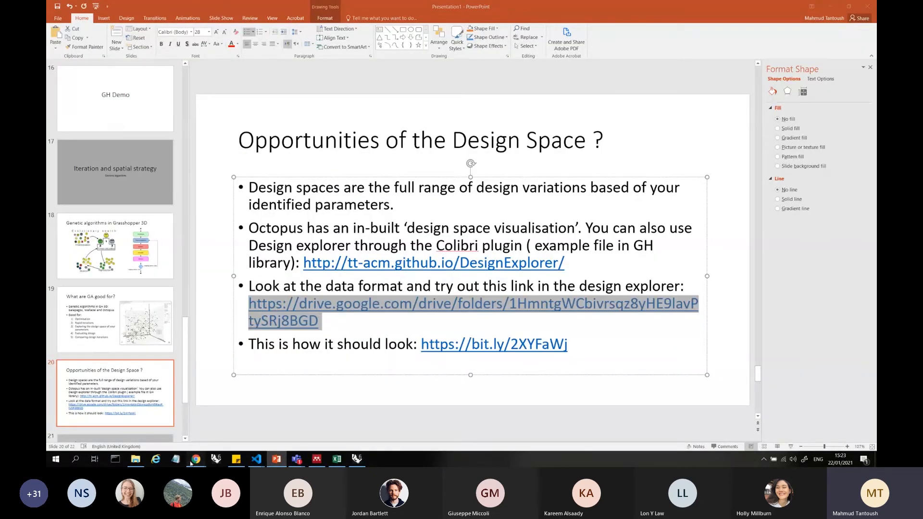
pyautogui.moveTo(196, 459)
pyautogui.click(390, 418)
pyautogui.click(254, 6)
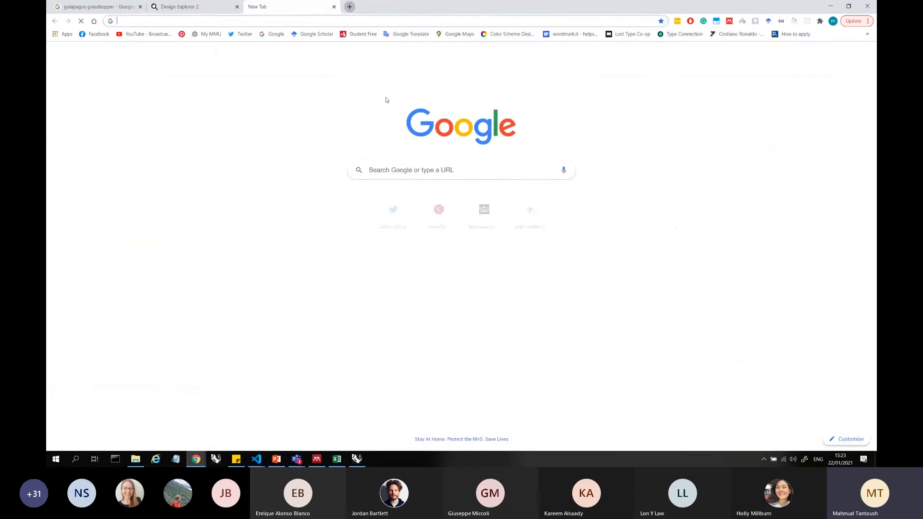
pyautogui.hotkey('ctrl', 'v')
pyautogui.press('Return')
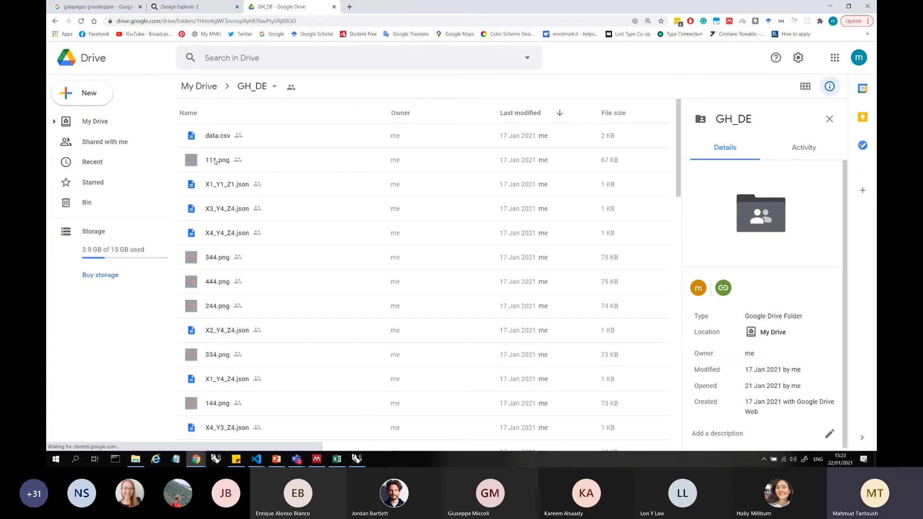
# Look at the 111.png, X1_Y1_Z1.json and data.csv entries in the GH_DE folder and open data.csv for preview
pyautogui.click(195, 162)
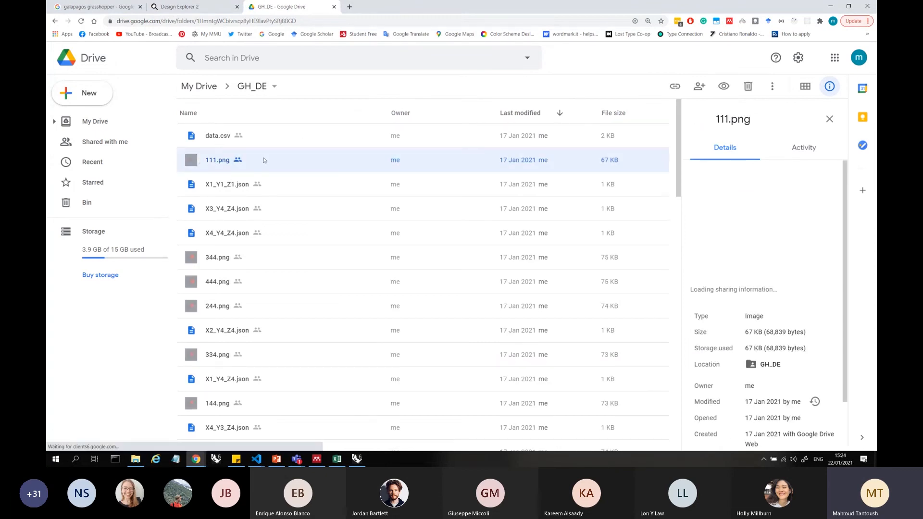
pyautogui.click(226, 185)
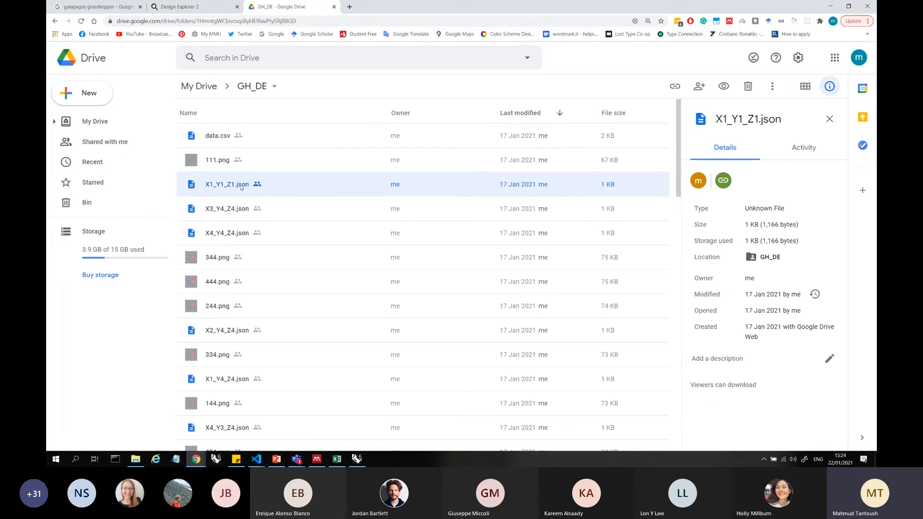
pyautogui.click(271, 161)
pyautogui.click(265, 140)
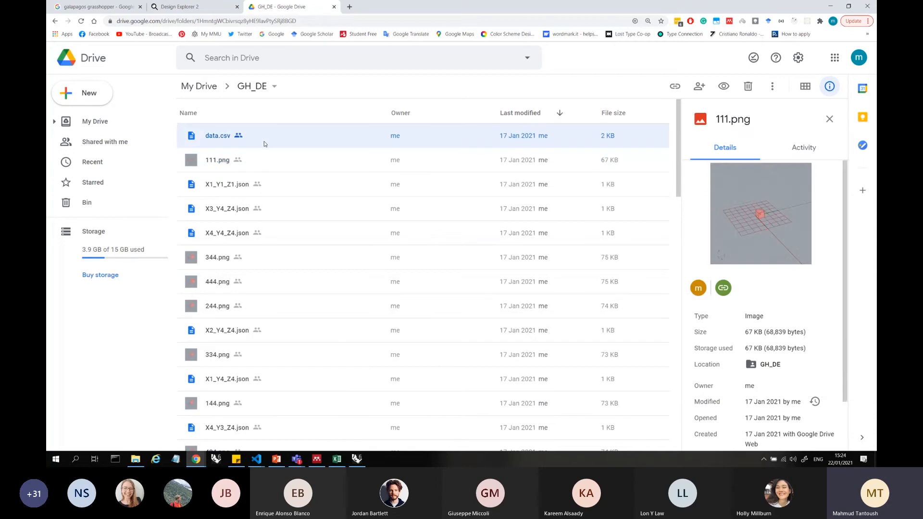
pyautogui.doubleClick(291, 139)
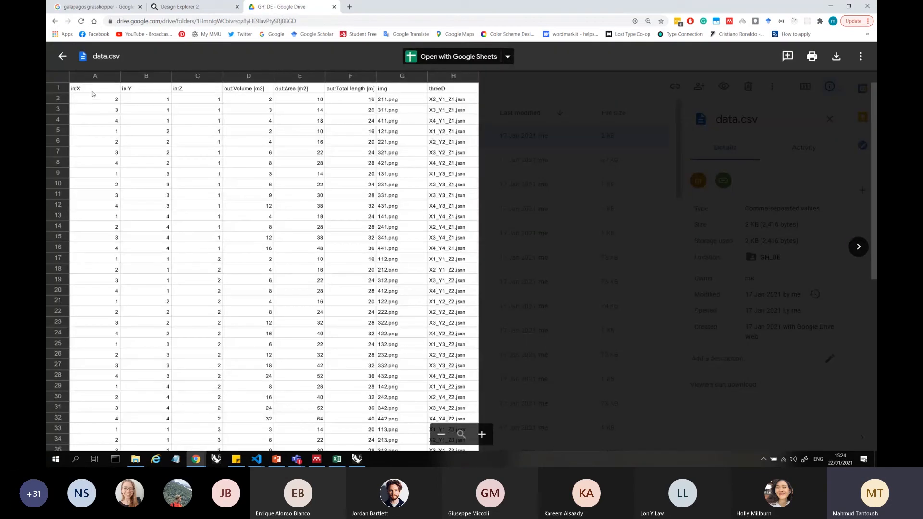
# Examine the in:X, in:Y and in:Z input columns of data.csv, including their first row of values
pyautogui.click(93, 91)
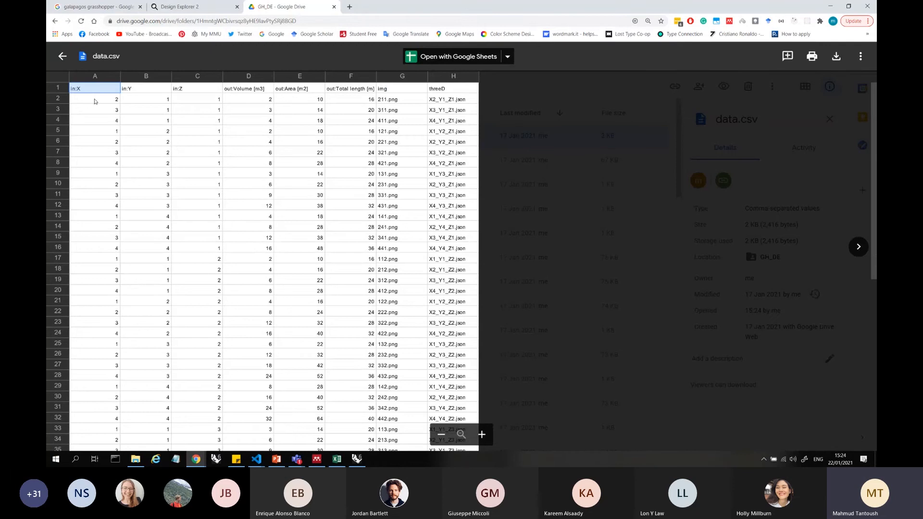
pyautogui.moveTo(99, 90); pyautogui.dragTo(193, 95)
pyautogui.moveTo(104, 99); pyautogui.dragTo(217, 99)
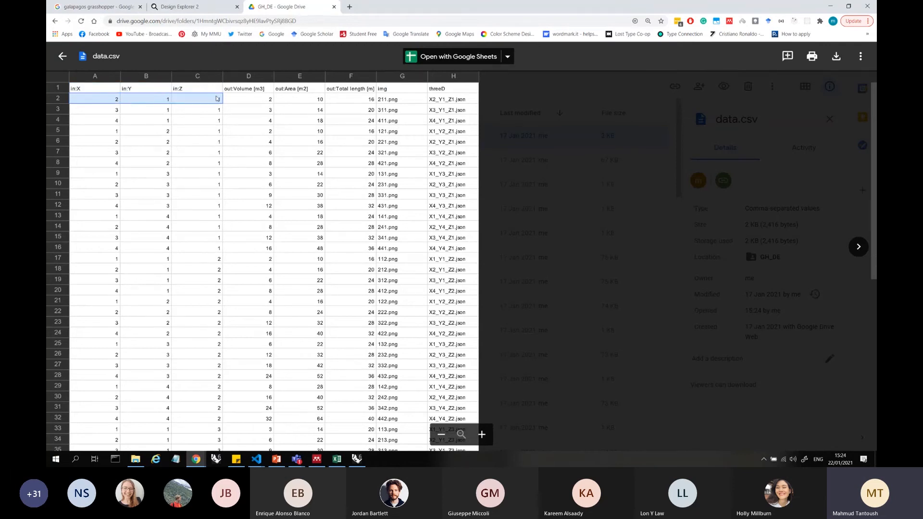
# Examine the out:Volume [m3] and out:Area [m2] output columns and their first values in data.csv
pyautogui.click(250, 91)
pyautogui.click(253, 100)
pyautogui.click(255, 92)
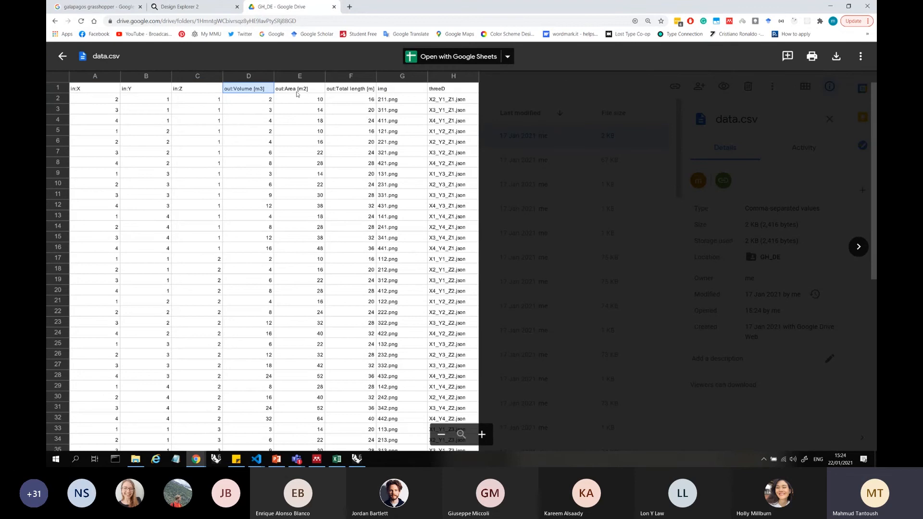
pyautogui.click(304, 93)
pyautogui.click(303, 101)
pyautogui.click(302, 92)
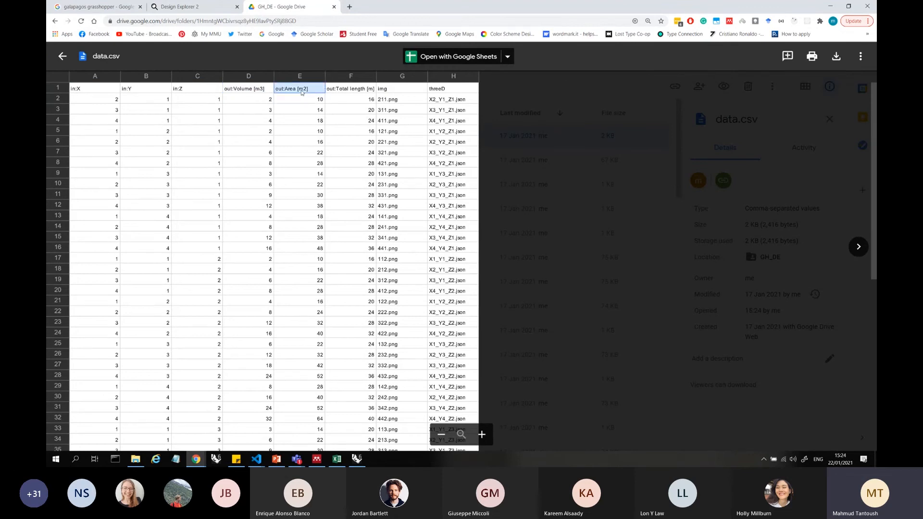
pyautogui.click(268, 92)
pyautogui.click(300, 93)
pyautogui.click(308, 98)
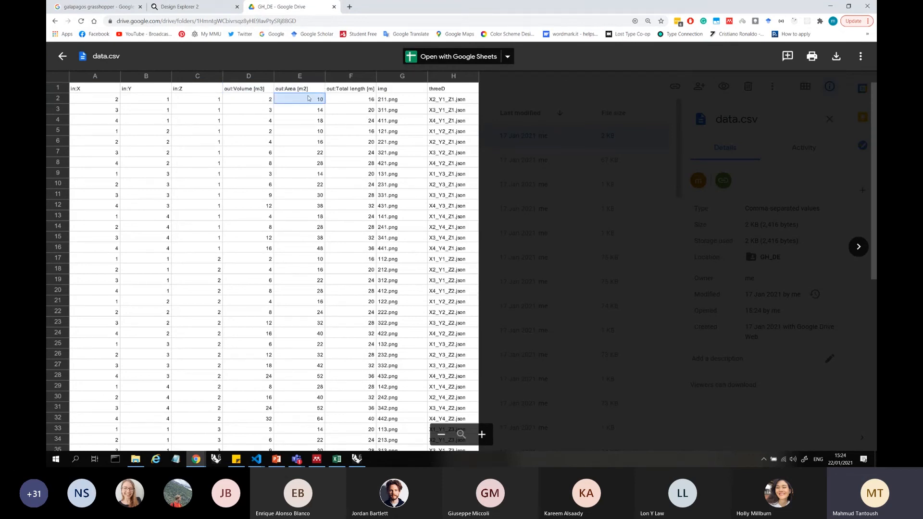
# Relate the first data row to its image and JSON file names in the img and threeD columns, and close the preview
pyautogui.click(375, 99)
pyautogui.click(402, 102)
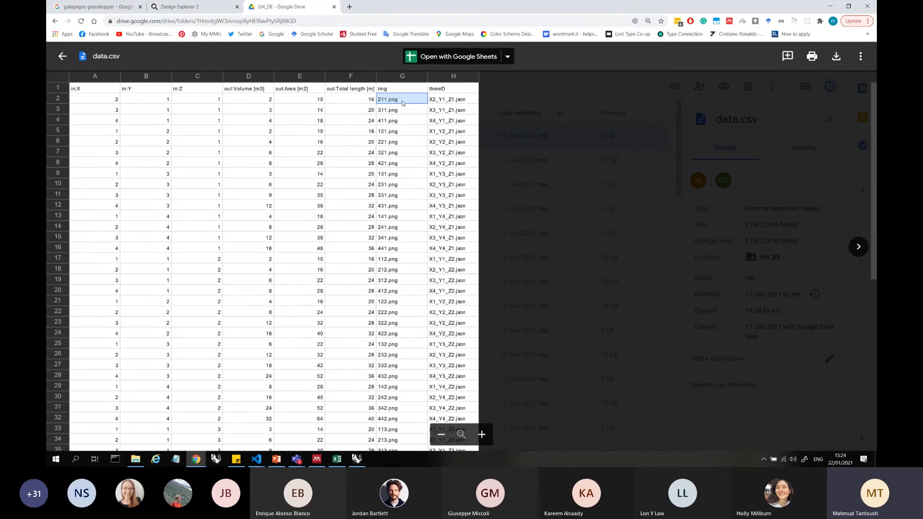
pyautogui.moveTo(108, 99); pyautogui.dragTo(350, 100)
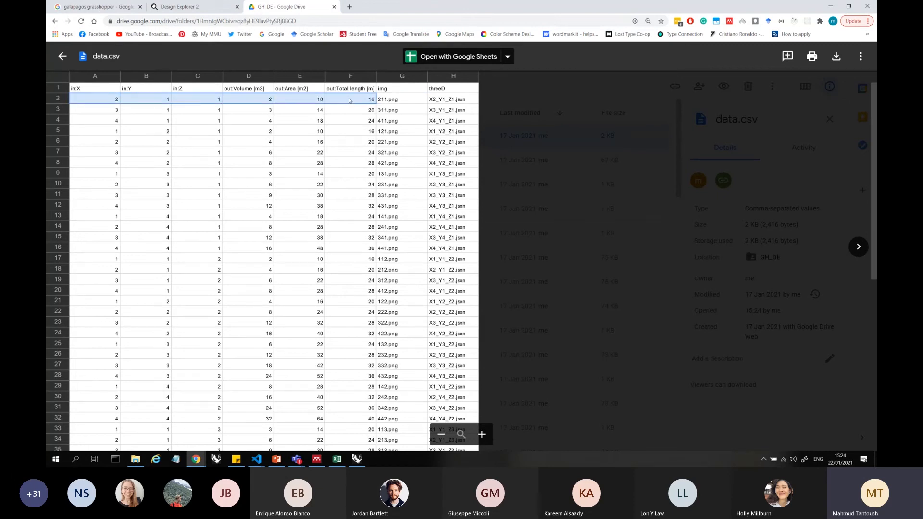
pyautogui.click(401, 101)
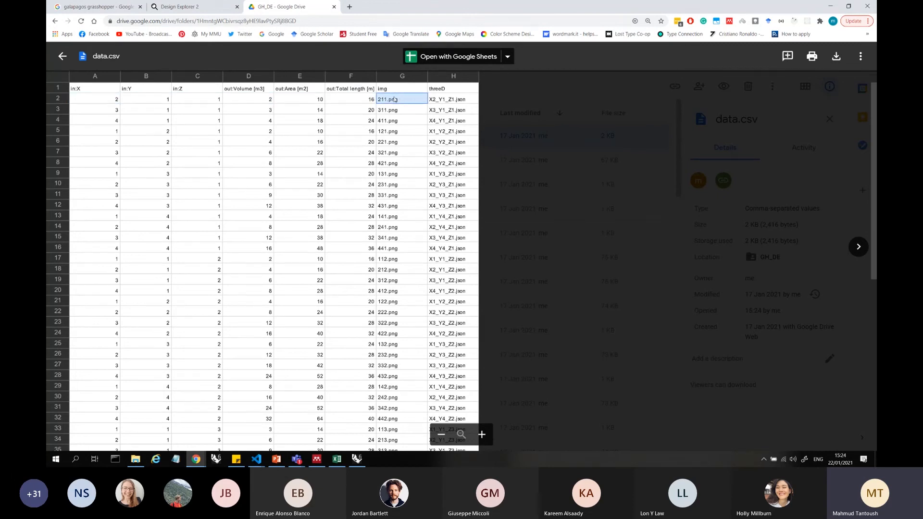
pyautogui.click(459, 99)
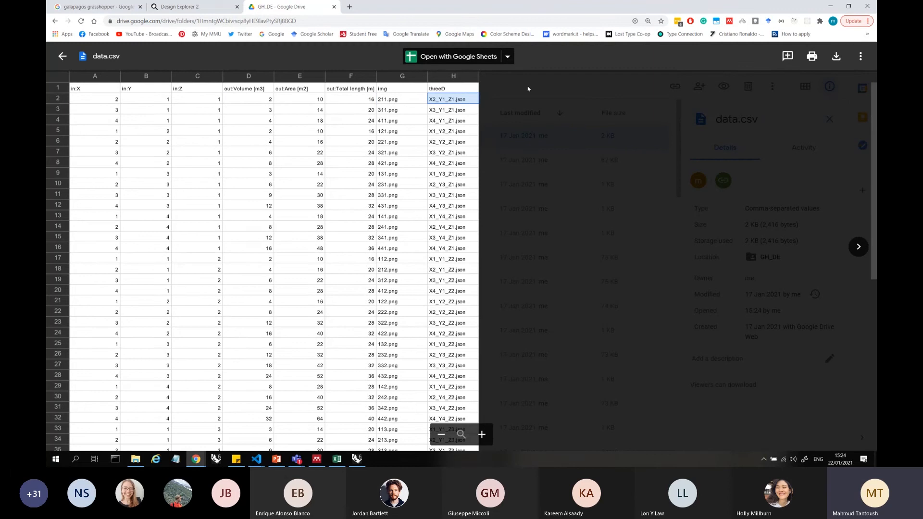
pyautogui.click(62, 54)
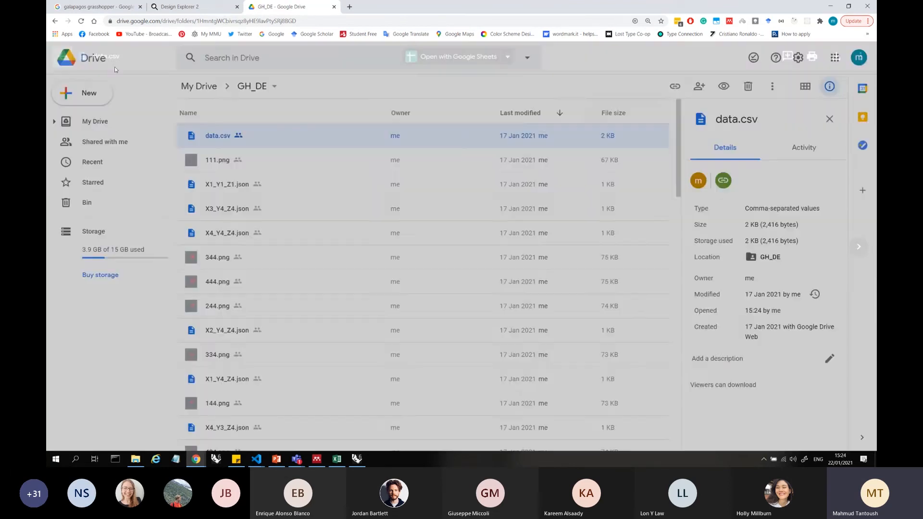
# Browse the remaining files in the GH_DE folder and copy the folder's web address
pyautogui.scroll(-5, 425, 207)
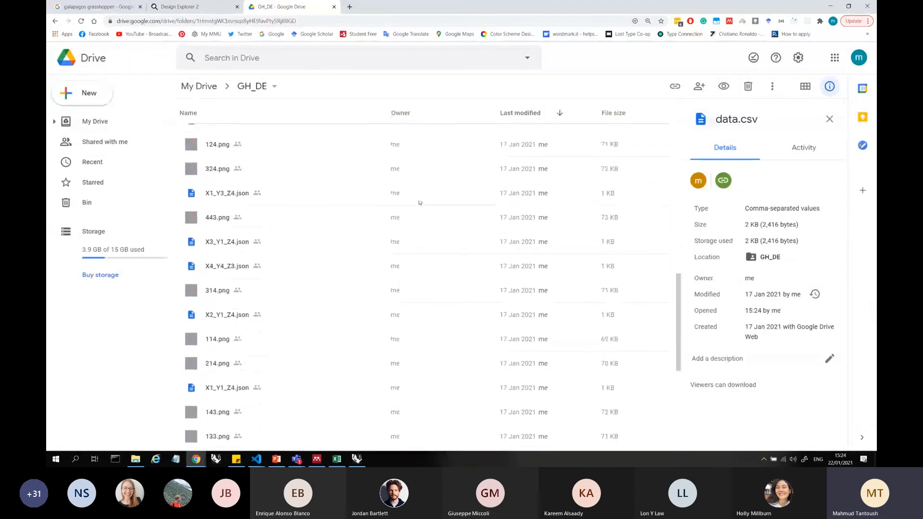
pyautogui.scroll(-2, 422, 202)
pyautogui.click(275, 21)
pyautogui.hotkey('ctrl', 'c')
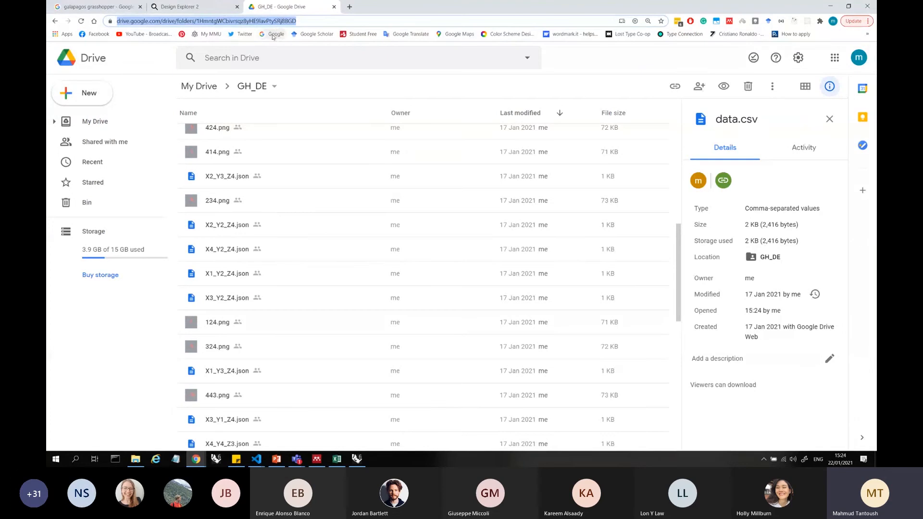
# Load the copied Drive folder link into Design Explorer as cloud data and close the static link dialog
pyautogui.click(211, 7)
pyautogui.click(201, 55)
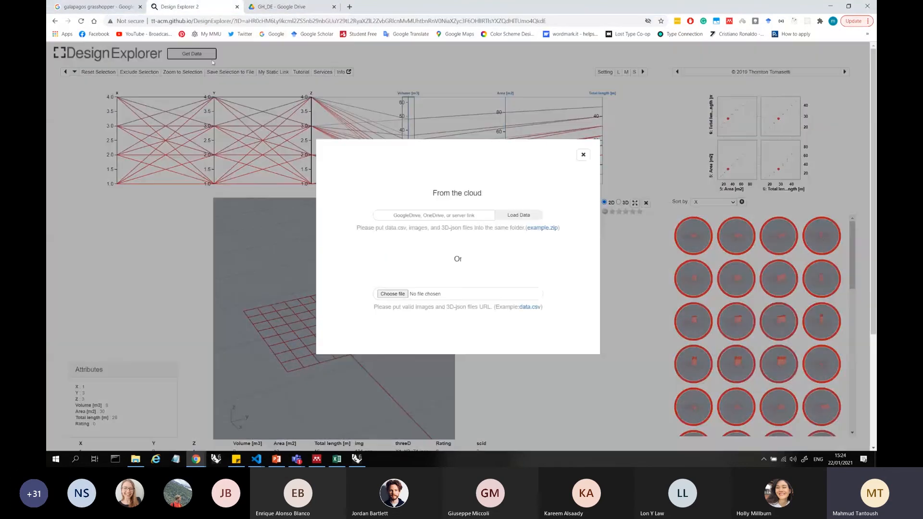
pyautogui.click(433, 215)
pyautogui.hotkey('ctrl', 'v')
pyautogui.click(544, 204)
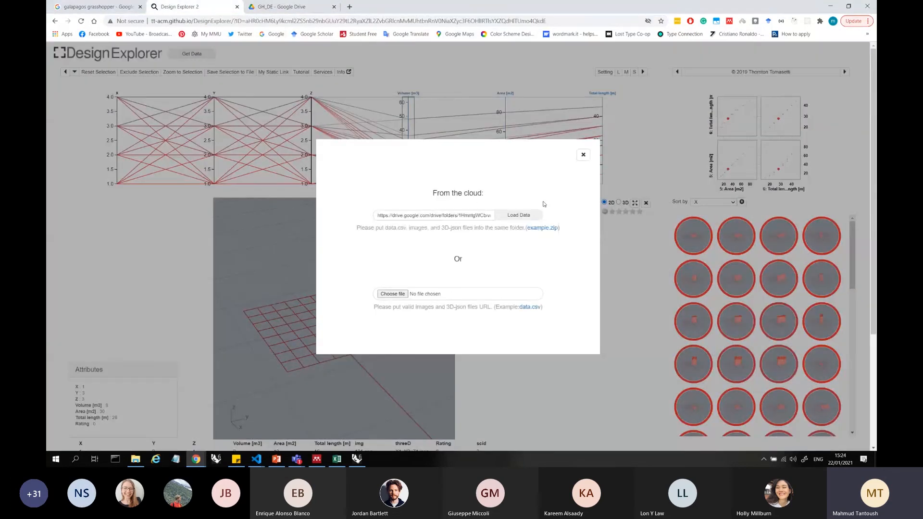
pyautogui.click(518, 218)
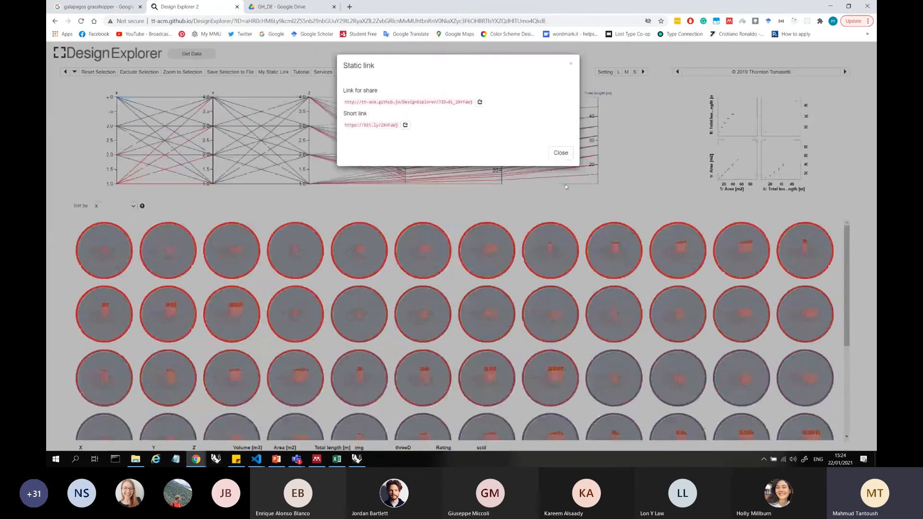
pyautogui.click(560, 153)
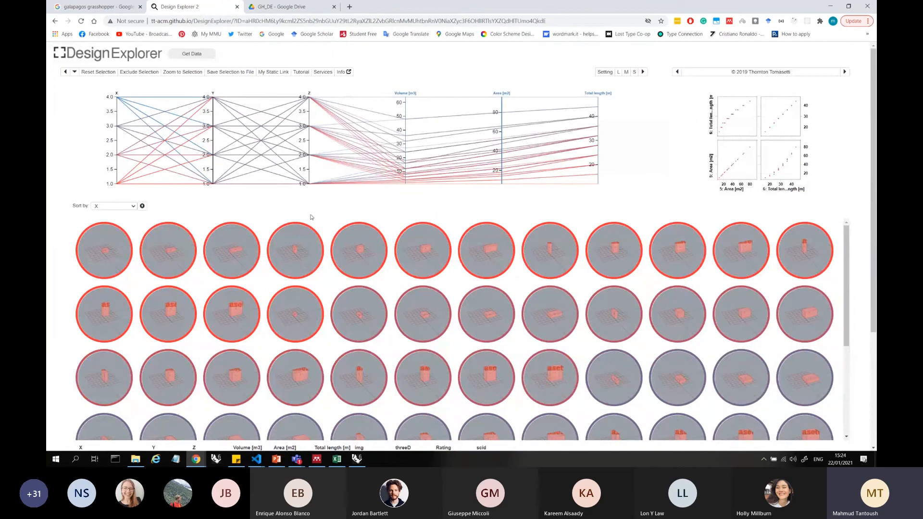
# Compare with the Drive folder and review the loaded variants in Design Explorer's data table and full thumbnail grid
pyautogui.click(280, 10)
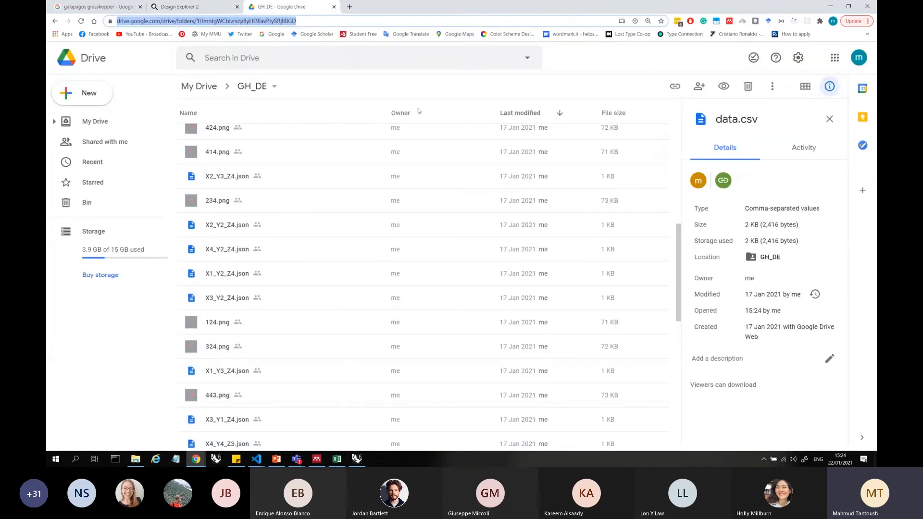
pyautogui.click(193, 7)
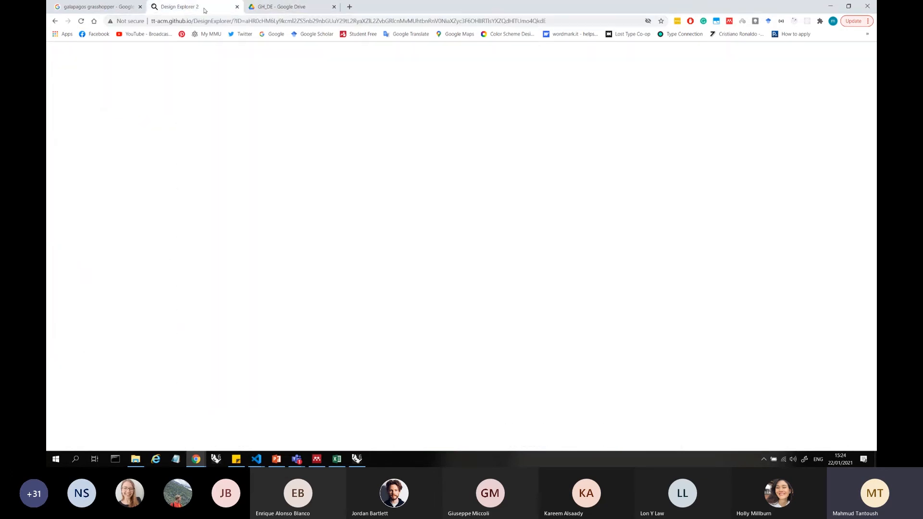
pyautogui.scroll(-3, 444, 223)
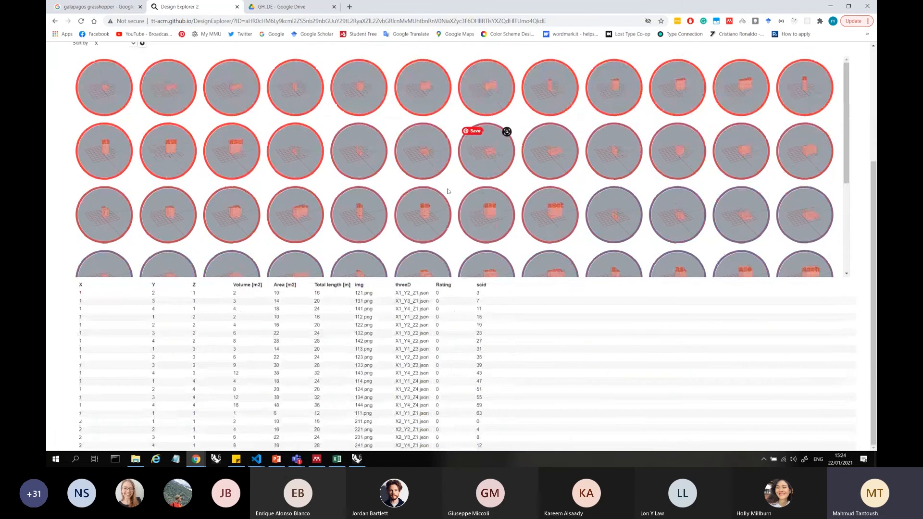
pyautogui.scroll(3, 589, 246)
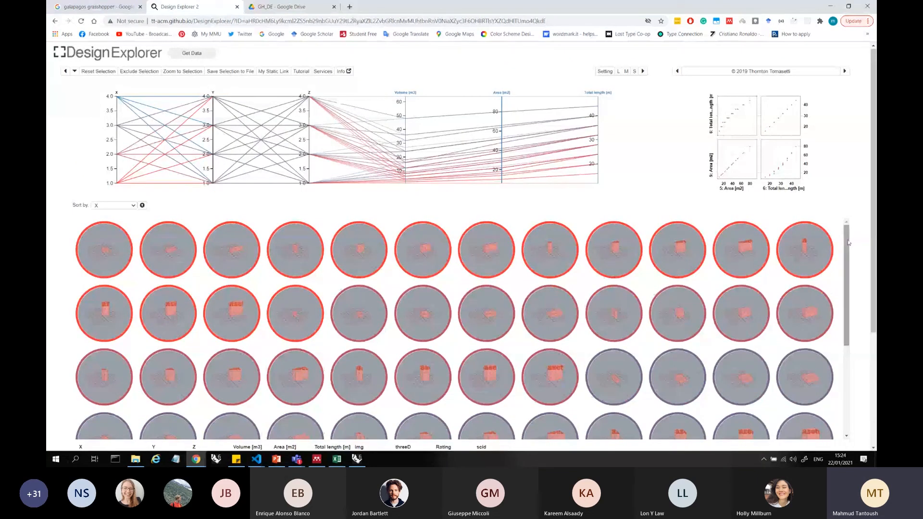
pyautogui.moveTo(847, 253); pyautogui.dragTo(844, 367)
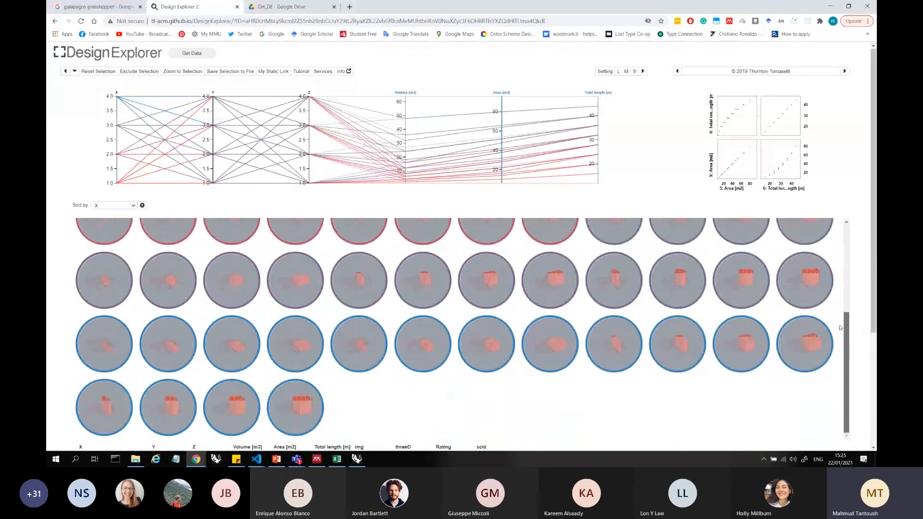
pyautogui.moveTo(841, 327); pyautogui.dragTo(837, 230)
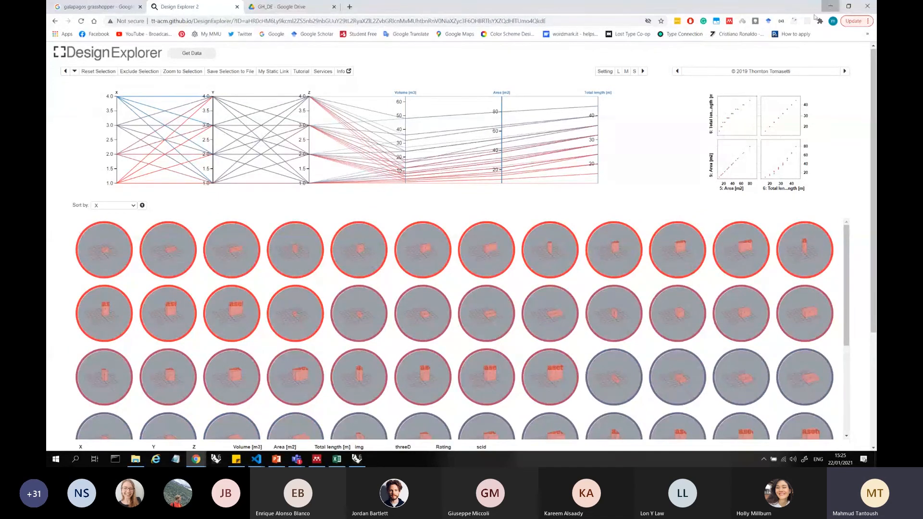
# Return to PowerPoint and place the text cursor in the "This is how it should look" bullet of the slide
pyautogui.click(830, 6)
pyautogui.click(388, 327)
pyautogui.click(353, 343)
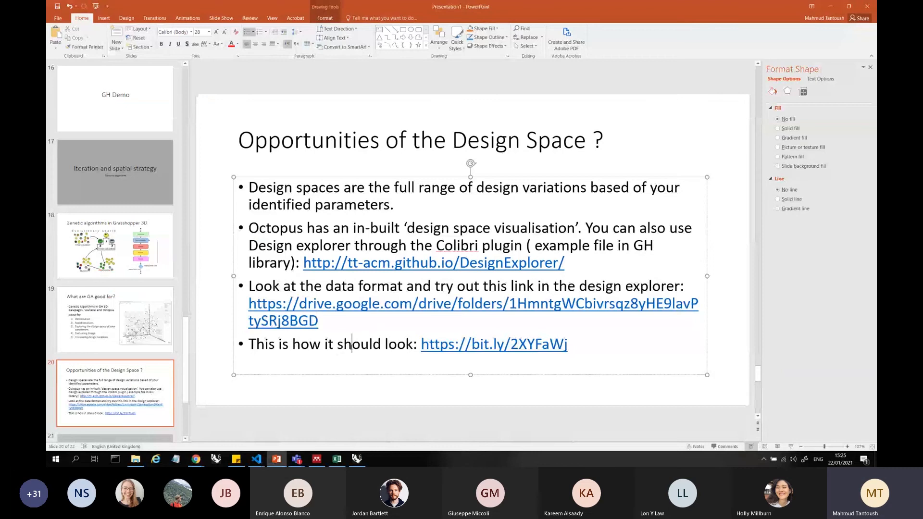
# Go back through the presentation's slides to the "Genetic algorithms in Grasshopper 3D" slide
pyautogui.tripleClick(352, 343)
pyautogui.click(141, 411)
pyautogui.scroll(-2, 141, 411)
pyautogui.press('Up')
pyautogui.press('Up')
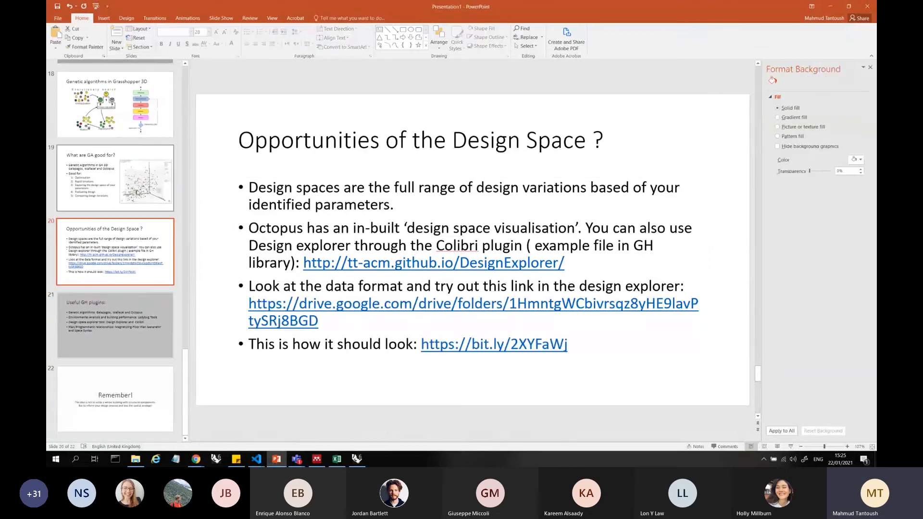
# Switch from PowerPoint to Rhino and place the Grasshopper window beside the Perspective viewport, with the blank canvas zoomed out to 40%
pyautogui.click(830, 6)
pyautogui.moveTo(721, 48); pyautogui.dragTo(620, 32)
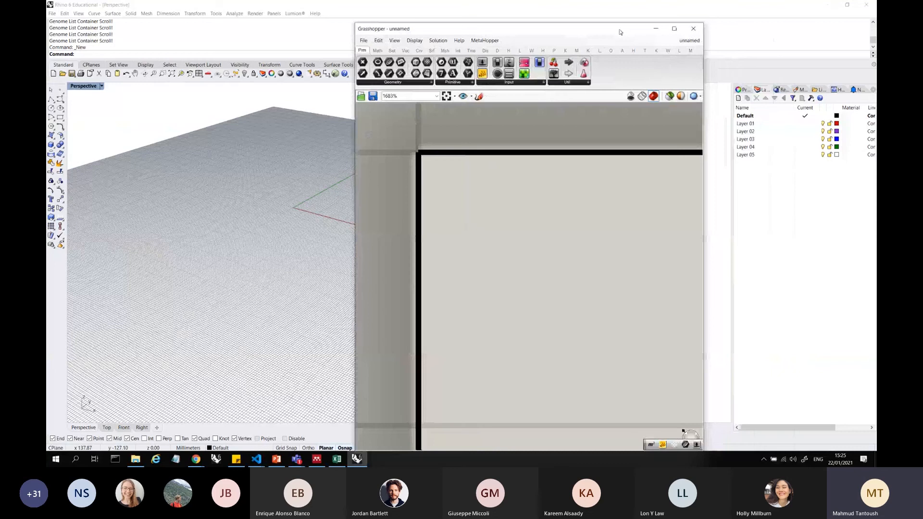
pyautogui.scroll(-10, 425, 195)
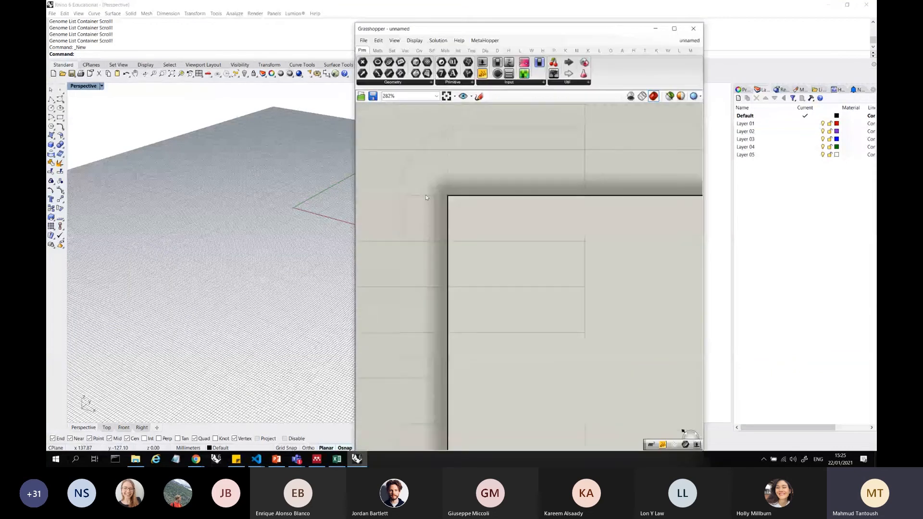
pyautogui.scroll(-1, 481, 192)
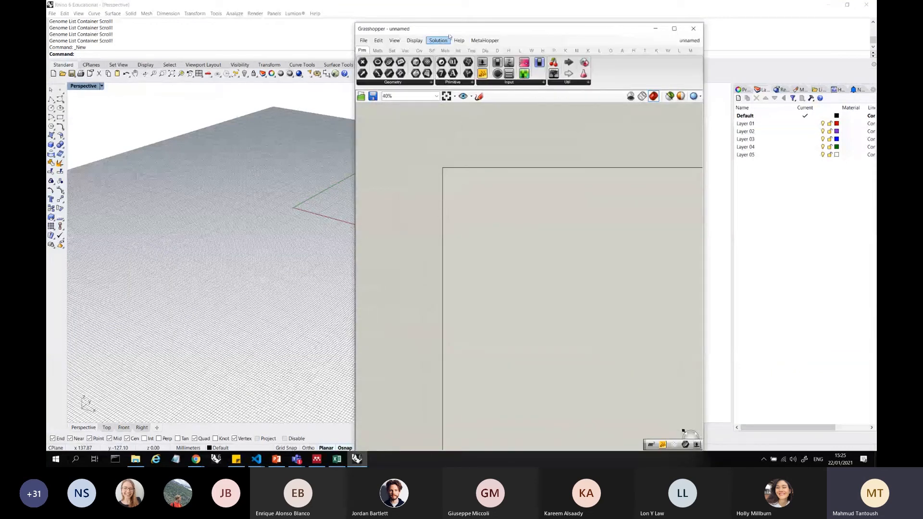
pyautogui.moveTo(442, 29); pyautogui.dragTo(597, 61)
# Search the components for "box" and place a Center Box component on the Grasshopper canvas
pyautogui.doubleClick(616, 236)
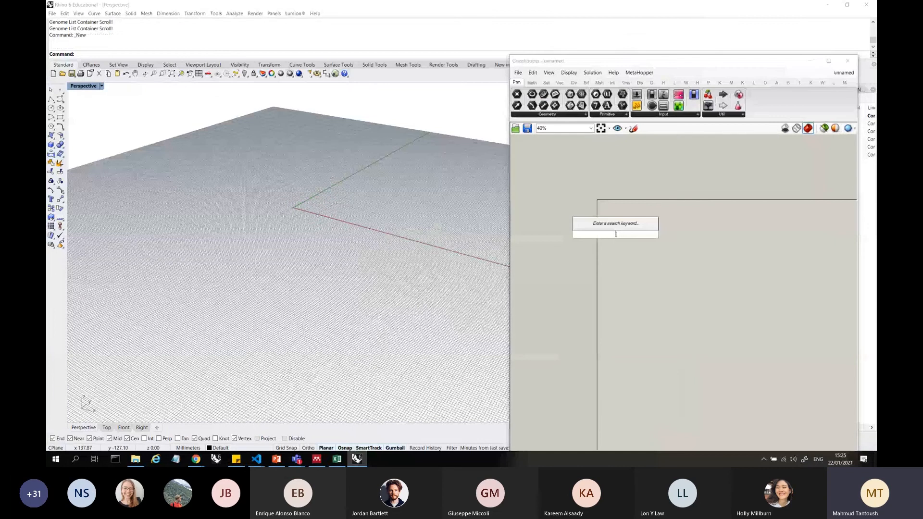
pyautogui.write('box')
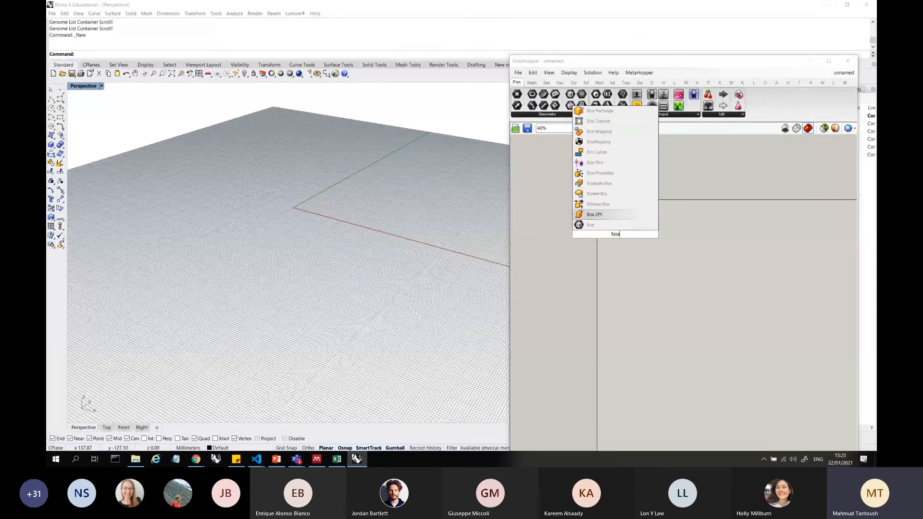
pyautogui.press('Up')
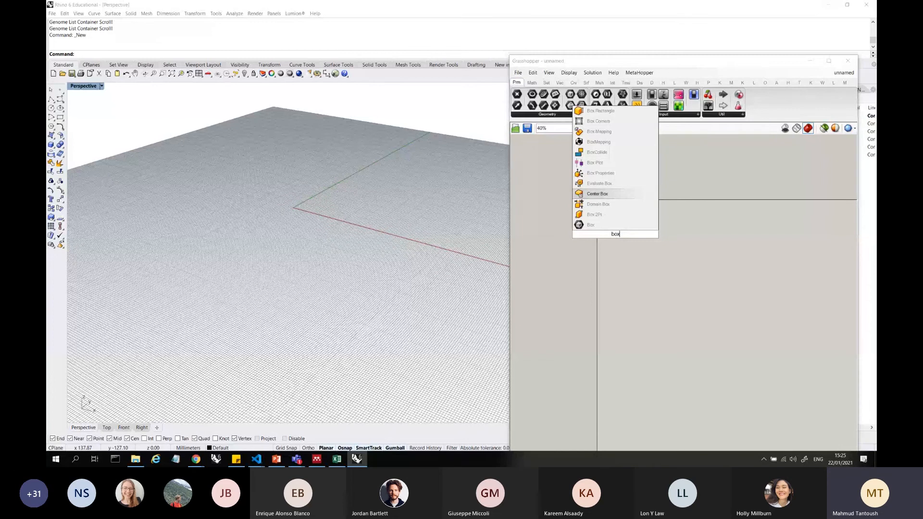
pyautogui.click(598, 194)
pyautogui.scroll(5, 713, 205)
pyautogui.scroll(-5, 744, 215)
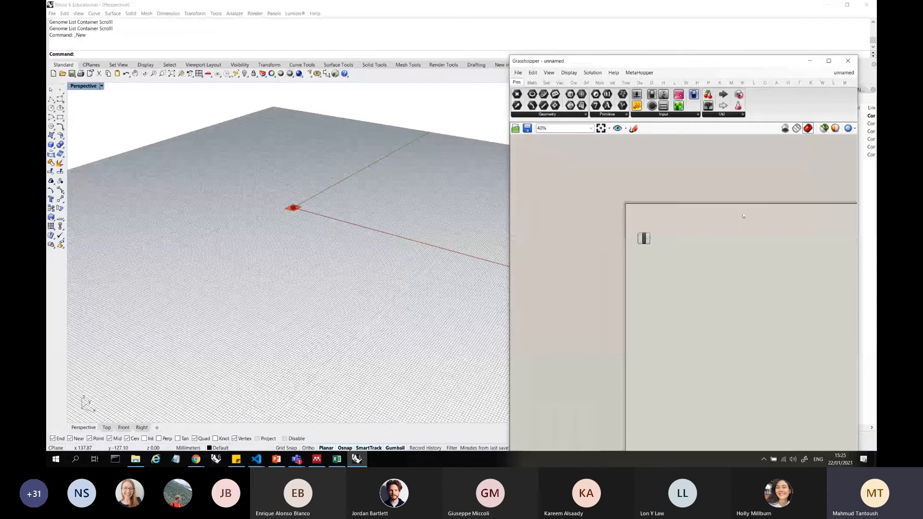
# Frame the preview box in the Perspective viewport and reposition the Center Box component to leave room for its inputs
pyautogui.scroll(9, 641, 239)
pyautogui.moveTo(661, 239); pyautogui.dragTo(734, 238)
pyautogui.click(708, 273)
pyautogui.click(758, 310)
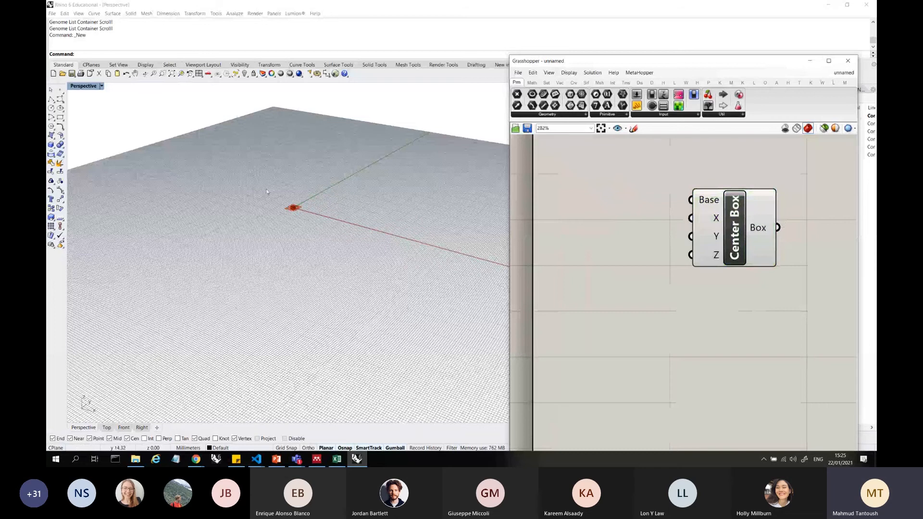
pyautogui.scroll(15, 284, 207)
pyautogui.moveTo(332, 220); pyautogui.dragTo(358, 226, button='right')
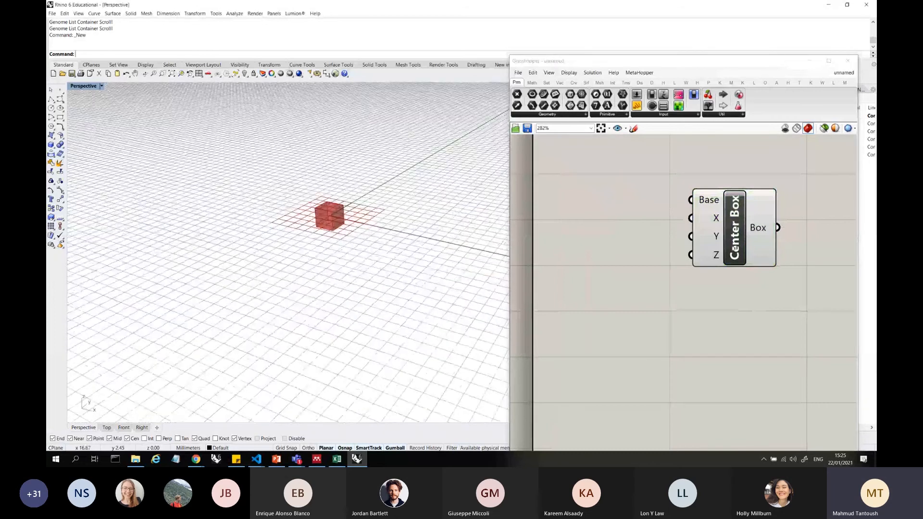
pyautogui.click(735, 233)
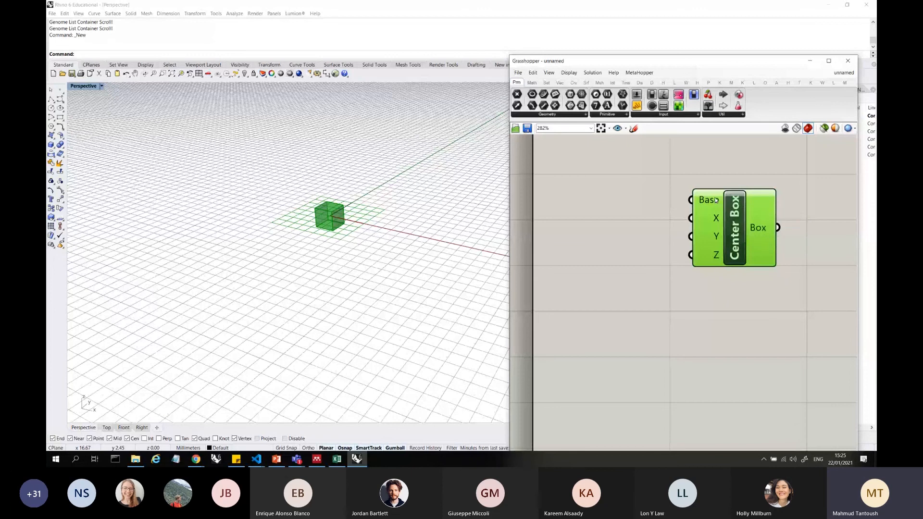
pyautogui.moveTo(716, 200); pyautogui.dragTo(662, 207)
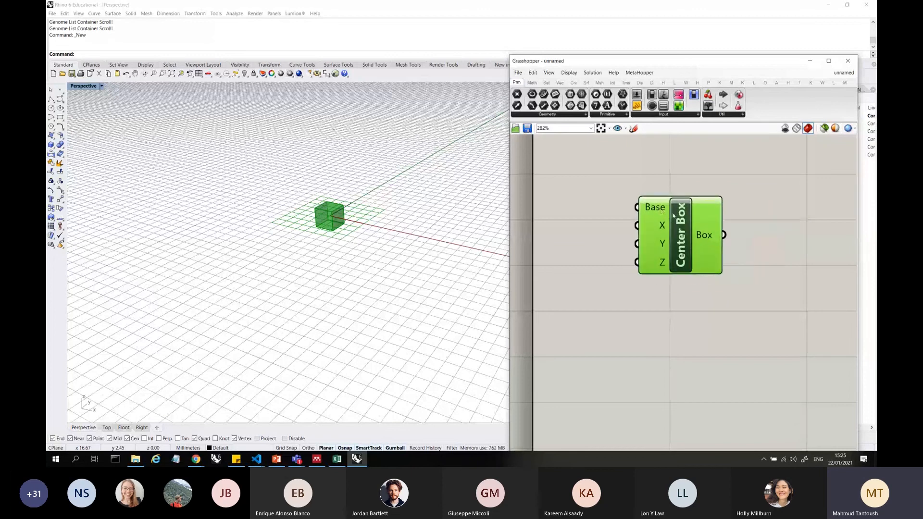
pyautogui.moveTo(706, 237); pyautogui.dragTo(798, 212)
# Add a number slider with the value 10 and connect it to the X, Y and Z inputs of Center Box
pyautogui.doubleClick(695, 288)
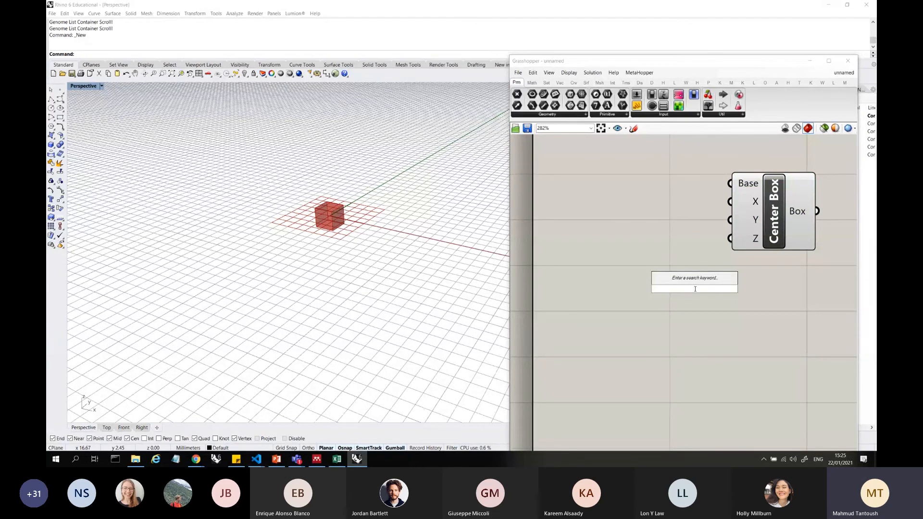
pyautogui.write('10')
pyautogui.press('Return')
pyautogui.scroll(-3, 646, 280)
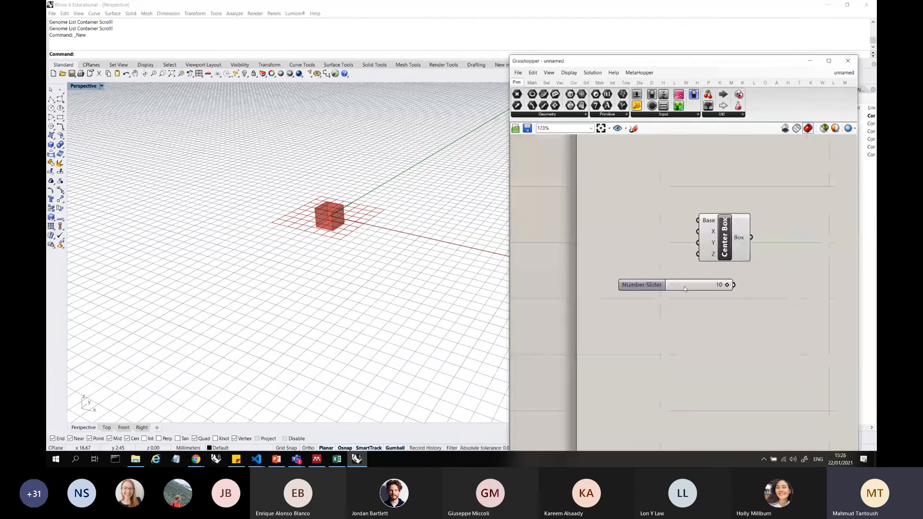
pyautogui.moveTo(643, 285); pyautogui.dragTo(581, 238)
pyautogui.moveTo(671, 238); pyautogui.dragTo(765, 242)
pyautogui.scroll(-2, 405, 247)
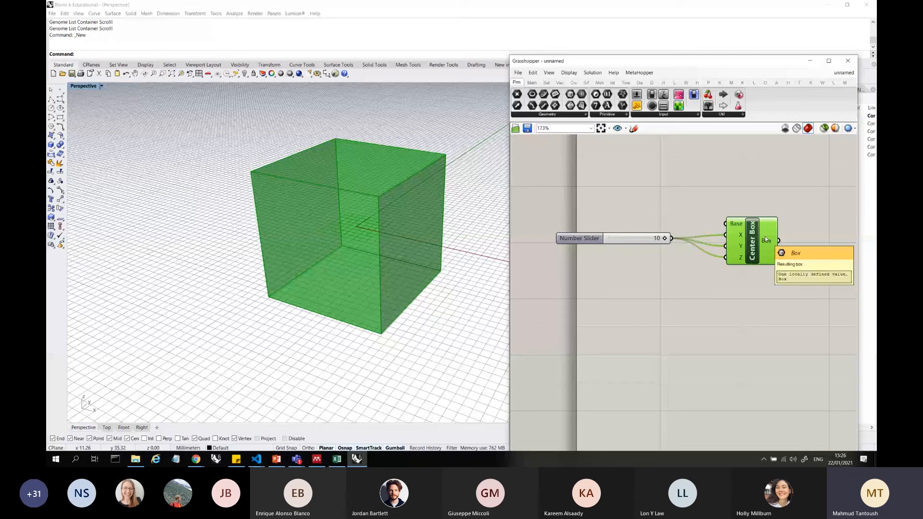
pyautogui.moveTo(765, 238)
pyautogui.mouseDown()
pyautogui.moveTo(747, 293)
pyautogui.moveTo(734, 275)
pyautogui.moveTo(777, 231)
pyautogui.mouseUp()
pyautogui.click(772, 326)
# Add a second number slider with the value 20 and set its maximum to 20
pyautogui.doubleClick(672, 282)
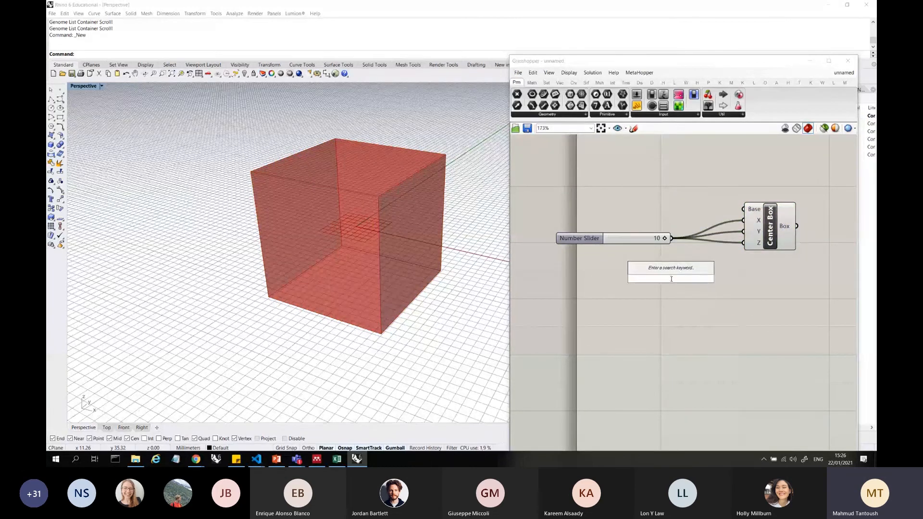
pyautogui.write('5')
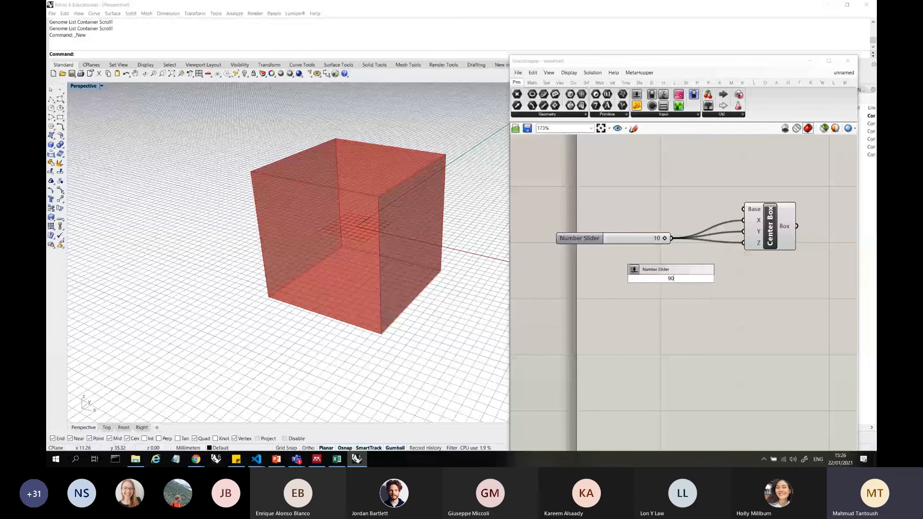
pyautogui.press('BackSpace')
pyautogui.write('20')
pyautogui.press('Return')
pyautogui.doubleClick(640, 284)
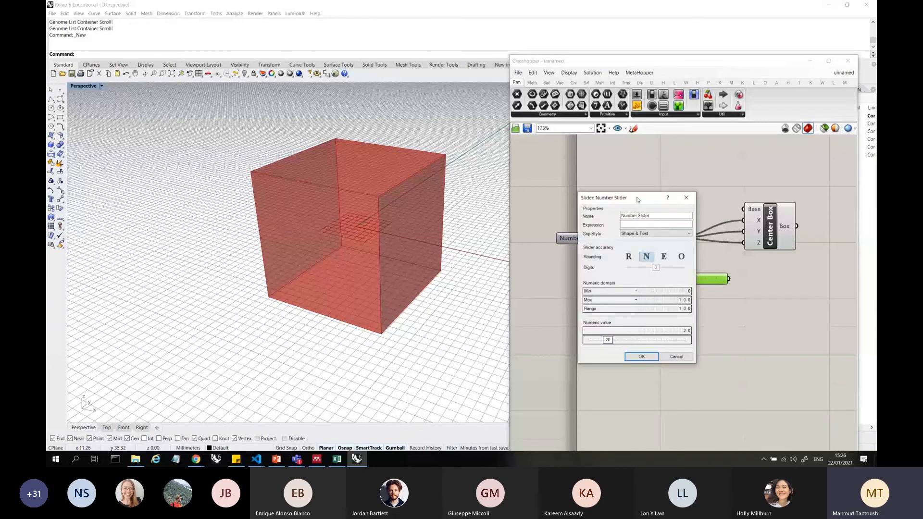
pyautogui.doubleClick(672, 300)
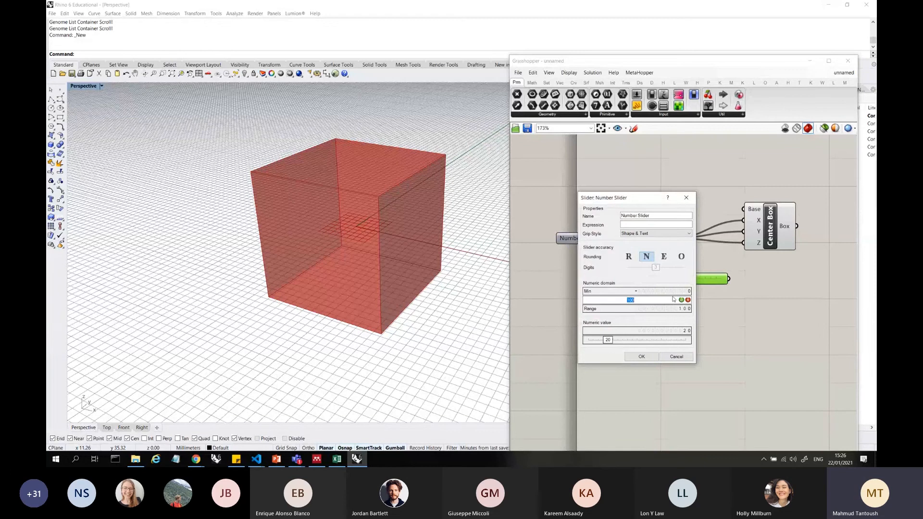
pyautogui.write('20')
pyautogui.click(681, 300)
pyautogui.click(642, 357)
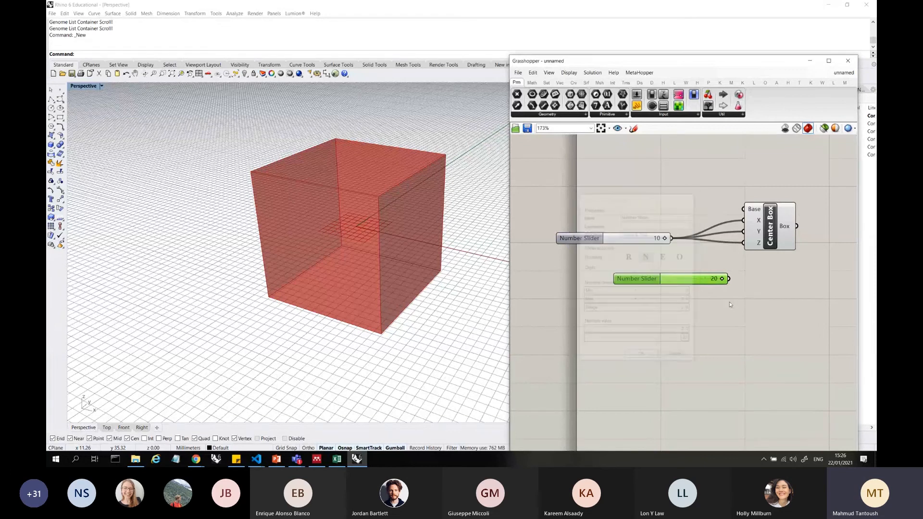
# Connect the 20 slider to the Z input of Center Box in place of the 10 slider and align both sliders
pyautogui.moveTo(729, 279); pyautogui.dragTo(744, 243)
pyautogui.click(656, 253)
pyautogui.click(602, 240)
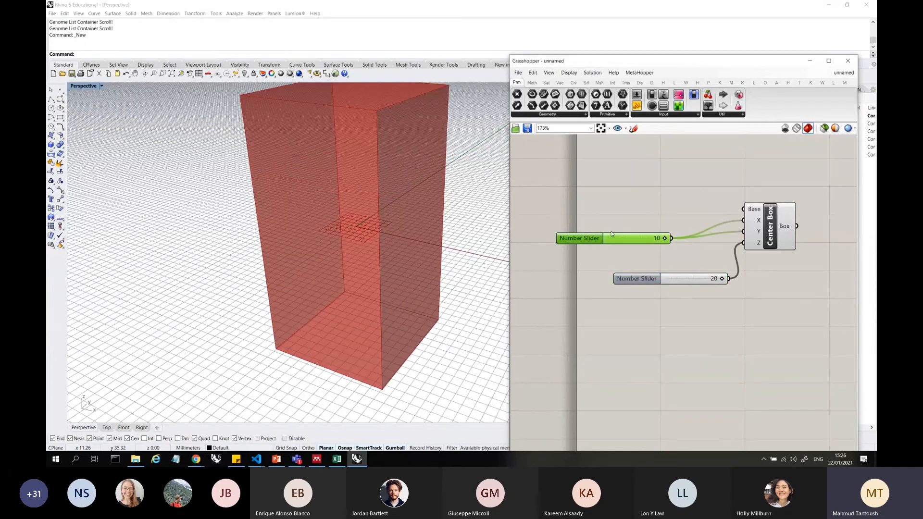
pyautogui.click(648, 264)
pyautogui.moveTo(604, 239); pyautogui.dragTo(662, 244)
pyautogui.click(677, 272)
pyautogui.click(615, 284)
# Add a Move component beside Center Box and connect the Box output to its Geometry input
pyautogui.scroll(-3, 613, 284)
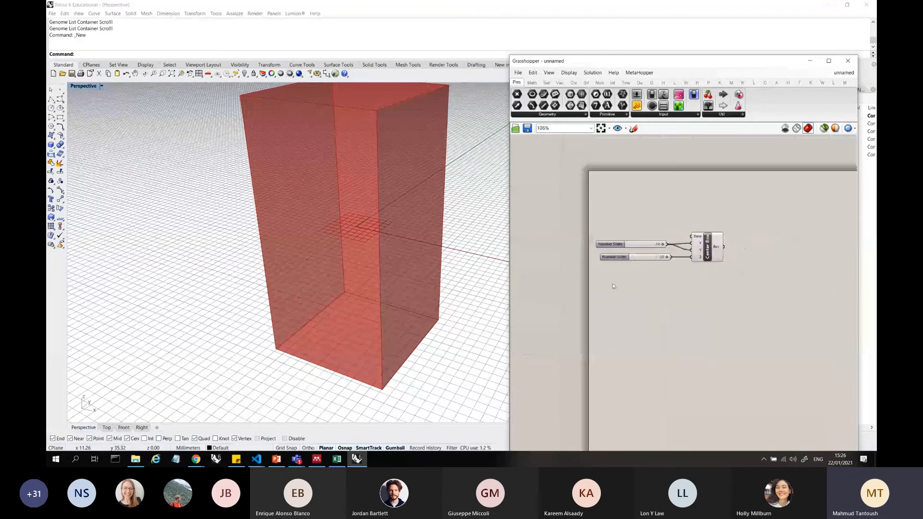
pyautogui.scroll(2, 745, 209)
pyautogui.click(692, 260)
pyautogui.click(754, 228)
pyautogui.doubleClick(753, 227)
pyautogui.write('move')
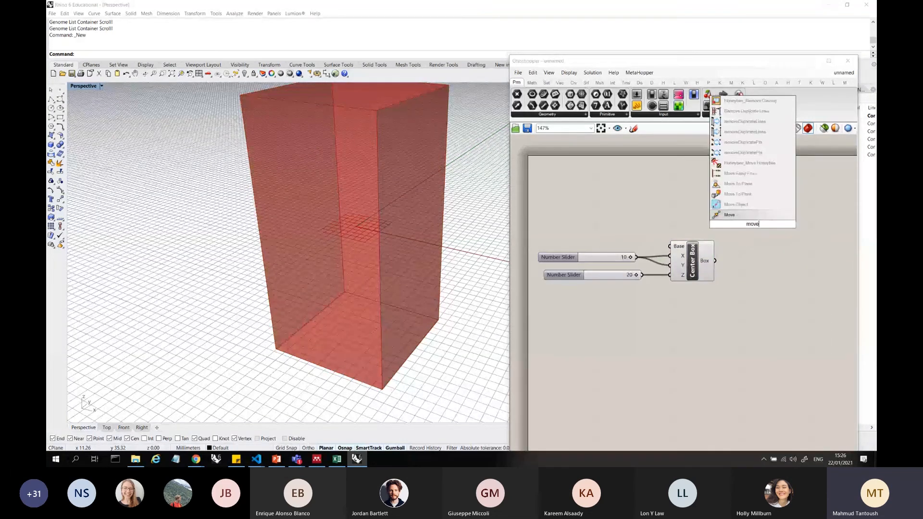
pyautogui.press('Return')
pyautogui.moveTo(752, 221); pyautogui.dragTo(771, 232)
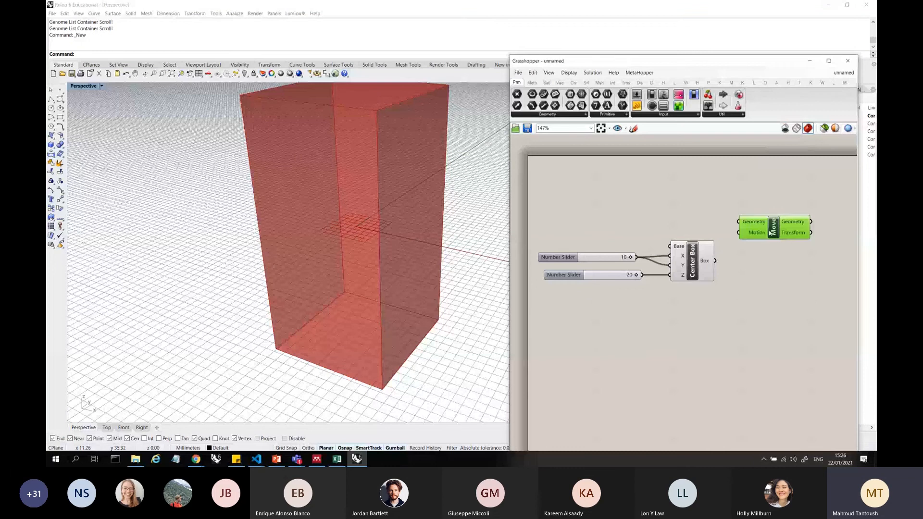
pyautogui.moveTo(716, 261); pyautogui.dragTo(740, 221)
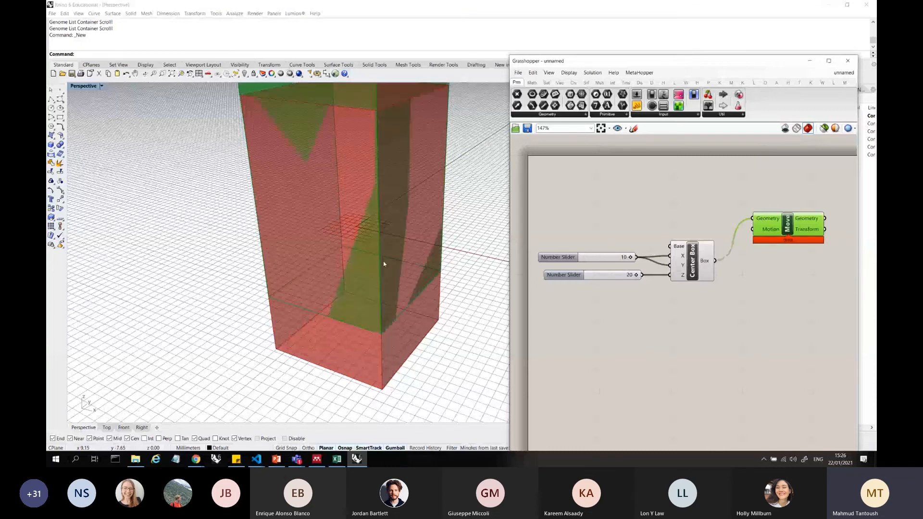
# Compare the original and moved boxes in the viewport, check the Move component's Motion input, and shift Move further from Center Box
pyautogui.moveTo(383, 261); pyautogui.dragTo(409, 231, button='right')
pyautogui.moveTo(736, 255); pyautogui.dragTo(690, 269, button='right')
pyautogui.scroll(2, 728, 242)
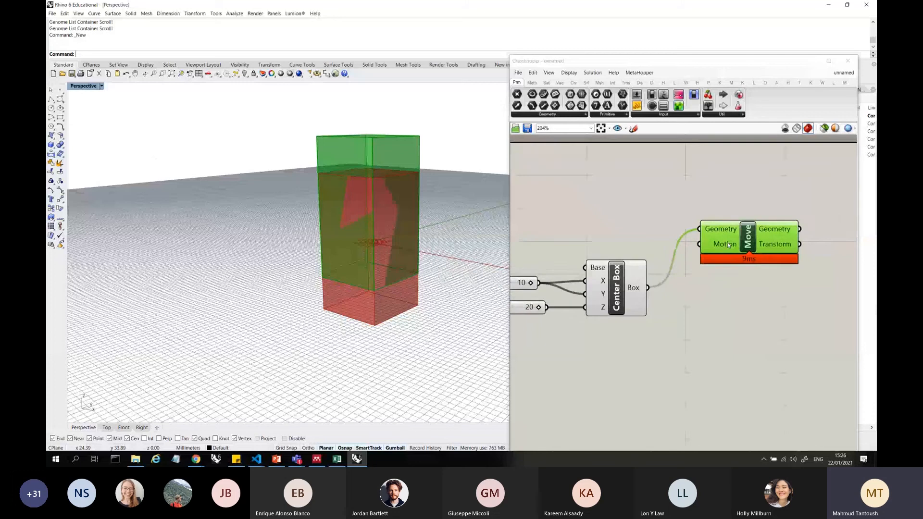
pyautogui.moveTo(728, 244)
pyautogui.click(635, 282)
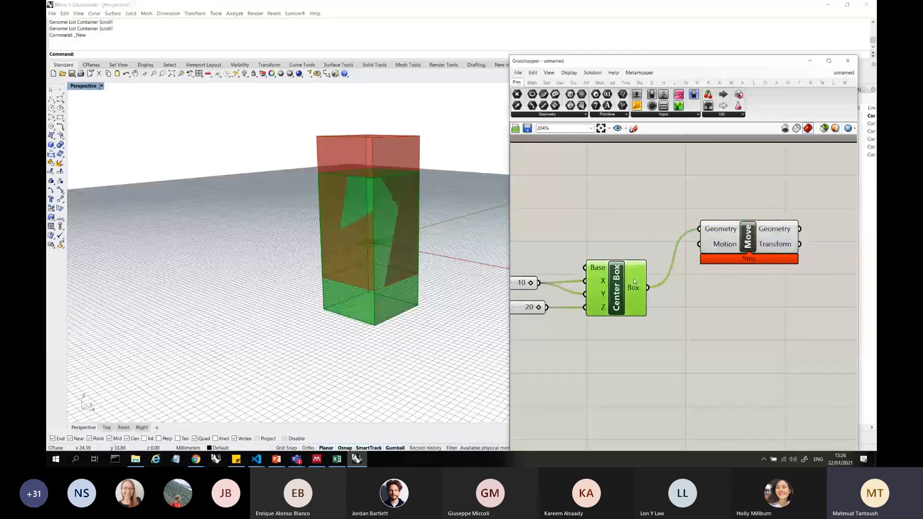
pyautogui.scroll(-1, 660, 284)
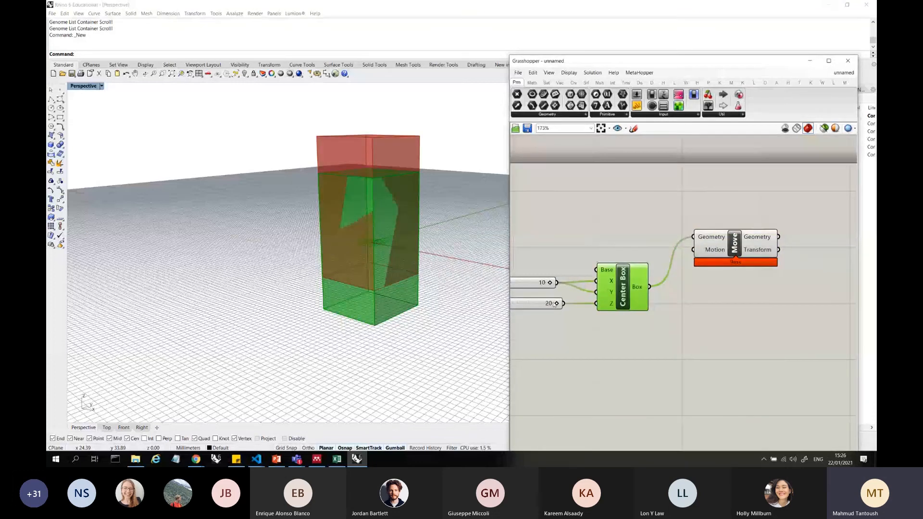
pyautogui.click(710, 238)
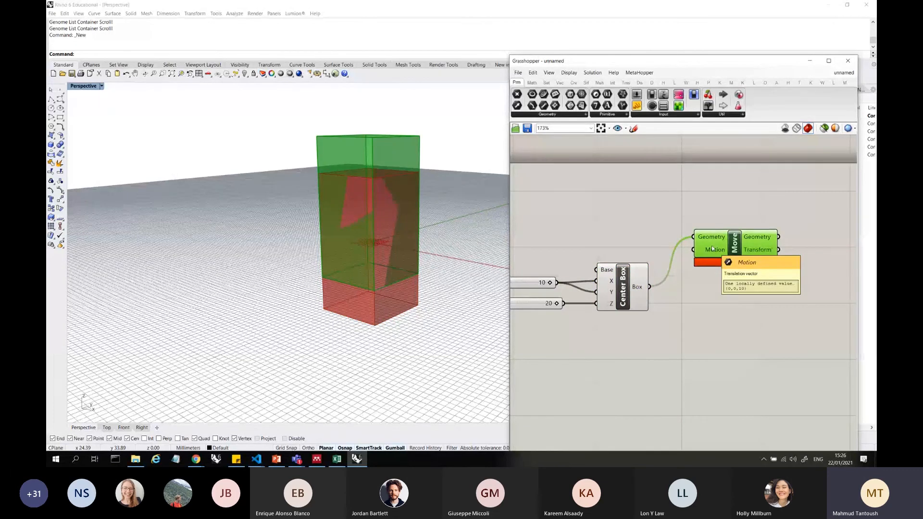
pyautogui.moveTo(715, 250); pyautogui.dragTo(745, 263)
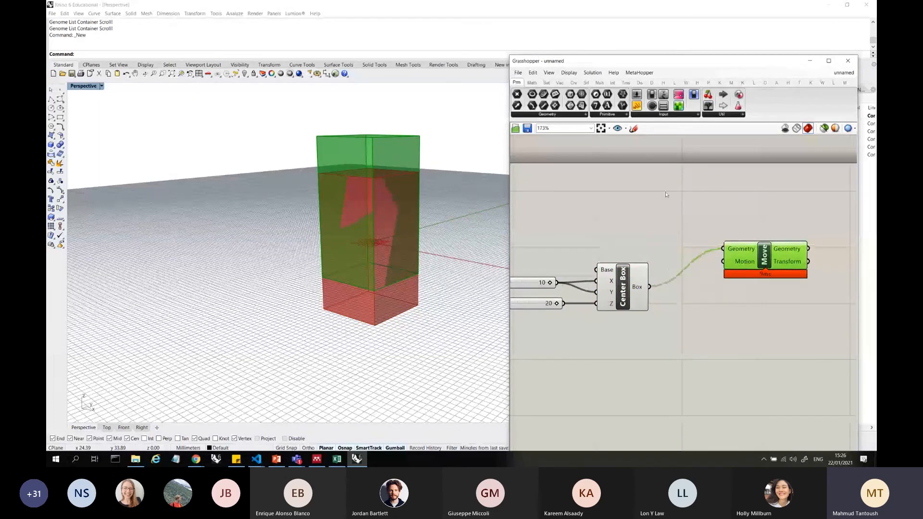
# Search the components for "vec" and place a Vector XYZ component above Center Box and Move
pyautogui.doubleClick(666, 192)
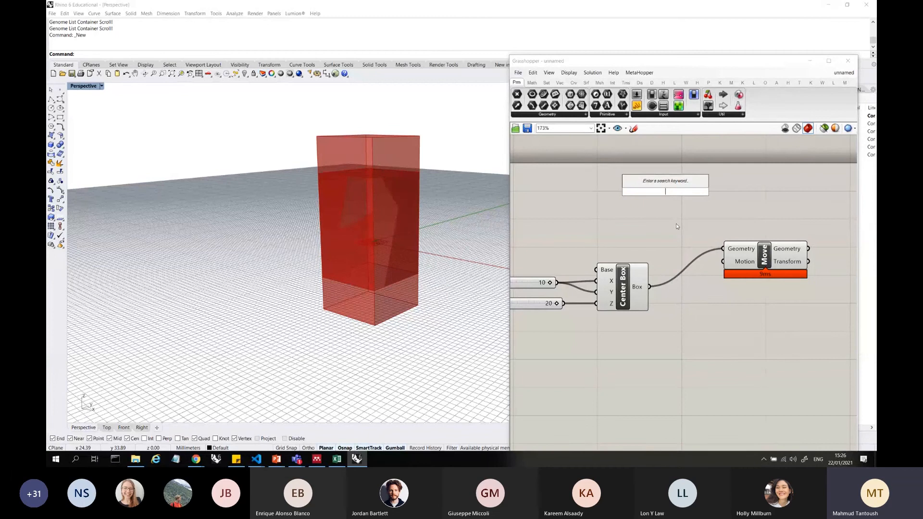
pyautogui.doubleClick(604, 199)
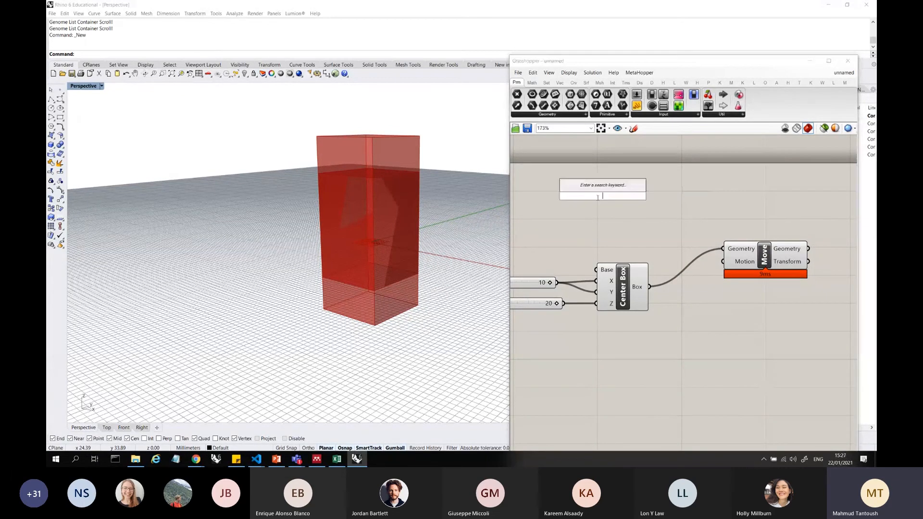
pyautogui.write('unit')
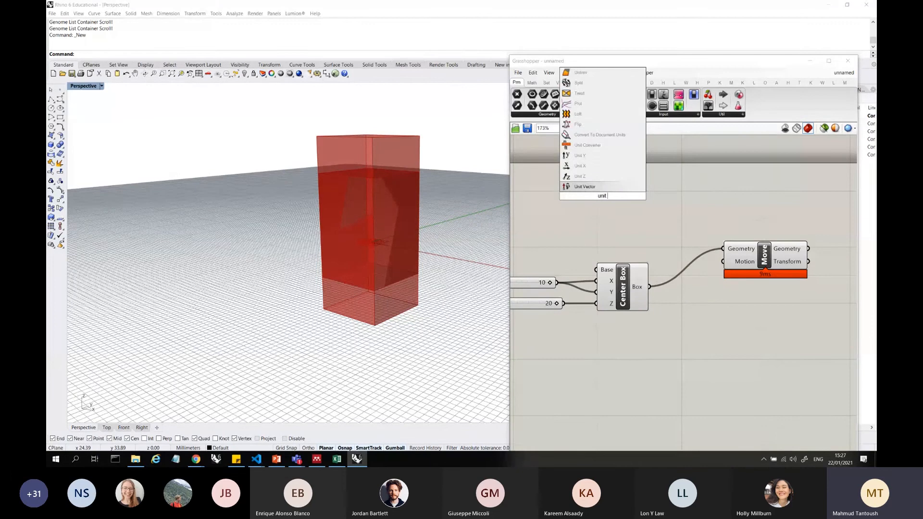
pyautogui.press('BackSpace')
pyautogui.press('BackSpace')
pyautogui.press('BackSpace')
pyautogui.press('BackSpace')
pyautogui.write('vec')
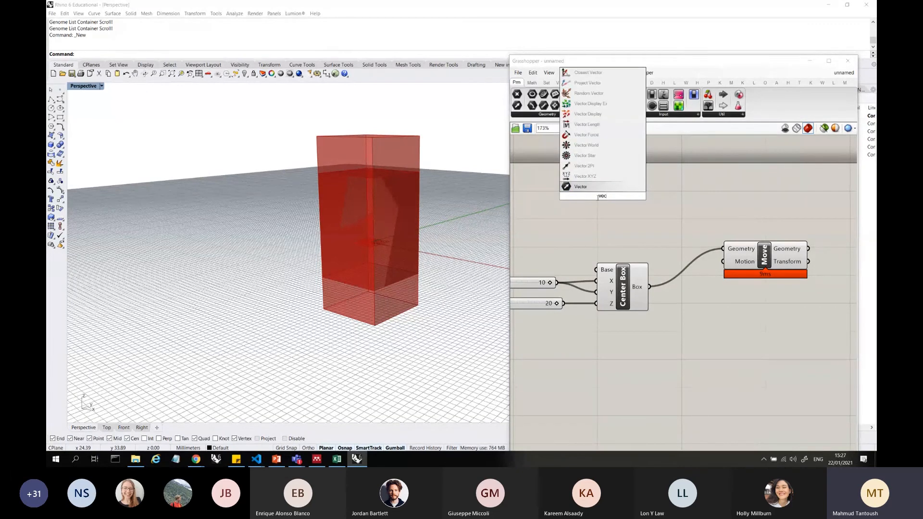
pyautogui.press('Up')
pyautogui.press('Return')
pyautogui.moveTo(595, 201); pyautogui.dragTo(679, 207)
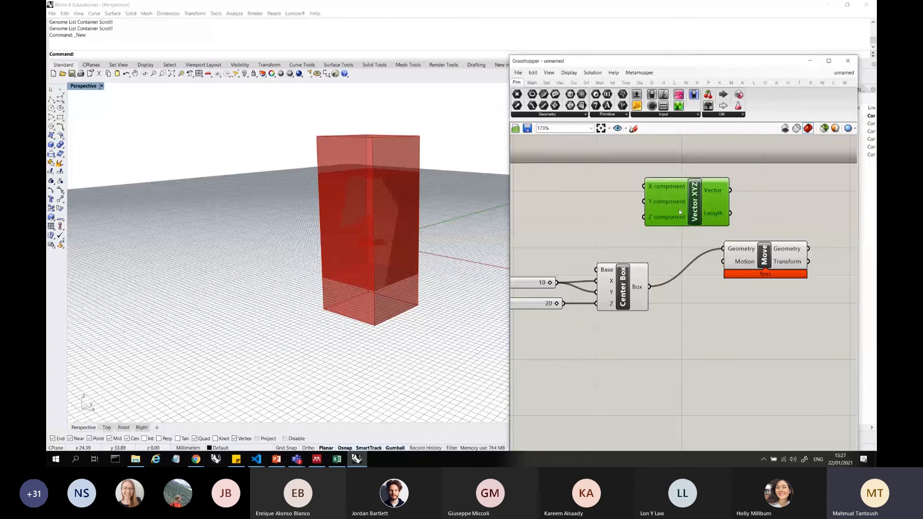
# Create a number slider from -10, set it to 10 and connect it to the X component input of Vector XYZ
pyautogui.doubleClick(571, 171)
pyautogui.write('T')
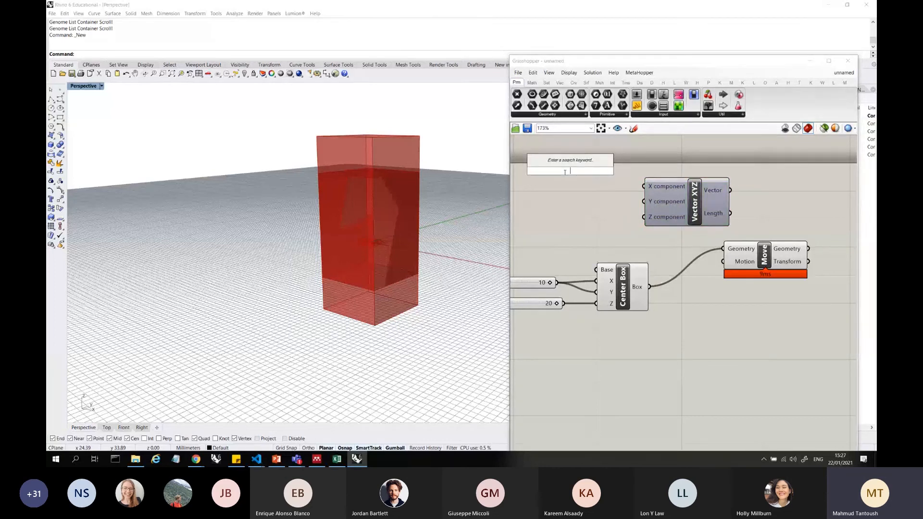
pyautogui.write('-')
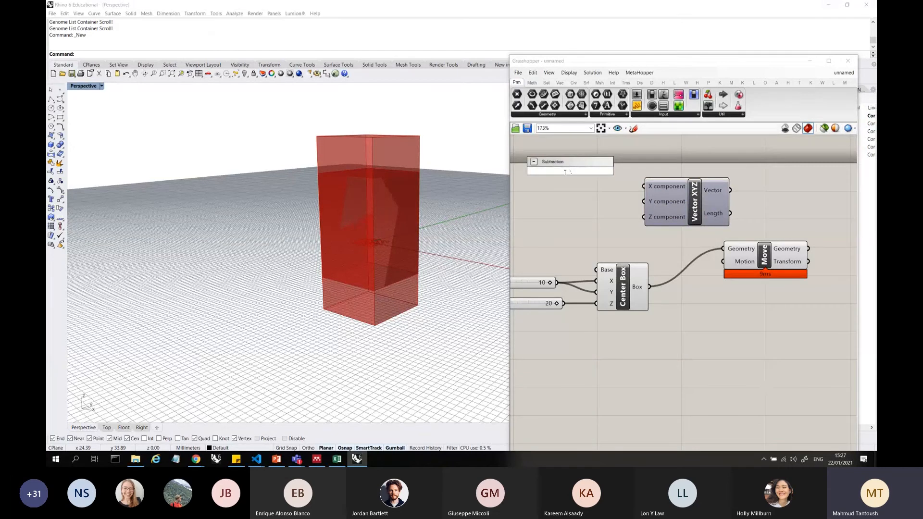
pyautogui.write('10..10')
pyautogui.press('Return')
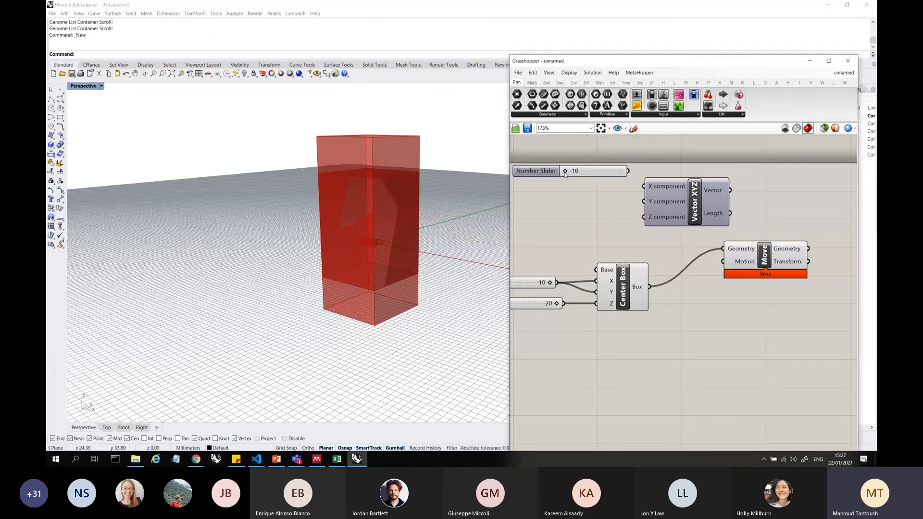
pyautogui.scroll(2, 565, 174)
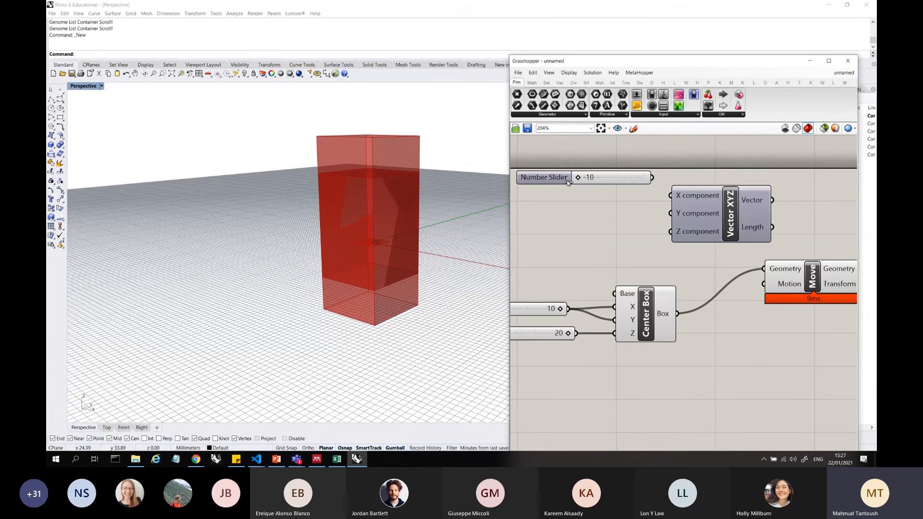
pyautogui.moveTo(578, 178); pyautogui.dragTo(672, 194)
# Duplicate the 10 slider, place the copy below it and connect it to the Y component input of Vector XYZ
pyautogui.hotkey('ctrl', 'c')
pyautogui.hotkey('ctrl', 'v')
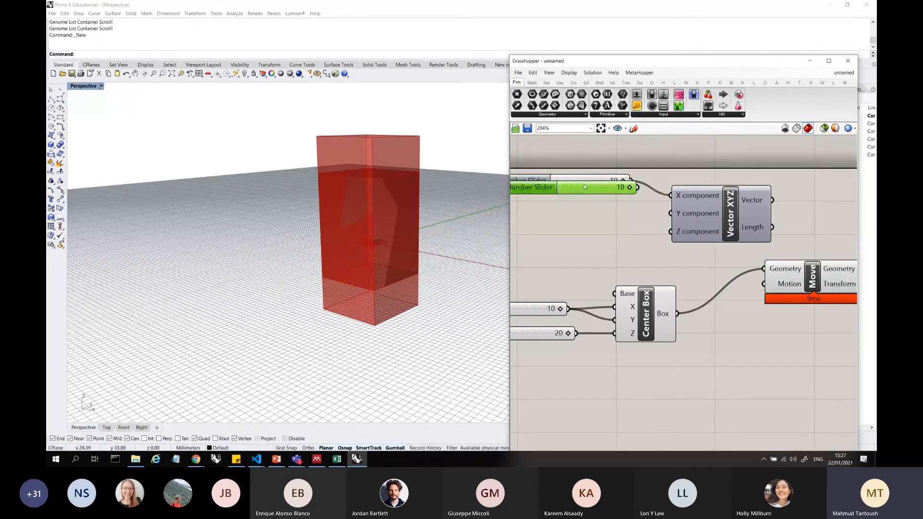
pyautogui.moveTo(584, 184); pyautogui.dragTo(671, 213)
pyautogui.click(658, 245)
pyautogui.scroll(-2, 608, 226)
pyautogui.click(708, 206)
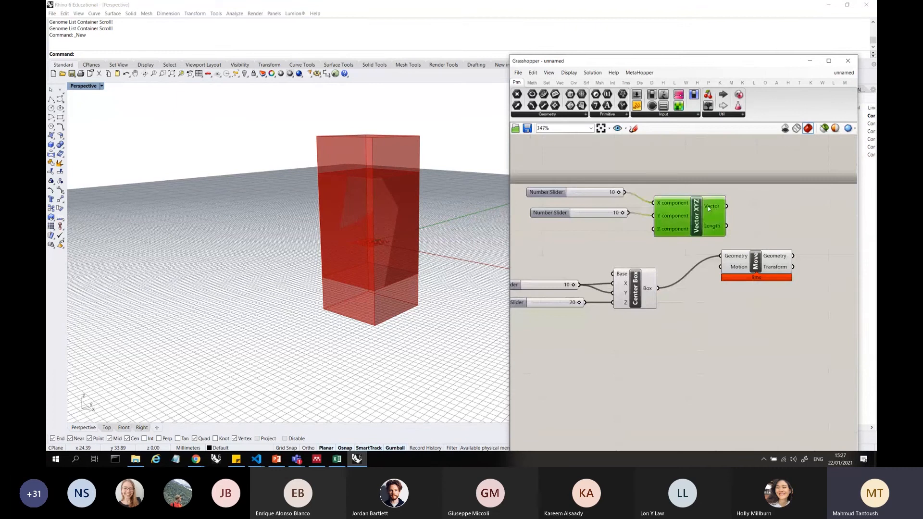
# Search the components for "display vect", place a Vector Display beside Vector XYZ and connect the Vector output to its Vector input
pyautogui.doubleClick(766, 202)
pyautogui.write('dis')
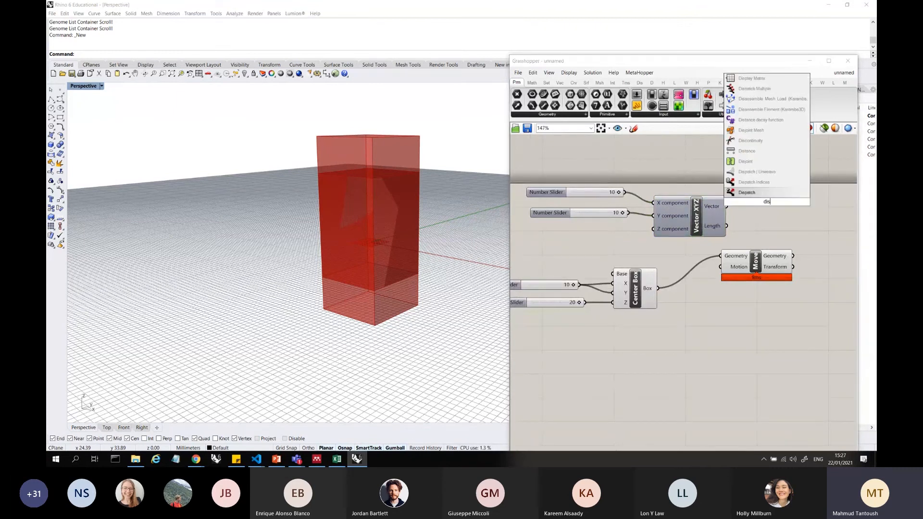
pyautogui.write('play vect')
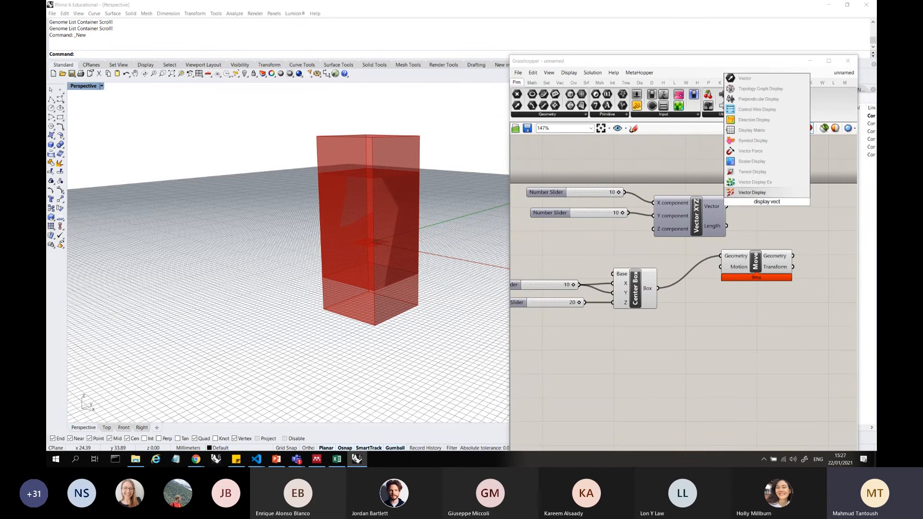
pyautogui.press('Return')
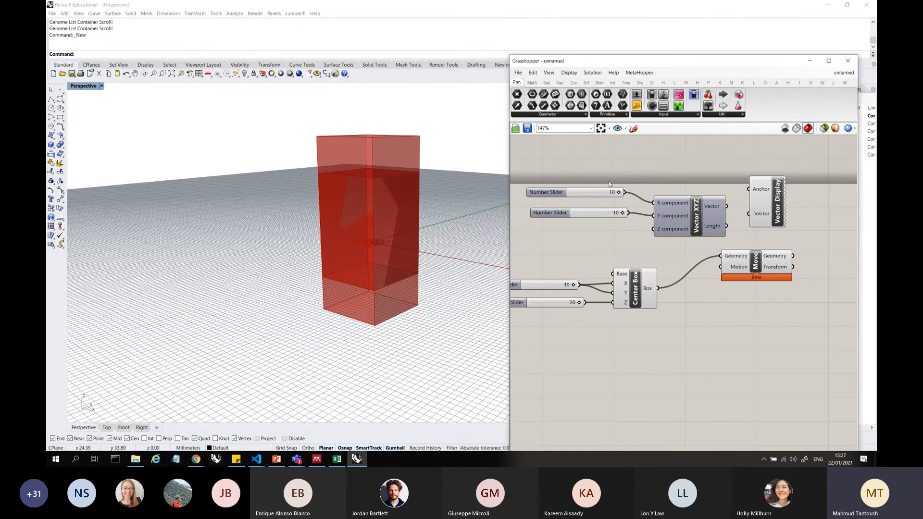
pyautogui.moveTo(696, 217)
pyautogui.mouseDown()
pyautogui.moveTo(683, 206)
pyautogui.moveTo(746, 213)
pyautogui.moveTo(686, 217)
pyautogui.mouseUp()
pyautogui.click(596, 257)
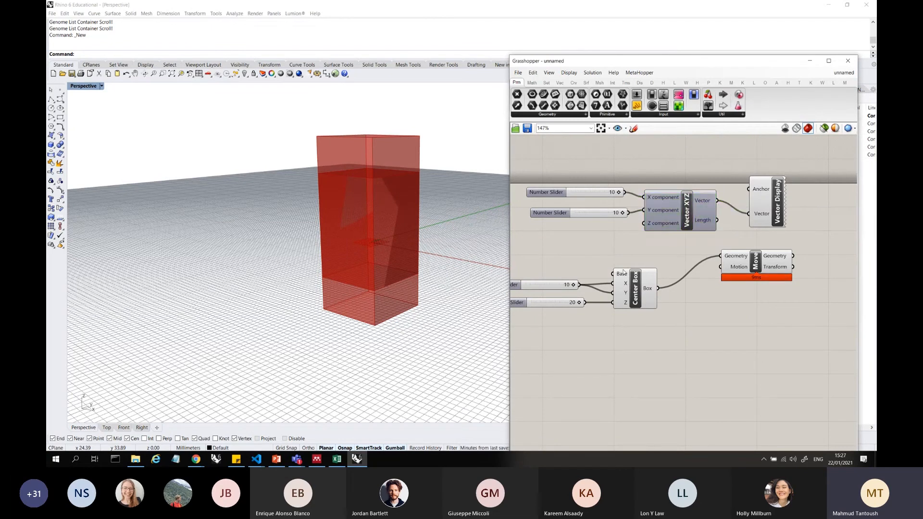
# Add an XY Plane component above Center Box and connect its Plane output to the Anchor input of Vector Display
pyautogui.doubleClick(591, 255)
pyautogui.write('plan')
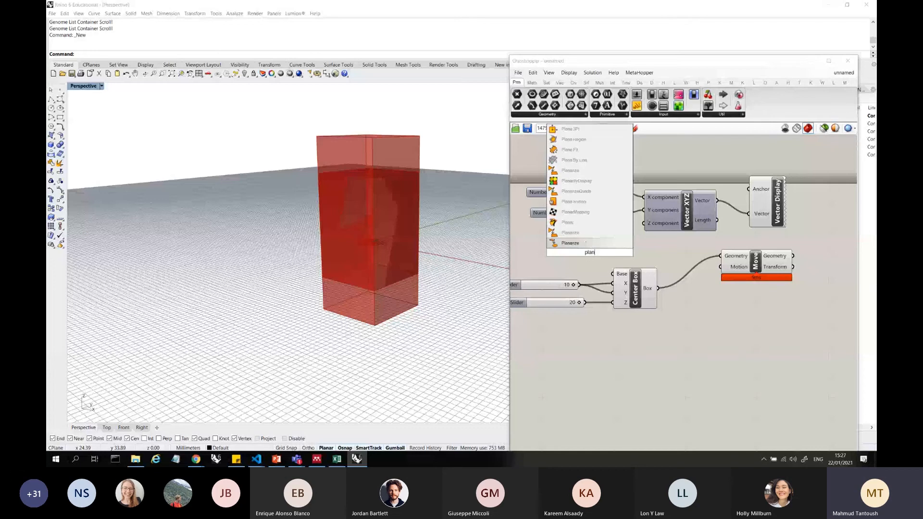
pyautogui.click(579, 264)
pyautogui.doubleClick(575, 260)
pyautogui.write('xy')
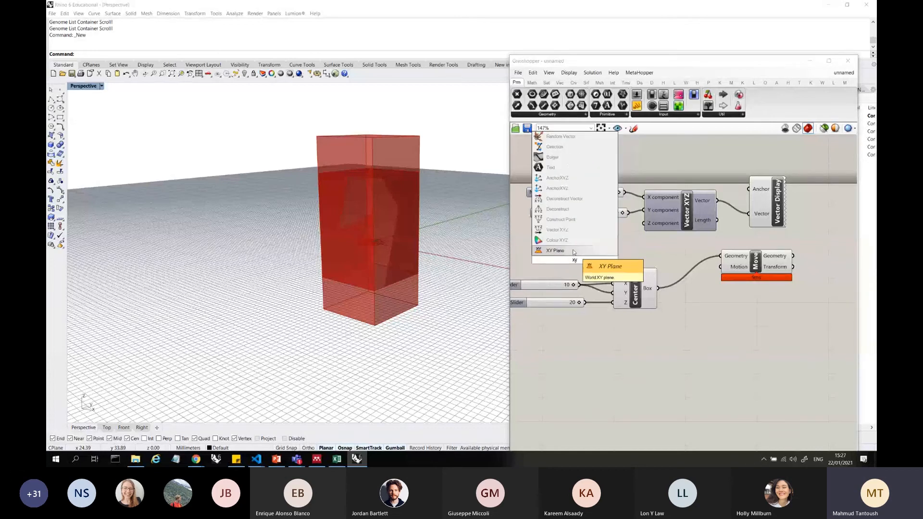
pyautogui.press('Return')
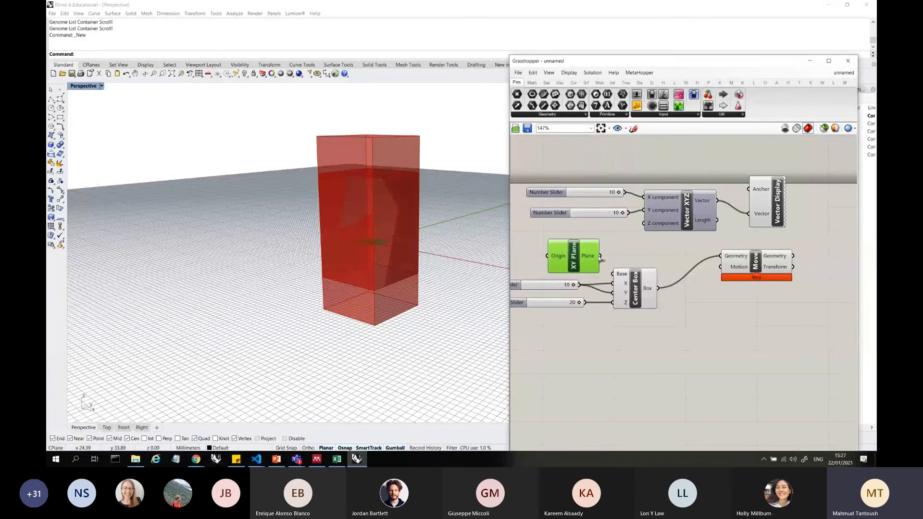
pyautogui.moveTo(600, 256); pyautogui.dragTo(749, 189)
# Bring Move closer to Center Box and shift the whole box group with its sliders down, away from the vector components
pyautogui.moveTo(385, 237); pyautogui.dragTo(423, 254, button='right')
pyautogui.scroll(-2, 667, 240)
pyautogui.moveTo(781, 320); pyautogui.dragTo(712, 251)
pyautogui.moveTo(715, 255); pyautogui.dragTo(677, 272)
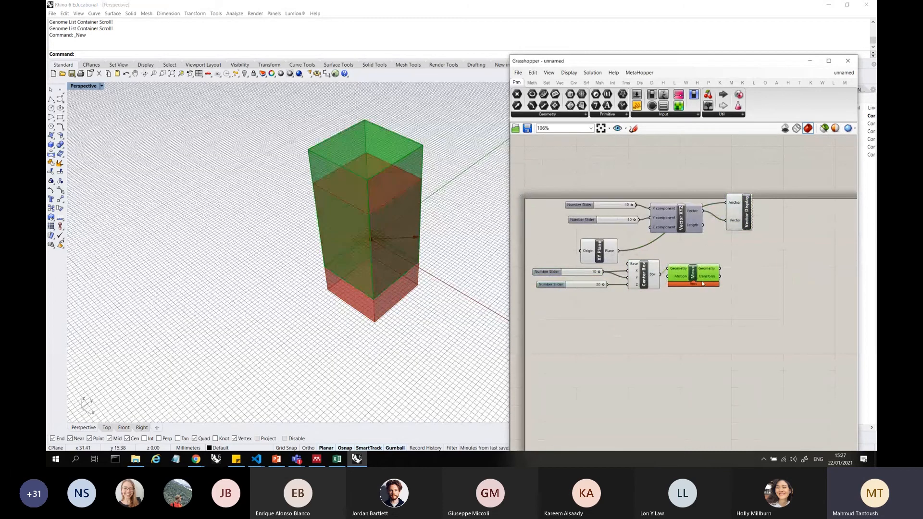
pyautogui.moveTo(717, 309); pyautogui.dragTo(567, 268)
pyautogui.moveTo(640, 275); pyautogui.dragTo(648, 321)
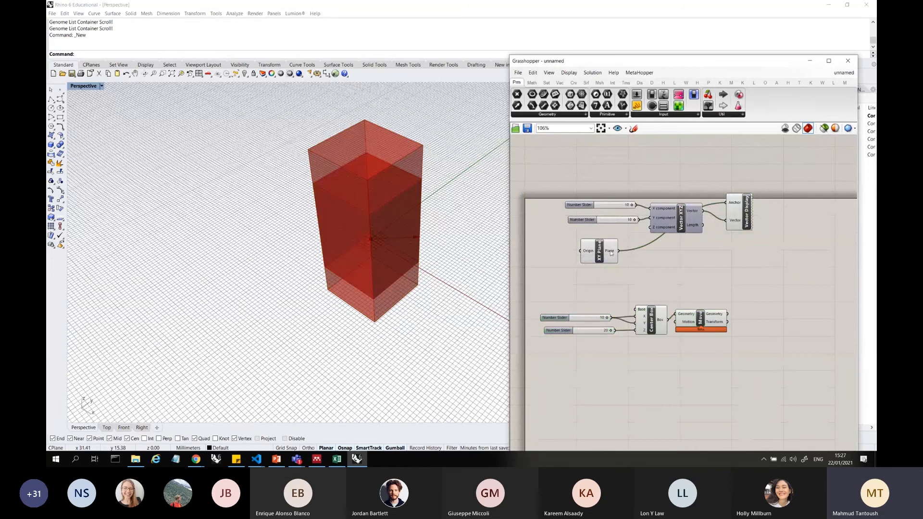
# Place XY Plane above Vector XYZ and shift the complete vector group down to sit just above the box group
pyautogui.moveTo(599, 251); pyautogui.dragTo(634, 173)
pyautogui.moveTo(758, 271); pyautogui.dragTo(554, 145)
pyautogui.moveTo(679, 210); pyautogui.dragTo(663, 260)
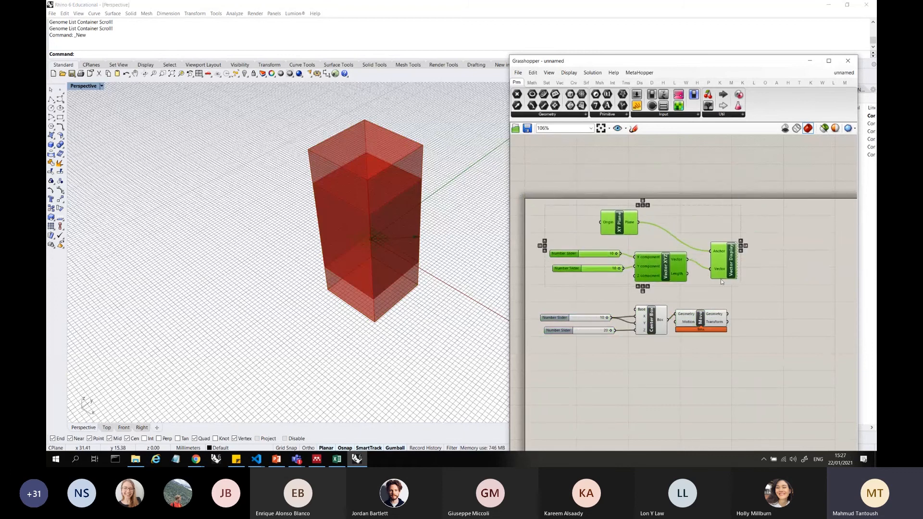
# Select Center Box, Move and their sliders and turn off their preview in the viewport
pyautogui.moveTo(731, 359); pyautogui.dragTo(580, 297)
pyautogui.moveTo(581, 297); pyautogui.dragTo(582, 296, button='right')
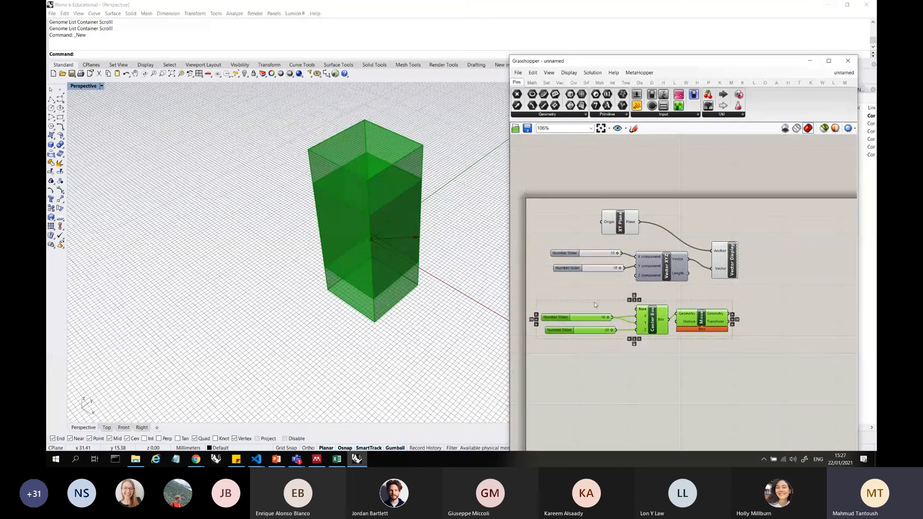
pyautogui.middleClick(595, 304)
pyautogui.click(618, 298)
# Highlight the Vector Display arrow at the origin in a closer view, and reposition Vector XYZ and Vector Display on the canvas
pyautogui.click(726, 260)
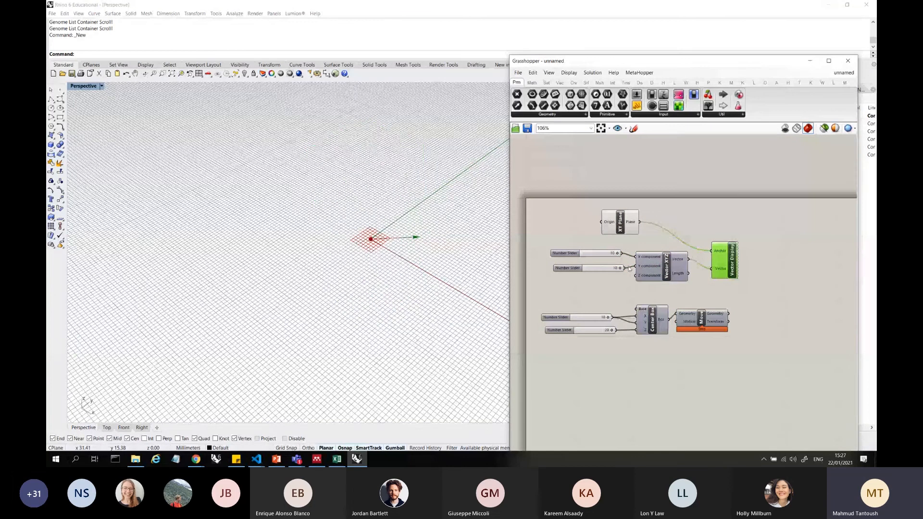
pyautogui.moveTo(425, 234); pyautogui.dragTo(428, 202, button='right')
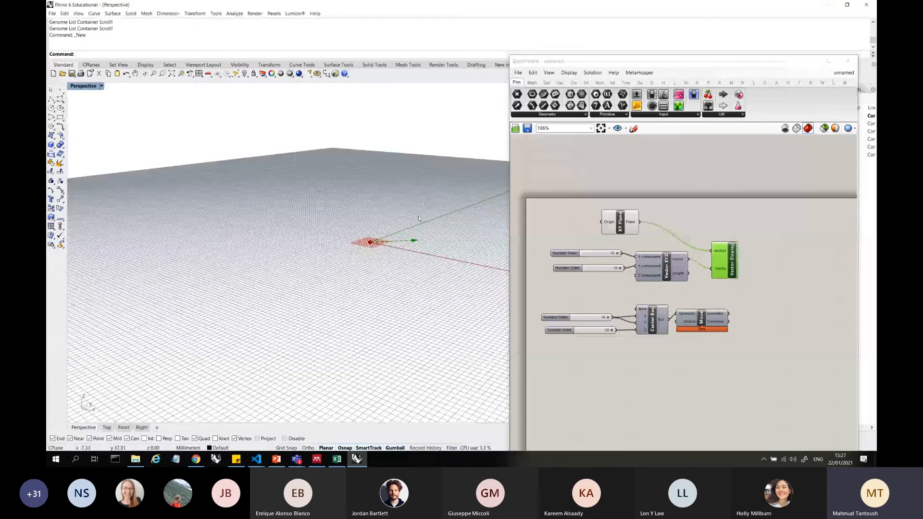
pyautogui.scroll(4, 418, 219)
pyautogui.scroll(3, 667, 258)
pyautogui.click(661, 275)
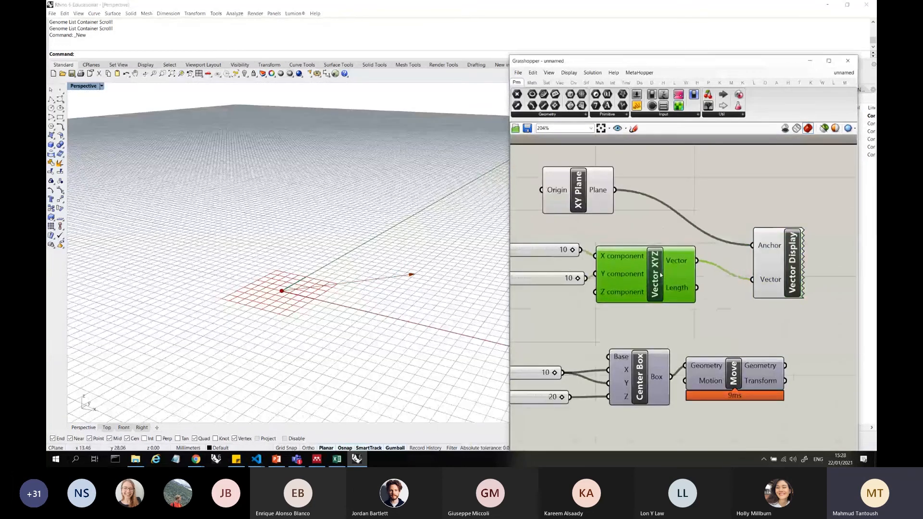
pyautogui.moveTo(661, 275); pyautogui.dragTo(671, 273)
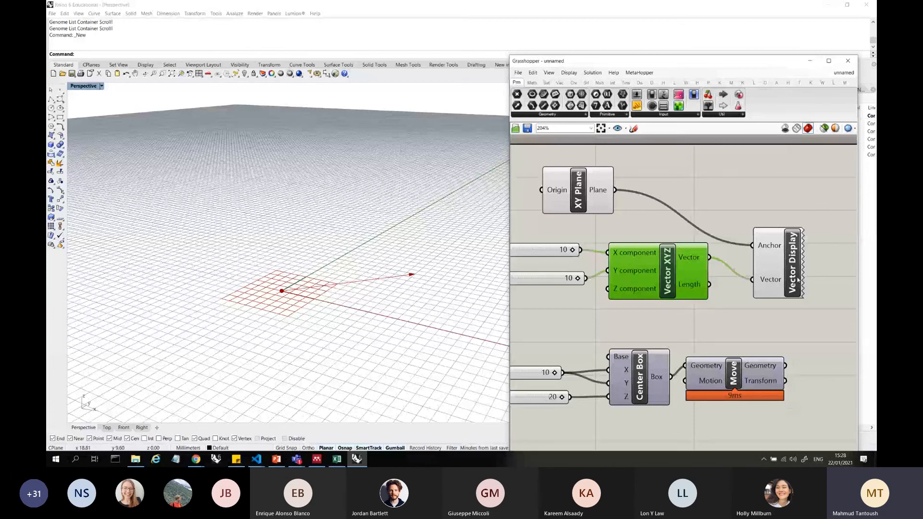
pyautogui.moveTo(786, 256); pyautogui.dragTo(795, 231)
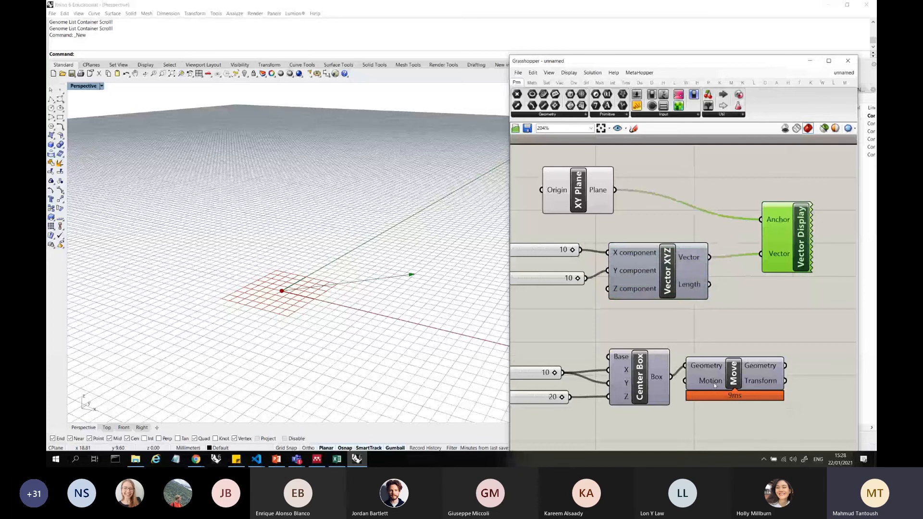
# Check the Motion input of Move and shift Move away from Center Box to sit below Vector Display
pyautogui.moveTo(715, 385)
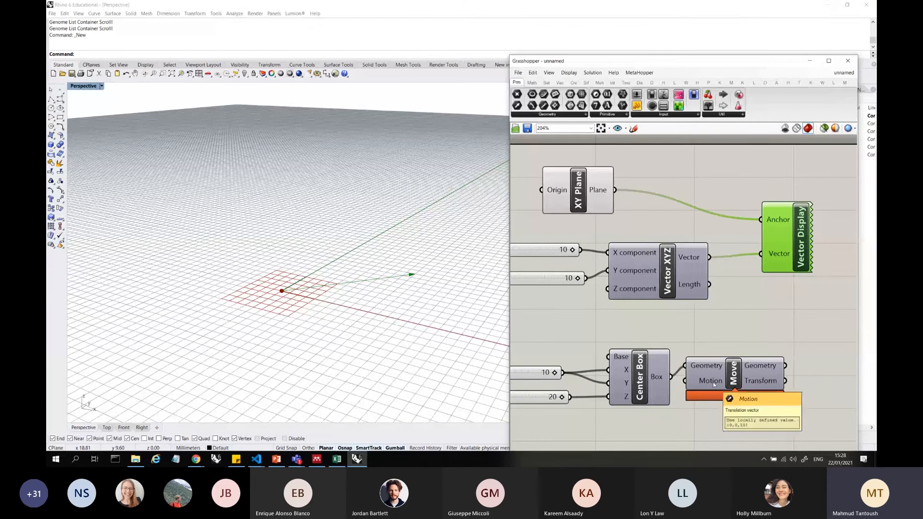
pyautogui.moveTo(715, 383); pyautogui.dragTo(789, 347)
pyautogui.moveTo(693, 253)
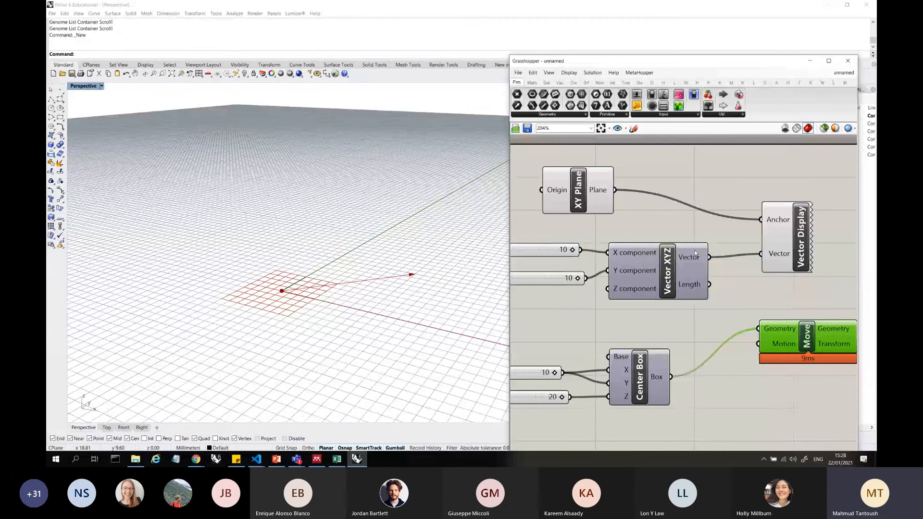
# Try the vector sliders with X component 4 and Y component -4
pyautogui.moveTo(574, 254); pyautogui.dragTo(631, 256, button='right')
pyautogui.moveTo(630, 253); pyautogui.dragTo(609, 254)
pyautogui.scroll(-2, 626, 224)
pyautogui.scroll(3, 755, 228)
pyautogui.click(625, 289)
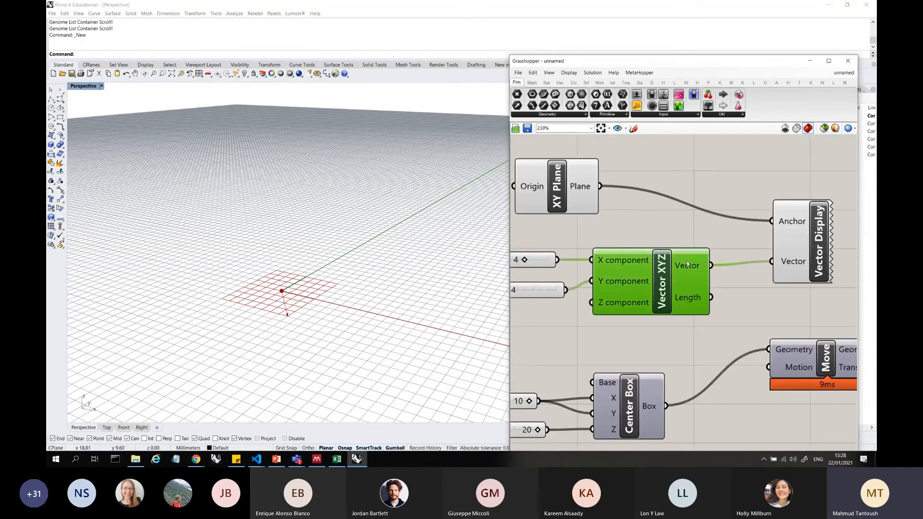
# Nudge Vector XYZ into line with its sliders and move Vector Display higher above the Move component
pyautogui.click(793, 251)
pyautogui.moveTo(682, 268); pyautogui.dragTo(681, 263)
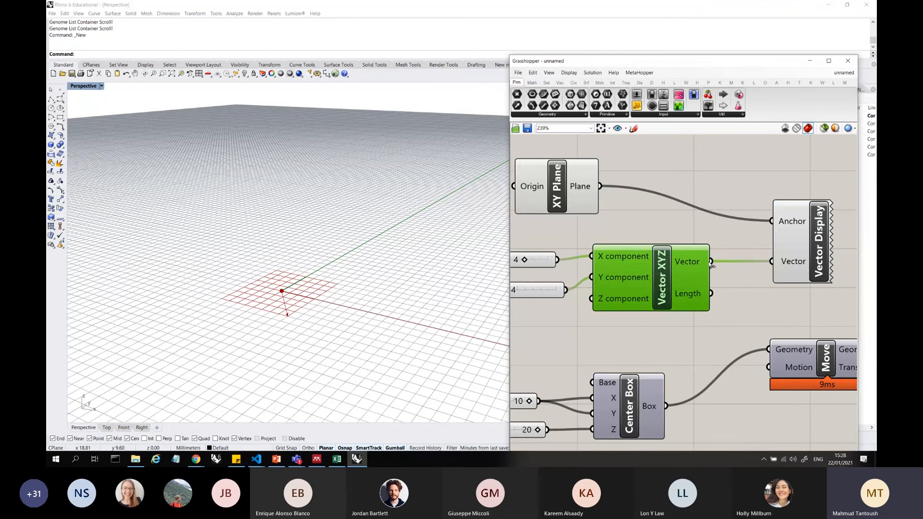
pyautogui.scroll(-1, 771, 251)
pyautogui.moveTo(791, 251); pyautogui.dragTo(785, 214)
pyautogui.moveTo(695, 260)
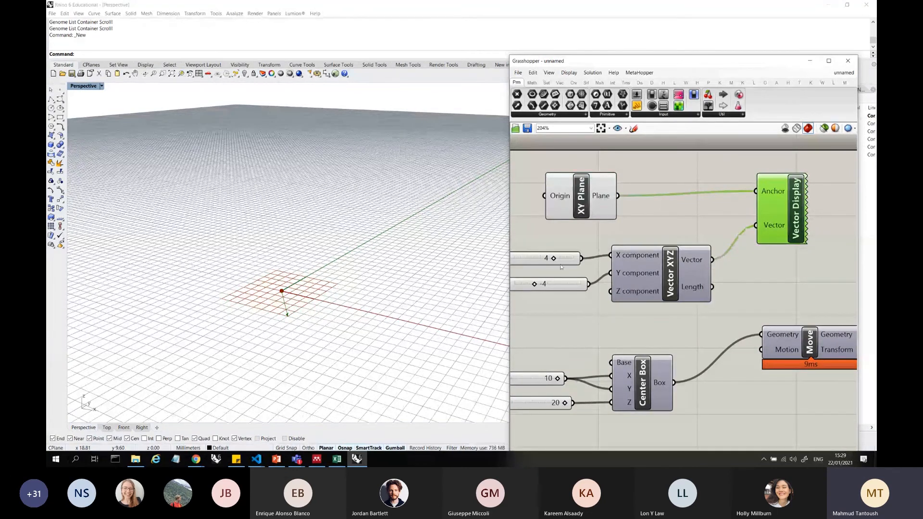
# Try the vector sliders with X component -1 and Y component 2
pyautogui.moveTo(553, 258)
pyautogui.mouseDown()
pyautogui.moveTo(569, 260)
pyautogui.moveTo(560, 260)
pyautogui.mouseUp()
pyautogui.scroll(-3, 789, 246)
pyautogui.scroll(3, 622, 248)
pyautogui.moveTo(612, 283); pyautogui.dragTo(616, 259)
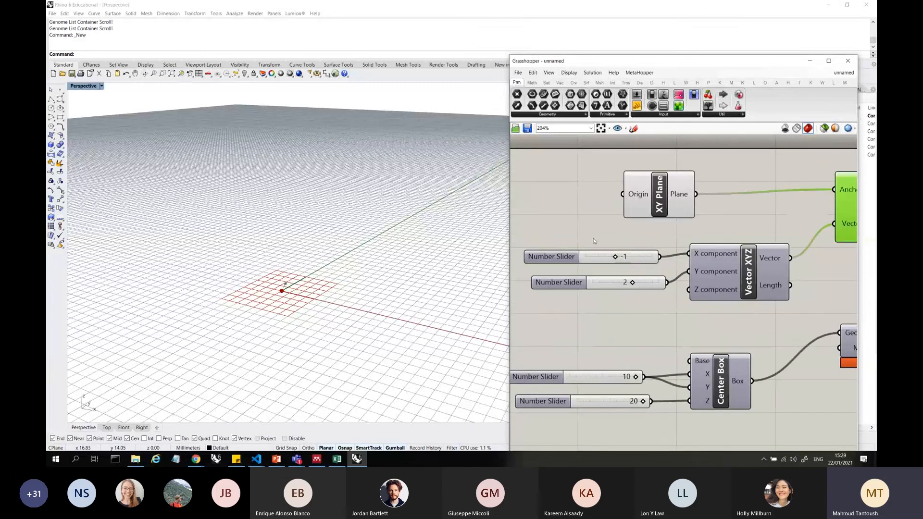
pyautogui.click(594, 239)
pyautogui.scroll(-3, 593, 238)
pyautogui.scroll(3, 793, 276)
# Connect the Vector output of Vector XYZ to the Motion input of Move
pyautogui.click(658, 240)
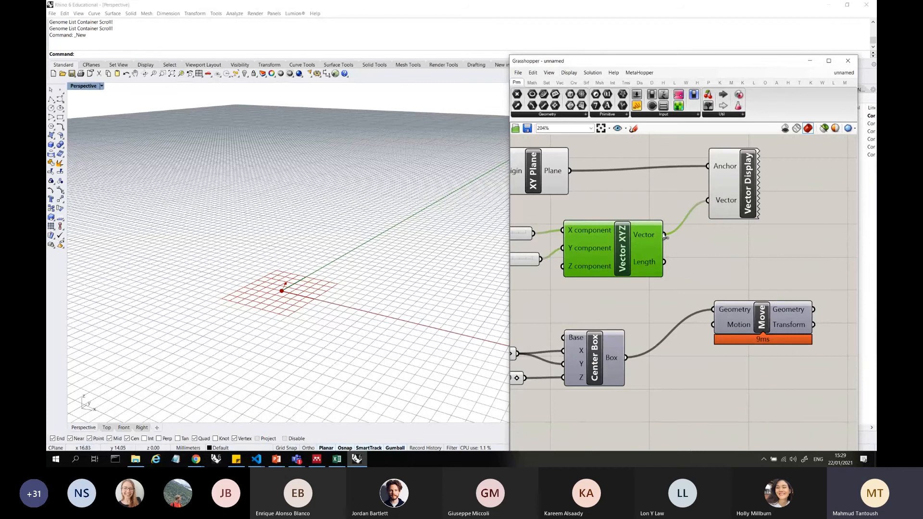
pyautogui.moveTo(664, 234); pyautogui.dragTo(721, 329)
pyautogui.click(759, 367)
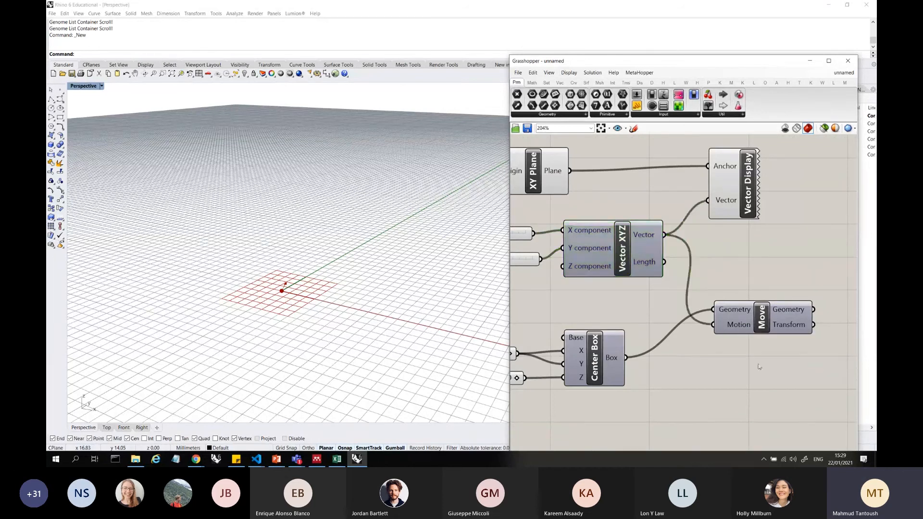
pyautogui.scroll(-2, 793, 319)
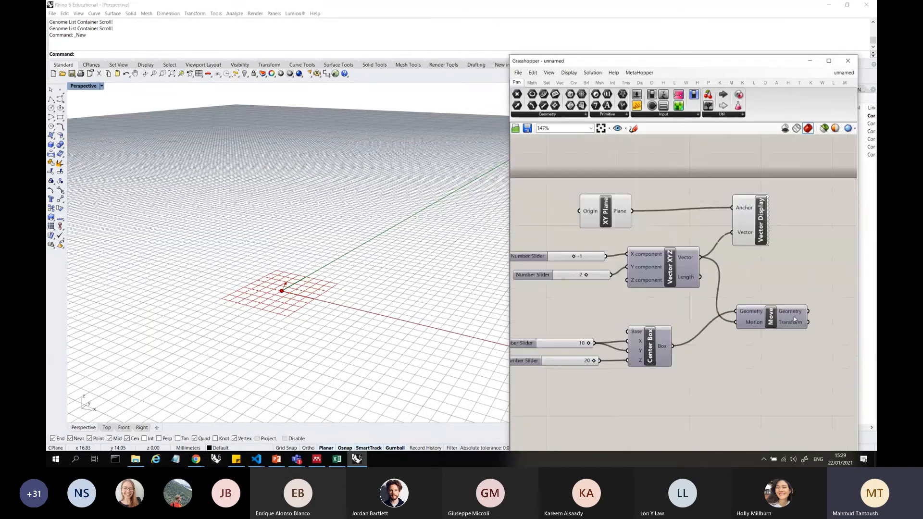
# Restrict the viewport preview to selected components and select Center Box to display its geometry
pyautogui.click(660, 351)
pyautogui.click(664, 308)
pyautogui.click(824, 128)
pyautogui.moveTo(749, 359); pyautogui.dragTo(661, 321)
pyautogui.scroll(-2, 661, 321)
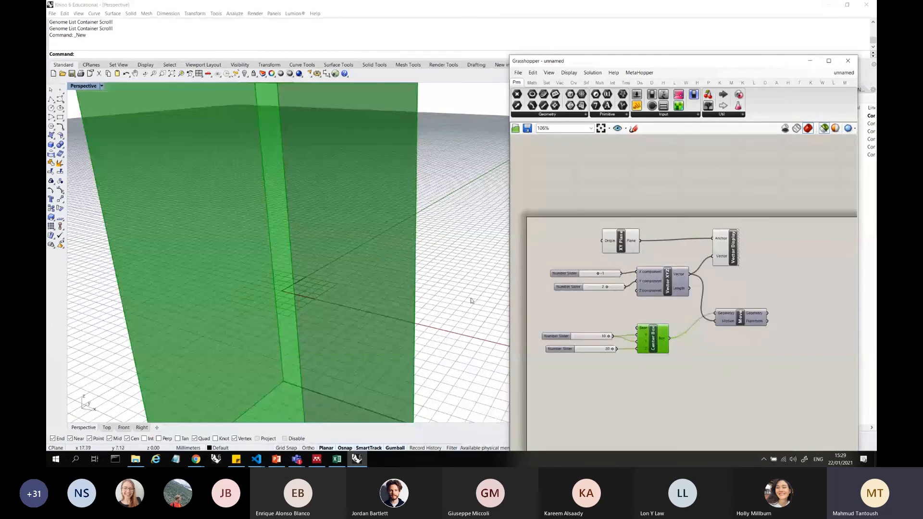
pyautogui.scroll(-6, 471, 299)
# Preview Vector Display and Move in turn, and set both the X and Y component sliders to 10
pyautogui.click(712, 261)
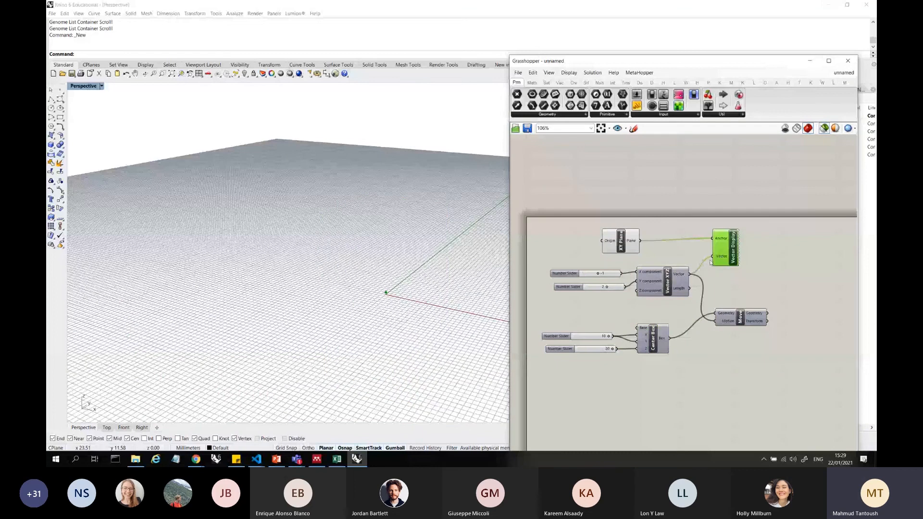
pyautogui.scroll(2, 735, 302)
pyautogui.click(739, 315)
pyautogui.moveTo(544, 263); pyautogui.dragTo(589, 284)
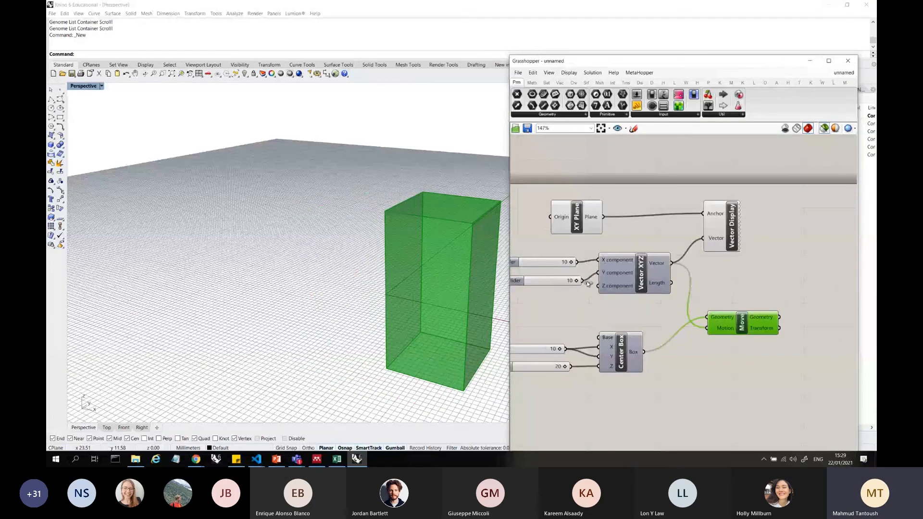
# Select Center Box together with Move and compare the original and moved boxes from above
pyautogui.keyDown('shift'); pyautogui.click(624, 361); pyautogui.keyUp('shift')
pyautogui.moveTo(405, 302); pyautogui.dragTo(429, 373, button='right')
pyautogui.scroll(3, 613, 348)
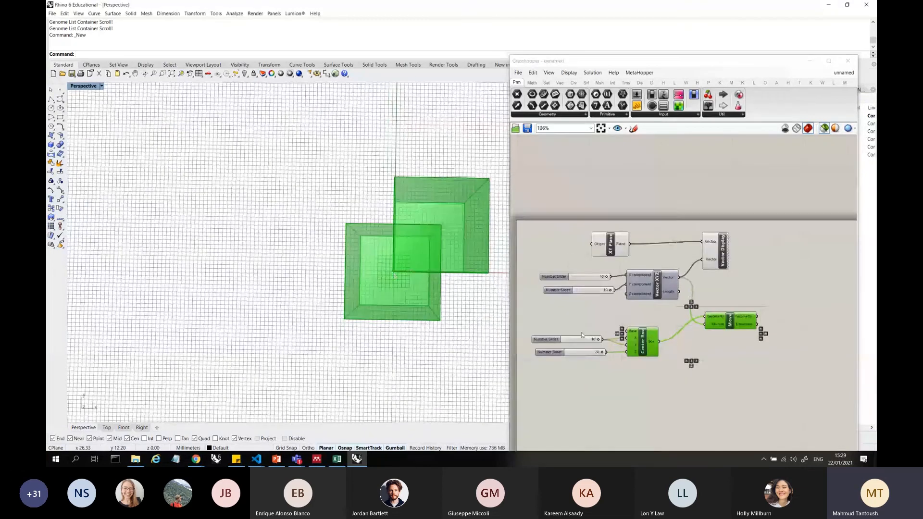
# Set the slider driving the X and Y sizes of Center Box to 4 and check both boxes in perspective
pyautogui.moveTo(612, 348); pyautogui.dragTo(575, 347)
pyautogui.scroll(-4, 678, 251)
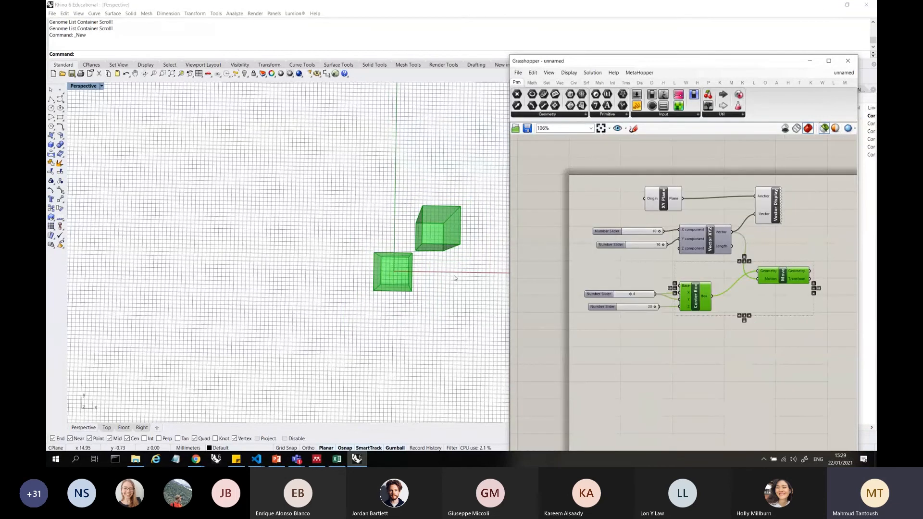
pyautogui.moveTo(420, 292); pyautogui.dragTo(439, 213, button='right')
pyautogui.scroll(3, 707, 247)
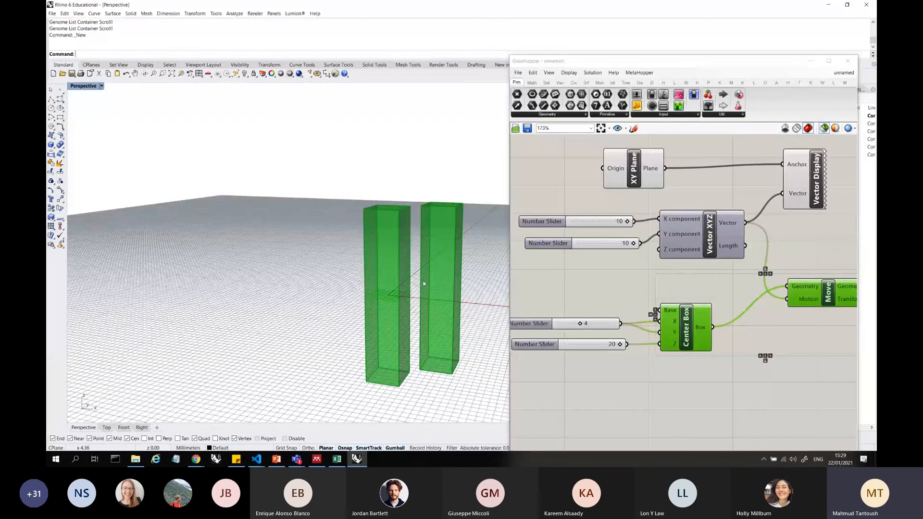
pyautogui.moveTo(423, 280); pyautogui.dragTo(470, 325, button='right')
# Duplicate Center Box together with its two sliders and place the copy directly below the original
pyautogui.click(624, 223)
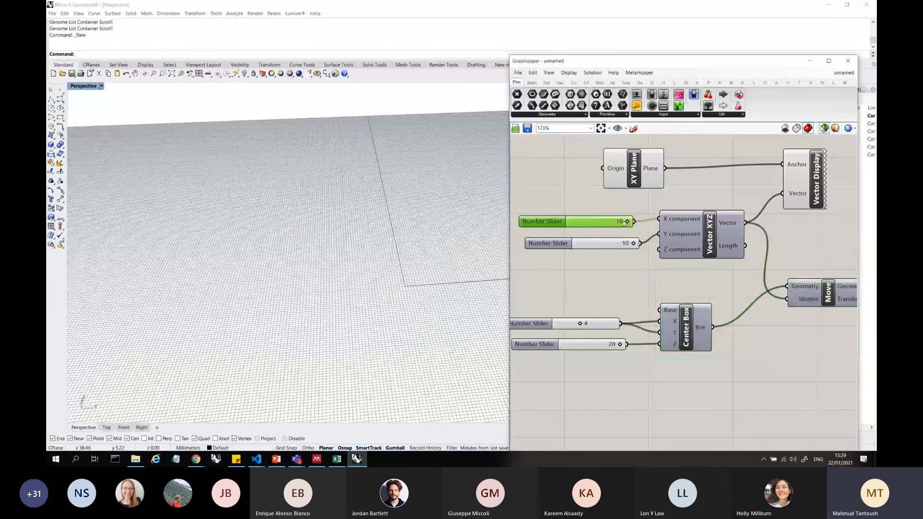
pyautogui.moveTo(729, 366); pyautogui.dragTo(569, 310)
pyautogui.scroll(-2, 570, 310)
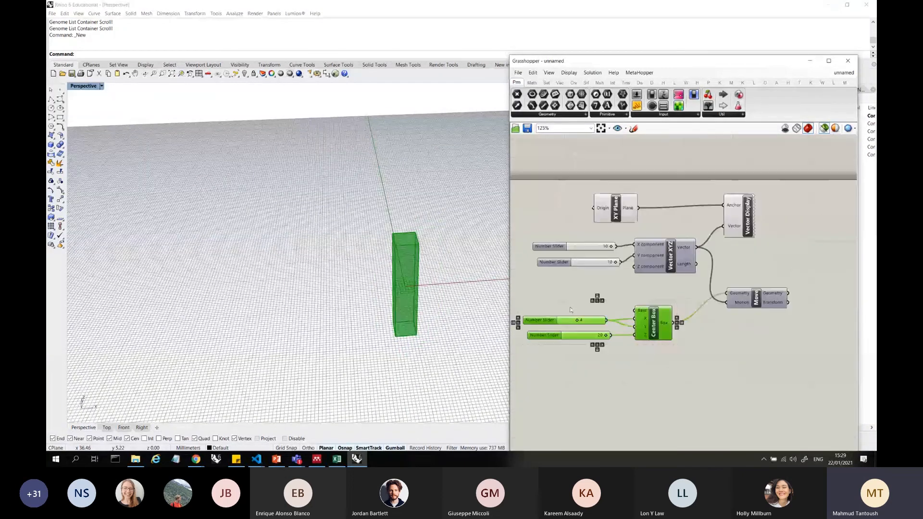
pyautogui.keyDown('shift'); pyautogui.click(775, 303); pyautogui.keyUp('shift')
pyautogui.moveTo(611, 246)
pyautogui.mouseDown()
pyautogui.moveTo(591, 246)
pyautogui.moveTo(604, 262)
pyautogui.moveTo(630, 260)
pyautogui.moveTo(613, 246)
pyautogui.moveTo(569, 245)
pyautogui.moveTo(622, 245)
pyautogui.mouseUp()
pyautogui.scroll(-3, 764, 277)
pyautogui.moveTo(688, 319); pyautogui.dragTo(667, 325)
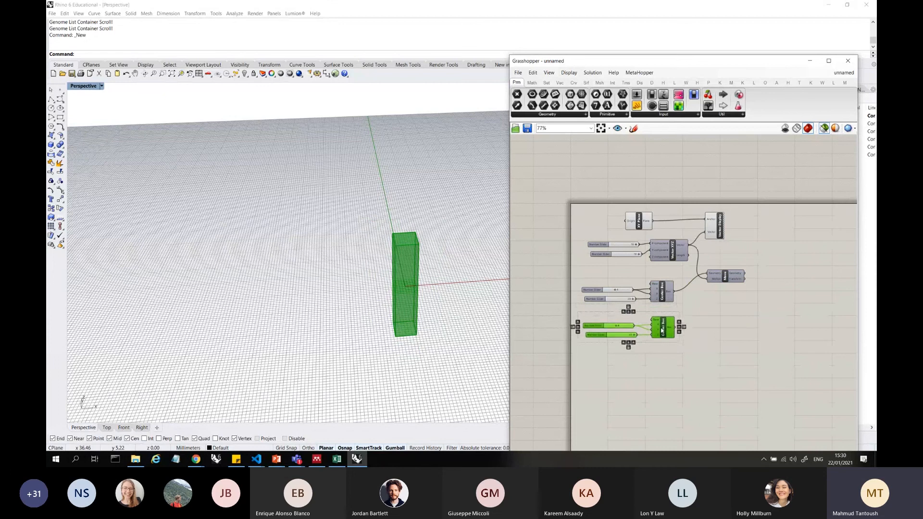
# Set the copied Center Box's X and Y slider to 9 and its Z slider to 10
pyautogui.scroll(4, 683, 343)
pyautogui.click(592, 344)
pyautogui.click(655, 327)
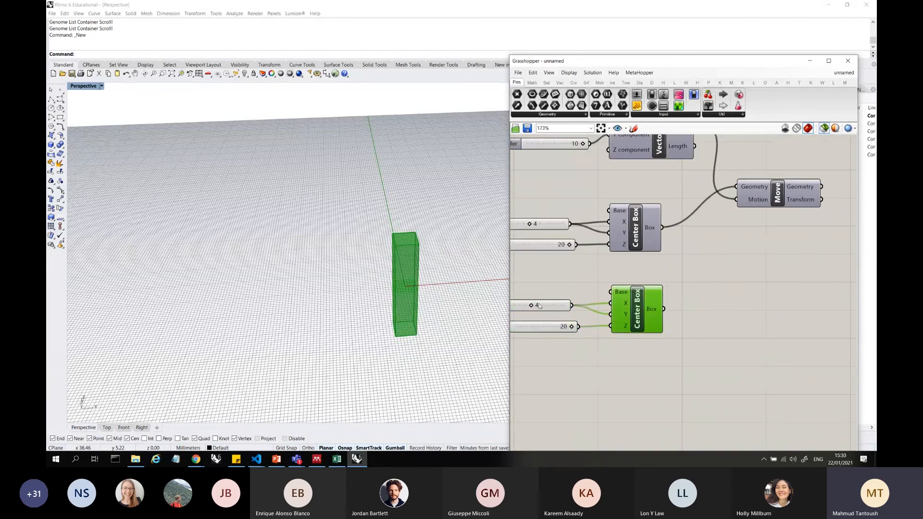
pyautogui.moveTo(532, 306); pyautogui.dragTo(560, 305)
pyautogui.scroll(-1, 673, 310)
pyautogui.moveTo(673, 310); pyautogui.dragTo(727, 310, button='right')
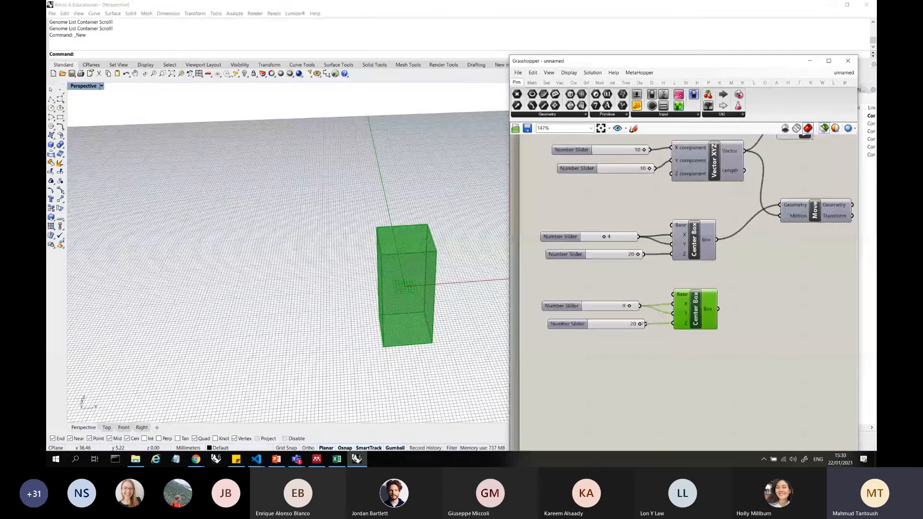
pyautogui.moveTo(640, 324); pyautogui.dragTo(616, 323)
pyautogui.click(593, 355)
pyautogui.scroll(-3, 592, 355)
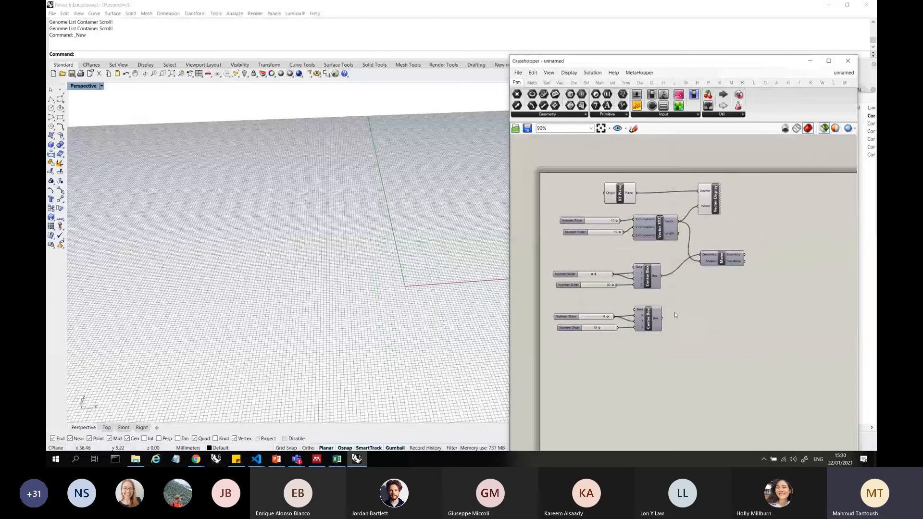
# Select the second Center Box and inspect its geometry from a low viewing angle
pyautogui.scroll(3, 674, 313)
pyautogui.moveTo(677, 359)
pyautogui.mouseDown()
pyautogui.moveTo(554, 319)
pyautogui.moveTo(691, 371)
pyautogui.mouseUp()
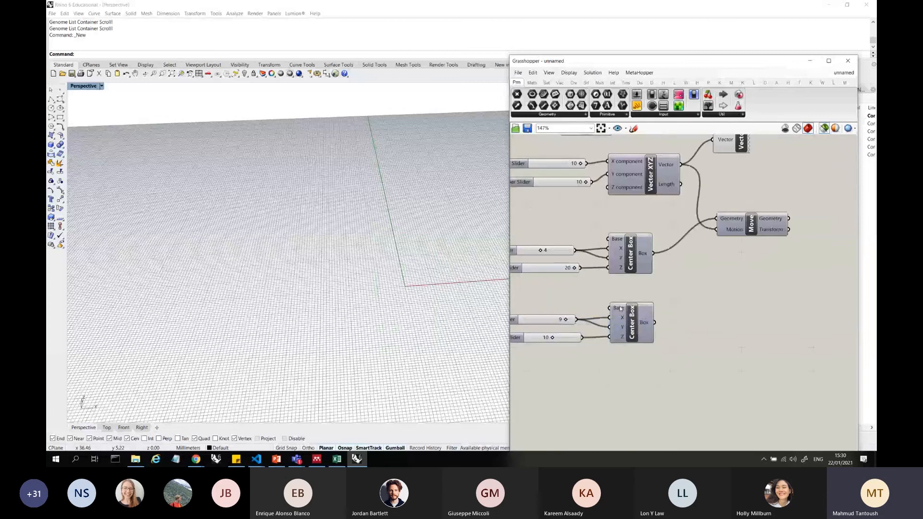
pyautogui.click(620, 308)
pyautogui.moveTo(504, 310); pyautogui.dragTo(487, 273, button='right')
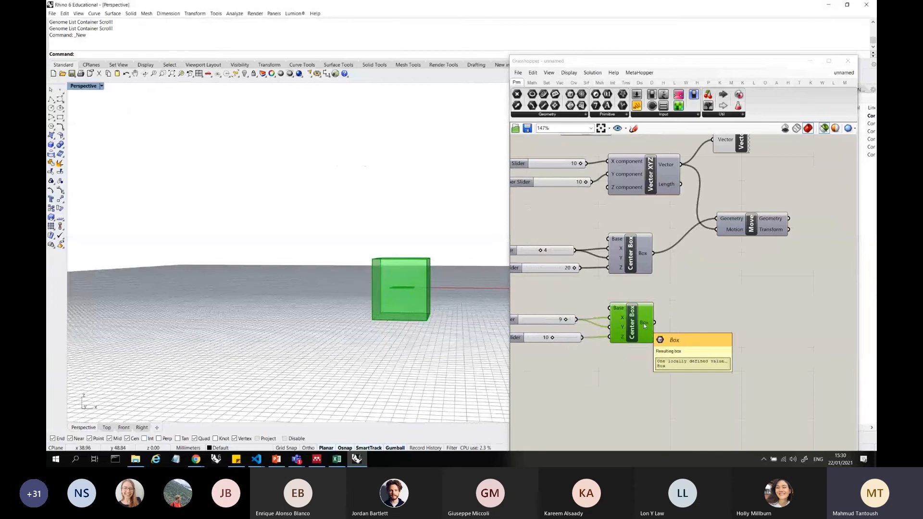
pyautogui.doubleClick(695, 329)
pyautogui.write('box')
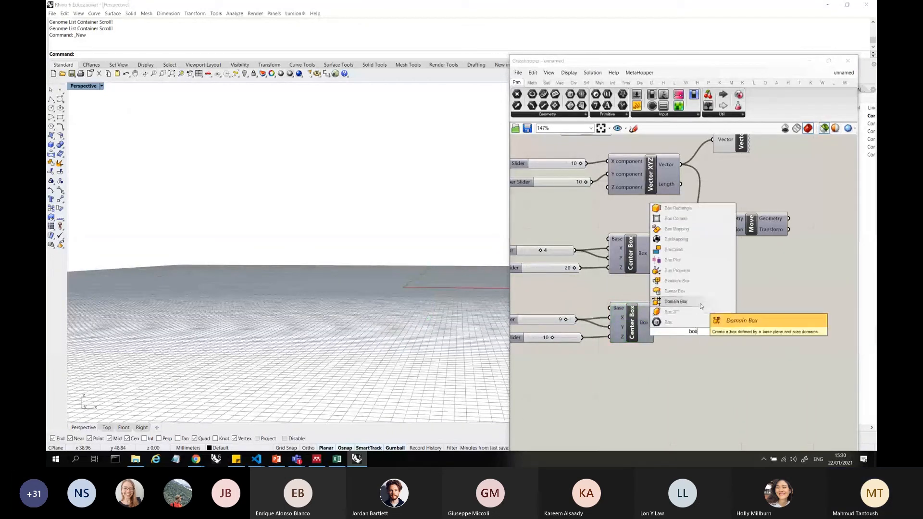
pyautogui.click(752, 307)
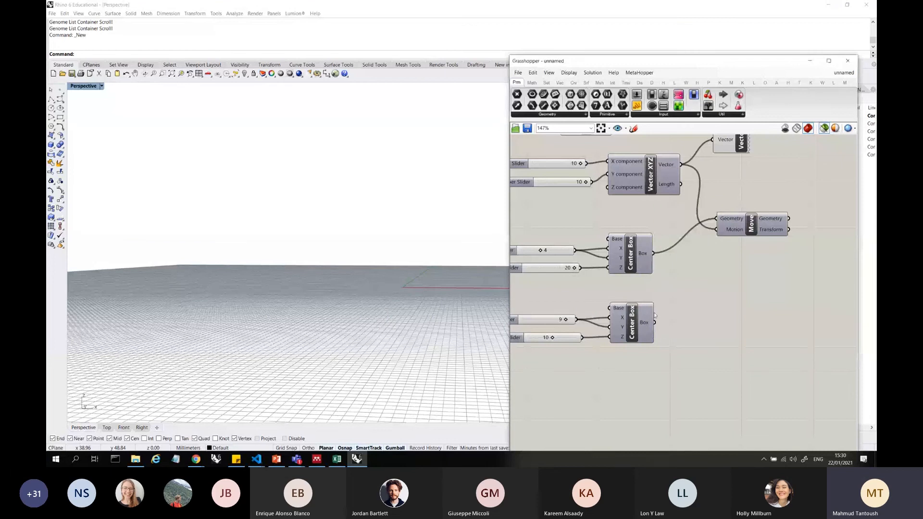
# Select both Center Boxes with their sliders and compare their geometry from an elevated angle
pyautogui.moveTo(619, 319)
pyautogui.click(752, 224)
pyautogui.moveTo(668, 339); pyautogui.dragTo(549, 296)
pyautogui.keyDown('shift'); pyautogui.moveTo(662, 288); pyautogui.dragTo(568, 234); pyautogui.keyUp('shift')
pyautogui.moveTo(432, 251); pyautogui.dragTo(666, 358, button='right')
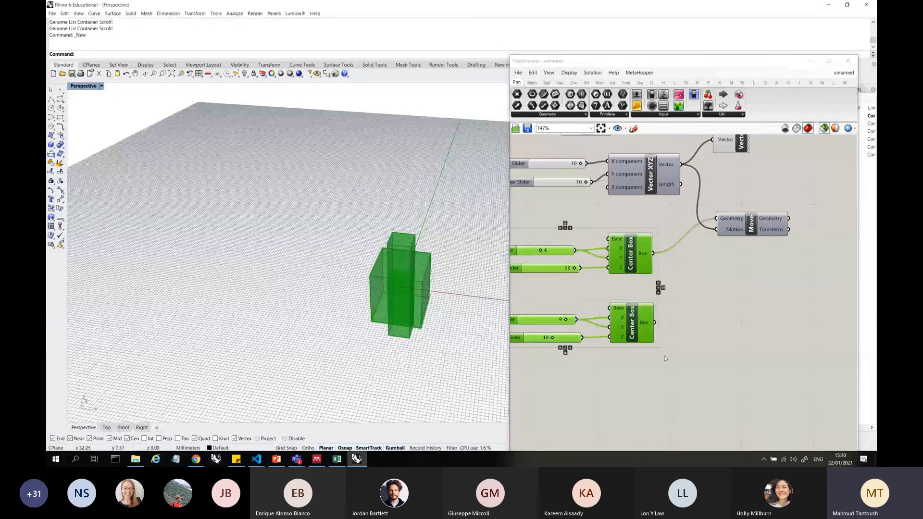
# Move the second Center Box group closer to the first and duplicate it below with its sliders
pyautogui.moveTo(666, 358); pyautogui.dragTo(548, 296)
pyautogui.moveTo(631, 323); pyautogui.dragTo(627, 305)
pyautogui.keyDown('alt'); pyautogui.moveTo(627, 304); pyautogui.dragTo(629, 361); pyautogui.keyUp('alt')
pyautogui.click(666, 386)
# Set the third Center Box's X and Y slider to 5 and its Z slider to 17, previewing the boxes together
pyautogui.click(632, 368)
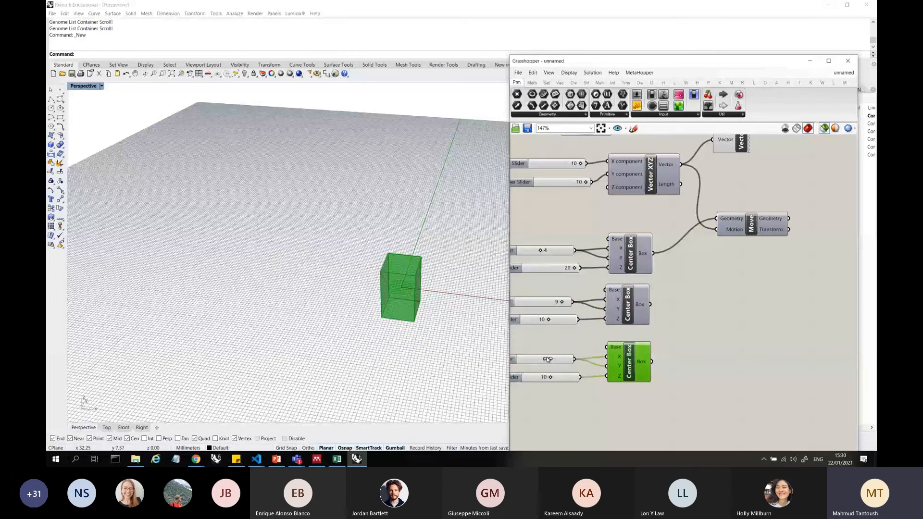
pyautogui.moveTo(564, 359)
pyautogui.mouseDown()
pyautogui.moveTo(545, 359)
pyautogui.moveTo(570, 375)
pyautogui.mouseUp()
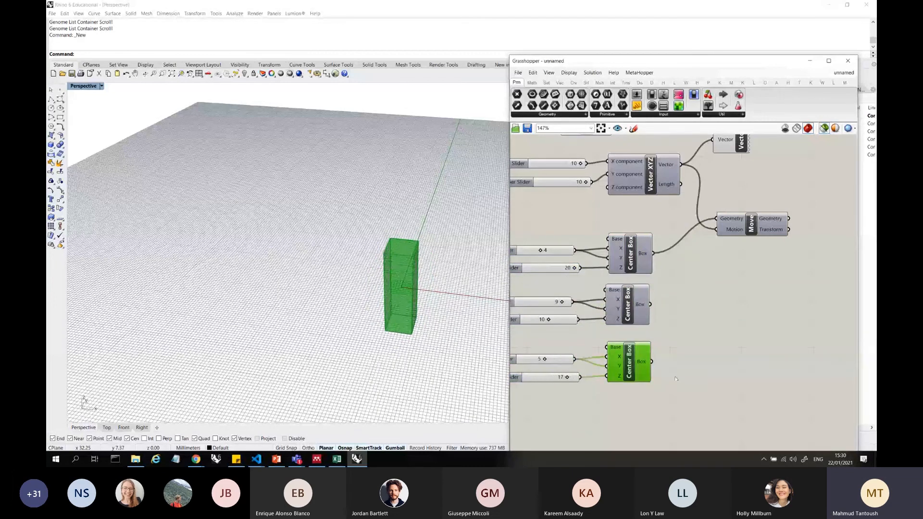
pyautogui.moveTo(683, 386); pyautogui.dragTo(579, 224)
pyautogui.moveTo(416, 277)
pyautogui.mouseDown(button='right')
pyautogui.moveTo(471, 243)
pyautogui.moveTo(425, 276)
pyautogui.mouseUp(button='right')
pyautogui.scroll(-3, 710, 276)
# Duplicate the third Center Box group below and set the copy's X and Y slider to 10 and Z slider to 8
pyautogui.moveTo(672, 362); pyautogui.dragTo(591, 316)
pyautogui.keyDown('alt'); pyautogui.moveTo(663, 337); pyautogui.dragTo(622, 350); pyautogui.keyUp('alt')
pyautogui.scroll(3, 629, 378)
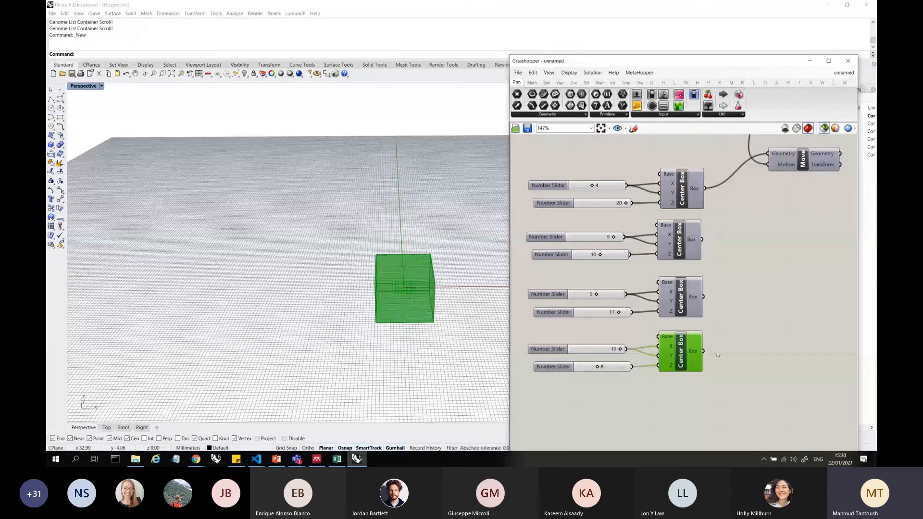
# Preview all four Center Boxes together and select them one by one to examine each box
pyautogui.moveTo(731, 377); pyautogui.dragTo(580, 166)
pyautogui.moveTo(429, 277); pyautogui.dragTo(369, 294, button='right')
pyautogui.scroll(-4, 558, 239)
pyautogui.click(642, 245)
pyautogui.click(610, 217)
pyautogui.click(610, 242)
pyautogui.click(610, 269)
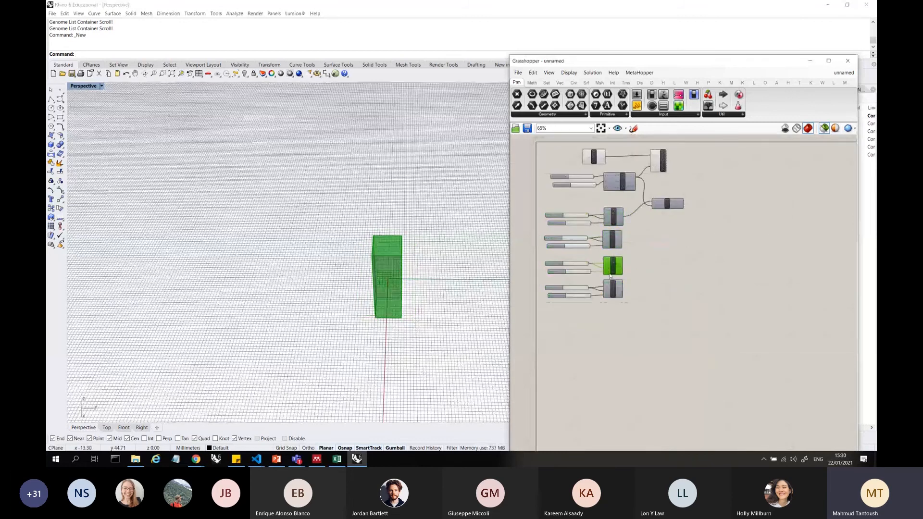
pyautogui.click(611, 279)
# Move the XY Plane, Vector XYZ, Vector Display and Move components, with the vector sliders, up away from the Center Boxes
pyautogui.scroll(4, 675, 184)
pyautogui.moveTo(707, 249); pyautogui.dragTo(658, 184)
pyautogui.moveTo(673, 226)
pyautogui.mouseDown()
pyautogui.moveTo(693, 222)
pyautogui.moveTo(681, 218)
pyautogui.mouseUp()
pyautogui.scroll(-2, 681, 214)
pyautogui.scroll(3, 523, 181)
pyautogui.click(693, 235)
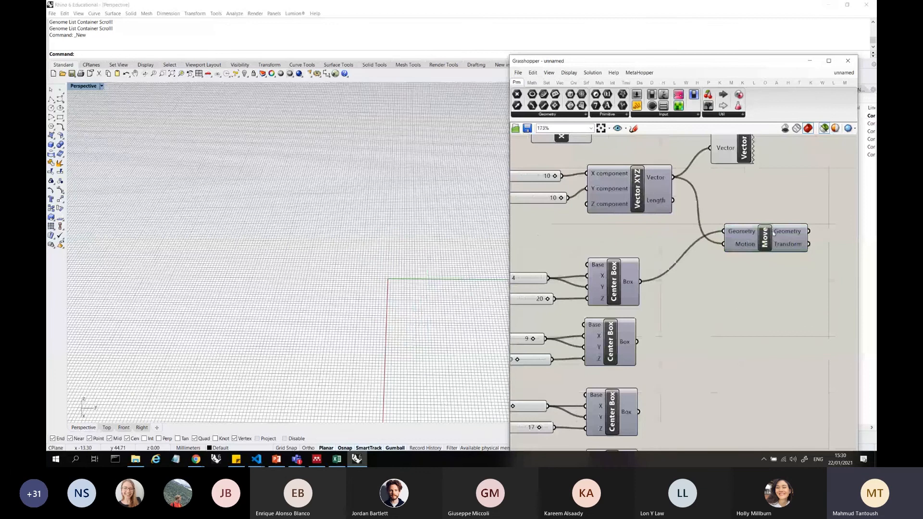
pyautogui.click(773, 232)
pyautogui.scroll(-3, 715, 230)
pyautogui.moveTo(752, 177); pyautogui.dragTo(621, 151)
pyautogui.keyDown('shift'); pyautogui.moveTo(823, 232); pyautogui.dragTo(599, 197); pyautogui.keyUp('shift')
pyautogui.scroll(-4, 601, 247)
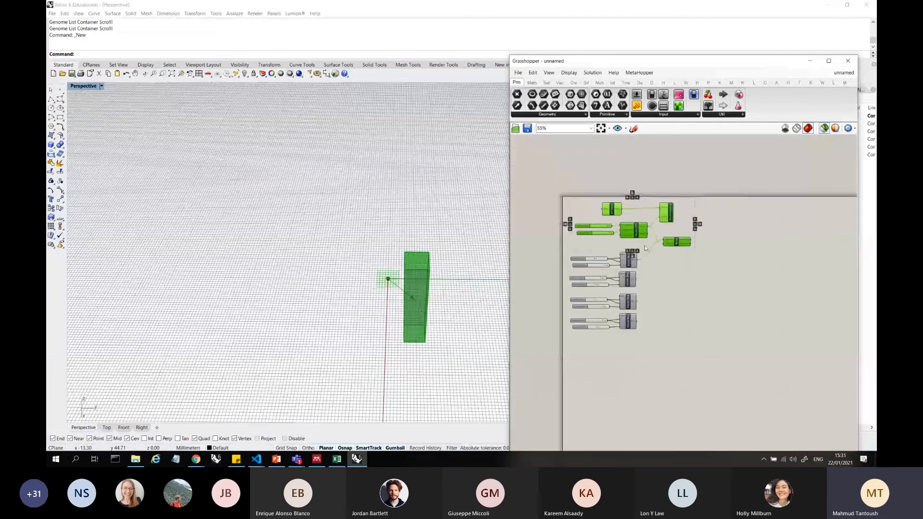
pyautogui.moveTo(634, 221); pyautogui.dragTo(635, 198)
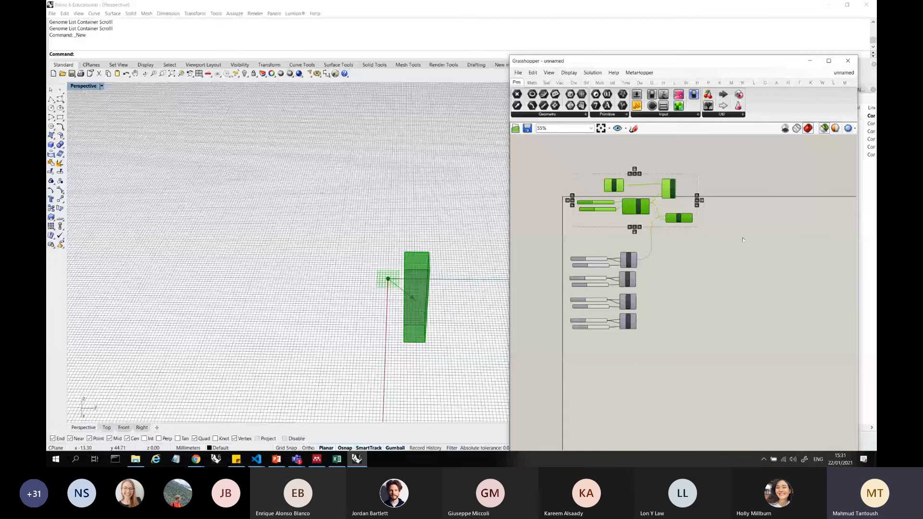
# Duplicate Move below the original and connect the second Center Box's Box output to the copy's Geometry input
pyautogui.click(684, 223)
pyautogui.moveTo(684, 222); pyautogui.dragTo(693, 274)
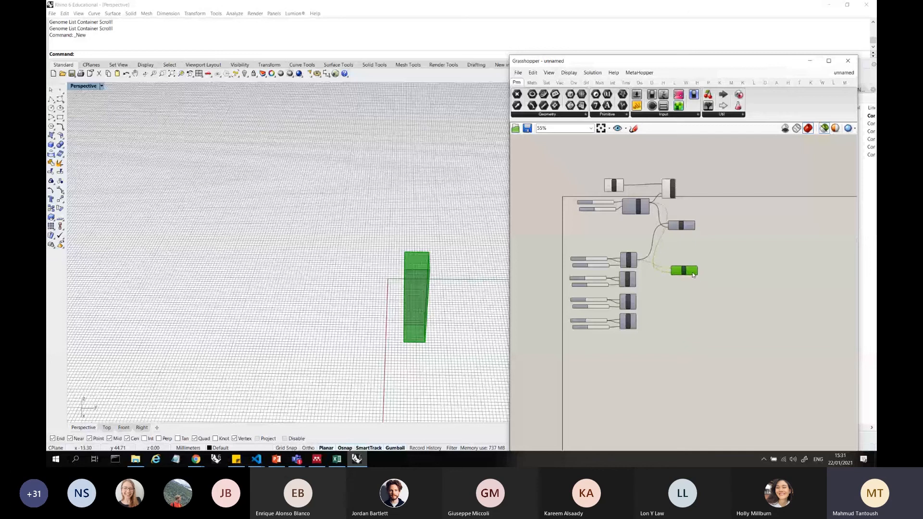
pyautogui.scroll(5, 635, 275)
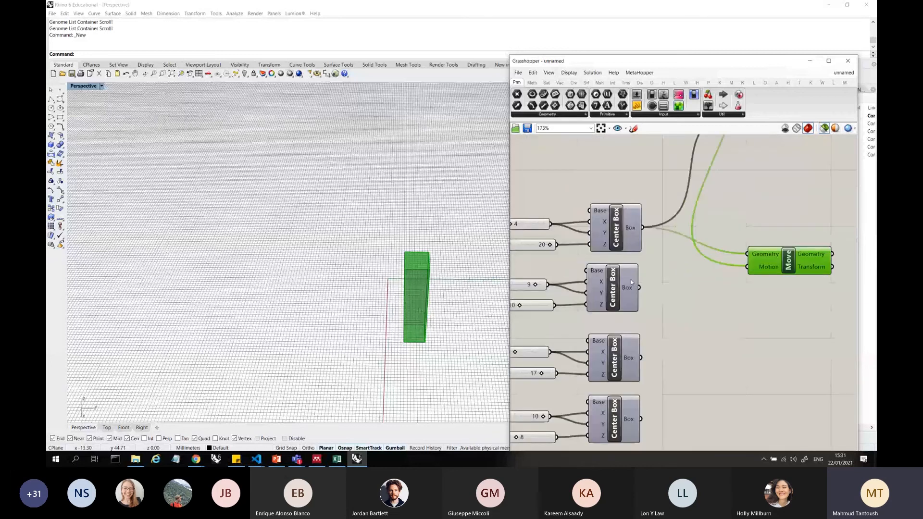
pyautogui.click(629, 280)
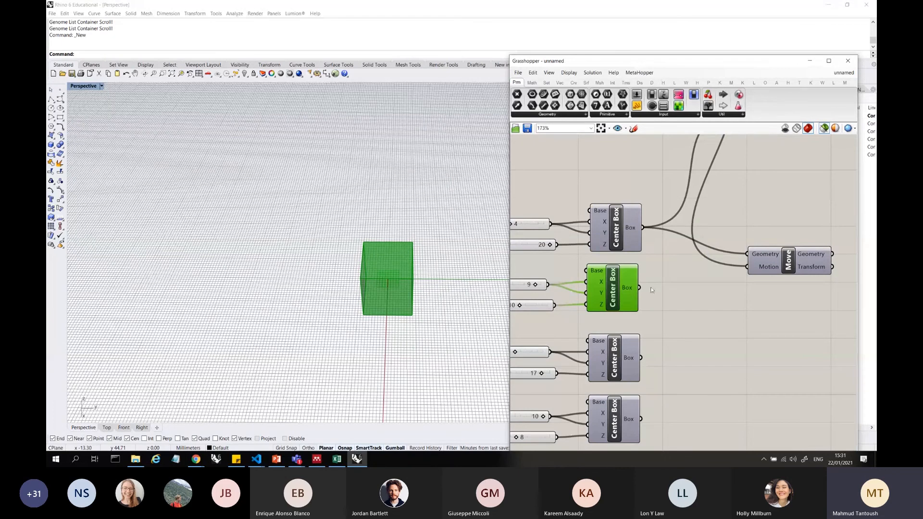
pyautogui.moveTo(640, 287); pyautogui.dragTo(741, 255)
pyautogui.scroll(-5, 733, 269)
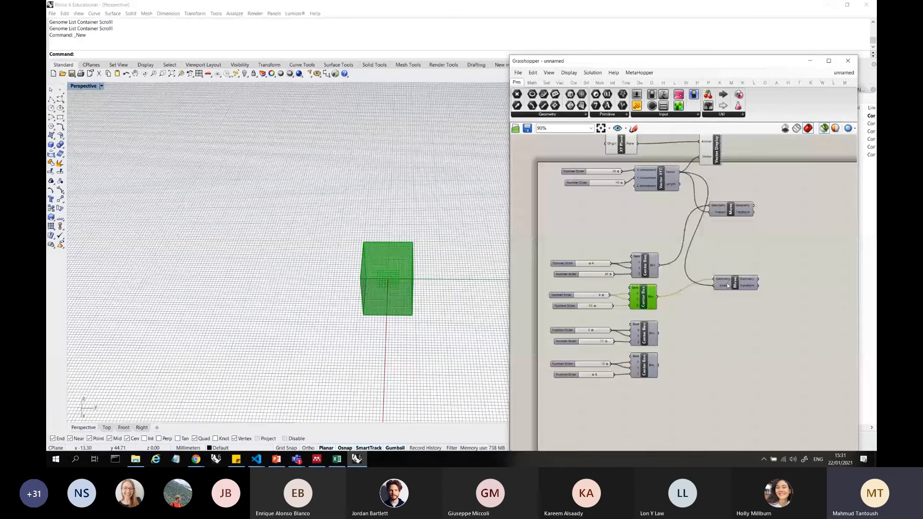
pyautogui.moveTo(728, 286); pyautogui.dragTo(735, 250)
# Duplicate Vector XYZ with its two sliders below and connect the copy's Vector output to the second Move's Motion input
pyautogui.moveTo(675, 209); pyautogui.dragTo(595, 172)
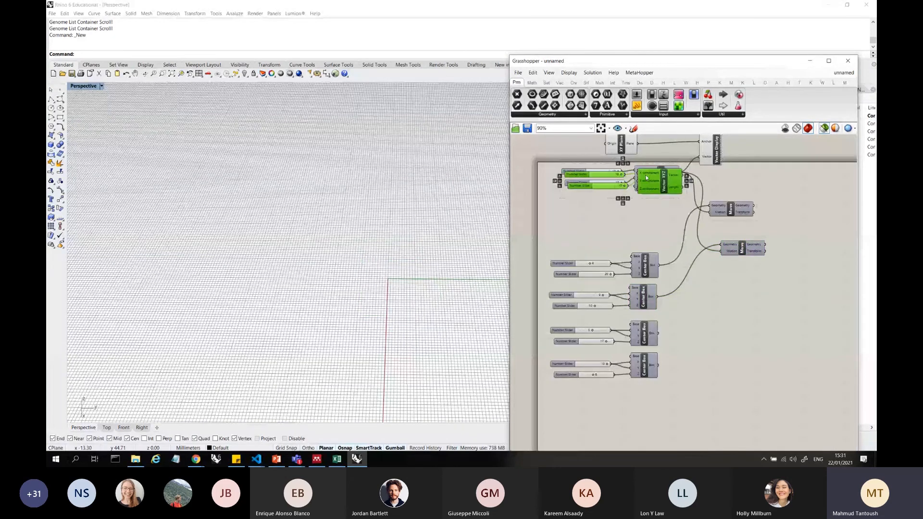
pyautogui.keyDown('alt'); pyautogui.moveTo(659, 186); pyautogui.dragTo(724, 250); pyautogui.keyUp('alt')
pyautogui.click(758, 278)
pyautogui.scroll(-2, 681, 216)
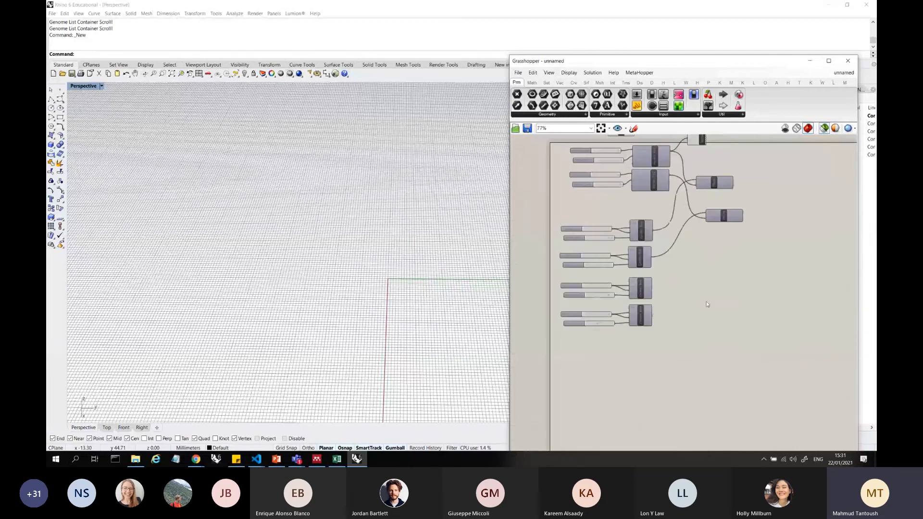
# Shift the four Center Box groups down and both Move components further right to free canvas space
pyautogui.moveTo(680, 356); pyautogui.dragTo(543, 214)
pyautogui.moveTo(642, 232); pyautogui.dragTo(653, 287)
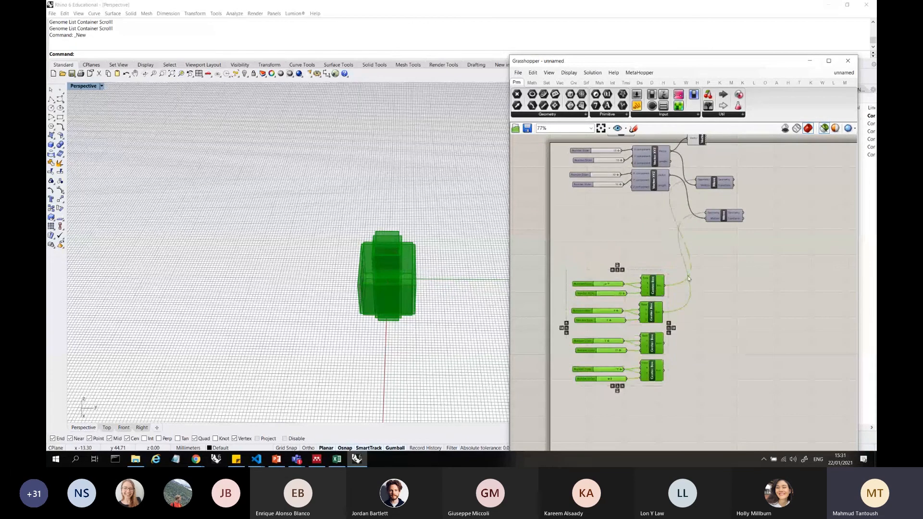
pyautogui.moveTo(750, 246); pyautogui.dragTo(712, 184)
pyautogui.moveTo(714, 184); pyautogui.dragTo(763, 199)
# Duplicate both Vector XYZ and Move pairs with their sliders, then connect the third and fourth Center Boxes to the copied Moves' Geometry inputs
pyautogui.moveTo(824, 230); pyautogui.dragTo(584, 143)
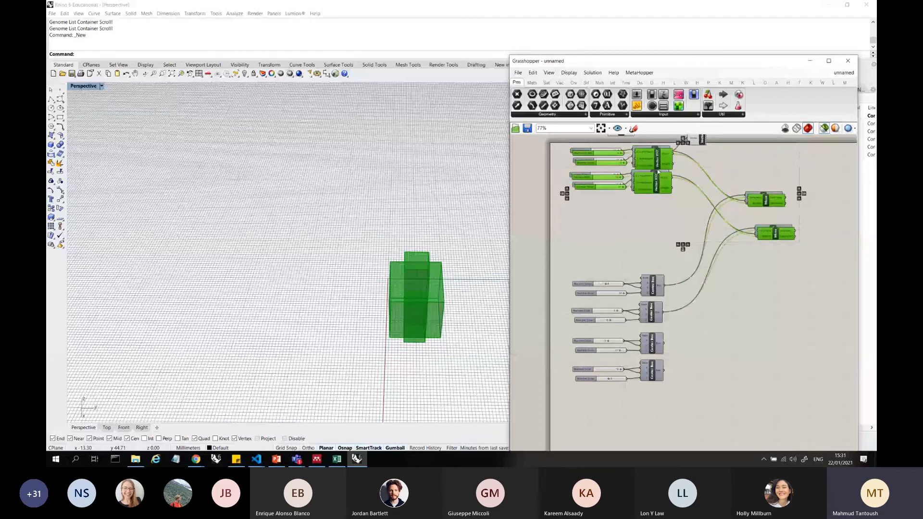
pyautogui.keyDown('alt'); pyautogui.moveTo(657, 175); pyautogui.dragTo(655, 231); pyautogui.keyUp('alt')
pyautogui.click(700, 351)
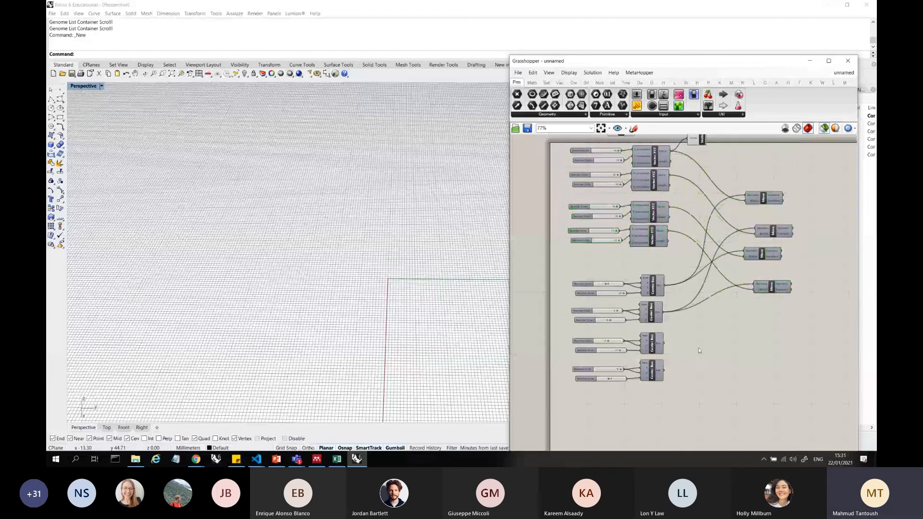
pyautogui.moveTo(664, 370); pyautogui.dragTo(754, 284)
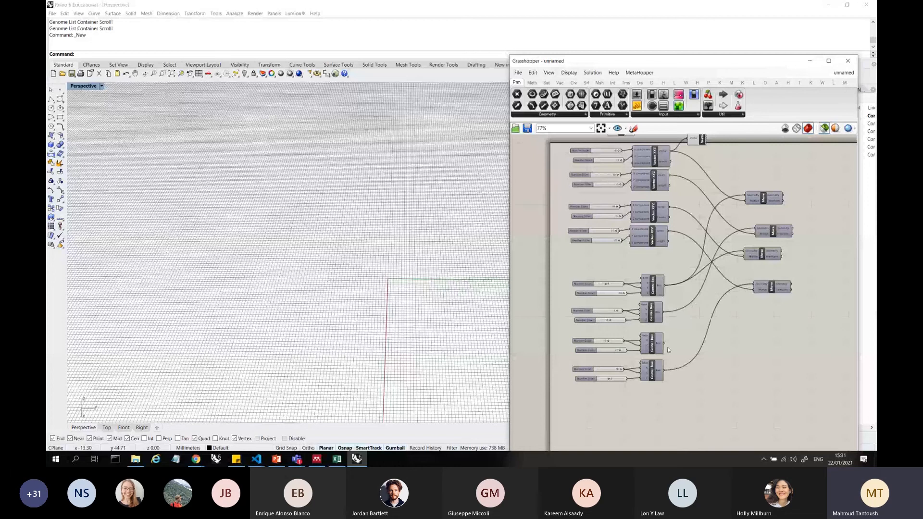
pyautogui.moveTo(667, 347); pyautogui.dragTo(783, 258)
# Select the four Move components together with the four Center Boxes and compare original and moved boxes from above
pyautogui.moveTo(794, 310); pyautogui.dragTo(741, 168)
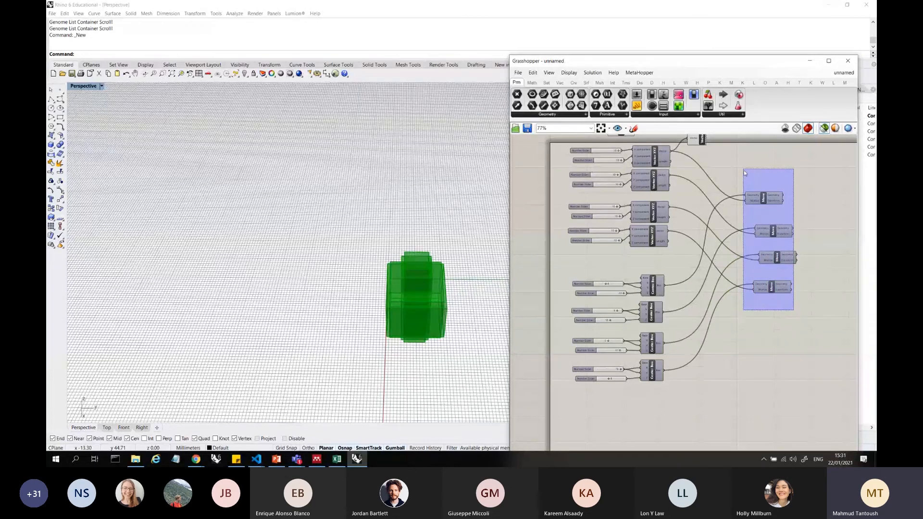
pyautogui.scroll(3, 625, 150)
pyautogui.scroll(-4, 608, 244)
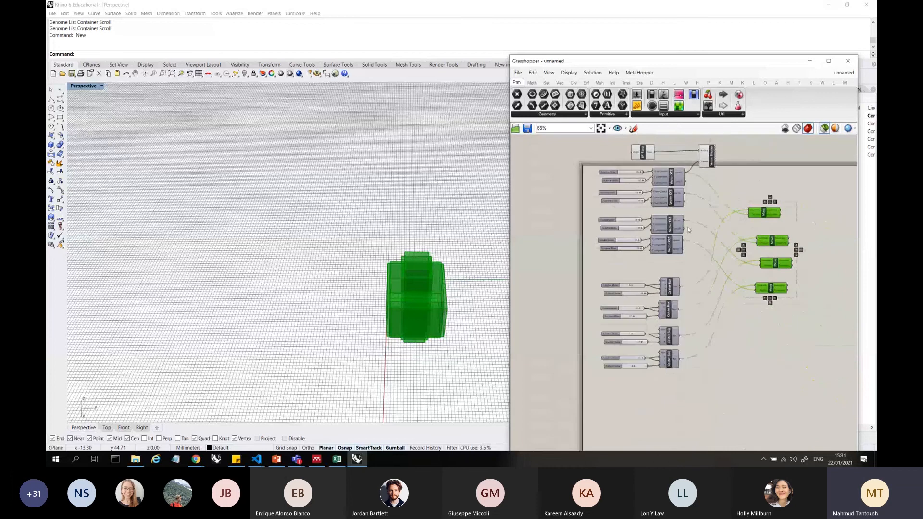
pyautogui.keyDown('shift'); pyautogui.moveTo(695, 375); pyautogui.dragTo(670, 283); pyautogui.keyUp('shift')
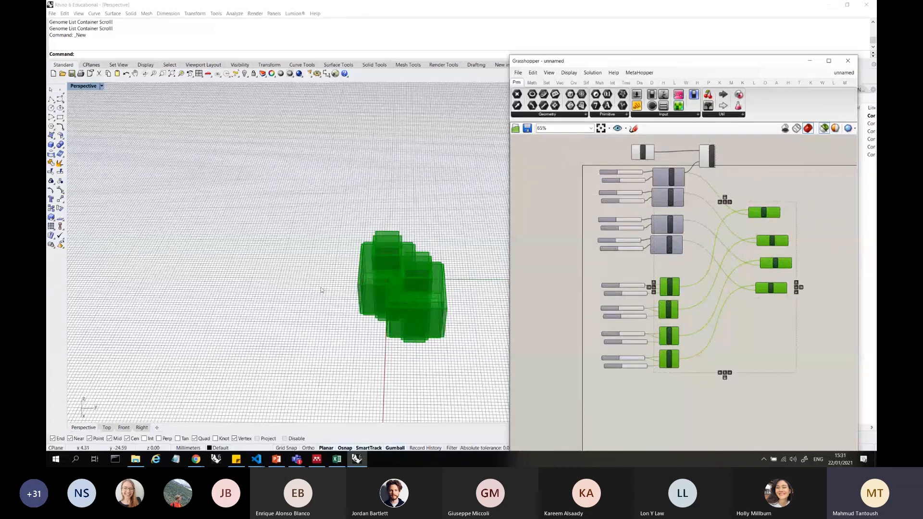
pyautogui.moveTo(321, 290); pyautogui.dragTo(413, 338, button='right')
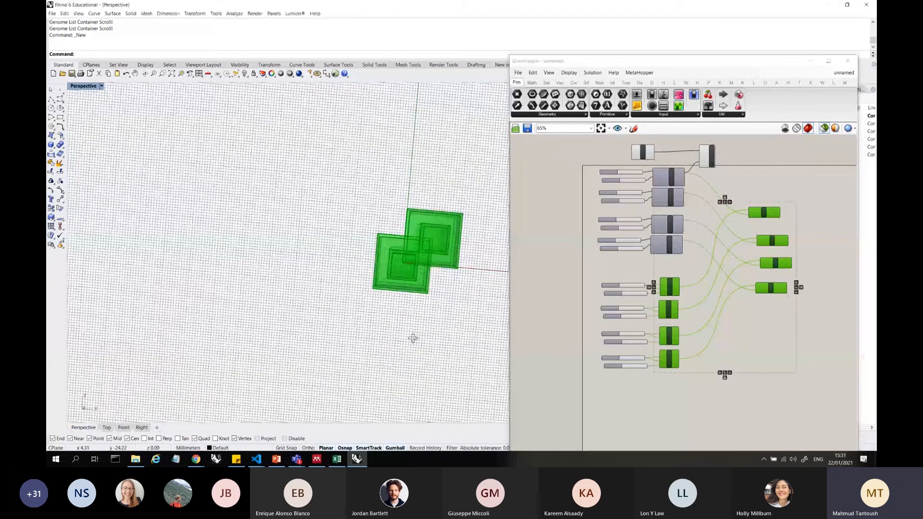
pyautogui.scroll(2, 608, 168)
pyautogui.scroll(2, 609, 168)
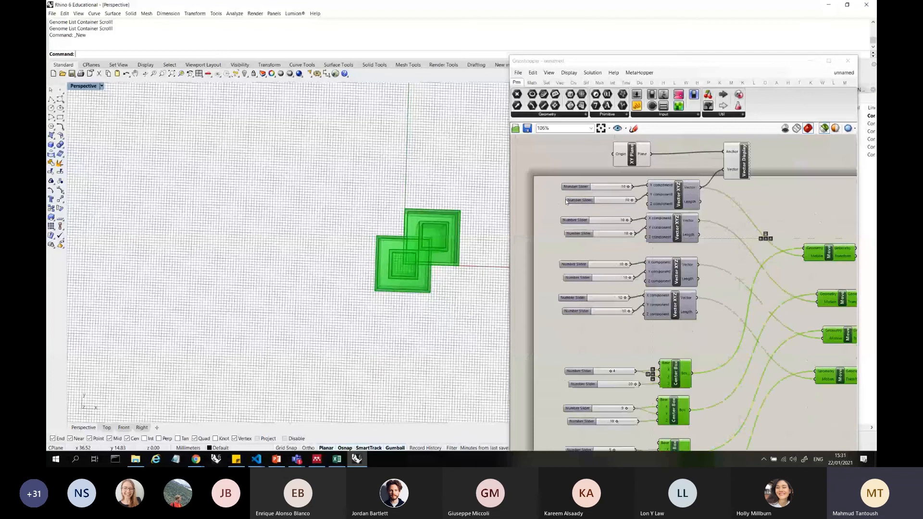
# Set the second vector to X -1 and Y 6, the third vector's X to -10, and the fourth to X 5 and Y -7
pyautogui.scroll(2, 636, 217)
pyautogui.moveTo(620, 222); pyautogui.dragTo(616, 243)
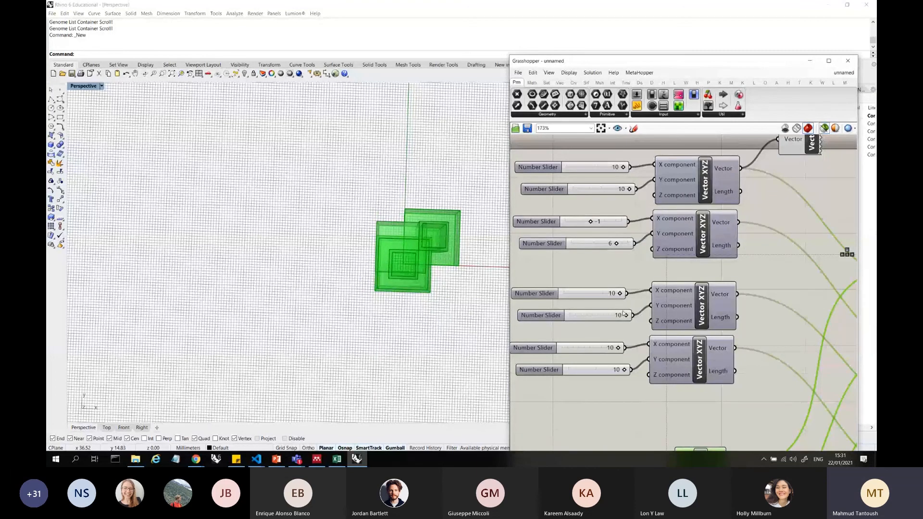
pyautogui.moveTo(619, 298); pyautogui.dragTo(556, 294)
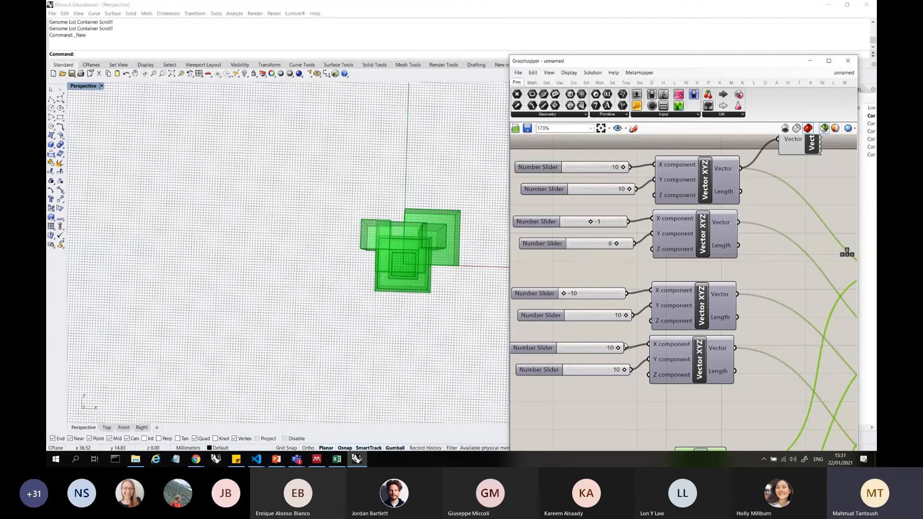
pyautogui.scroll(-8, 625, 255)
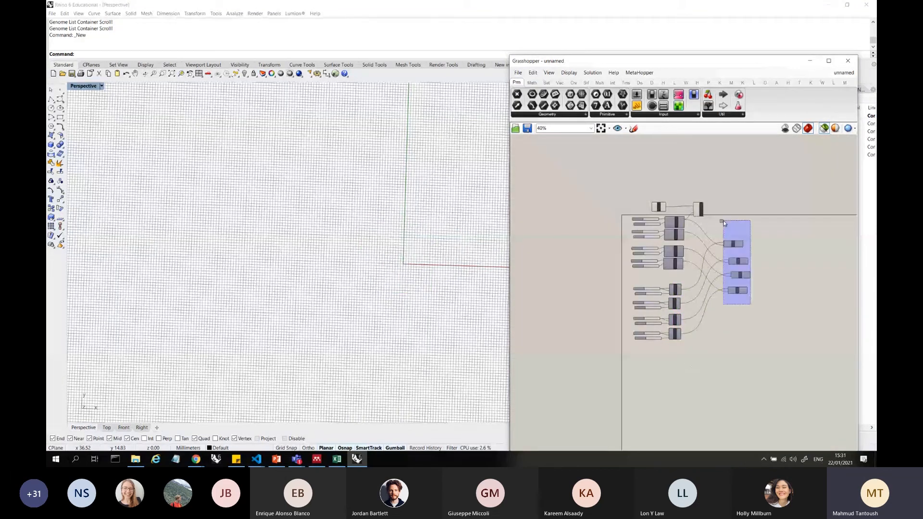
pyautogui.scroll(8, 672, 236)
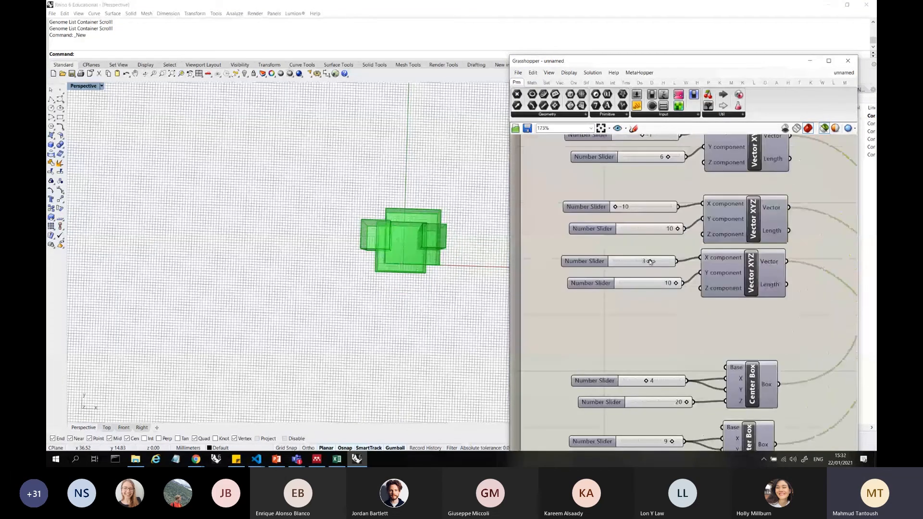
pyautogui.moveTo(616, 261); pyautogui.dragTo(658, 263)
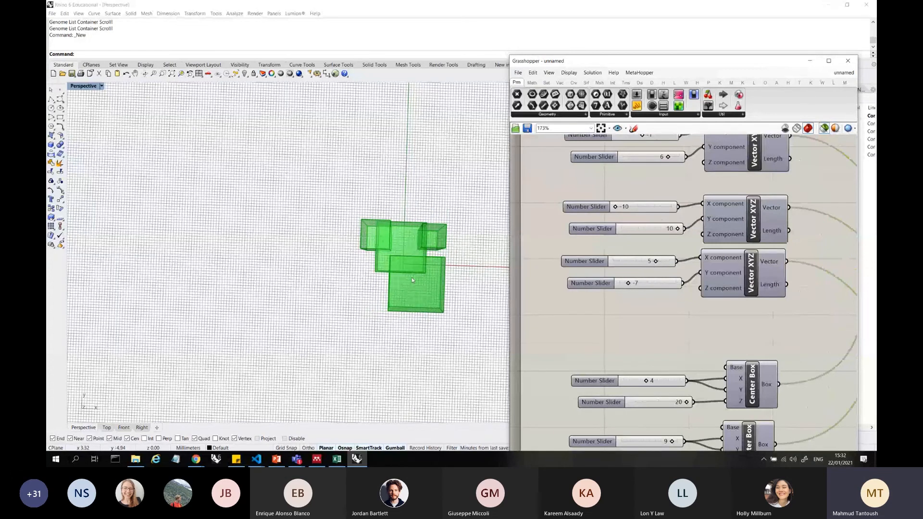
pyautogui.moveTo(412, 276); pyautogui.dragTo(505, 231, button='right')
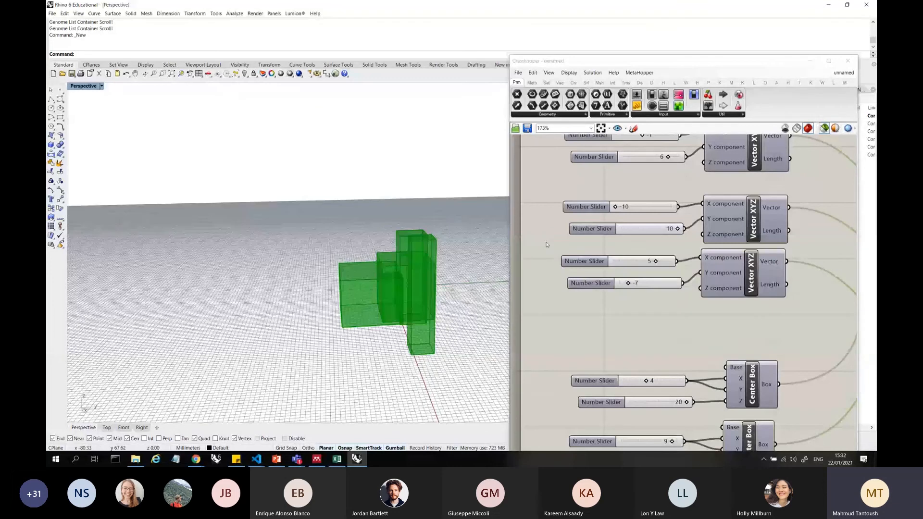
# Add a Galapagos component in the free canvas space beside the four Move components
pyautogui.scroll(-5, 674, 250)
pyautogui.click(674, 251)
pyautogui.scroll(5, 674, 251)
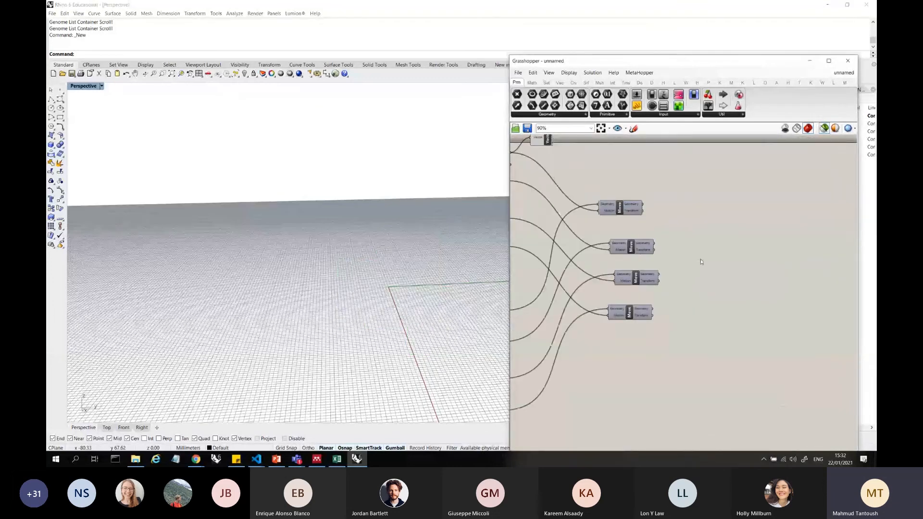
pyautogui.doubleClick(700, 257)
pyautogui.write('g')
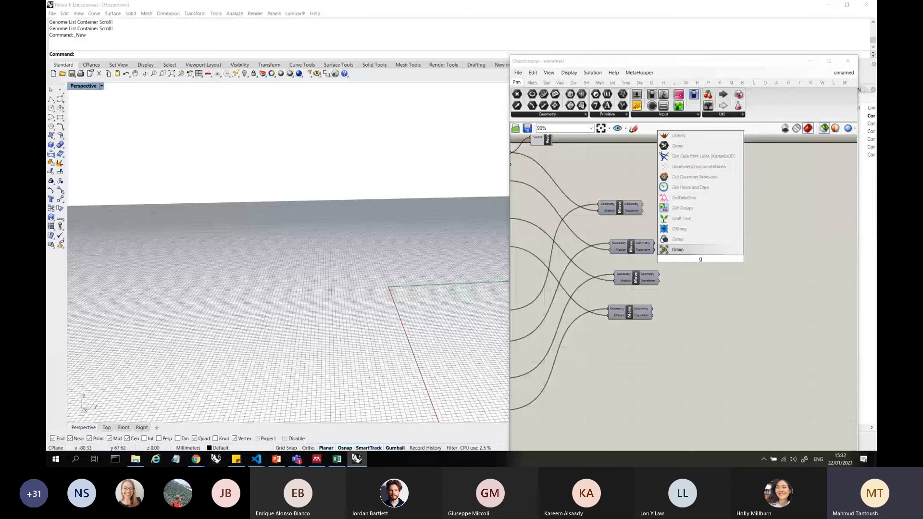
pyautogui.write('al')
pyautogui.press('Return')
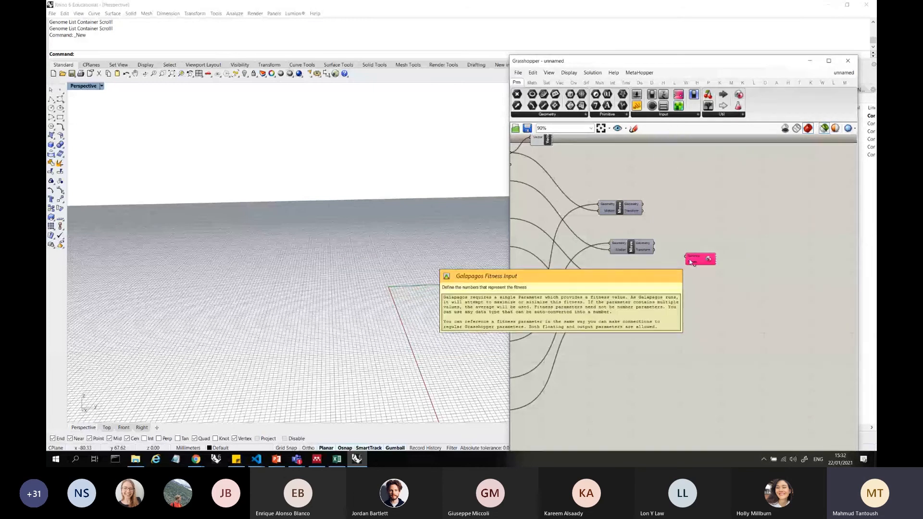
pyautogui.moveTo(698, 261); pyautogui.dragTo(718, 251)
# Line up the four Move components in a compact column and select them all to preview the moved boxes
pyautogui.moveTo(620, 208); pyautogui.dragTo(632, 219)
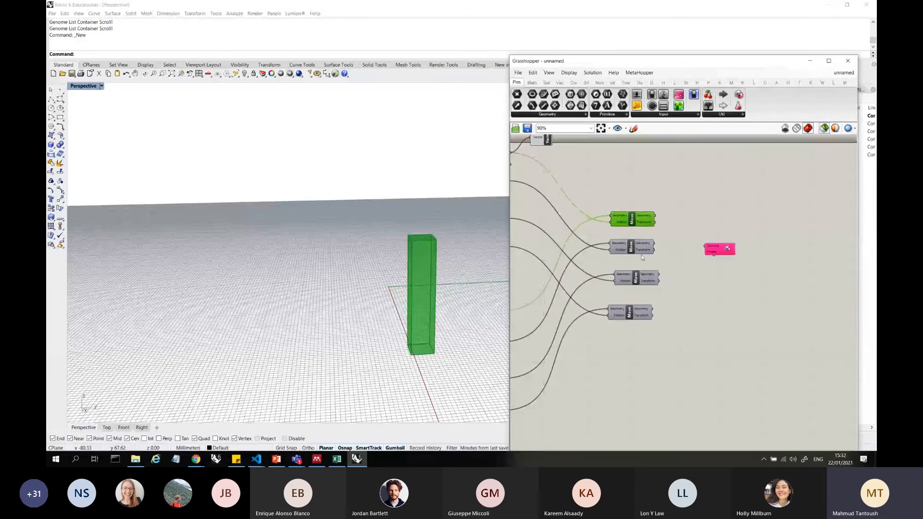
pyautogui.moveTo(637, 278); pyautogui.dragTo(635, 272)
pyautogui.moveTo(630, 315); pyautogui.dragTo(634, 303)
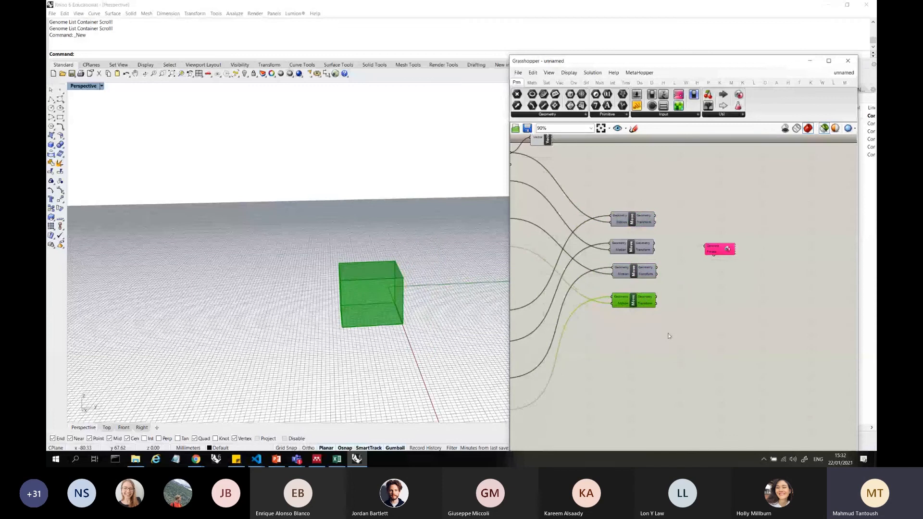
pyautogui.moveTo(668, 335); pyautogui.dragTo(662, 199)
pyautogui.moveTo(761, 284); pyautogui.dragTo(700, 215)
pyautogui.scroll(-3, 749, 304)
pyautogui.moveTo(704, 328); pyautogui.dragTo(646, 212)
pyautogui.scroll(4, 703, 258)
pyautogui.scroll(3, 716, 265)
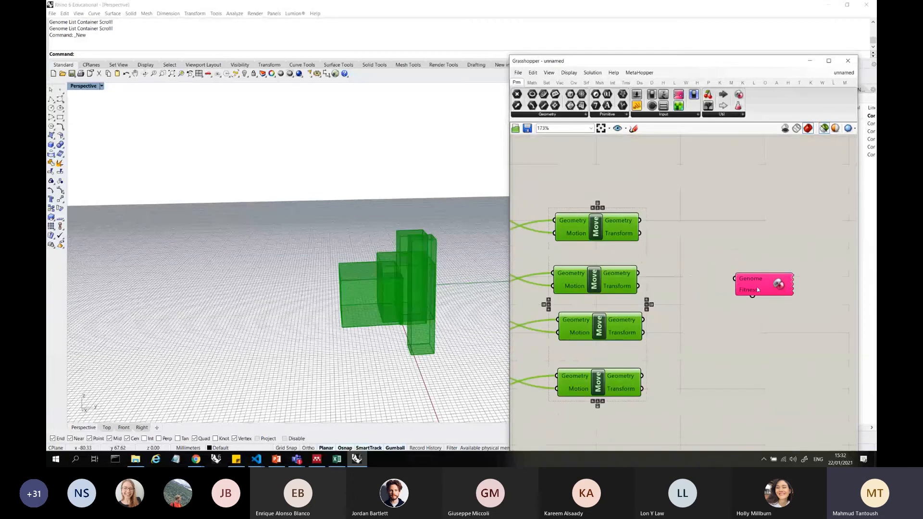
# Shift the Galapagos component slightly up and preview the first three Move results one at a time
pyautogui.click(774, 245)
pyautogui.click(620, 227)
pyautogui.click(625, 280)
pyautogui.click(631, 327)
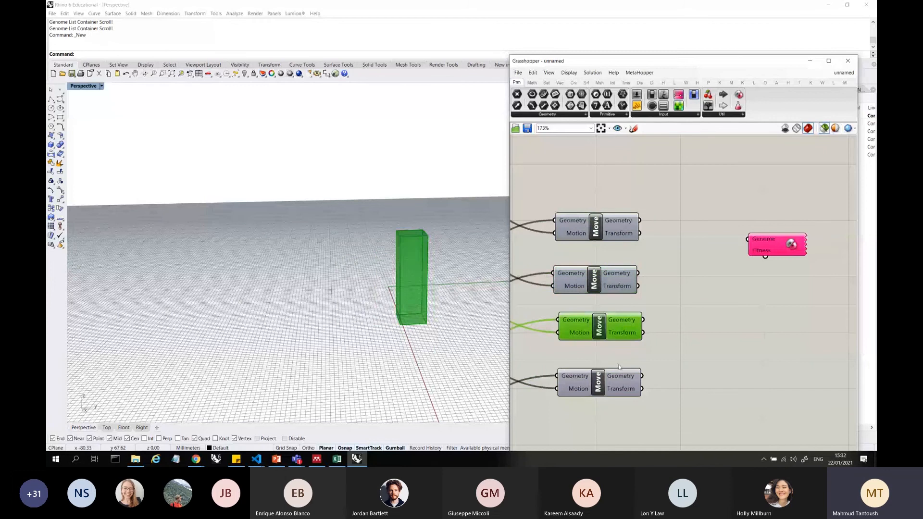
pyautogui.doubleClick(734, 310)
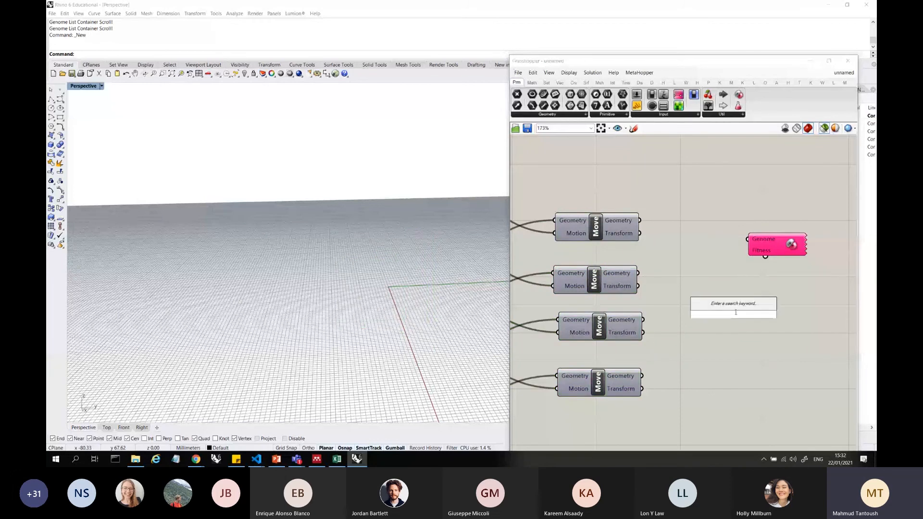
pyautogui.write('s')
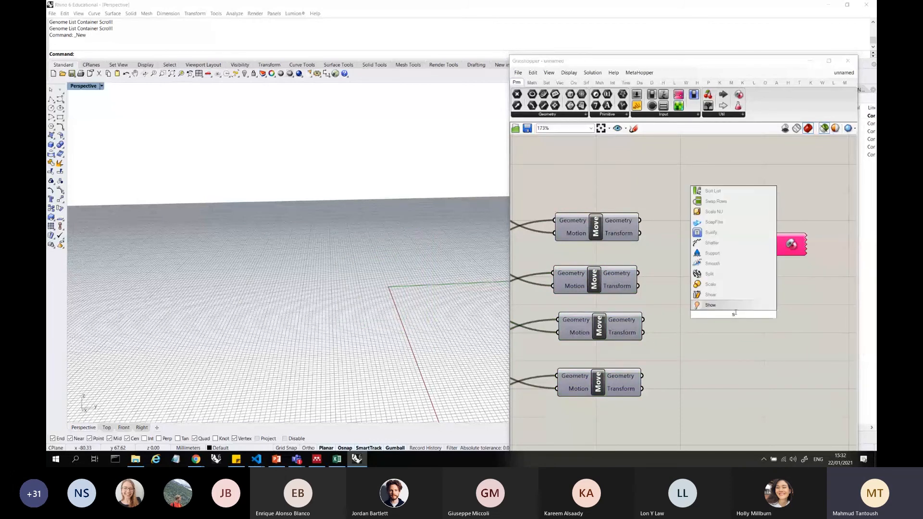
pyautogui.write('o')
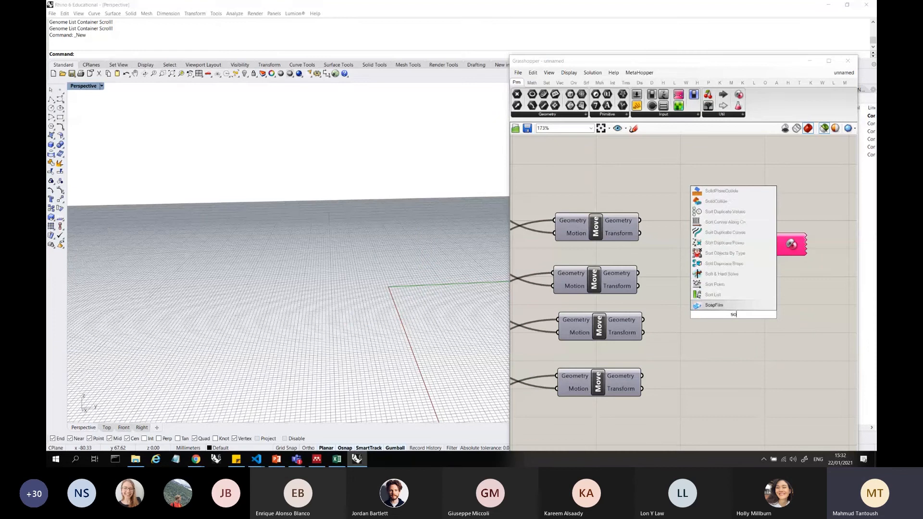
pyautogui.write('lide')
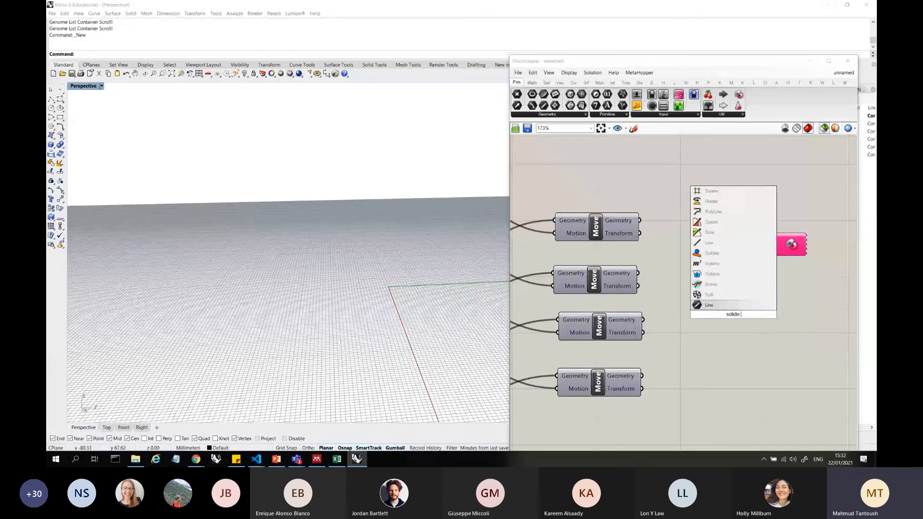
pyautogui.write(' diff')
pyautogui.press('Up')
pyautogui.press('Up')
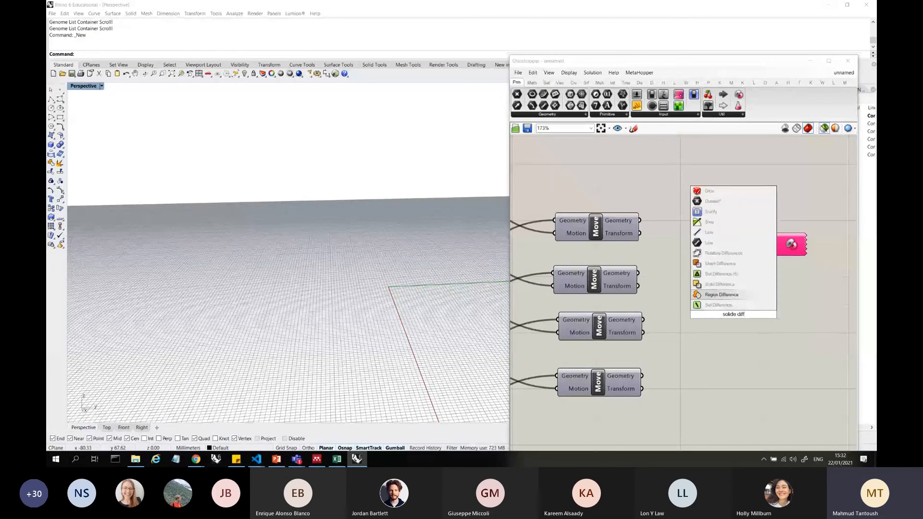
pyautogui.press('Return')
pyautogui.scroll(4, 739, 264)
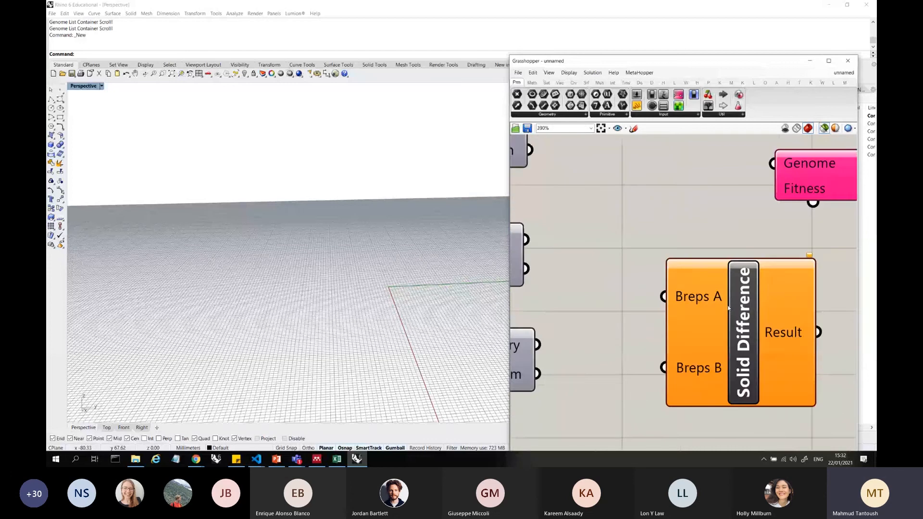
pyautogui.scroll(-3, 682, 257)
pyautogui.moveTo(582, 160); pyautogui.dragTo(664, 268)
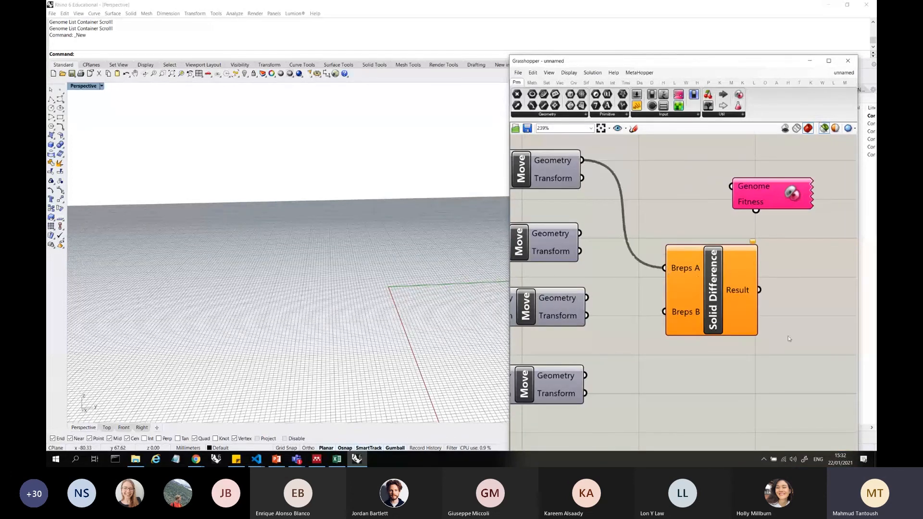
pyautogui.click(697, 277)
pyautogui.press('Delete')
# Add a Solid Union component between the Move components and the Galapagos component
pyautogui.doubleClick(673, 268)
pyautogui.write('sol')
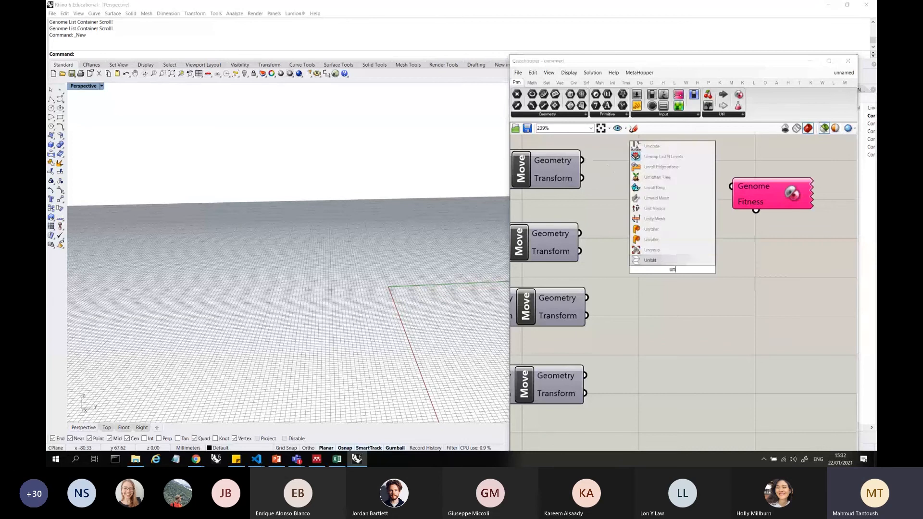
pyautogui.press('BackSpace')
pyautogui.press('BackSpace')
pyautogui.press('BackSpace')
pyautogui.write('solid uni')
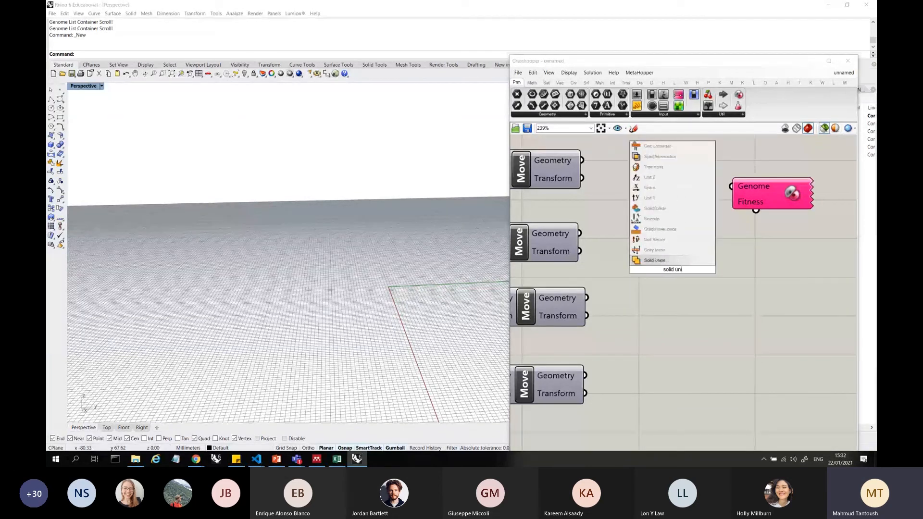
pyautogui.press('Return')
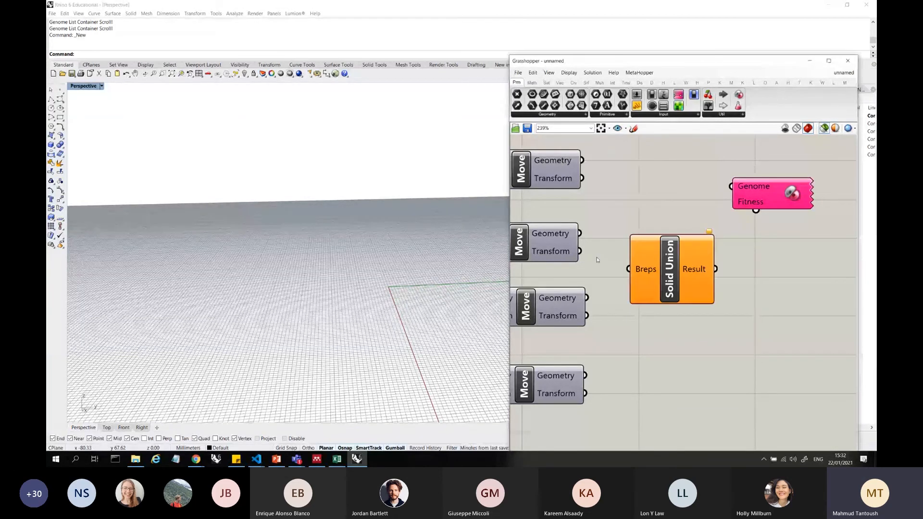
# Connect the Geometry outputs of all four Moves to Solid Union's Breps input and shift the component slightly away from them
pyautogui.moveTo(581, 160); pyautogui.dragTo(629, 269)
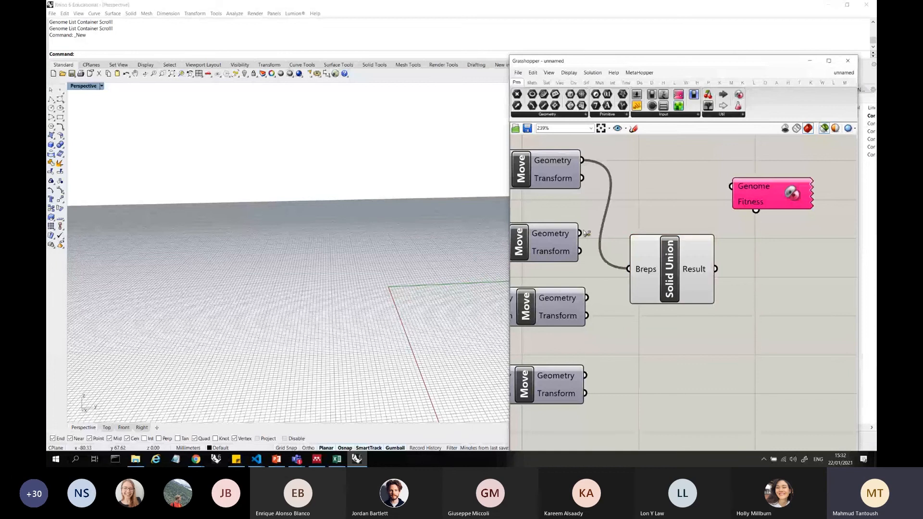
pyautogui.moveTo(580, 233); pyautogui.dragTo(628, 268)
pyautogui.moveTo(586, 298); pyautogui.dragTo(629, 268)
pyautogui.moveTo(585, 375); pyautogui.dragTo(720, 285)
# Compare the Solid Union result with the separate moved boxes from several viewing angles and inspect its Result output
pyautogui.scroll(3, 368, 273)
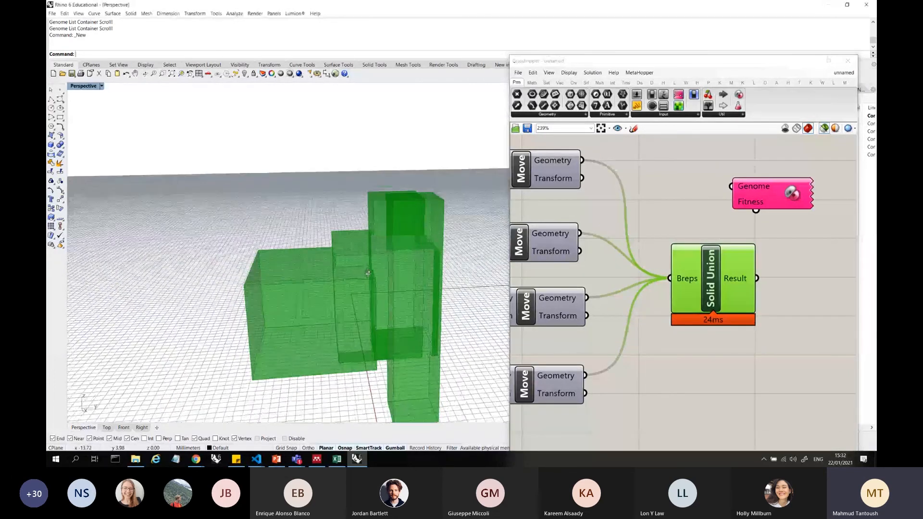
pyautogui.moveTo(367, 273); pyautogui.dragTo(467, 283, button='right')
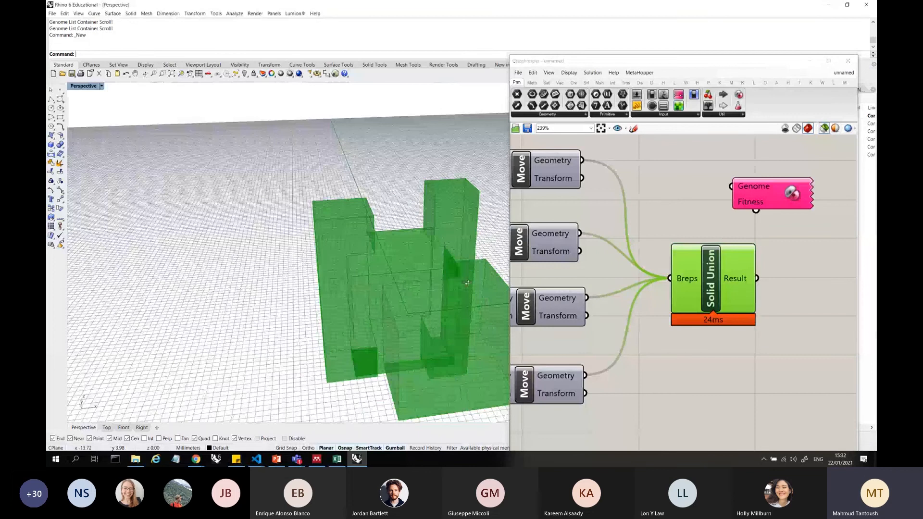
pyautogui.scroll(5, 467, 282)
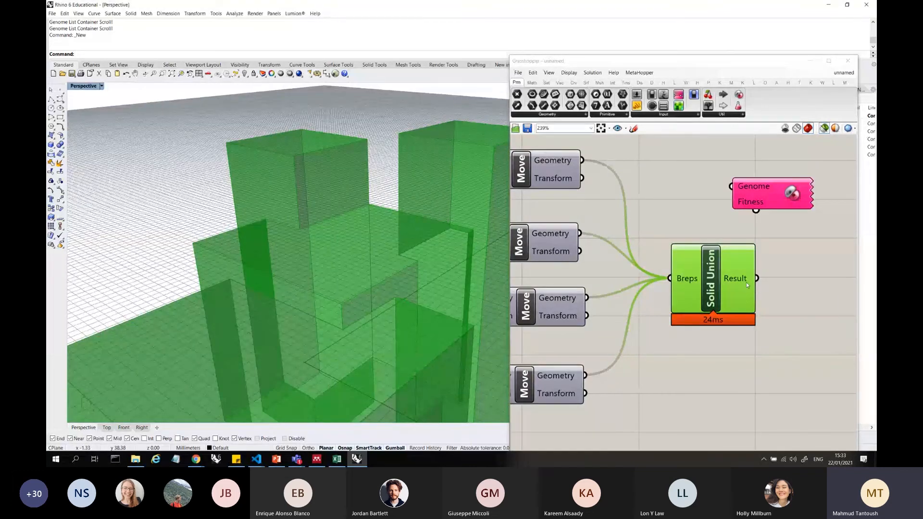
pyautogui.moveTo(746, 282)
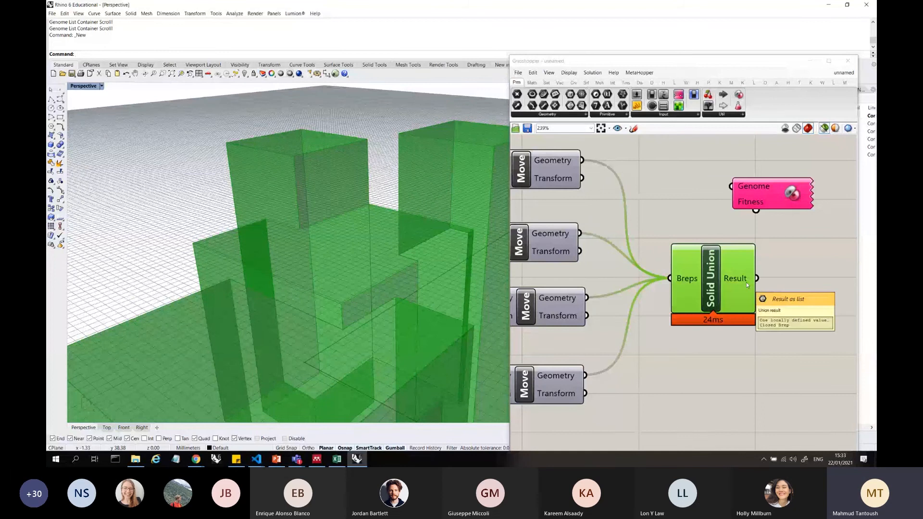
pyautogui.click(551, 170)
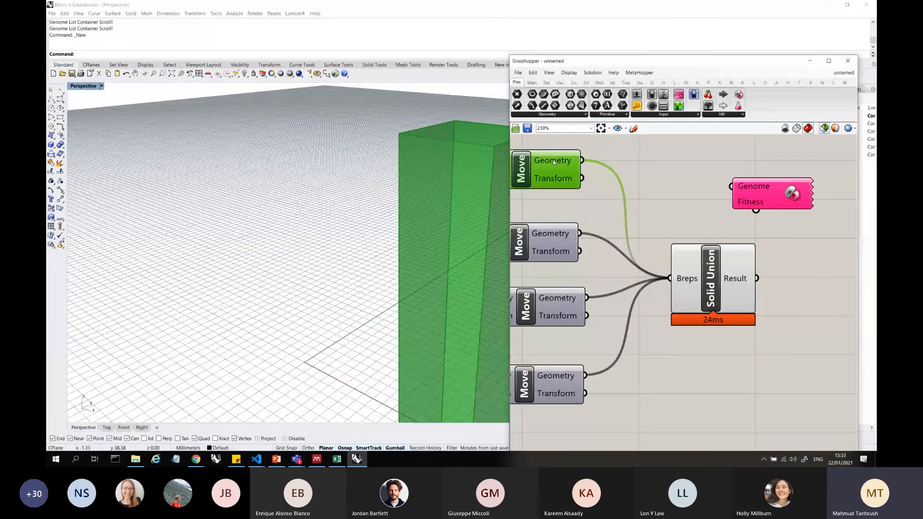
pyautogui.click(561, 241)
pyautogui.click(560, 308)
pyautogui.moveTo(617, 405); pyautogui.dragTo(547, 164)
pyautogui.scroll(-5, 340, 248)
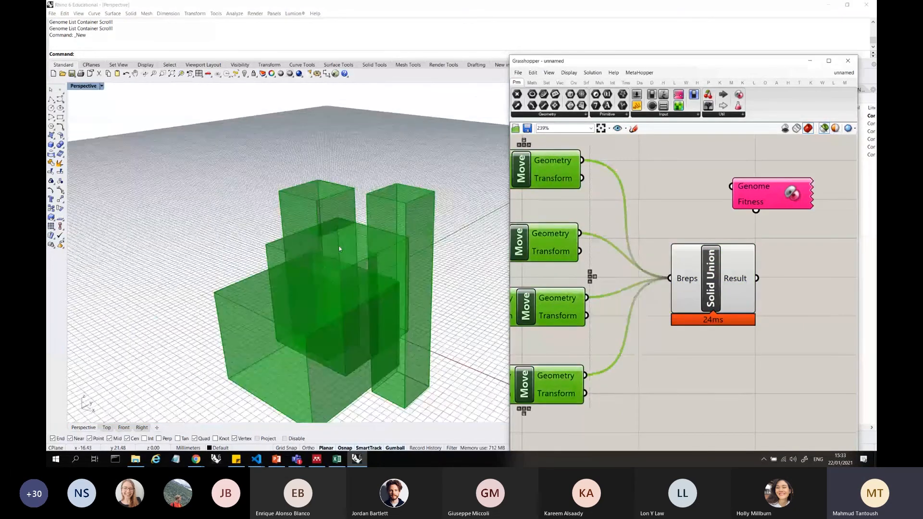
pyautogui.scroll(-2, 340, 248)
pyautogui.moveTo(340, 249); pyautogui.dragTo(385, 238, button='right')
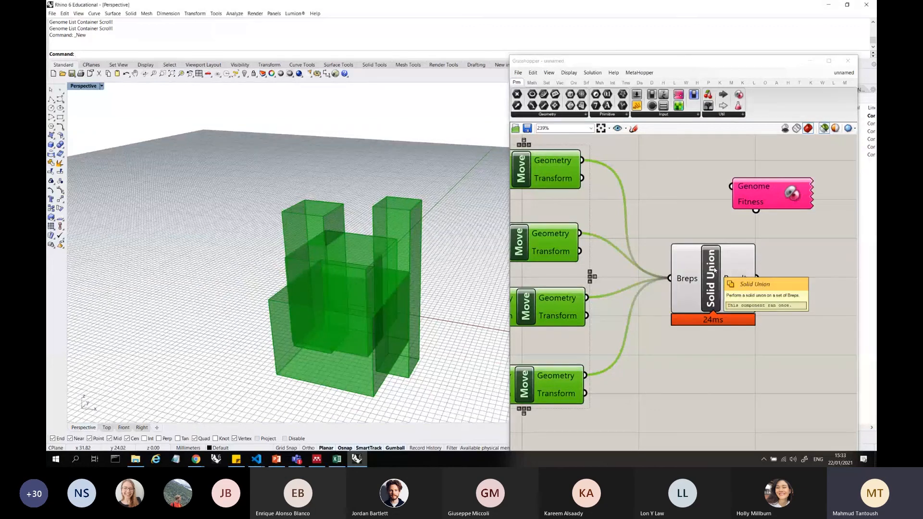
pyautogui.click(740, 272)
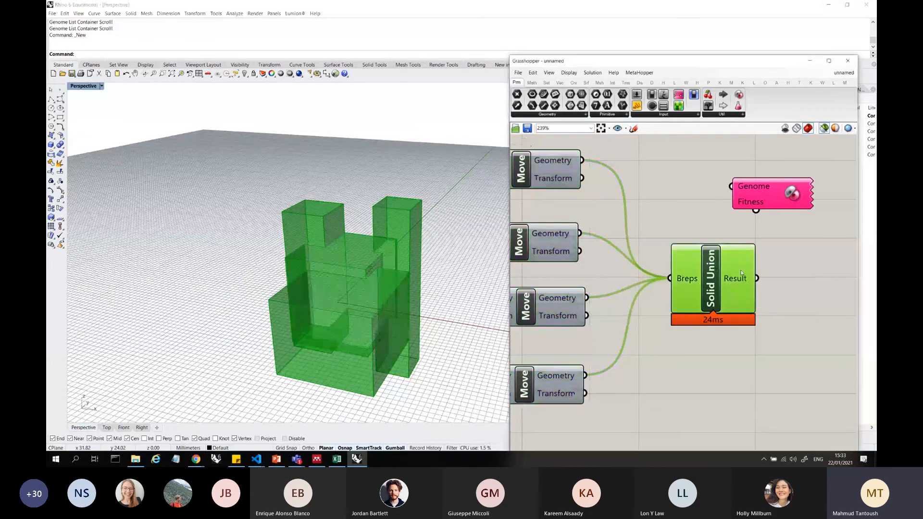
pyautogui.moveTo(314, 305); pyautogui.dragTo(288, 269, button='right')
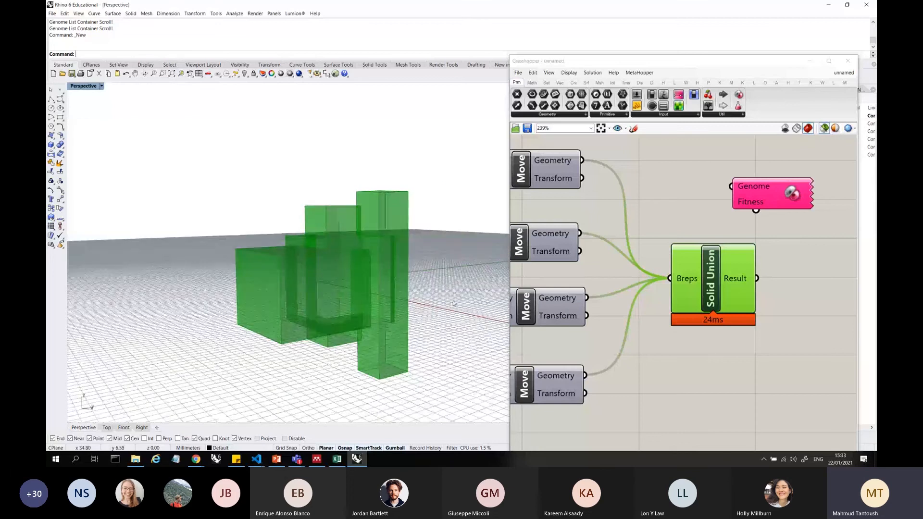
# Add a Volume component below Solid Union and connect Solid Union's Result output to its Geometry input
pyautogui.doubleClick(776, 330)
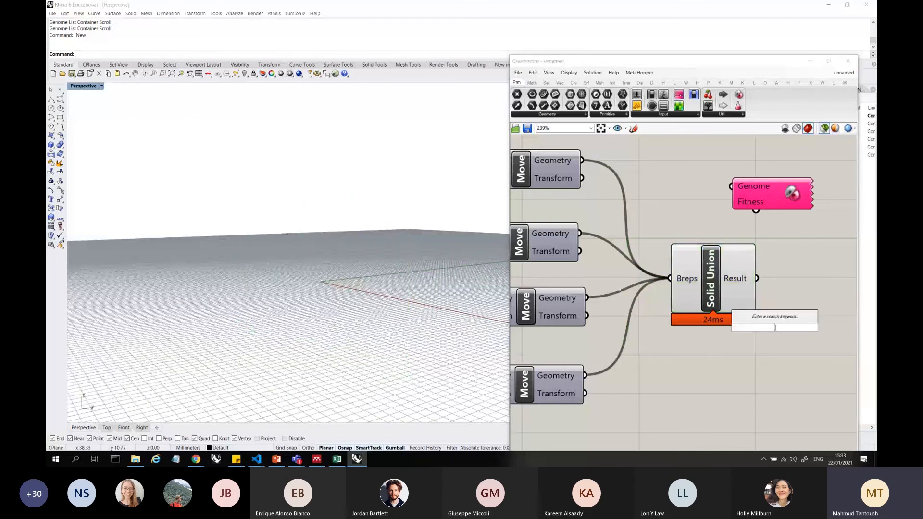
pyautogui.write('volu')
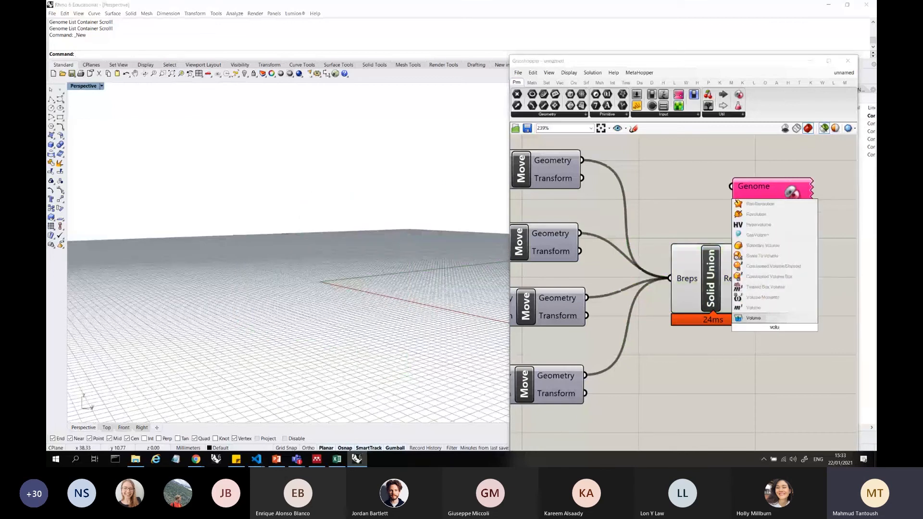
pyautogui.press('Return')
pyautogui.scroll(-2, 680, 311)
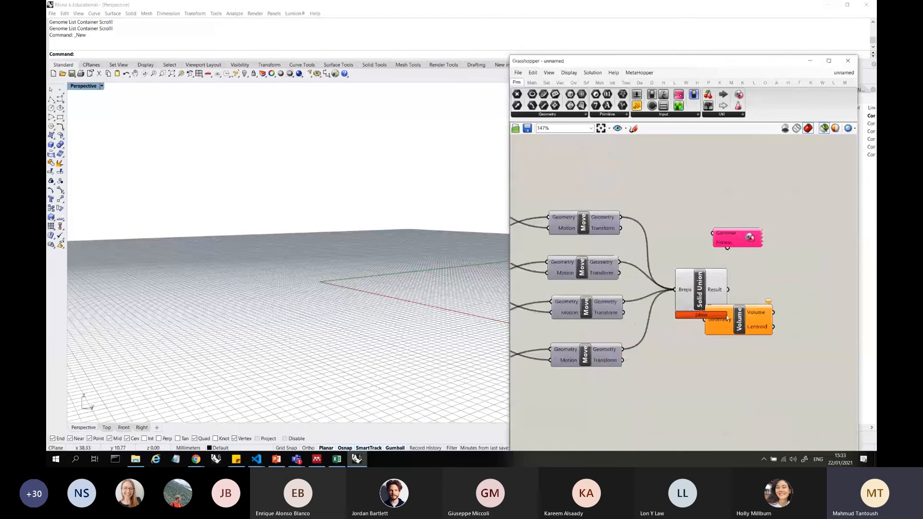
pyautogui.scroll(2, 728, 318)
pyautogui.moveTo(727, 318); pyautogui.dragTo(778, 277)
pyautogui.moveTo(727, 273); pyautogui.dragTo(658, 337)
# Add a Panel beside the Volume component and connect the Volume output to it
pyautogui.scroll(-3, 658, 294)
pyautogui.scroll(2, 790, 290)
pyautogui.doubleClick(723, 339)
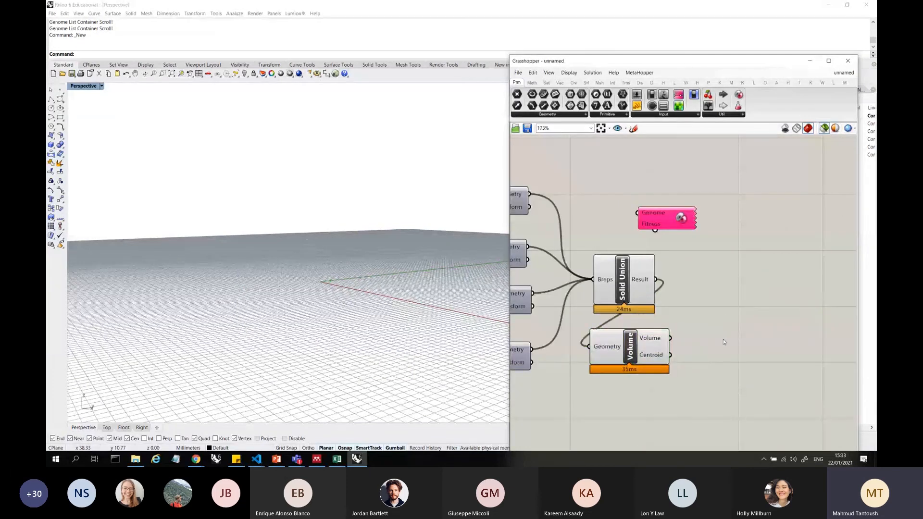
pyautogui.write('panel')
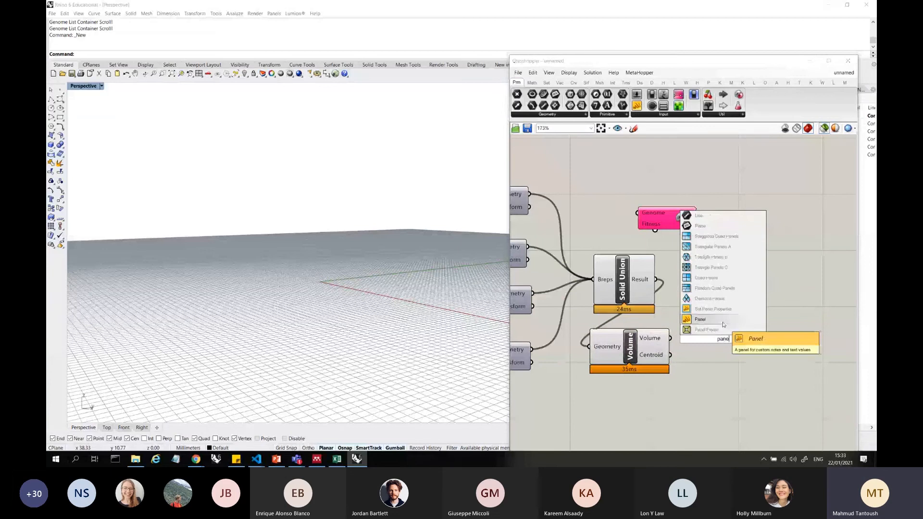
pyautogui.click(700, 319)
pyautogui.moveTo(671, 339); pyautogui.dragTo(714, 340)
# Move the volume Panel next to the Vector XYZ components of the first two boxes
pyautogui.scroll(-5, 804, 318)
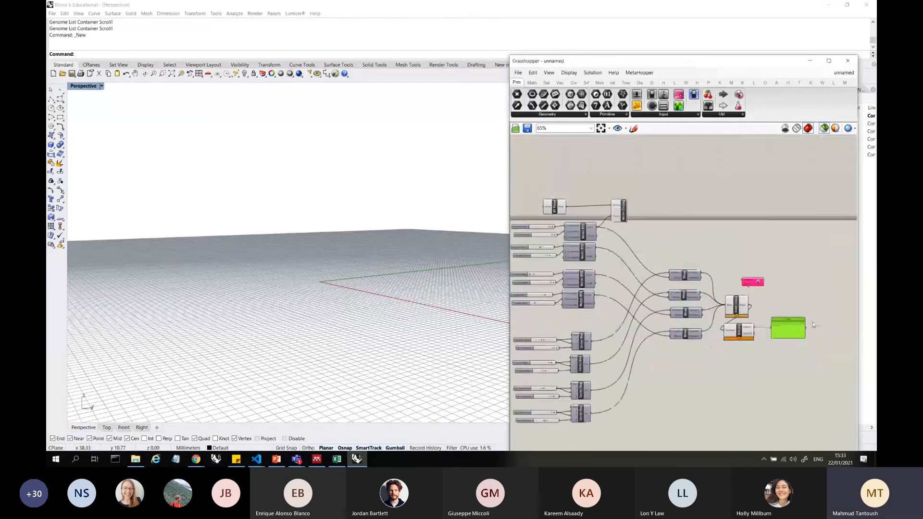
pyautogui.moveTo(795, 331); pyautogui.dragTo(718, 259)
pyautogui.scroll(3, 587, 241)
pyautogui.scroll(1, 586, 243)
pyautogui.scroll(-3, 747, 264)
pyautogui.scroll(4, 738, 259)
pyautogui.scroll(-1, 718, 258)
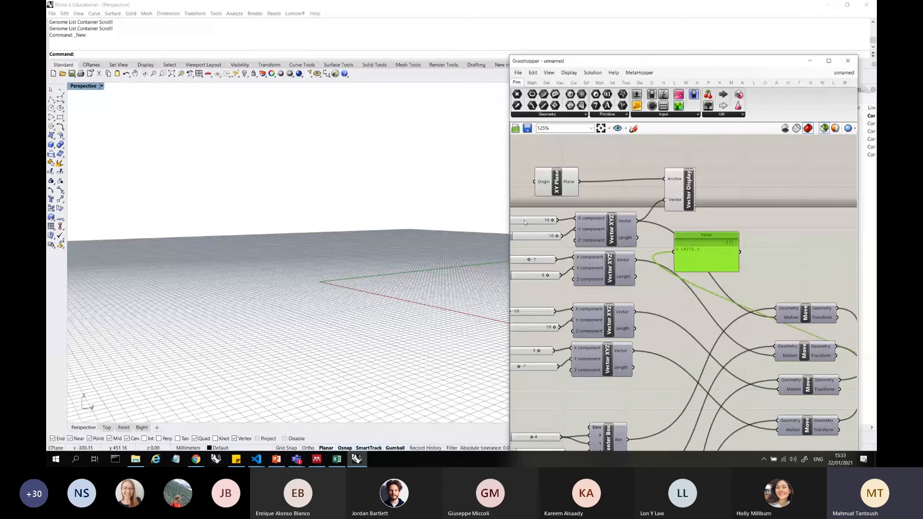
pyautogui.scroll(3, 523, 221)
pyautogui.moveTo(570, 246)
pyautogui.mouseDown()
pyautogui.moveTo(536, 247)
pyautogui.moveTo(573, 248)
pyautogui.mouseUp()
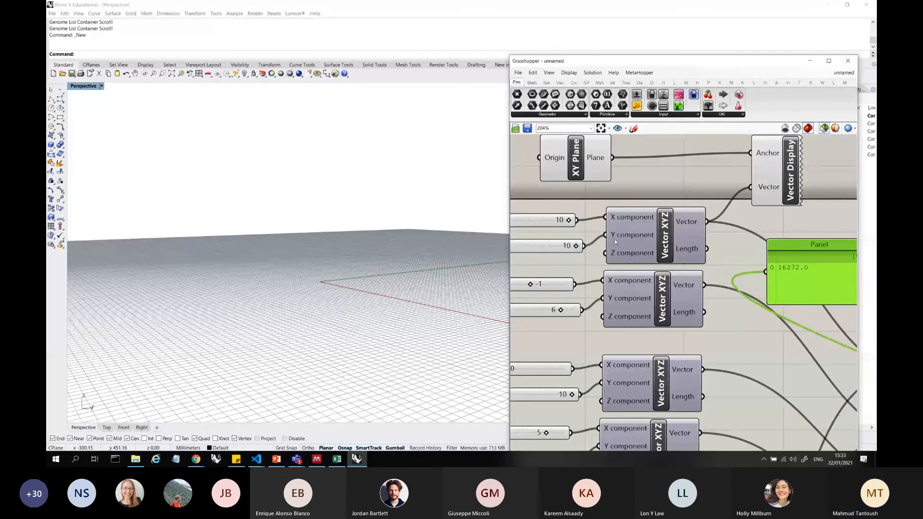
# Select the four Move components to preview the boxes and shift the Panel closer to the first Vector XYZ
pyautogui.scroll(-6, 636, 277)
pyautogui.moveTo(741, 382); pyautogui.dragTo(718, 290)
pyautogui.scroll(7, 651, 272)
pyautogui.scroll(-2, 776, 291)
pyautogui.moveTo(735, 293); pyautogui.dragTo(828, 324, button='right')
pyautogui.scroll(2, 828, 323)
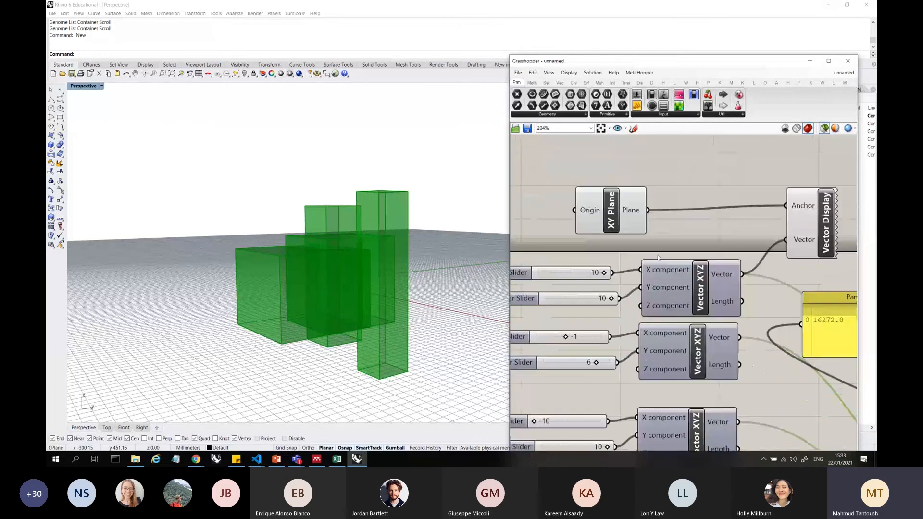
pyautogui.moveTo(828, 323); pyautogui.dragTo(779, 305)
pyautogui.scroll(-5, 641, 277)
pyautogui.moveTo(816, 442); pyautogui.dragTo(793, 310)
pyautogui.scroll(6, 655, 276)
pyautogui.scroll(-2, 580, 271)
pyautogui.moveTo(579, 271); pyautogui.dragTo(659, 269, button='right')
pyautogui.scroll(1, 660, 268)
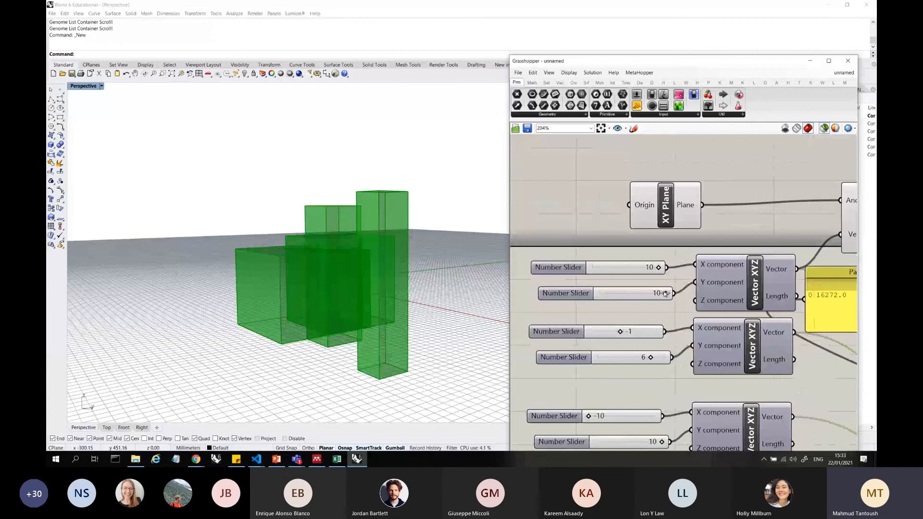
# Try the first vector's Y component slider at 4, check the boxes from above, and set it to 9
pyautogui.moveTo(668, 293); pyautogui.dragTo(646, 294)
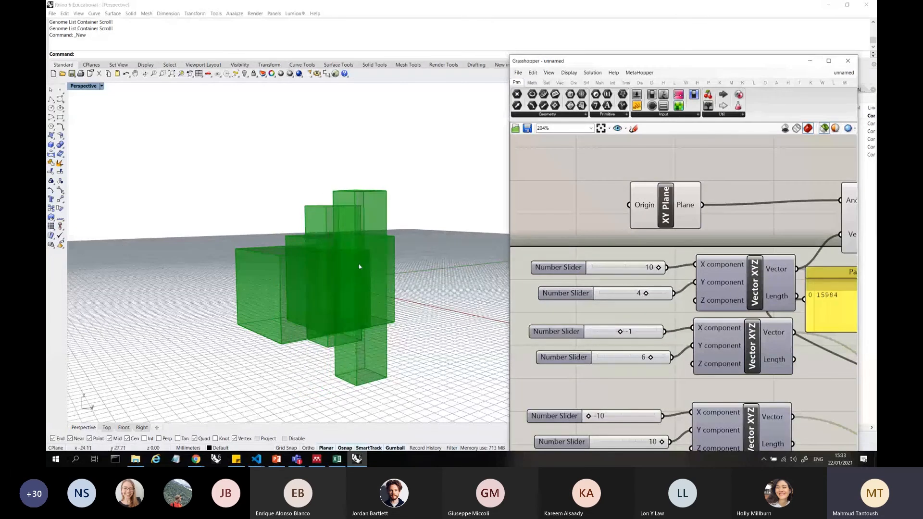
pyautogui.moveTo(359, 266); pyautogui.dragTo(384, 306, button='right')
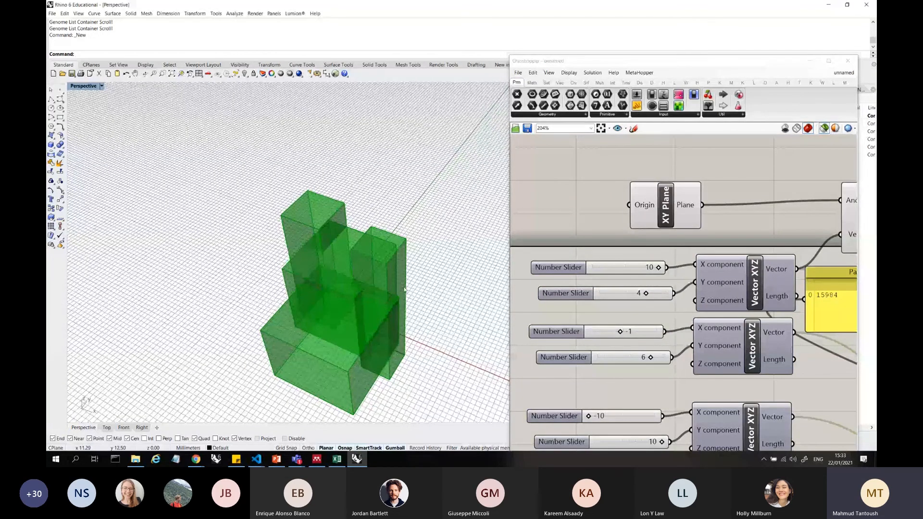
pyautogui.moveTo(645, 293); pyautogui.dragTo(662, 300)
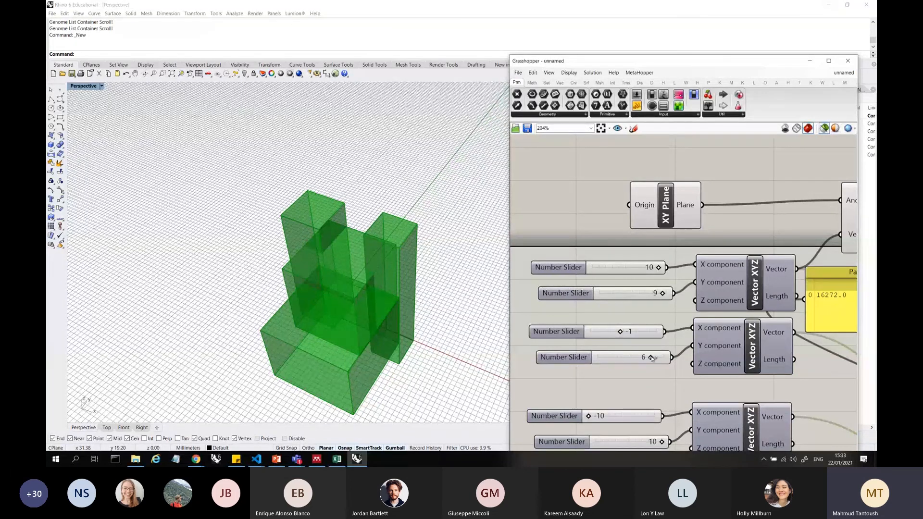
# Set the second vector's Y component slider to -10 and inspect the boxes from above and from the side
pyautogui.moveTo(652, 358); pyautogui.dragTo(593, 363)
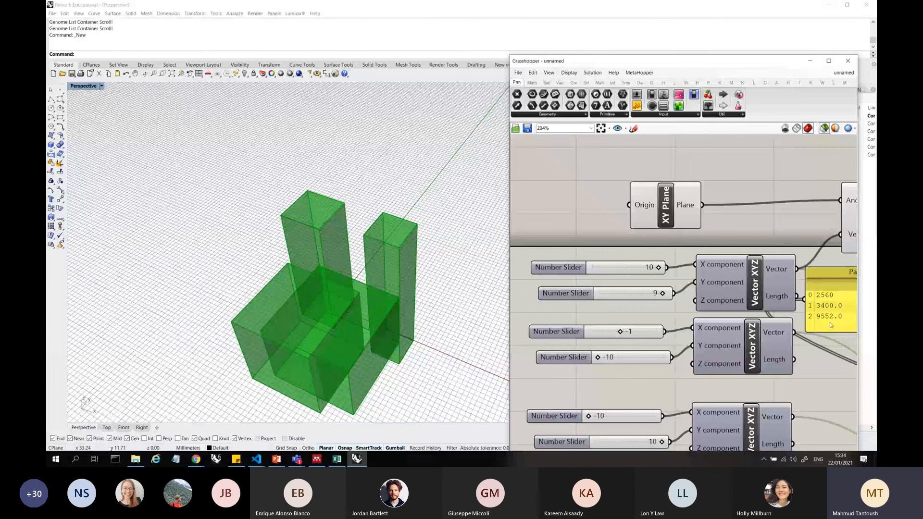
pyautogui.moveTo(352, 315); pyautogui.dragTo(320, 206, button='right')
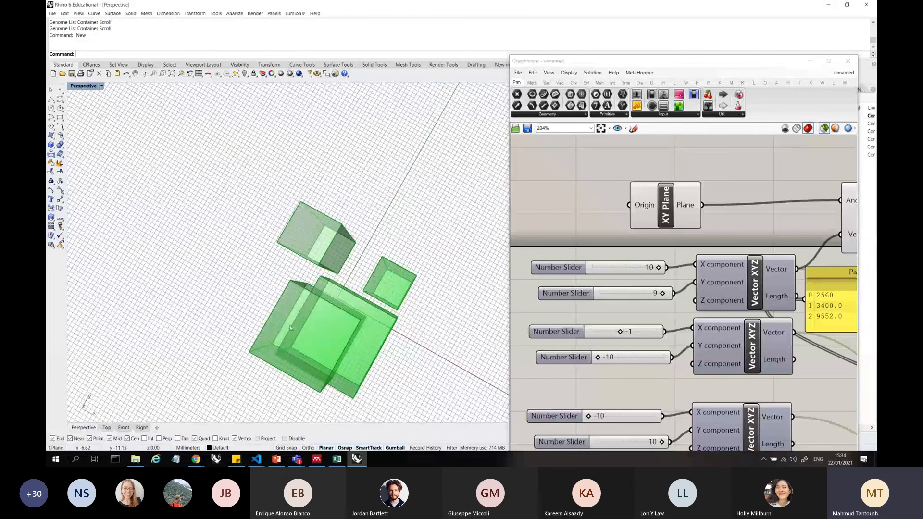
pyautogui.moveTo(447, 278); pyautogui.dragTo(408, 178, button='right')
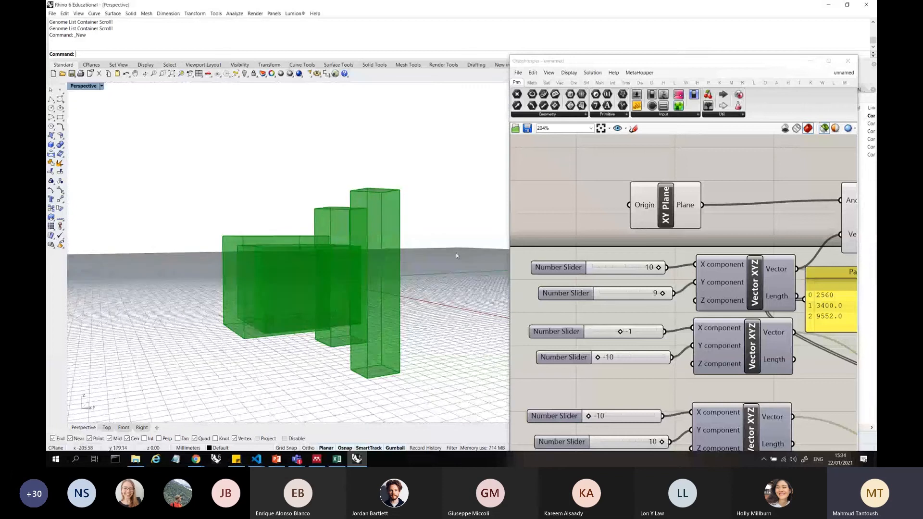
# Add a List Item component beside the Volume component and connect the Volume output to its List input
pyautogui.scroll(-8, 596, 264)
pyautogui.scroll(8, 808, 330)
pyautogui.scroll(-5, 710, 275)
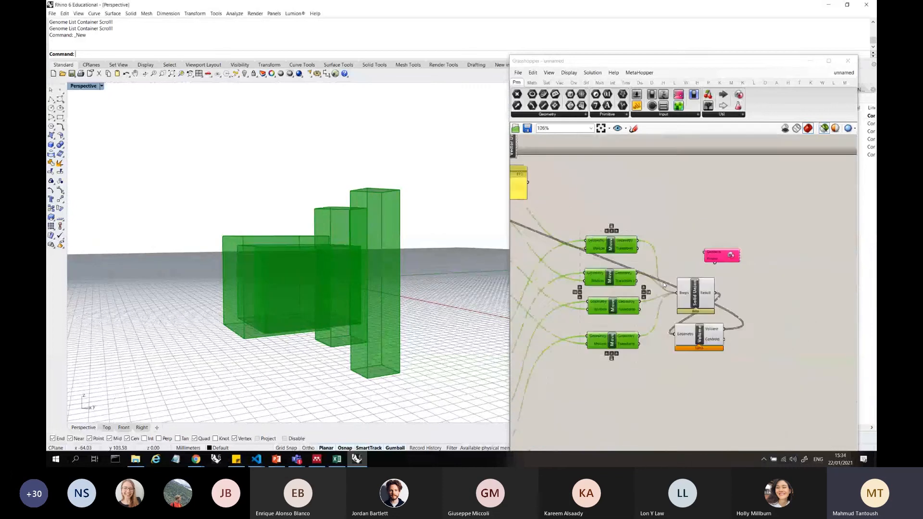
pyautogui.scroll(3, 802, 322)
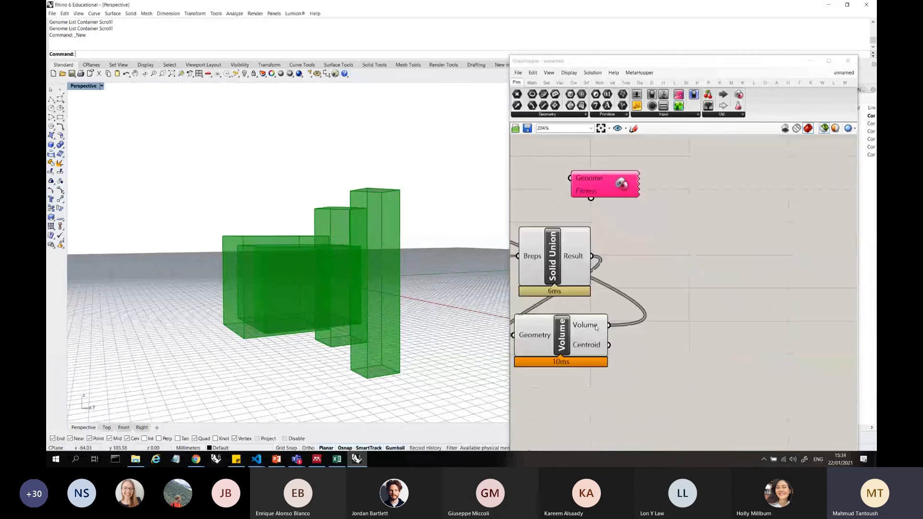
pyautogui.doubleClick(663, 321)
pyautogui.write('list')
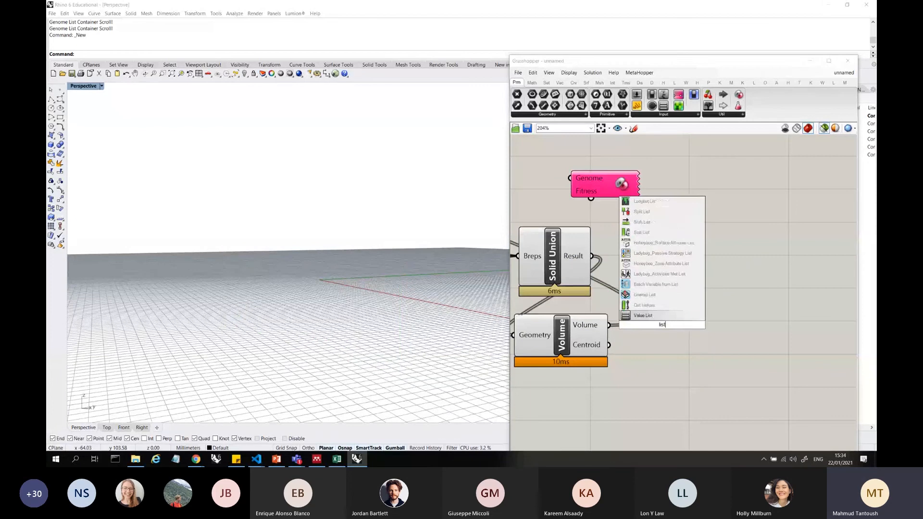
pyautogui.write(' item')
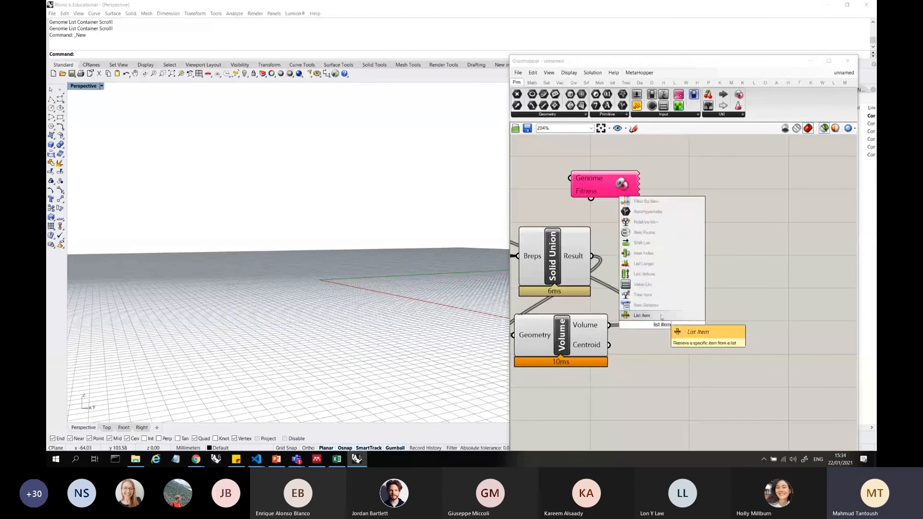
pyautogui.press('Return')
pyautogui.moveTo(661, 332); pyautogui.dragTo(694, 337)
pyautogui.moveTo(610, 326); pyautogui.dragTo(706, 329)
# Add a Number Slider with value 0 above List Item and connect it to the Index input
pyautogui.doubleClick(702, 279)
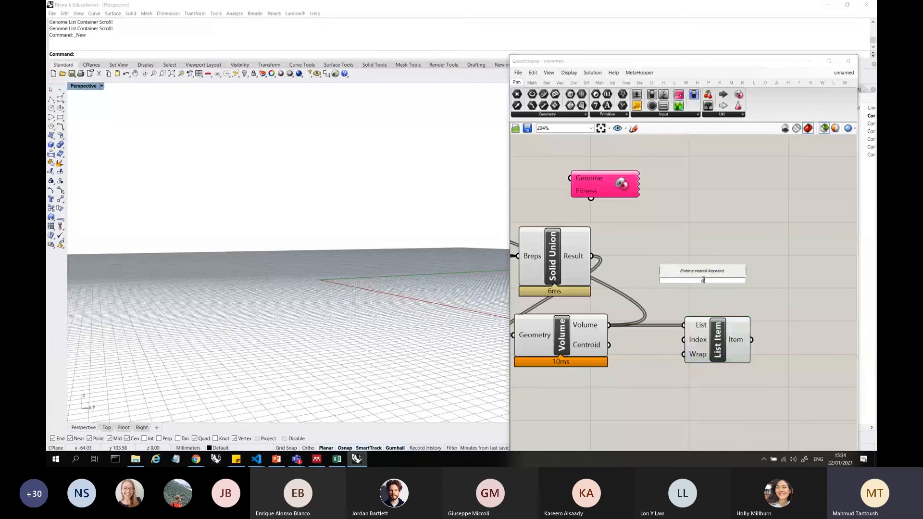
pyautogui.write('0')
pyautogui.press('Return')
pyautogui.click(730, 333)
pyautogui.moveTo(772, 279); pyautogui.dragTo(684, 339)
pyautogui.scroll(-6, 716, 339)
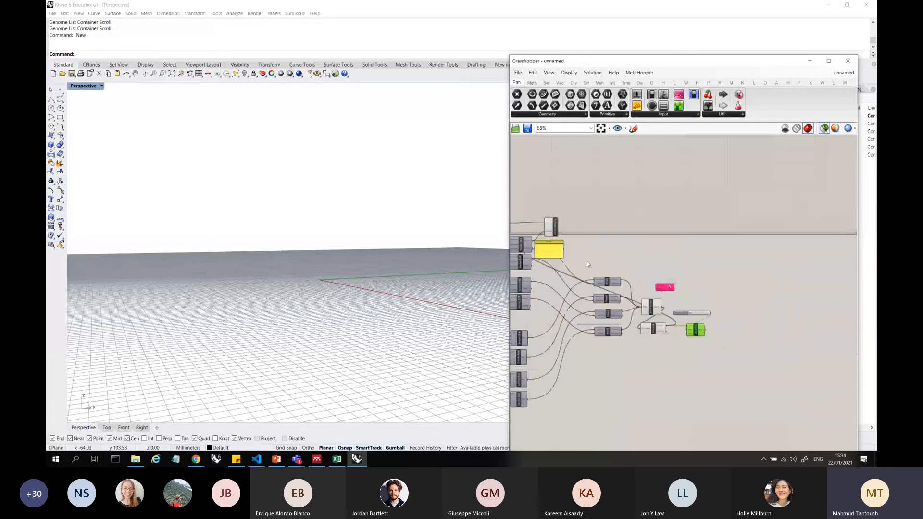
# Move the volume Panel below List Item and select the Volume component to compare its values and centroids
pyautogui.moveTo(729, 312); pyautogui.dragTo(686, 358)
pyautogui.scroll(6, 686, 358)
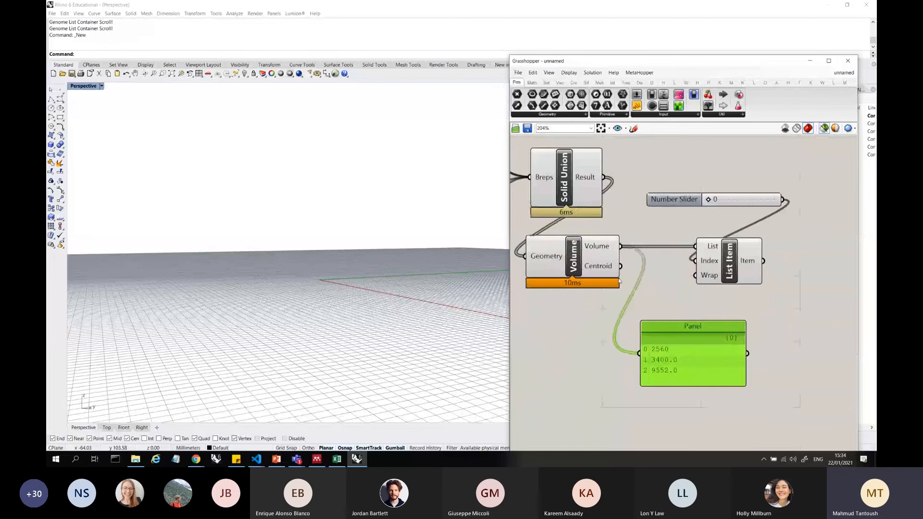
pyautogui.click(604, 246)
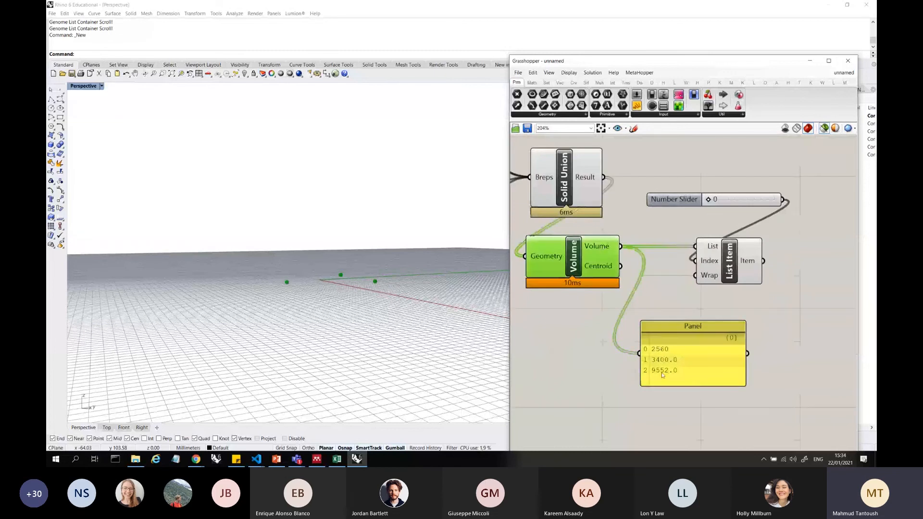
# Preview the four moved boxes from above and compare them with the listed volumes in the Panel
pyautogui.scroll(-6, 681, 313)
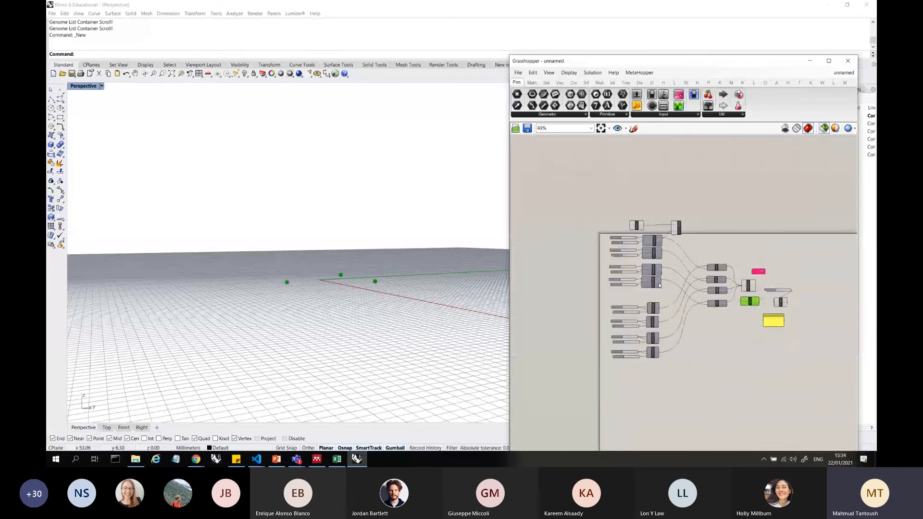
pyautogui.scroll(3, 694, 271)
pyautogui.scroll(-4, 676, 303)
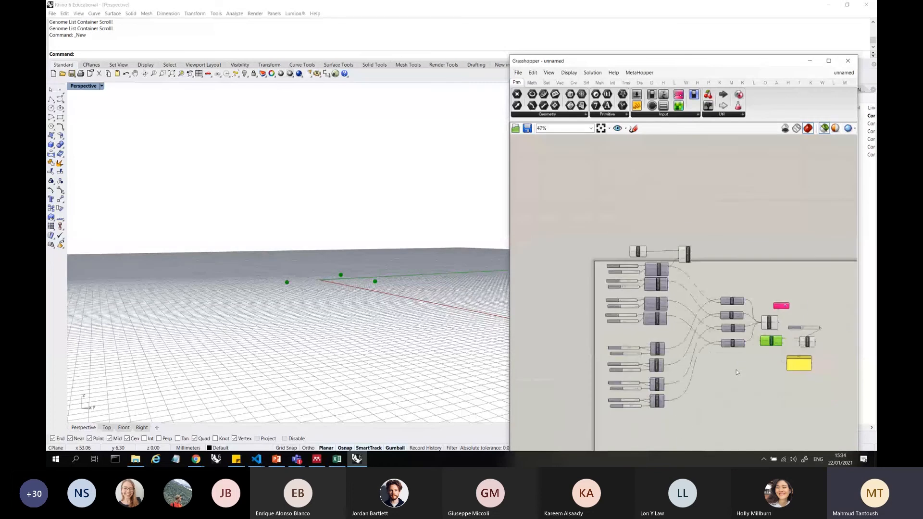
pyautogui.moveTo(741, 371); pyautogui.dragTo(720, 275)
pyautogui.moveTo(327, 241); pyautogui.dragTo(332, 294, button='right')
pyautogui.scroll(-2, 667, 316)
pyautogui.scroll(2, 745, 327)
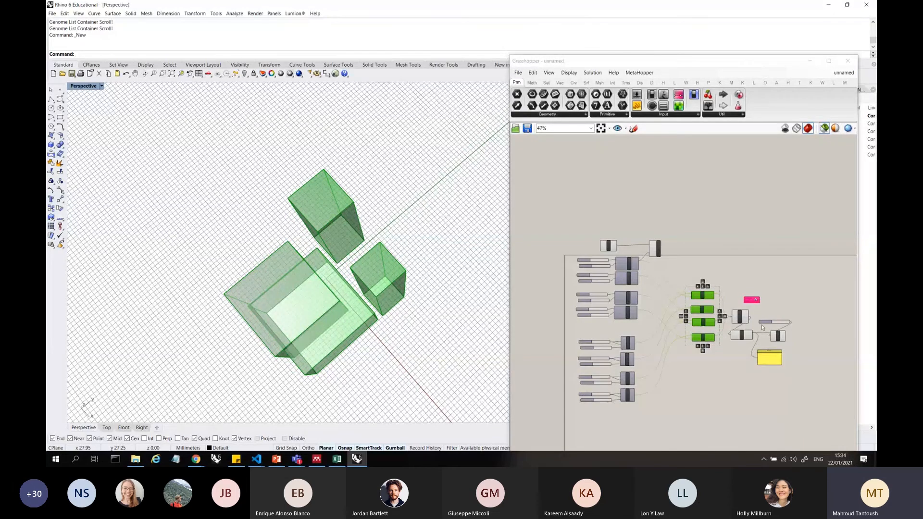
pyautogui.scroll(5, 762, 328)
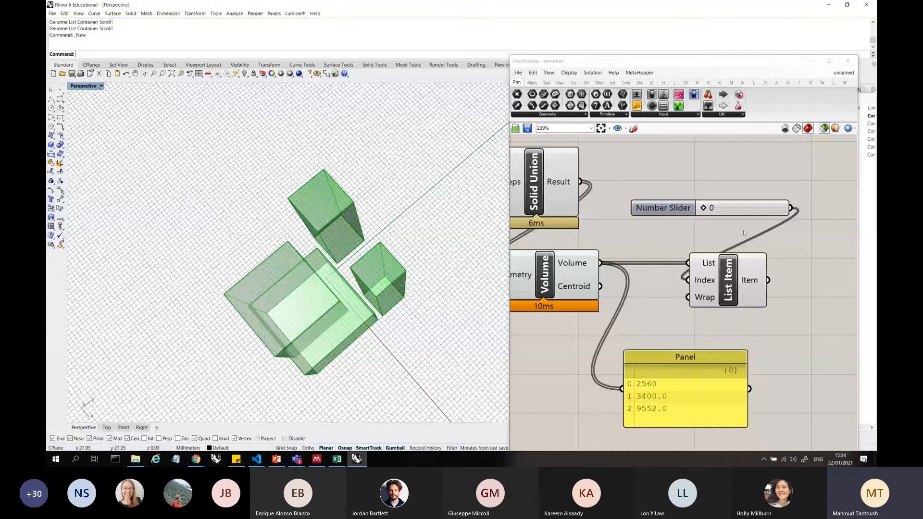
# Move the index Number Slider closer to the List Item component
pyautogui.moveTo(739, 208); pyautogui.dragTo(728, 229)
pyautogui.click(706, 299)
pyautogui.scroll(-3, 692, 295)
pyautogui.click(753, 299)
pyautogui.scroll(3, 753, 299)
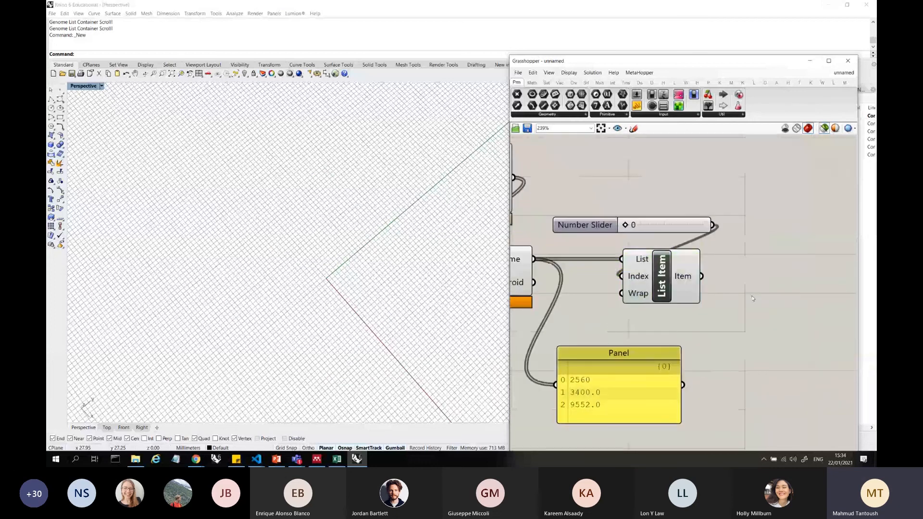
pyautogui.click(687, 297)
# Select the Volume component and view its centroid points from a low viewing angle
pyautogui.moveTo(366, 306); pyautogui.dragTo(361, 211, button='right')
pyautogui.scroll(-3, 755, 301)
pyautogui.scroll(2, 606, 274)
pyautogui.click(600, 275)
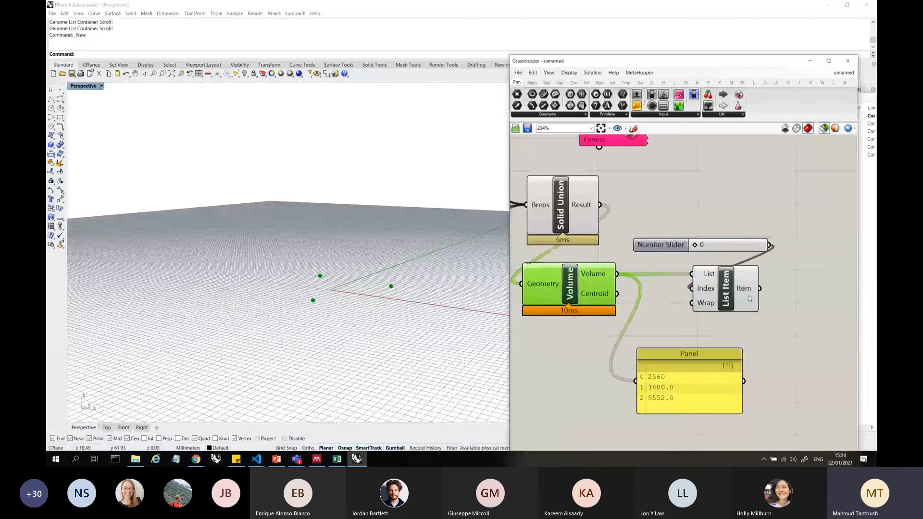
# Connect Solid Union's Result output to List Item's List input in place of the Volume output
pyautogui.scroll(-3, 750, 298)
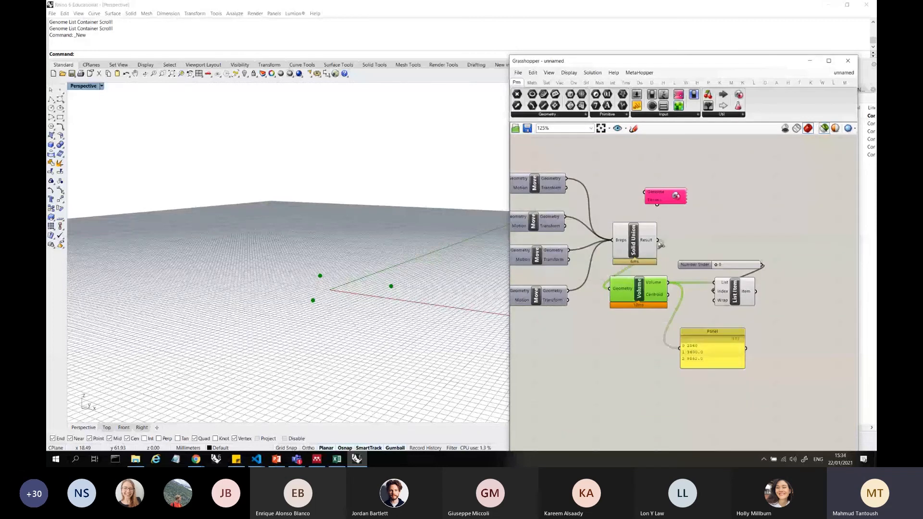
pyautogui.moveTo(659, 241); pyautogui.dragTo(714, 283)
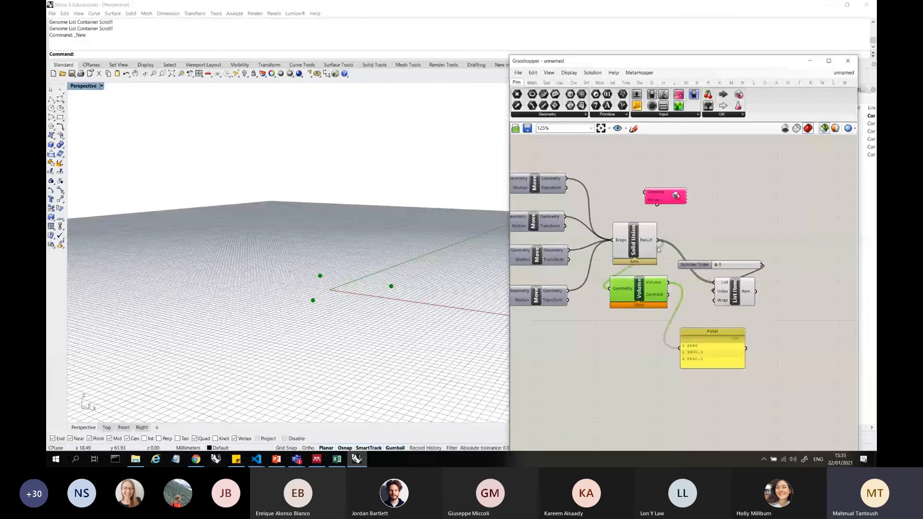
# Add a Sort List component to the canvas beside Solid Union
pyautogui.scroll(2, 659, 250)
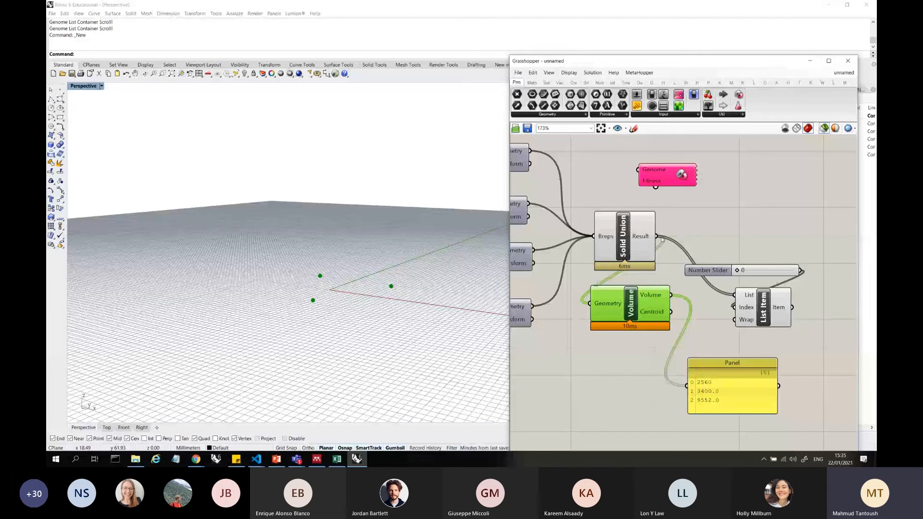
pyautogui.doubleClick(712, 224)
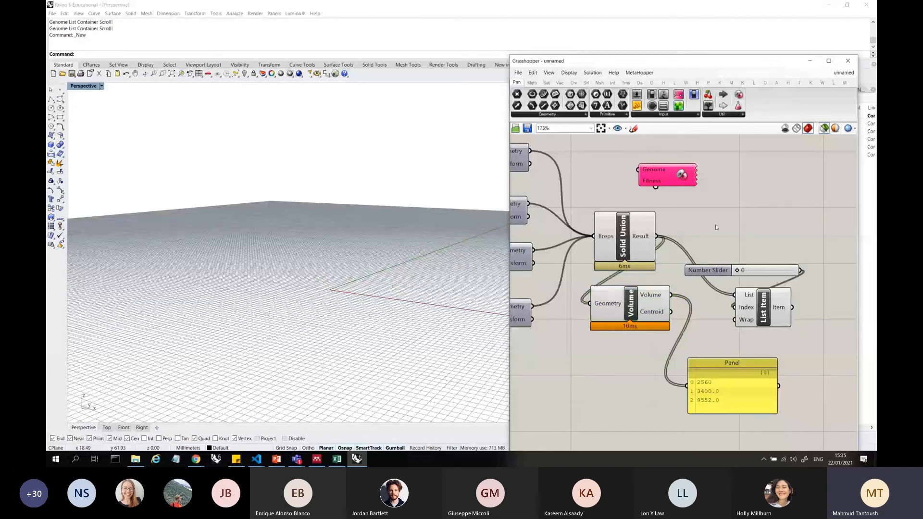
pyautogui.write('sort')
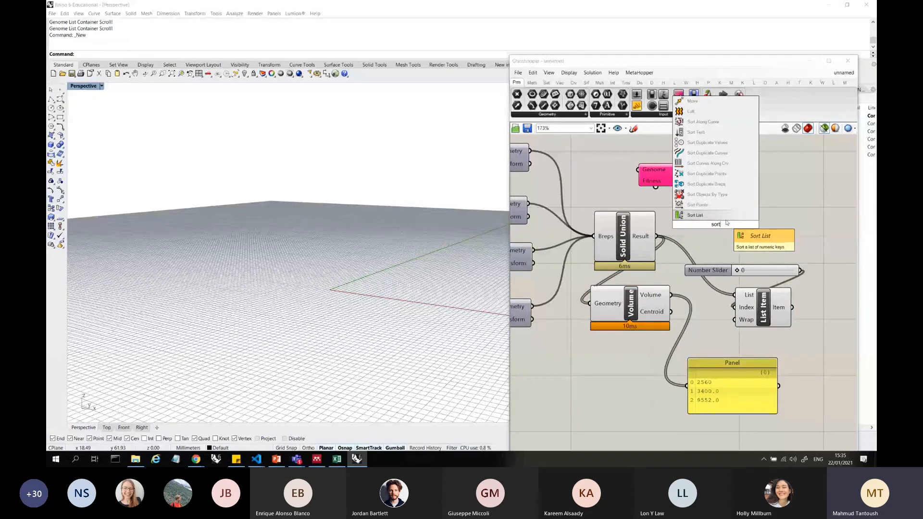
pyautogui.doubleClick(765, 246)
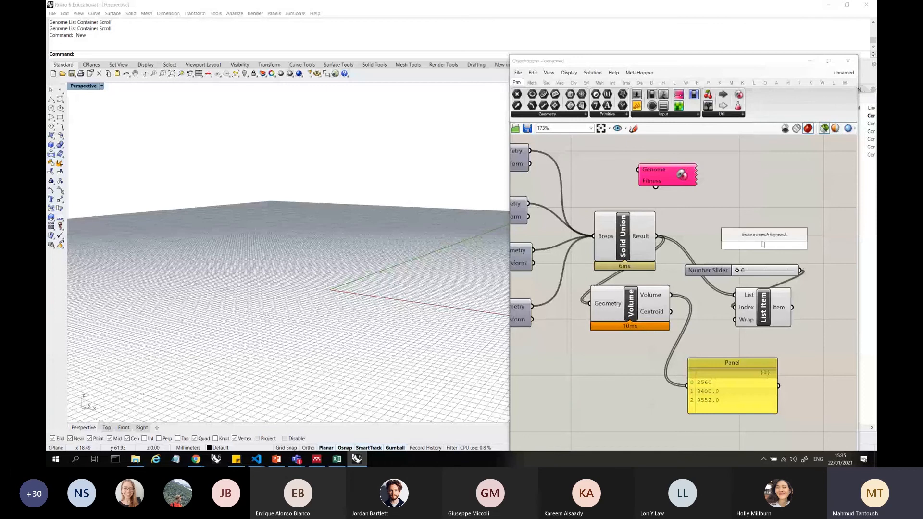
pyautogui.write('map')
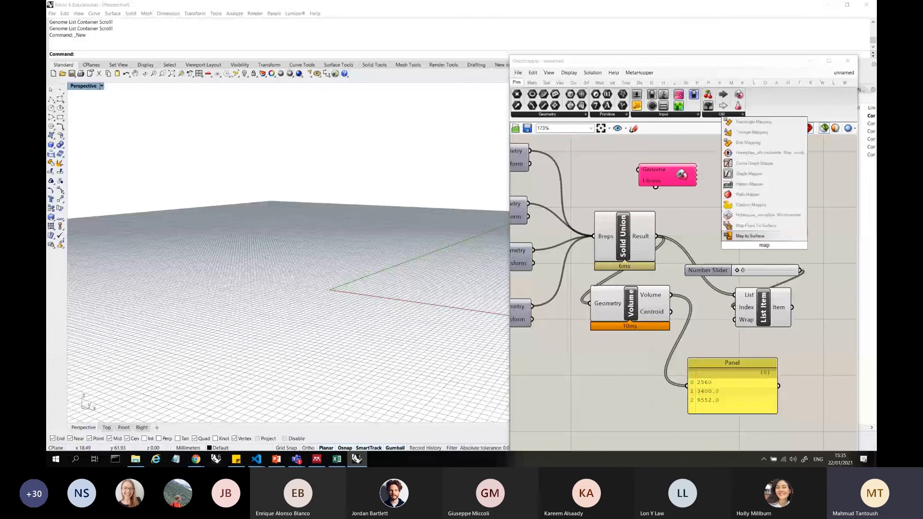
pyautogui.press('BackSpace')
pyautogui.press('BackSpace')
pyautogui.press('BackSpace')
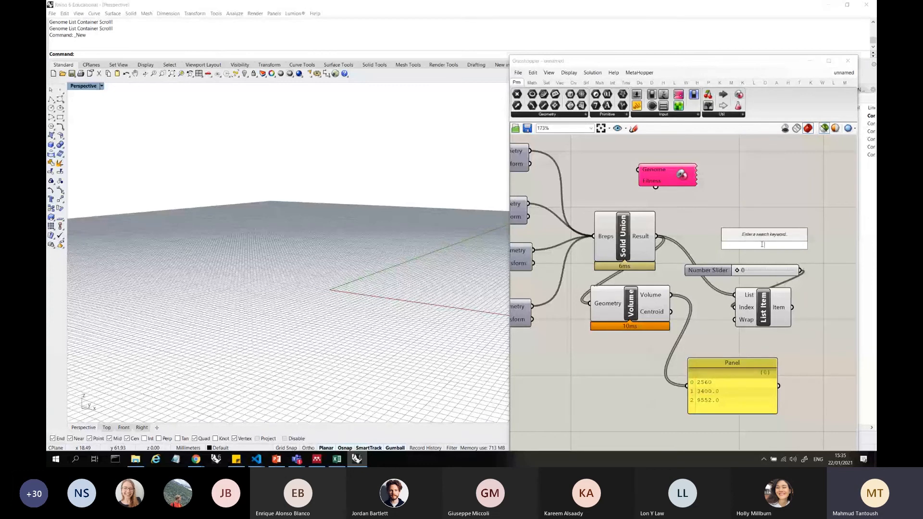
pyautogui.write('sort i')
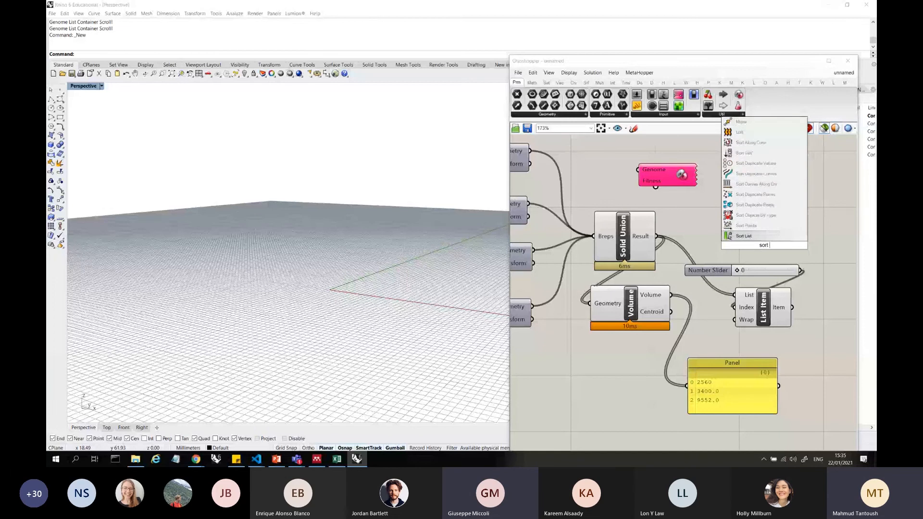
pyautogui.press('Return')
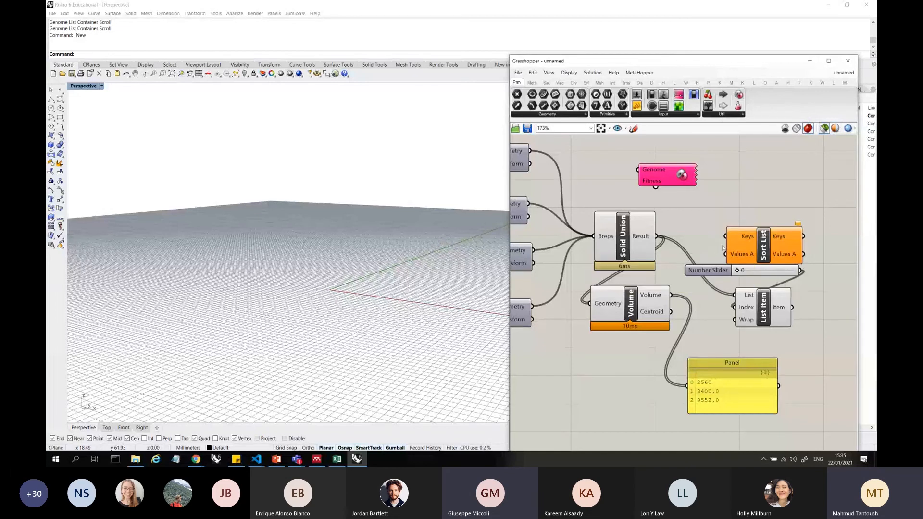
# Move Sort List up beside Solid Union and shift List Item with its Number Slider farther along to make room
pyautogui.click(644, 238)
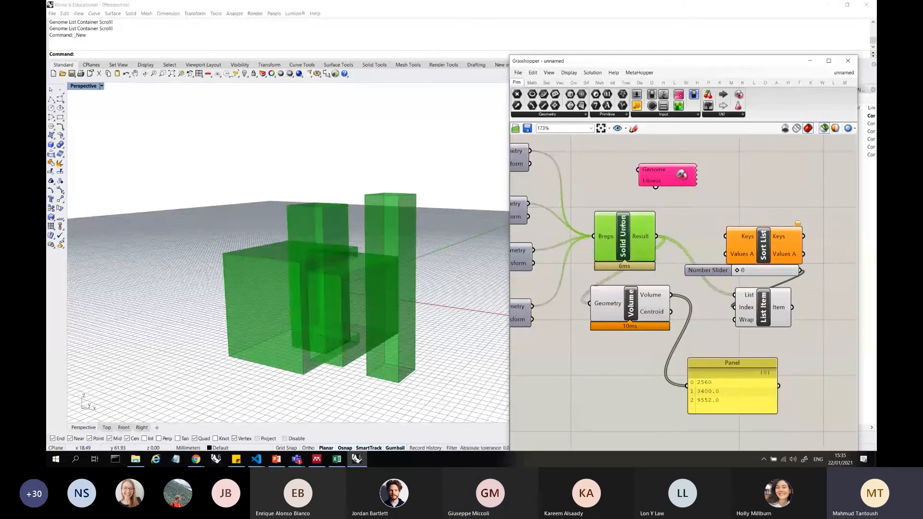
pyautogui.scroll(2, 700, 232)
pyautogui.moveTo(741, 245); pyautogui.dragTo(715, 216)
pyautogui.moveTo(795, 315); pyautogui.dragTo(697, 243)
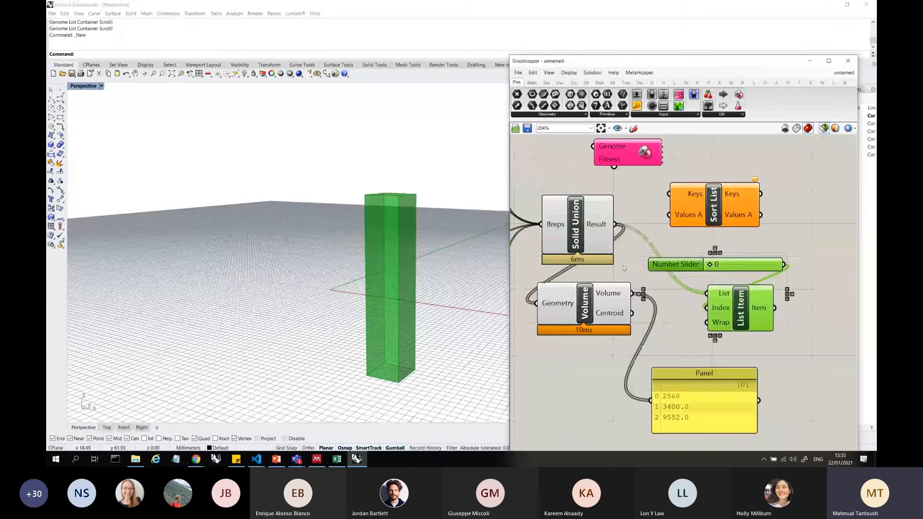
pyautogui.scroll(-5, 621, 268)
pyautogui.moveTo(678, 282); pyautogui.dragTo(762, 251)
pyautogui.click(713, 255)
pyautogui.scroll(5, 712, 255)
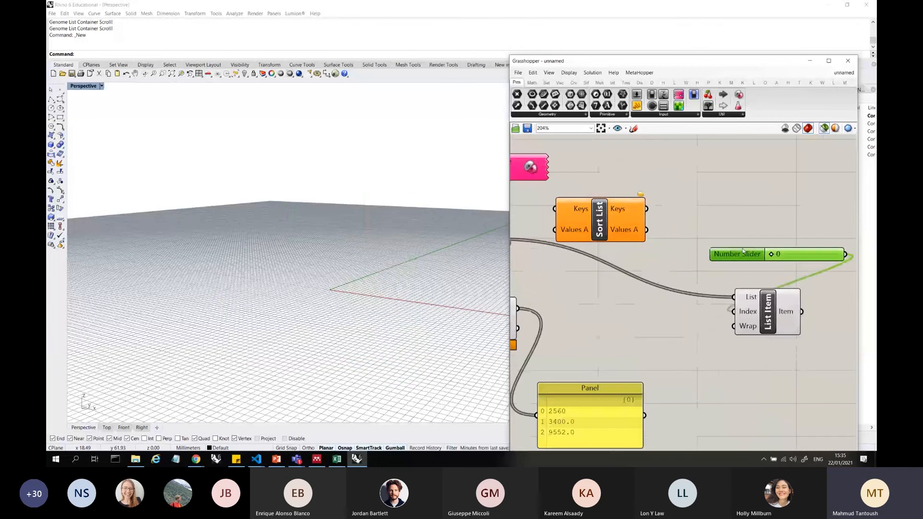
pyautogui.scroll(-5, 763, 247)
pyautogui.scroll(4, 633, 248)
# Preview the Solid Union result from above and inspect the contents of its Result output and the Volume output
pyautogui.click(649, 236)
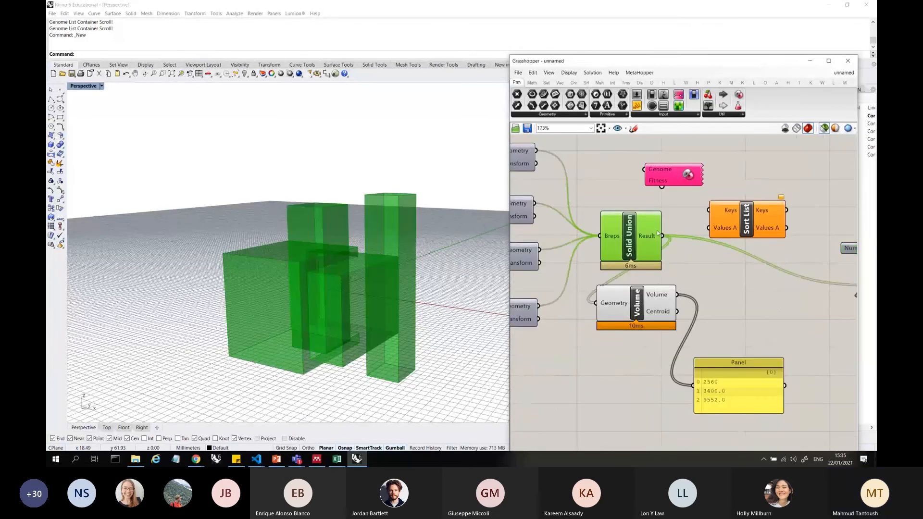
pyautogui.moveTo(652, 237)
pyautogui.moveTo(405, 253); pyautogui.dragTo(400, 327, button='right')
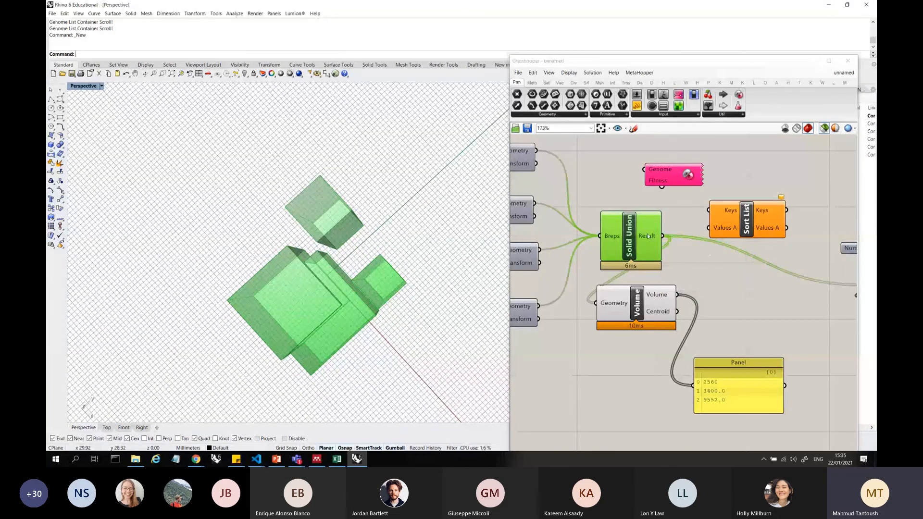
pyautogui.moveTo(647, 234)
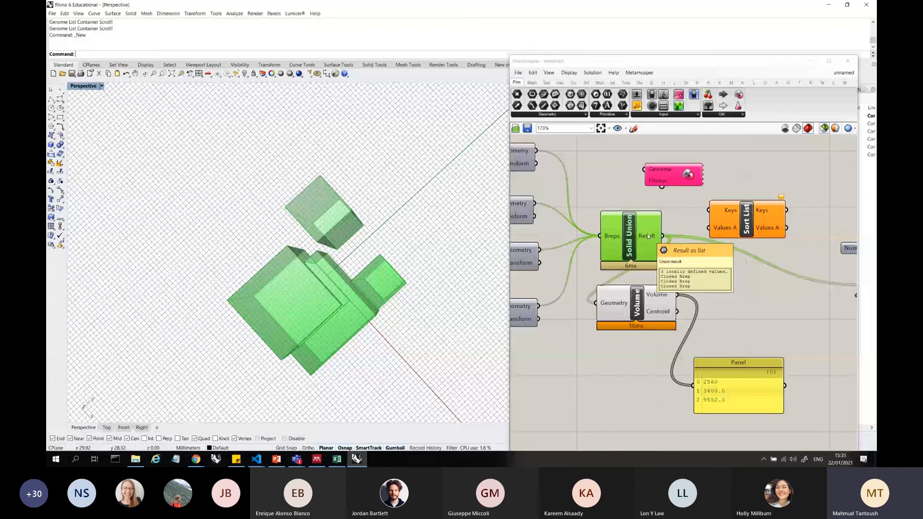
pyautogui.click(654, 299)
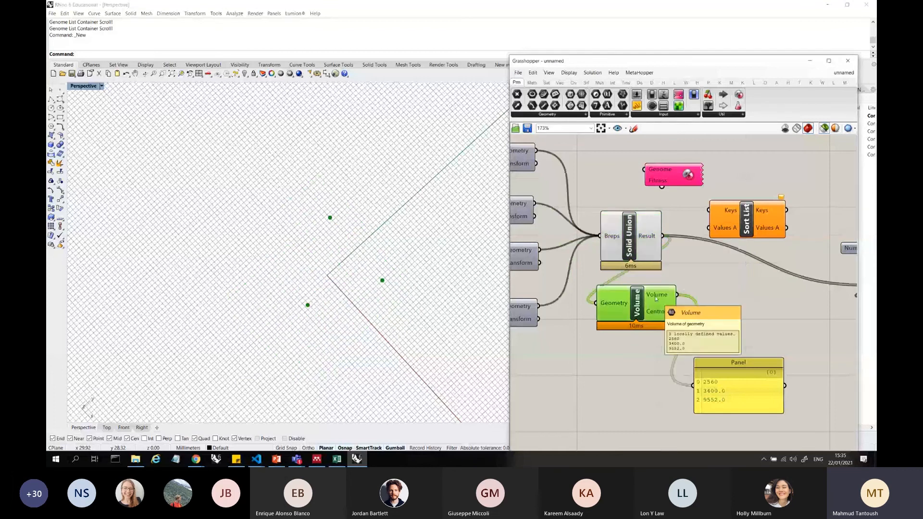
# Move the Panel of volumes up closer to the Volume component and select Solid Union to preview its geometry
pyautogui.moveTo(734, 385); pyautogui.dragTo(743, 343)
pyautogui.scroll(-3, 690, 303)
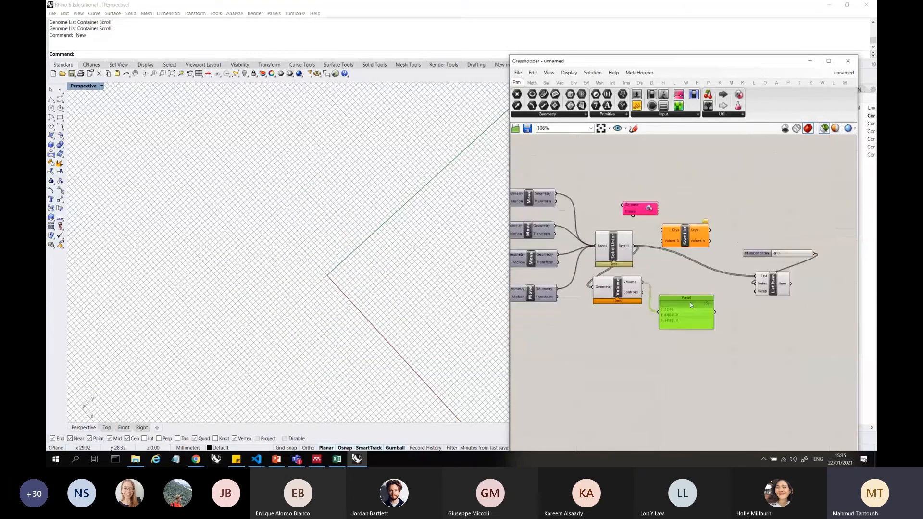
pyautogui.scroll(4, 691, 305)
pyautogui.click(561, 206)
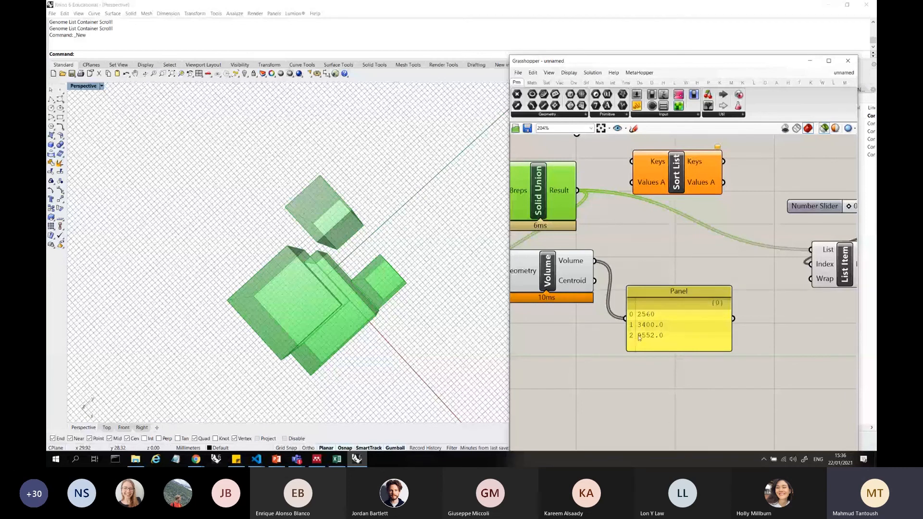
# Connect the Solid Union Result to Sort List's Keys and the Volume output to its Values A input
pyautogui.moveTo(639, 338); pyautogui.dragTo(713, 368, button='right')
pyautogui.scroll(-3, 558, 224)
pyautogui.scroll(3, 704, 214)
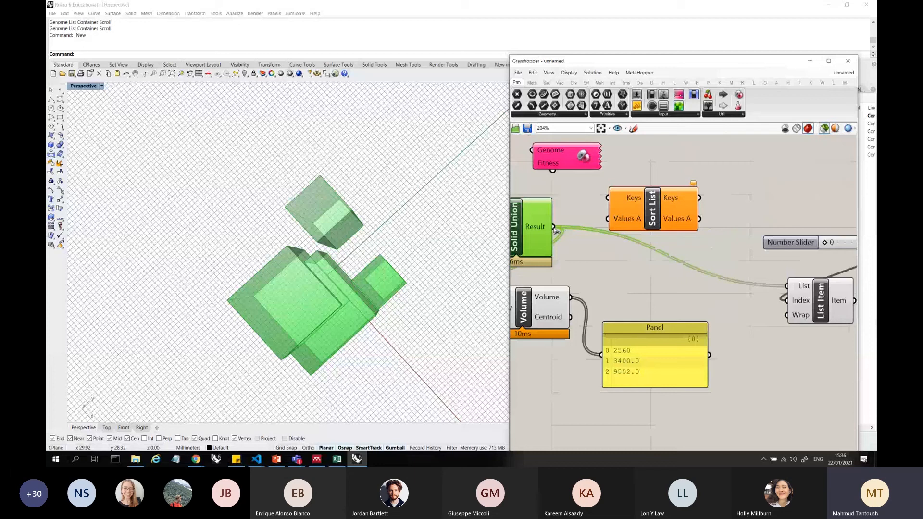
pyautogui.moveTo(556, 231); pyautogui.dragTo(607, 198)
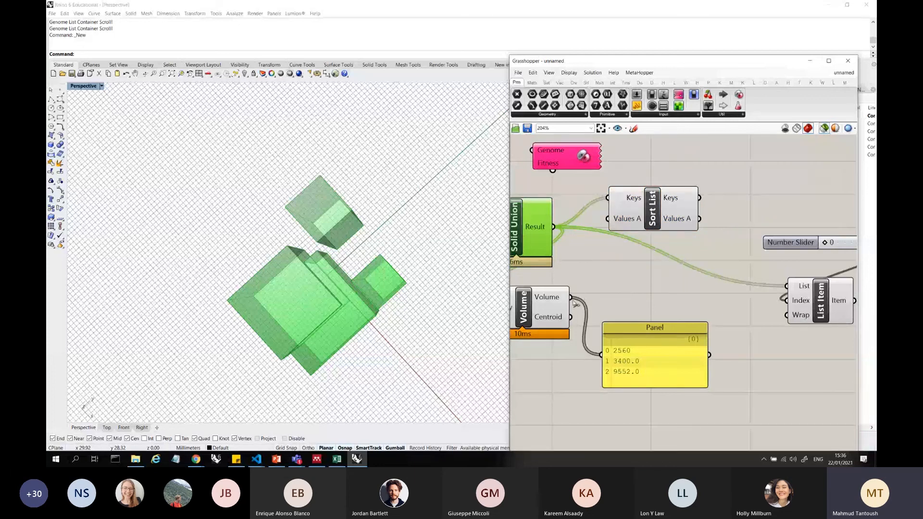
pyautogui.moveTo(572, 298); pyautogui.dragTo(608, 219)
# Move the Panel up beside Sort List and feed it from Sort List's Values A output
pyautogui.moveTo(640, 338); pyautogui.dragTo(791, 180)
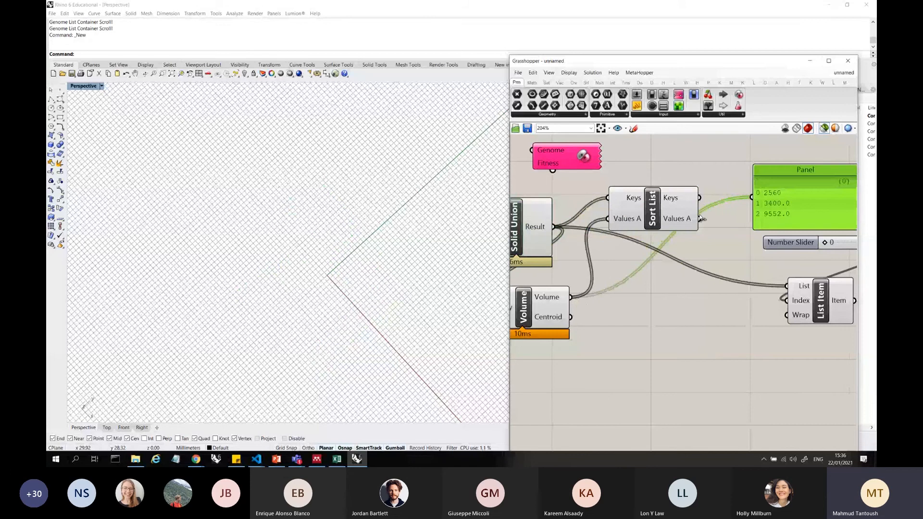
pyautogui.moveTo(703, 219); pyautogui.dragTo(699, 219)
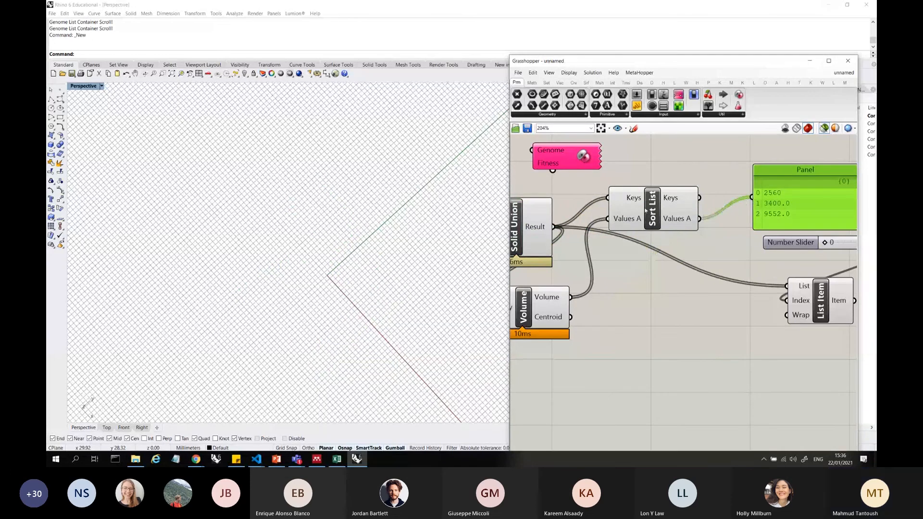
pyautogui.scroll(3, 646, 210)
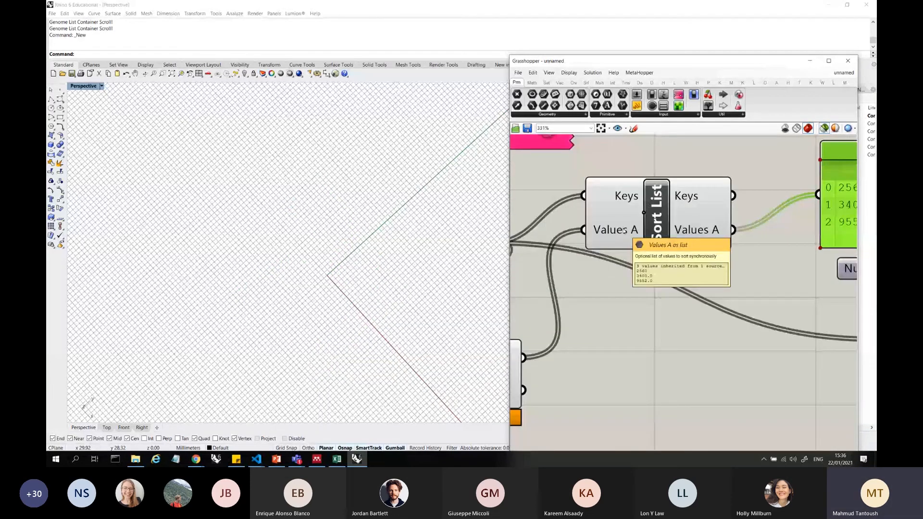
pyautogui.moveTo(679, 226); pyautogui.dragTo(658, 228, button='right')
pyautogui.scroll(-3, 637, 222)
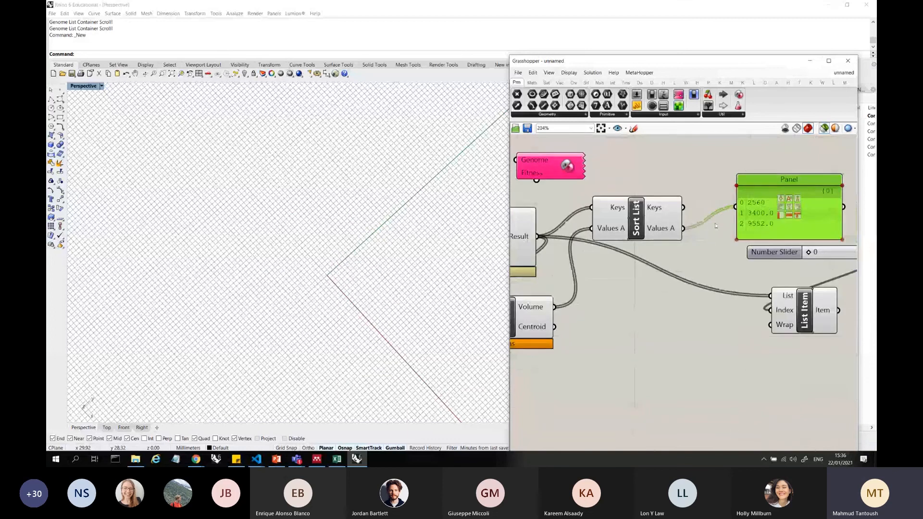
# Reverse Sort List's Values A output so the volumes run from largest to smallest
pyautogui.scroll(4, 663, 229)
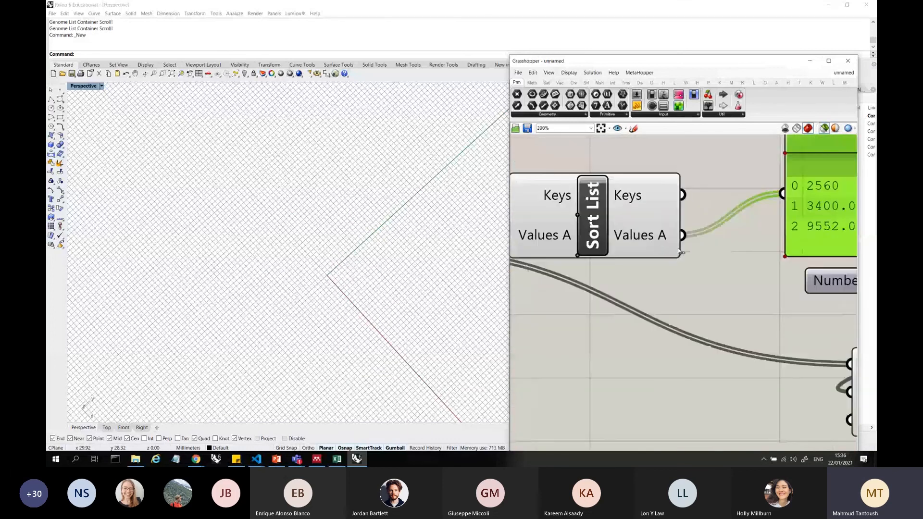
pyautogui.rightClick(645, 238)
pyautogui.click(683, 271)
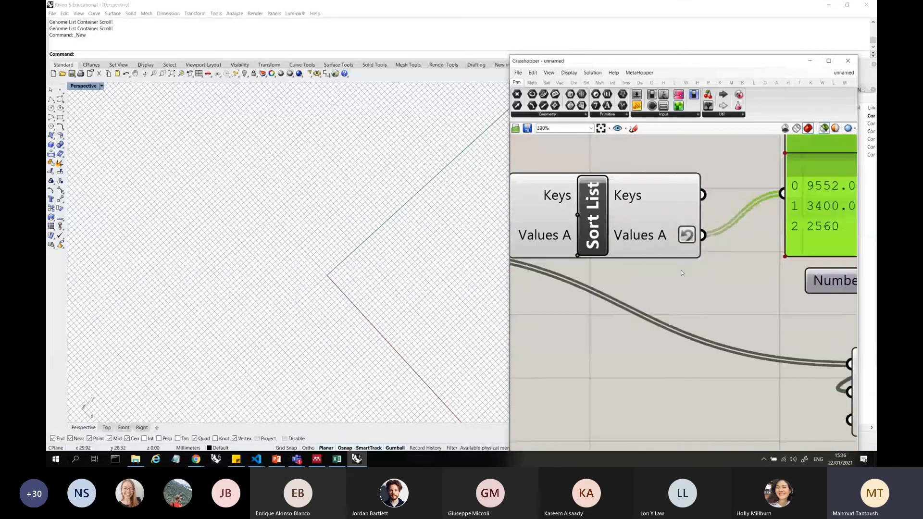
pyautogui.scroll(-4, 743, 246)
pyautogui.scroll(3, 743, 245)
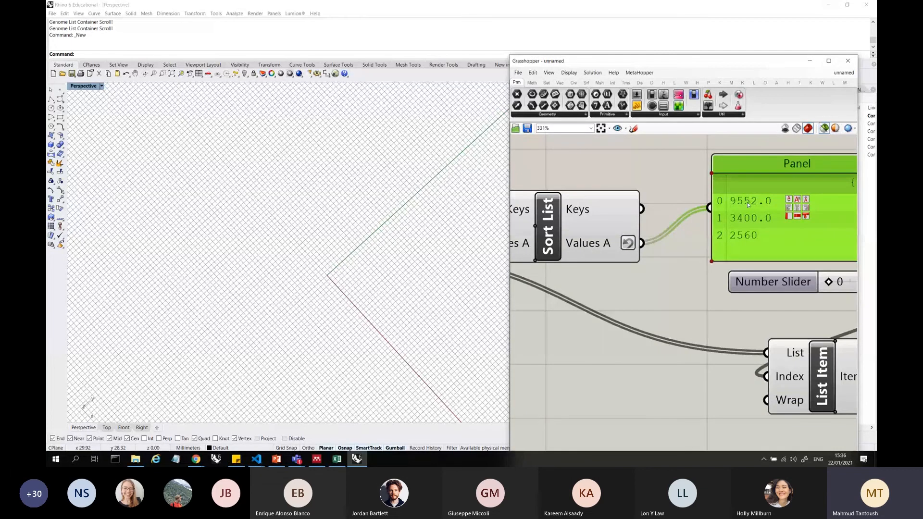
# Move the Panel of sorted volumes next to the Vector XYZ components and their sliders
pyautogui.click(580, 245)
pyautogui.scroll(-4, 791, 236)
pyautogui.scroll(-6, 829, 241)
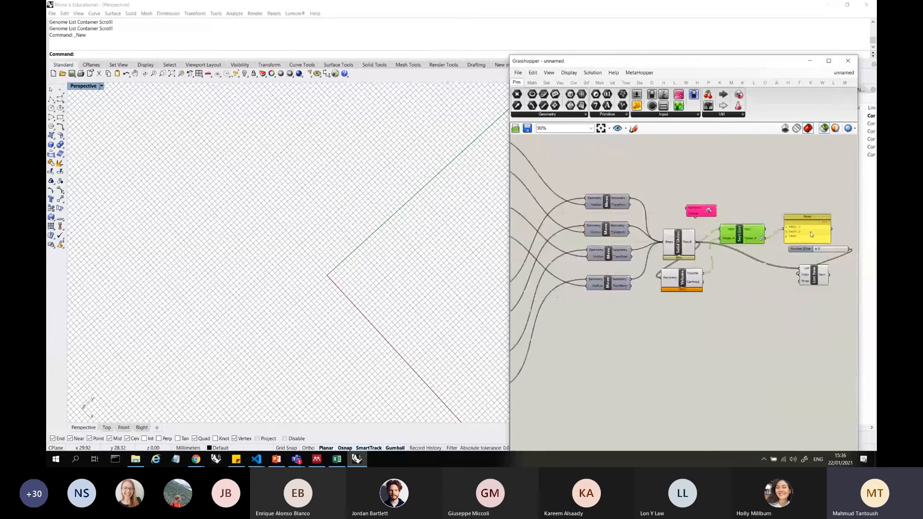
pyautogui.moveTo(821, 235); pyautogui.dragTo(693, 202)
pyautogui.scroll(5, 629, 195)
pyautogui.scroll(3, 625, 200)
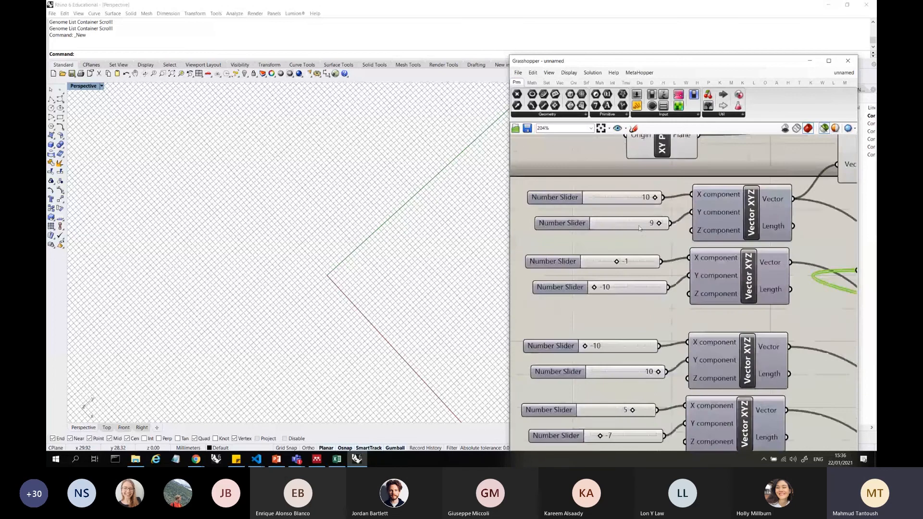
# Set the first vector's Y component slider to 10 and lower the third vector's Y component slider
pyautogui.scroll(1, 816, 266)
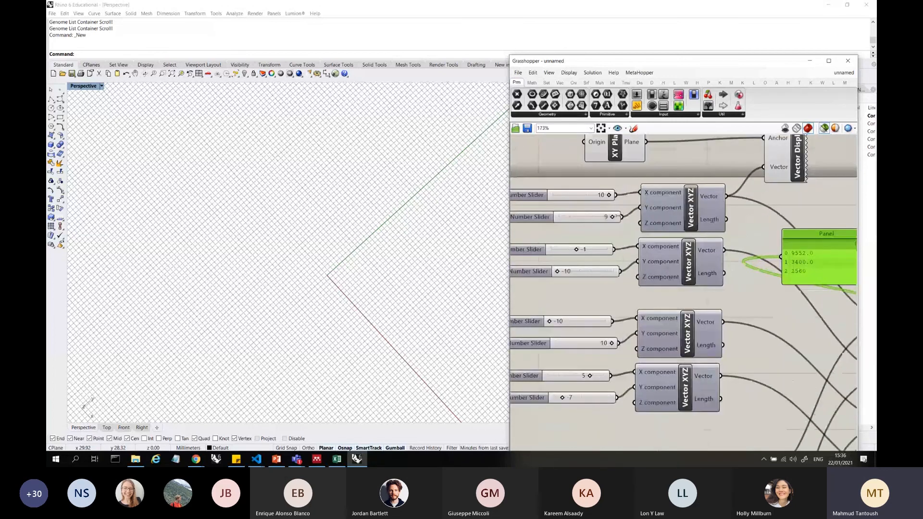
pyautogui.moveTo(613, 218); pyautogui.dragTo(634, 217)
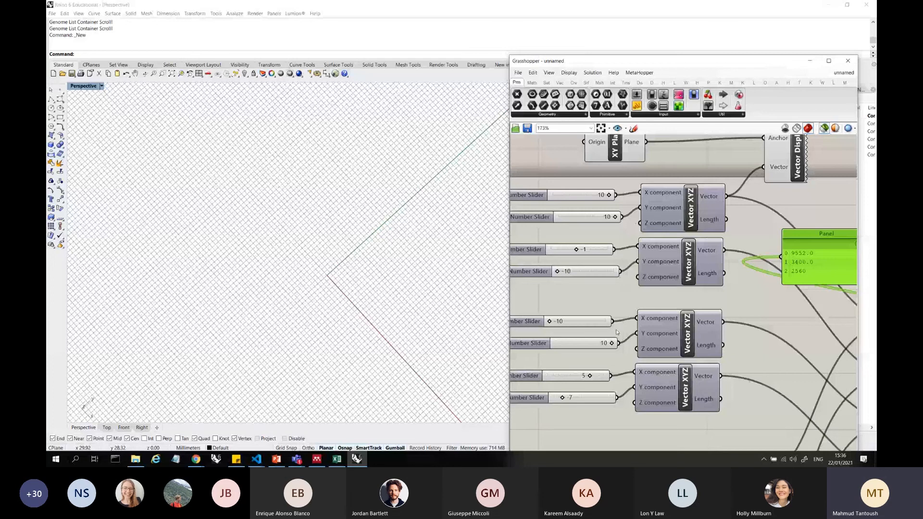
pyautogui.moveTo(611, 344); pyautogui.dragTo(601, 344)
pyautogui.moveTo(573, 342); pyautogui.dragTo(572, 343)
pyautogui.scroll(-10, 799, 257)
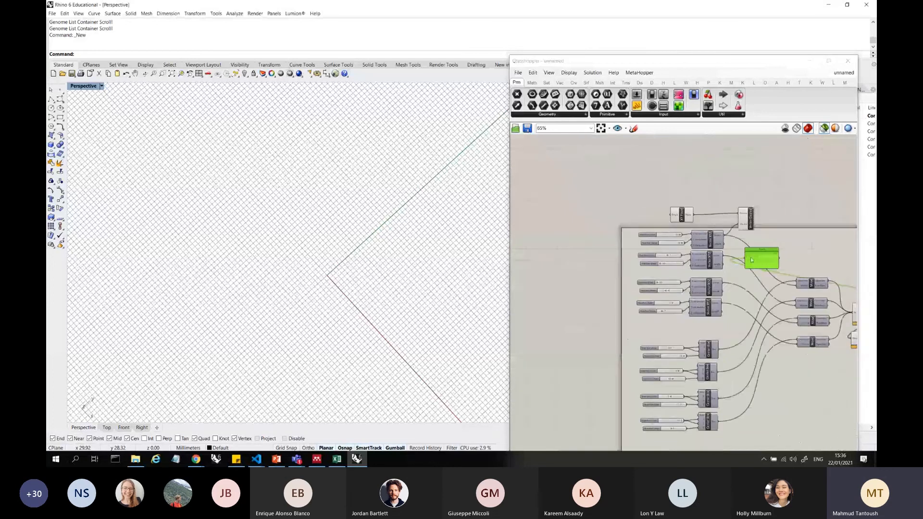
# Bring the Panel back beside Sort List and space out the Volume, Sort List and Panel around Solid Union
pyautogui.scroll(8, 776, 269)
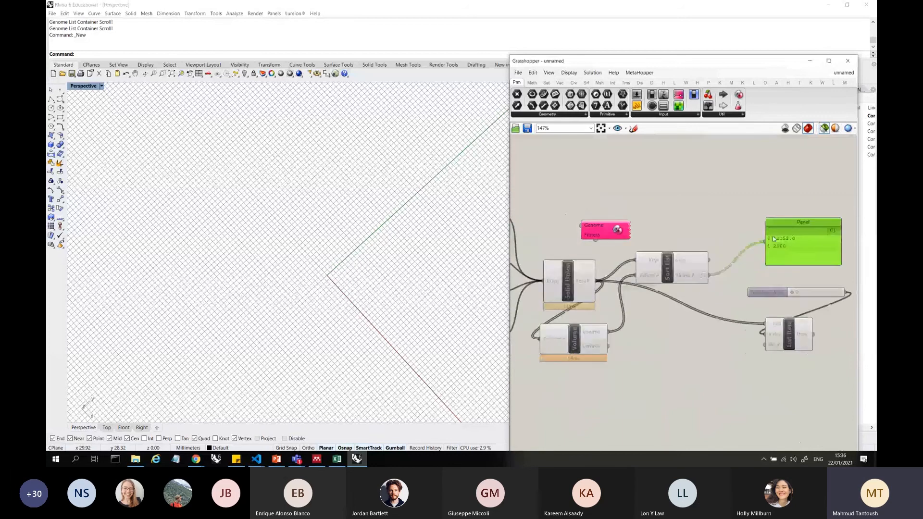
pyautogui.click(570, 288)
pyautogui.moveTo(596, 332); pyautogui.dragTo(648, 329)
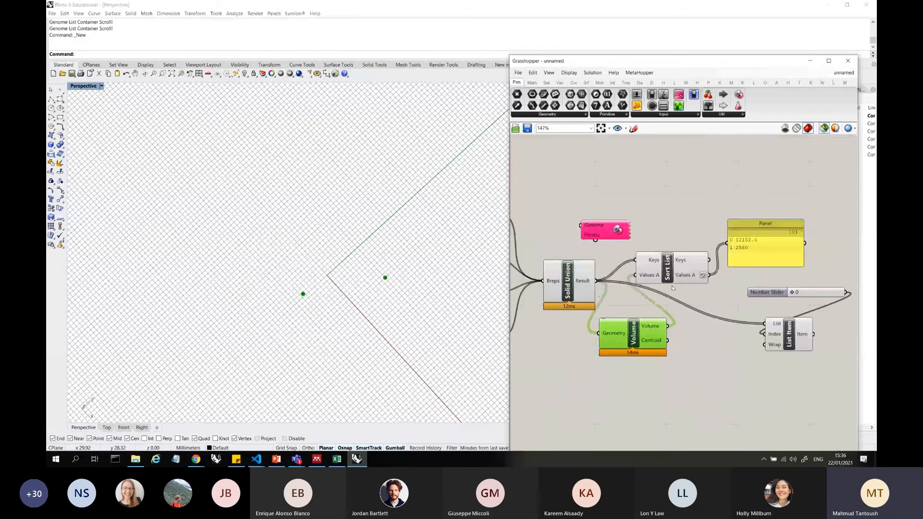
pyautogui.moveTo(673, 265)
pyautogui.mouseDown()
pyautogui.moveTo(711, 252)
pyautogui.moveTo(685, 259)
pyautogui.mouseUp()
pyautogui.moveTo(745, 254); pyautogui.dragTo(772, 232)
pyautogui.click(748, 232)
# Examine the data held by Sort List's Keys and Values A parameters and where its inputs come from
pyautogui.click(705, 256)
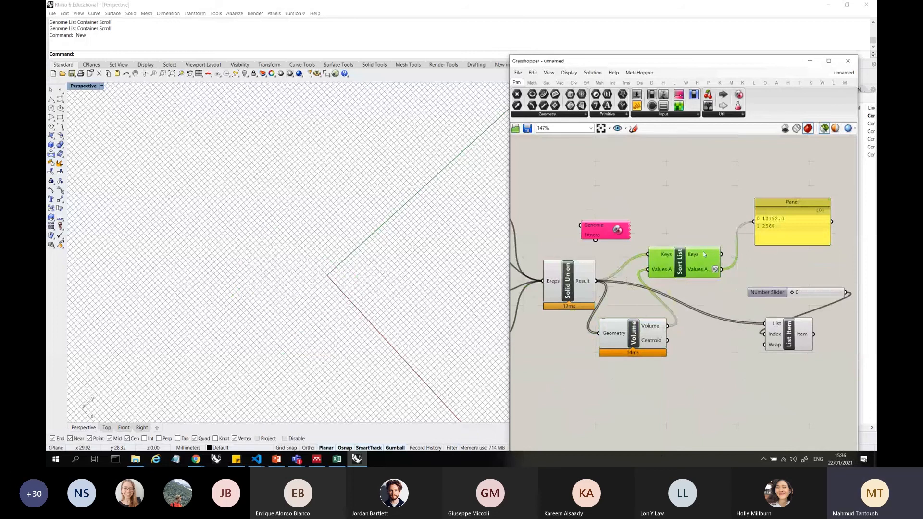
pyautogui.moveTo(695, 256)
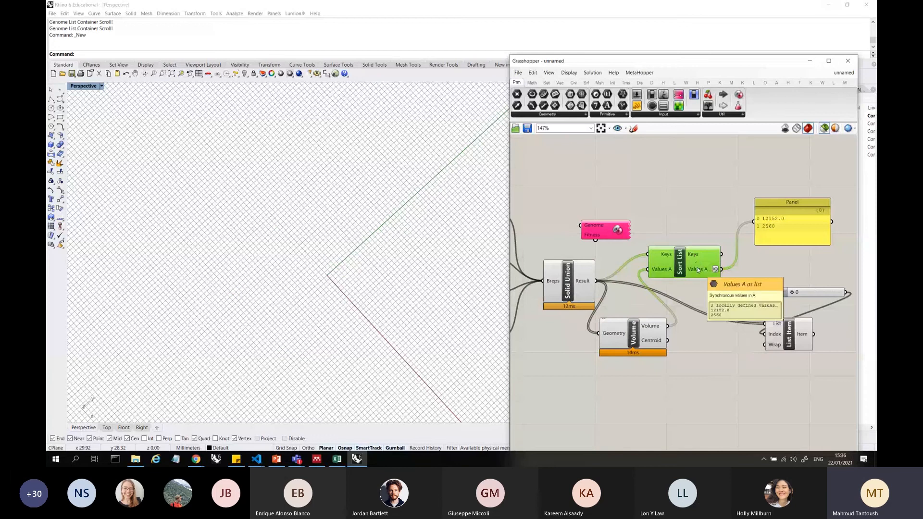
pyautogui.scroll(3, 697, 267)
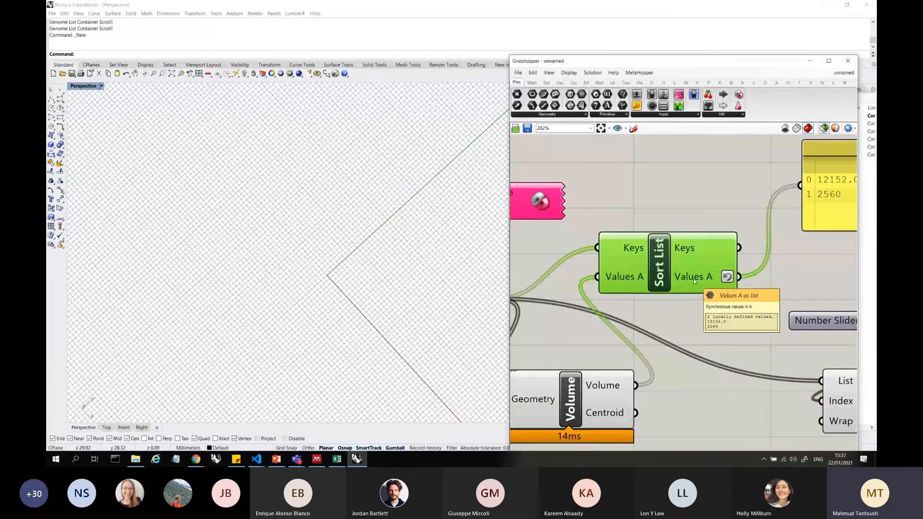
pyautogui.scroll(-2, 627, 265)
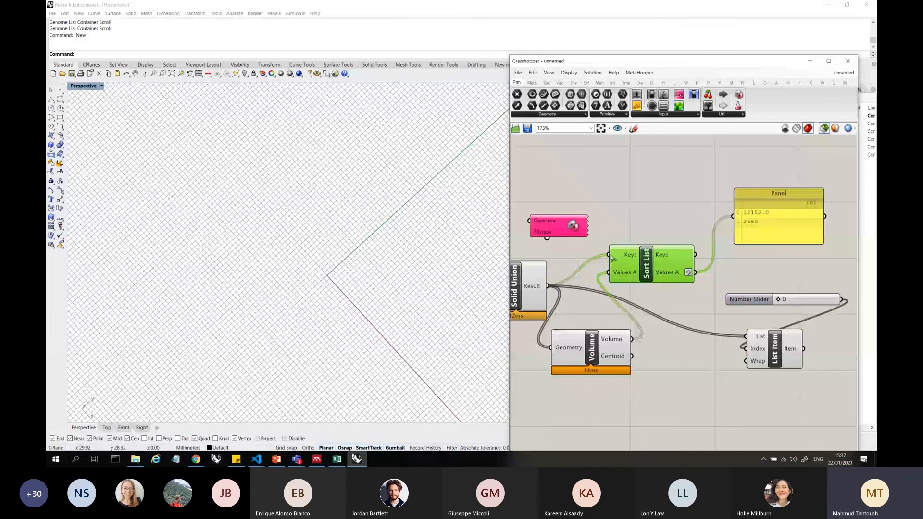
pyautogui.moveTo(630, 255)
pyautogui.moveTo(535, 285); pyautogui.dragTo(619, 276, button='right')
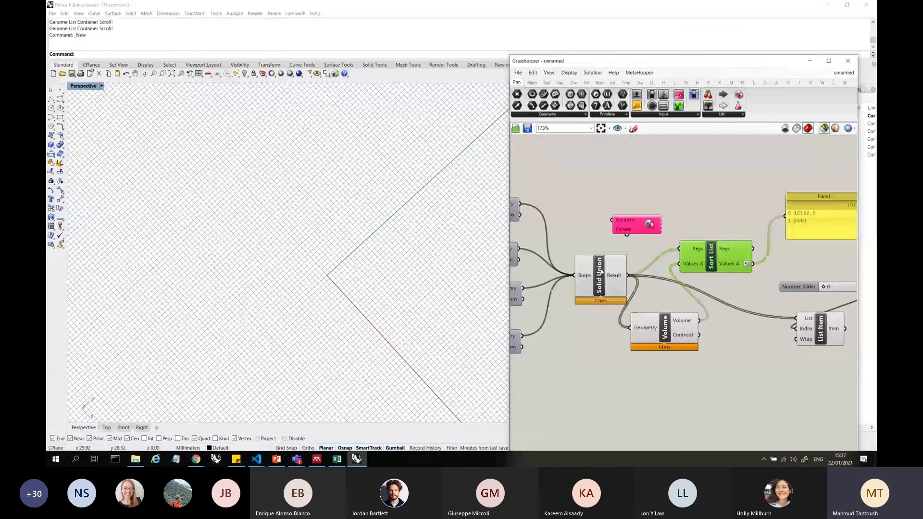
pyautogui.click(620, 277)
pyautogui.click(714, 248)
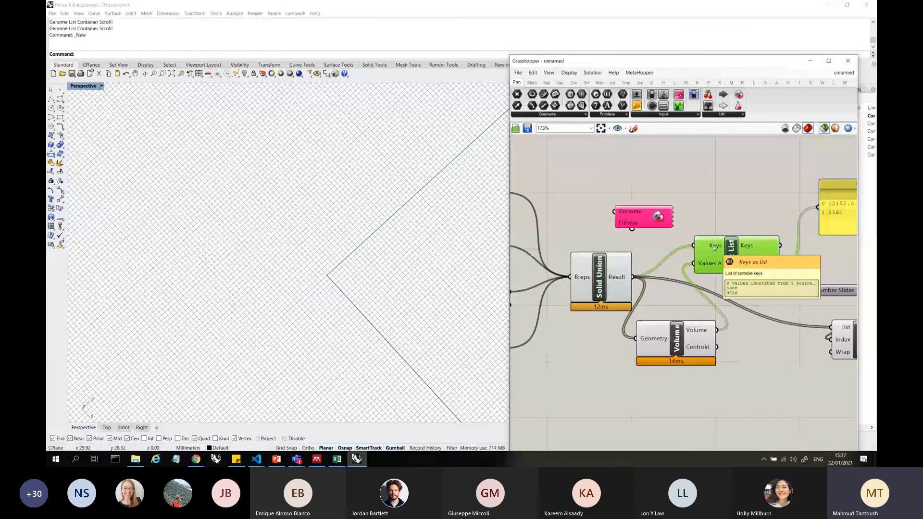
# Add an extra value input to Sort List and connect the Solid Union Result to it
pyautogui.scroll(6, 725, 268)
pyautogui.click(722, 278)
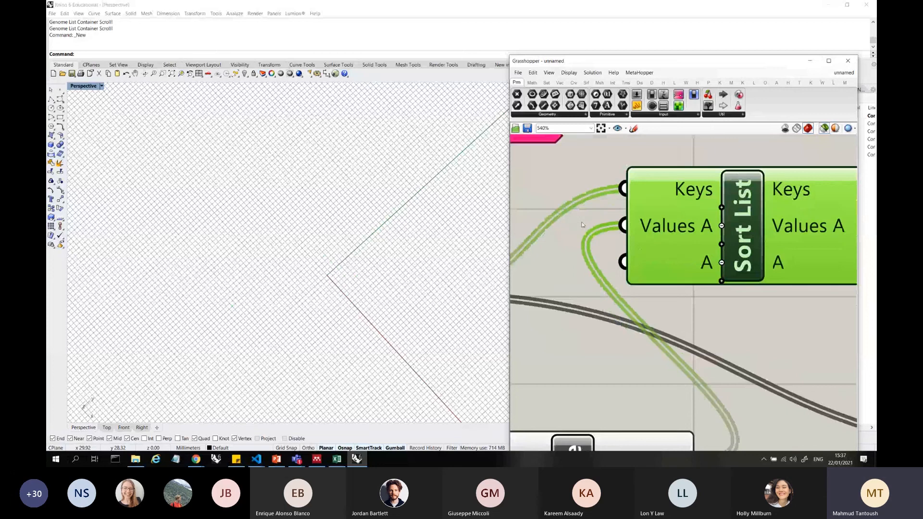
pyautogui.scroll(-4, 594, 225)
pyautogui.scroll(-3, 558, 280)
pyautogui.moveTo(565, 266); pyautogui.dragTo(626, 254)
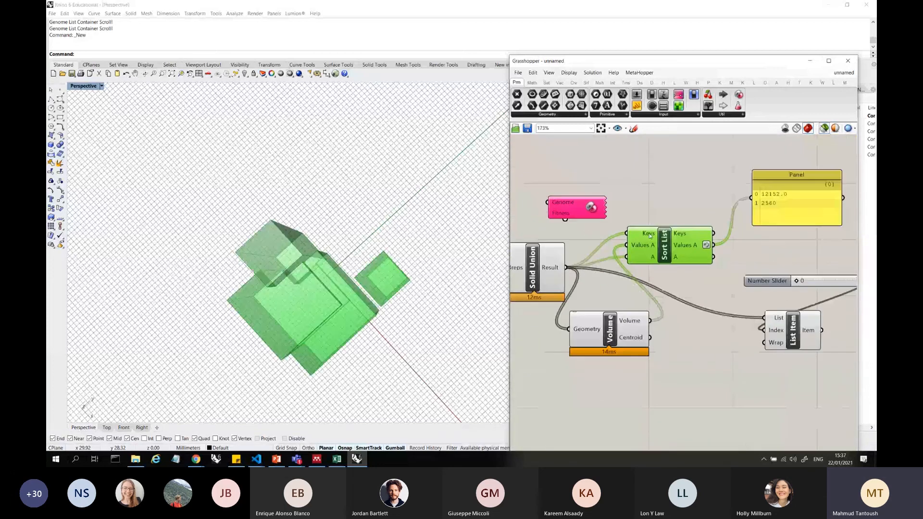
# Connect the Volume output to Sort List's Keys and remove the redundant value input, keeping the Solid Union Result as Values A
pyautogui.scroll(5, 671, 235)
pyautogui.scroll(-3, 678, 235)
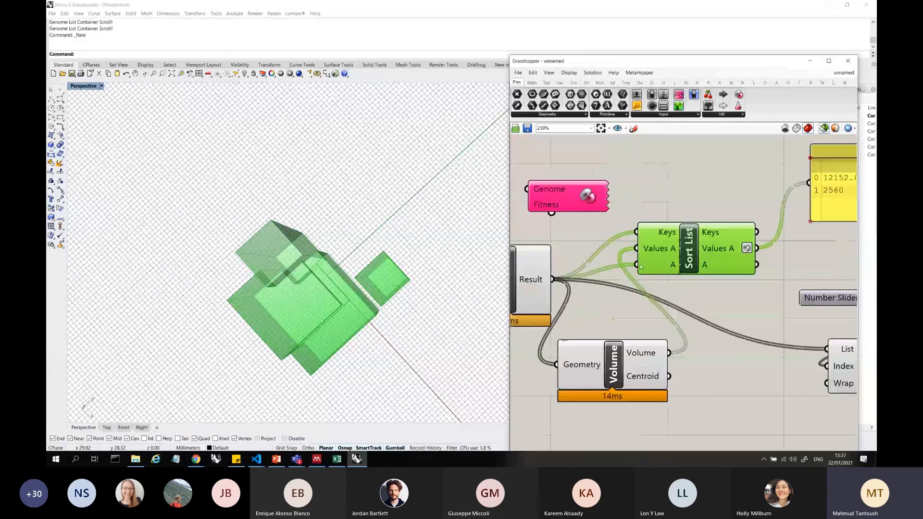
pyautogui.moveTo(670, 354); pyautogui.dragTo(636, 234)
pyautogui.scroll(4, 665, 252)
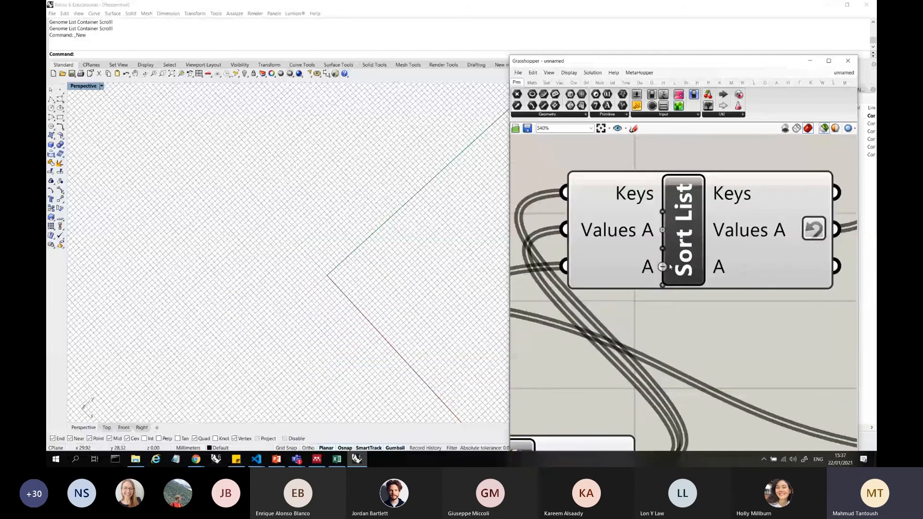
pyautogui.click(663, 269)
pyautogui.scroll(-3, 664, 271)
pyautogui.scroll(-2, 591, 260)
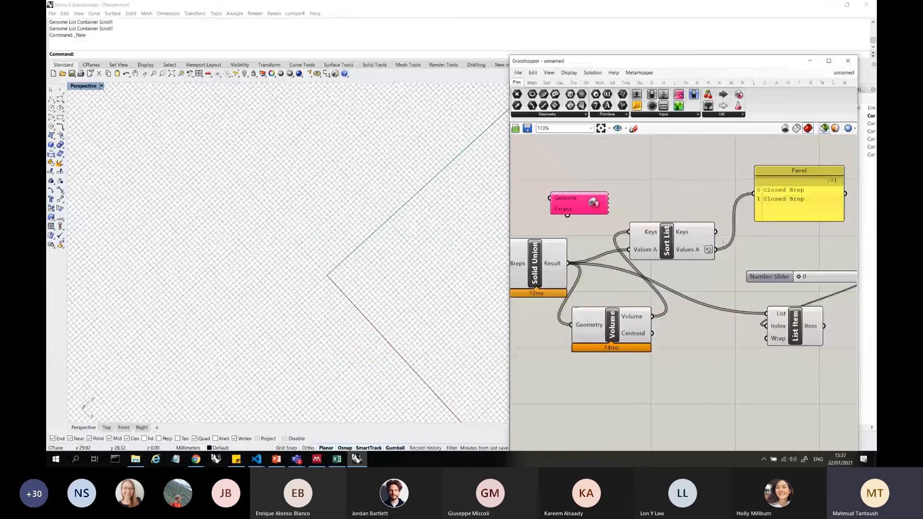
# Reverse Sort List's Keys output and connect it to the Panel in place of Values A
pyautogui.scroll(1, 721, 244)
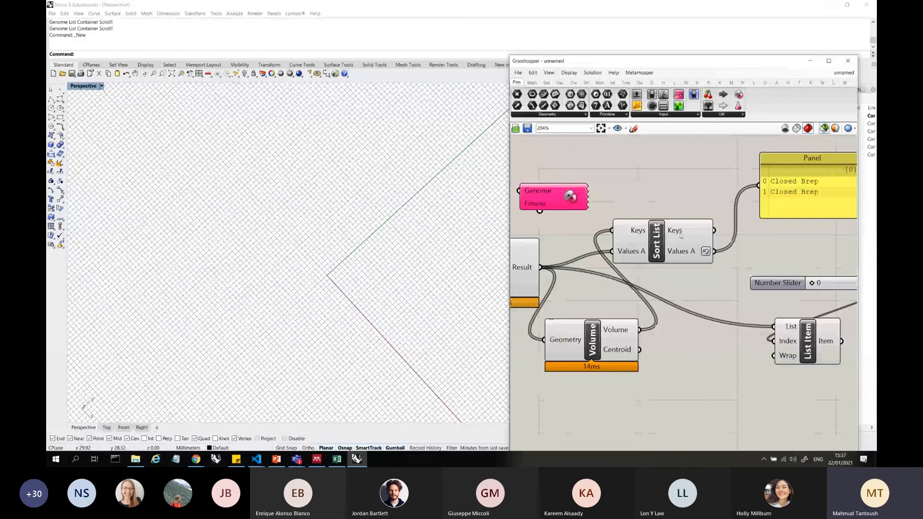
pyautogui.click(680, 235)
pyautogui.rightClick(690, 230)
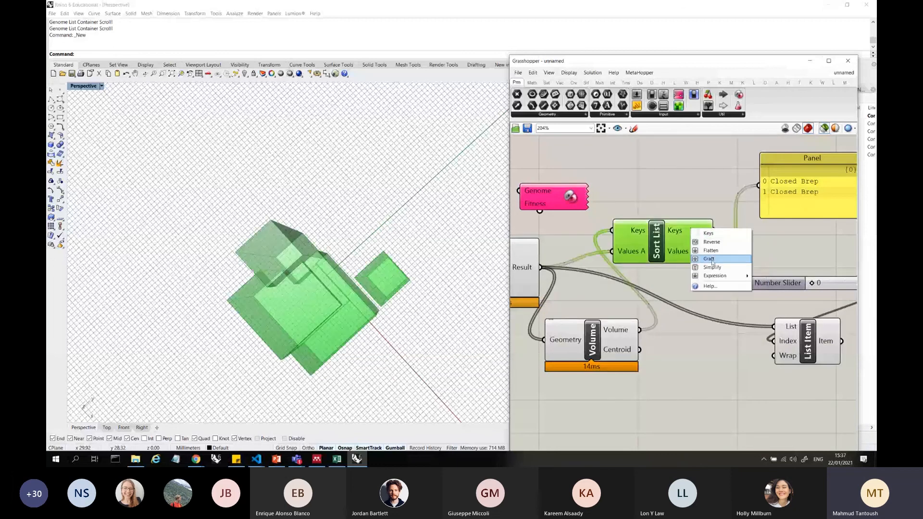
pyautogui.click(712, 242)
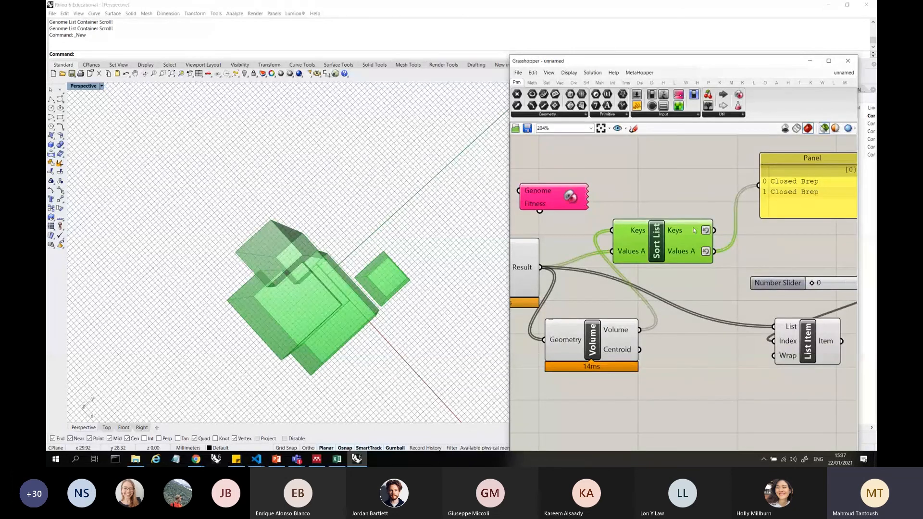
pyautogui.moveTo(714, 230); pyautogui.dragTo(759, 186)
pyautogui.scroll(-1, 625, 187)
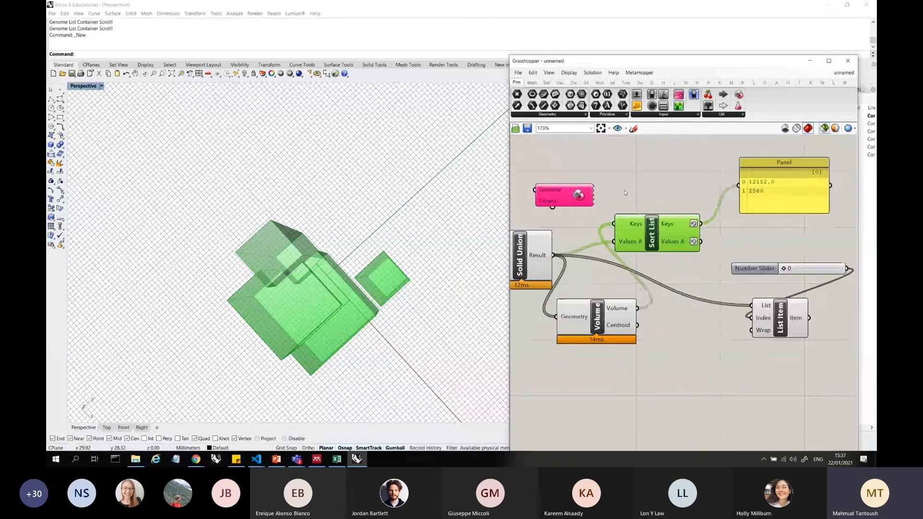
# Nudge the Volume component into place, connect Sort List's Values A output to List Item's List, and preview the picked solid
pyautogui.moveTo(626, 193); pyautogui.dragTo(609, 191, button='right')
pyautogui.moveTo(582, 312); pyautogui.dragTo(614, 300)
pyautogui.moveTo(687, 241); pyautogui.dragTo(735, 304)
pyautogui.click(770, 320)
pyautogui.moveTo(350, 250); pyautogui.dragTo(345, 196, button='right')
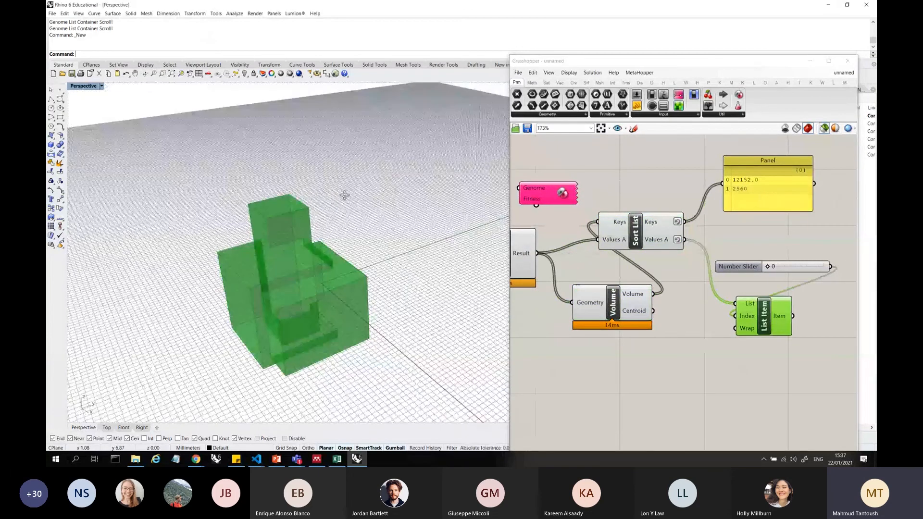
# Select Solid Union together with List Item to compare the picked solid with the full union result
pyautogui.scroll(-6, 802, 283)
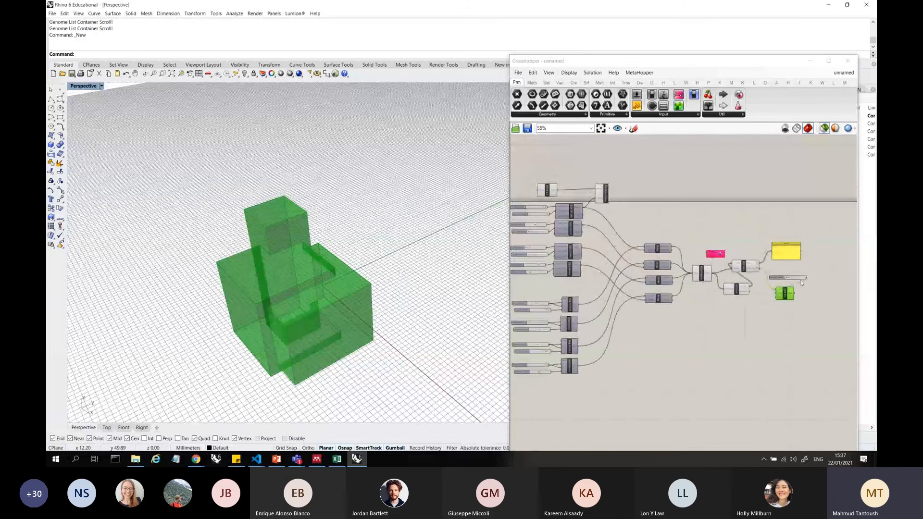
pyautogui.scroll(6, 517, 205)
pyautogui.moveTo(517, 205); pyautogui.dragTo(592, 229, button='right')
pyautogui.scroll(-5, 592, 230)
pyautogui.moveTo(814, 314); pyautogui.dragTo(730, 292, button='right')
pyautogui.keyDown('shift'); pyautogui.click(730, 292); pyautogui.keyUp('shift')
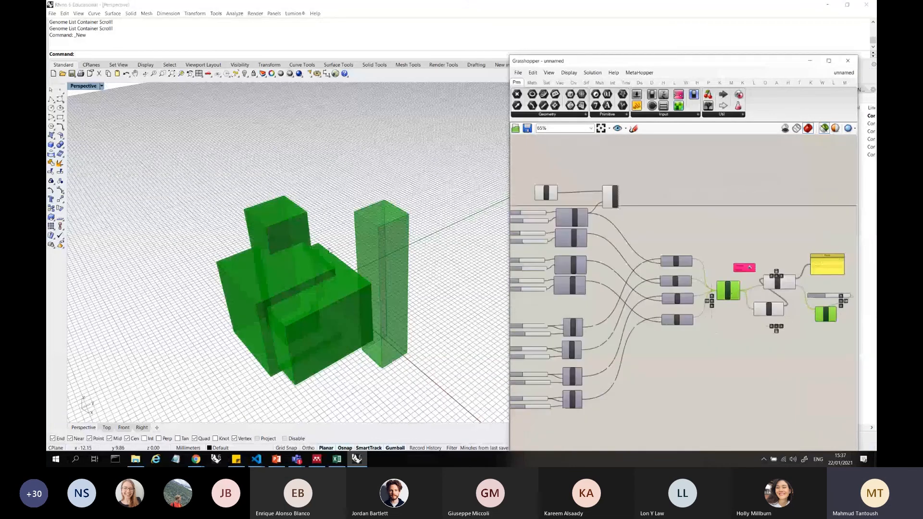
pyautogui.scroll(-1, 763, 286)
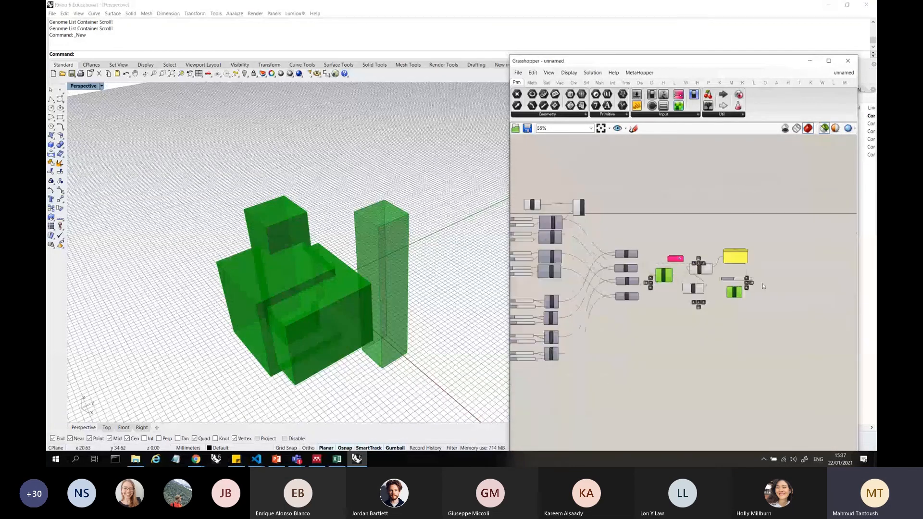
# Select Sort List, then List Item with its number slider, to compare the sorted solids with the picked solid
pyautogui.scroll(3, 763, 286)
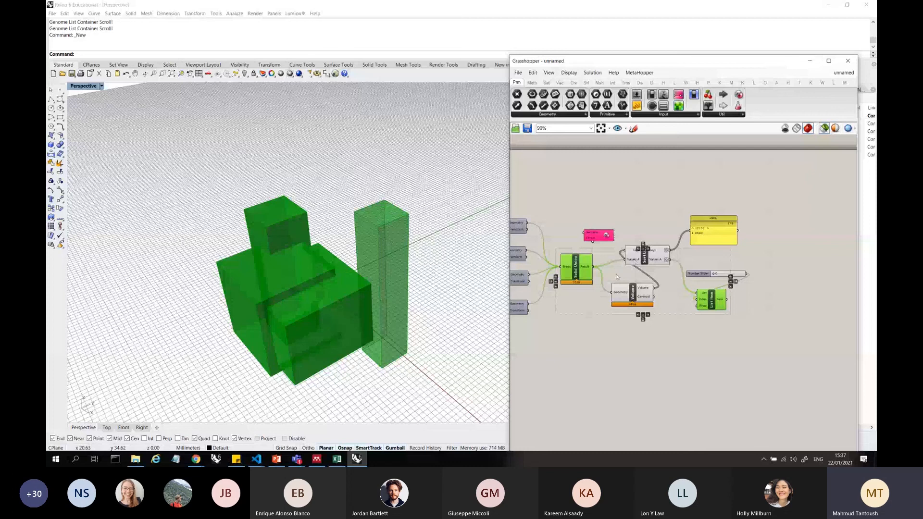
pyautogui.click(654, 247)
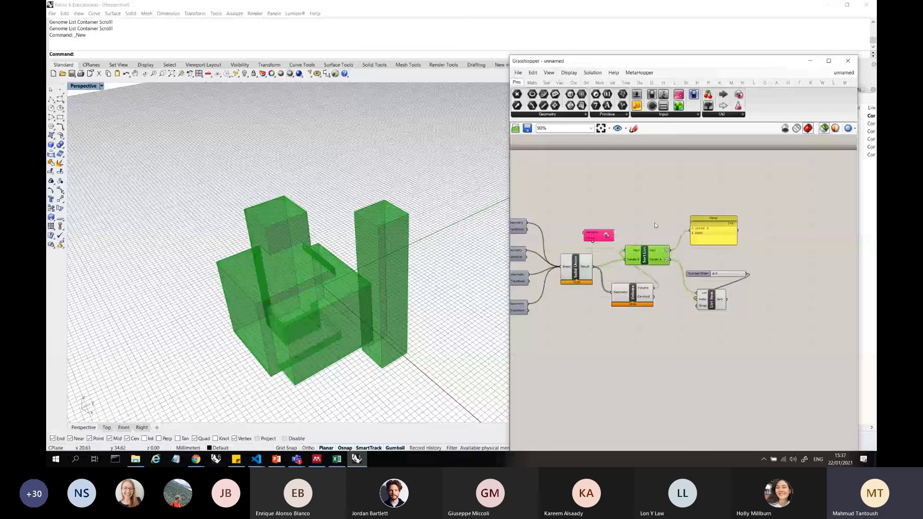
pyautogui.click(714, 296)
pyautogui.keyDown('shift'); pyautogui.click(699, 274); pyautogui.keyUp('shift')
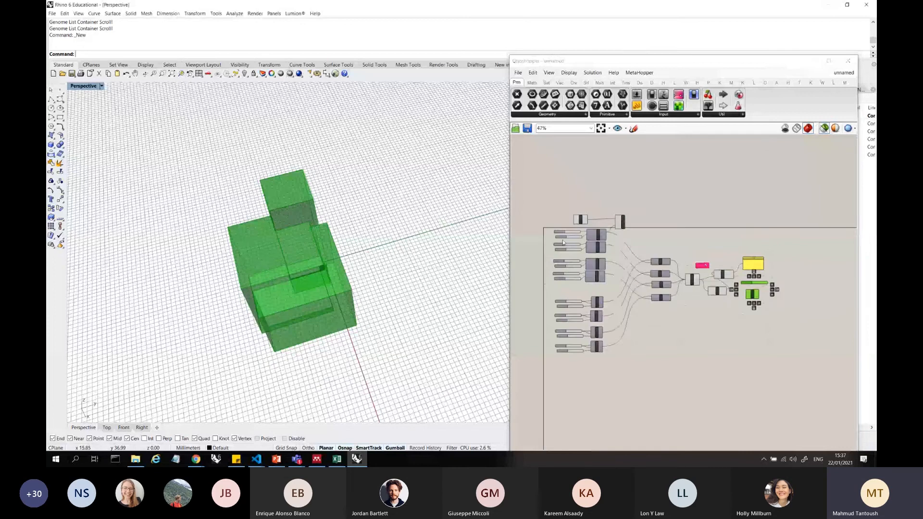
# Adjust the box sliders at the start of the definition so that all four boxes merge into one solid
pyautogui.scroll(7, 563, 242)
pyautogui.moveTo(601, 249); pyautogui.dragTo(604, 271)
pyautogui.moveTo(596, 331)
pyautogui.mouseDown()
pyautogui.moveTo(642, 331)
pyautogui.moveTo(605, 323)
pyautogui.mouseUp()
pyautogui.scroll(-7, 577, 232)
pyautogui.scroll(5, 769, 254)
pyautogui.click(674, 230)
pyautogui.scroll(-2, 674, 229)
pyautogui.scroll(4, 733, 293)
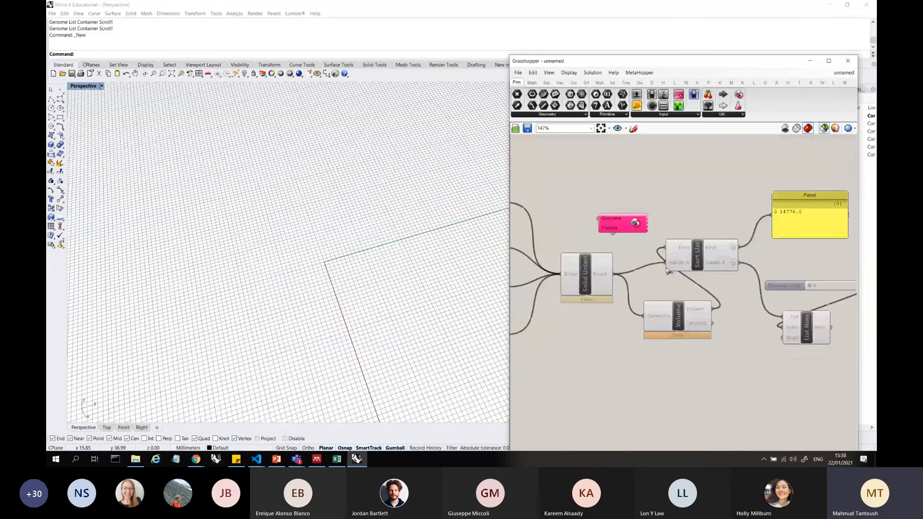
# Reposition Sort List further along the canvas and place Volume between Solid Union and Sort List
pyautogui.moveTo(698, 256); pyautogui.dragTo(753, 267)
pyautogui.moveTo(678, 316); pyautogui.dragTo(672, 297)
pyautogui.scroll(-3, 687, 351)
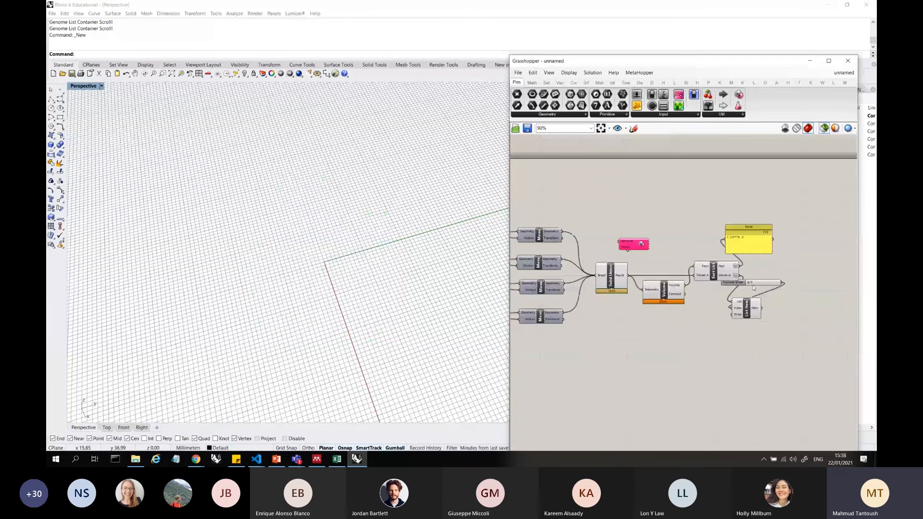
# Arrange List Item, its number slider and the Panel beyond Sort List so that the wires no longer overlap
pyautogui.scroll(4, 750, 336)
pyautogui.moveTo(750, 335); pyautogui.dragTo(805, 310)
pyautogui.click(789, 280)
pyautogui.keyDown('shift'); pyautogui.click(837, 275); pyautogui.keyUp('shift')
pyautogui.scroll(-5, 607, 207)
pyautogui.scroll(4, 637, 203)
pyautogui.moveTo(652, 211); pyautogui.dragTo(730, 217)
pyautogui.click(731, 219)
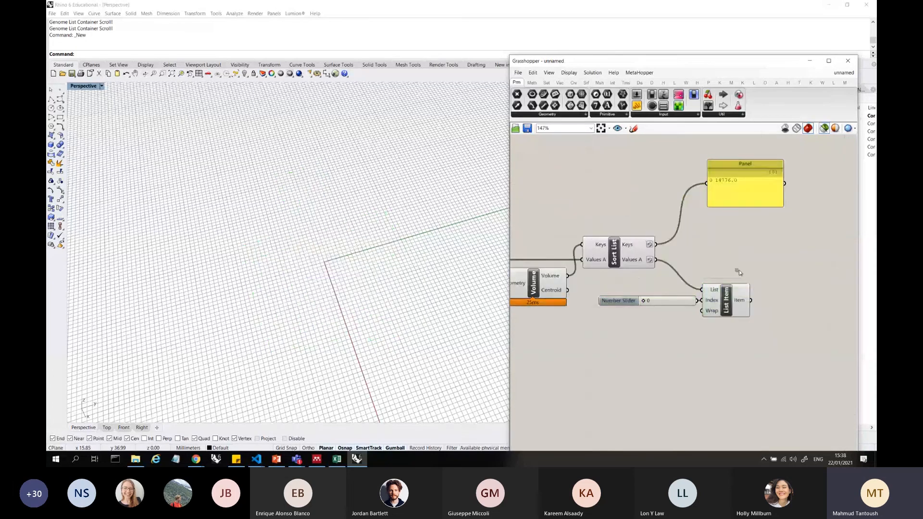
# Select List Item to preview the picked solid in the Rhino viewport
pyautogui.click(728, 301)
pyautogui.scroll(-3, 729, 341)
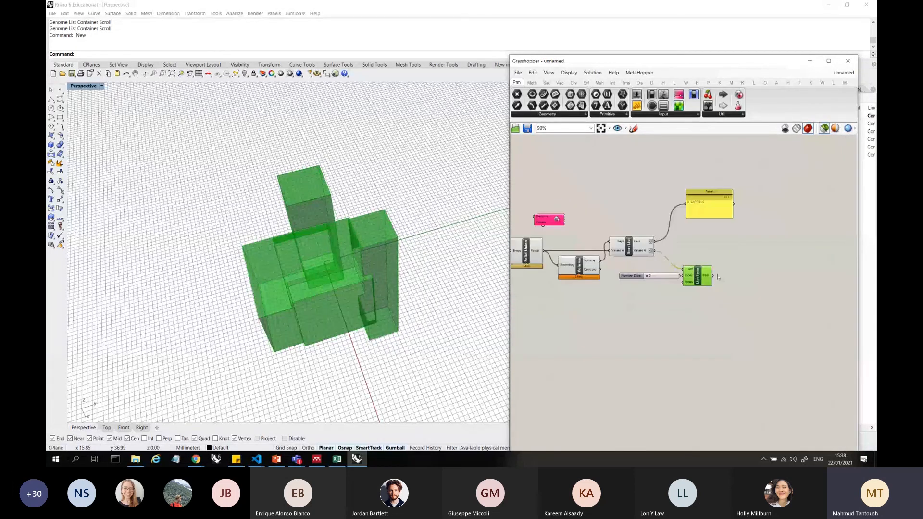
pyautogui.scroll(4, 705, 273)
pyautogui.scroll(-3, 704, 273)
# Connect Sort List's Keys output to List Item's List input in place of Values A
pyautogui.click(560, 246)
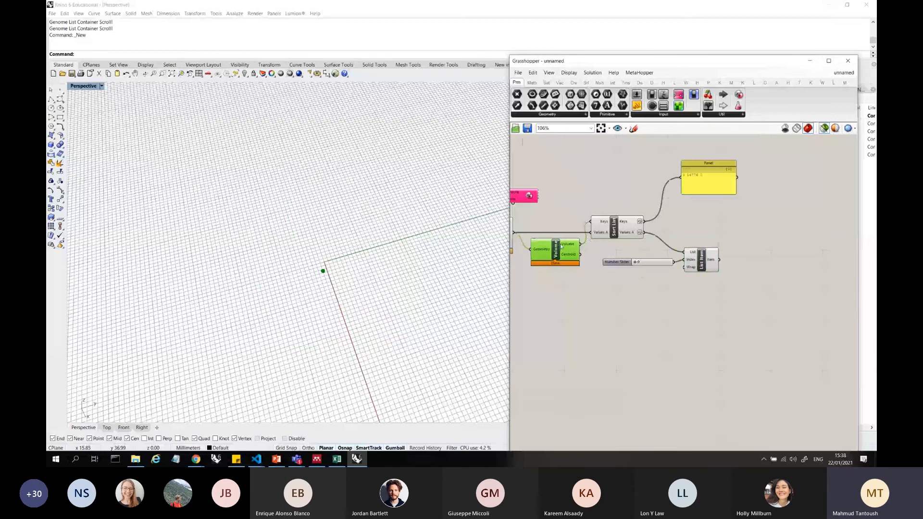
pyautogui.moveTo(570, 244)
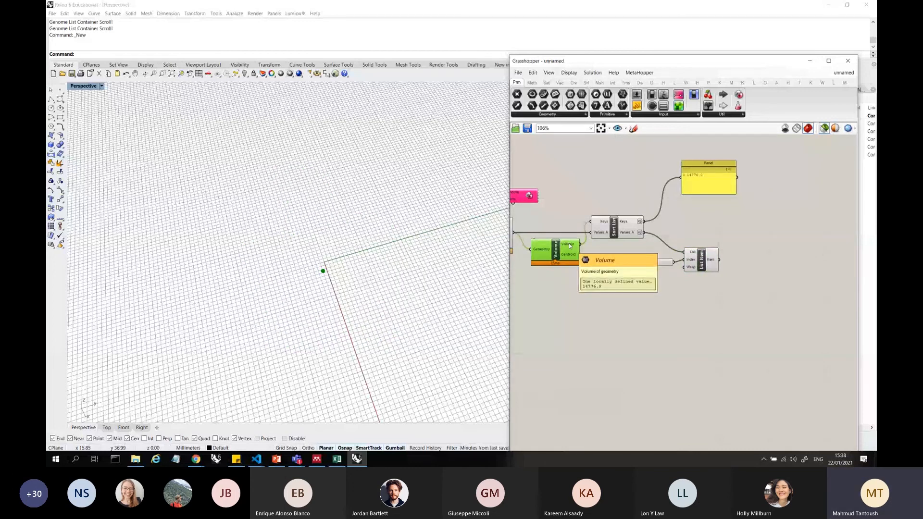
pyautogui.click(634, 221)
pyautogui.moveTo(647, 224); pyautogui.dragTo(681, 251)
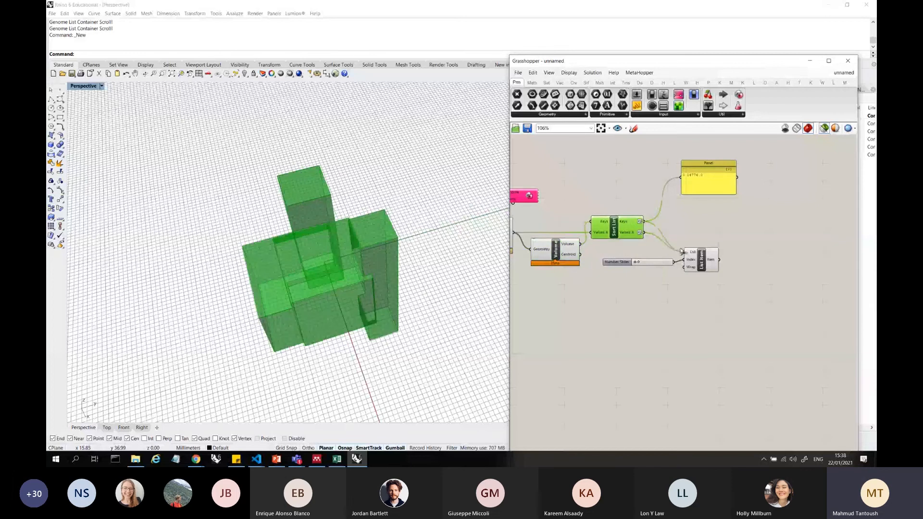
pyautogui.click(714, 265)
# Delete the existing Galapagos component and place a new one above the Volume component
pyautogui.scroll(-4, 711, 313)
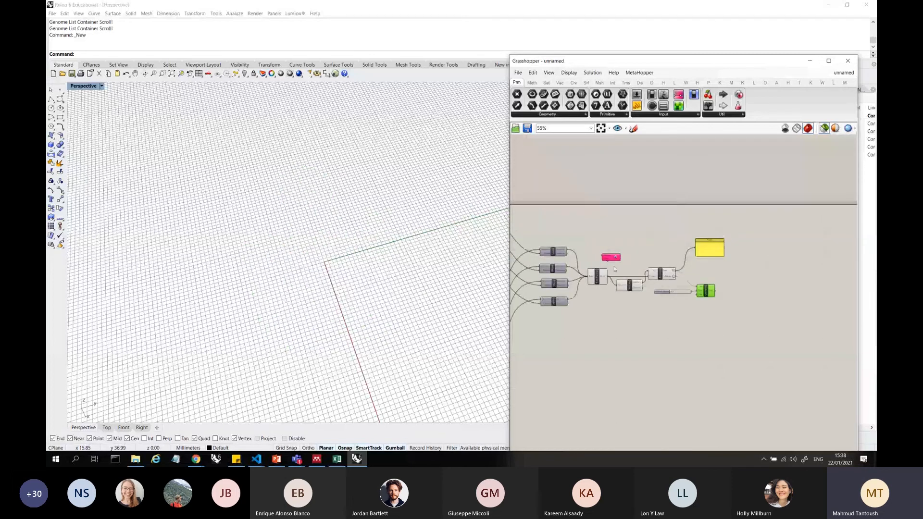
pyautogui.scroll(5, 615, 269)
pyautogui.click(611, 244)
pyautogui.press('Delete')
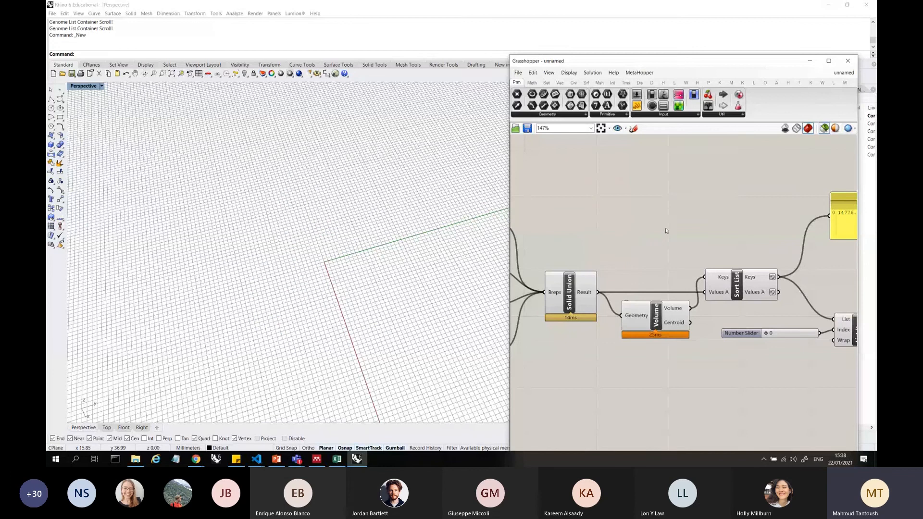
pyautogui.doubleClick(666, 228)
pyautogui.write('gala')
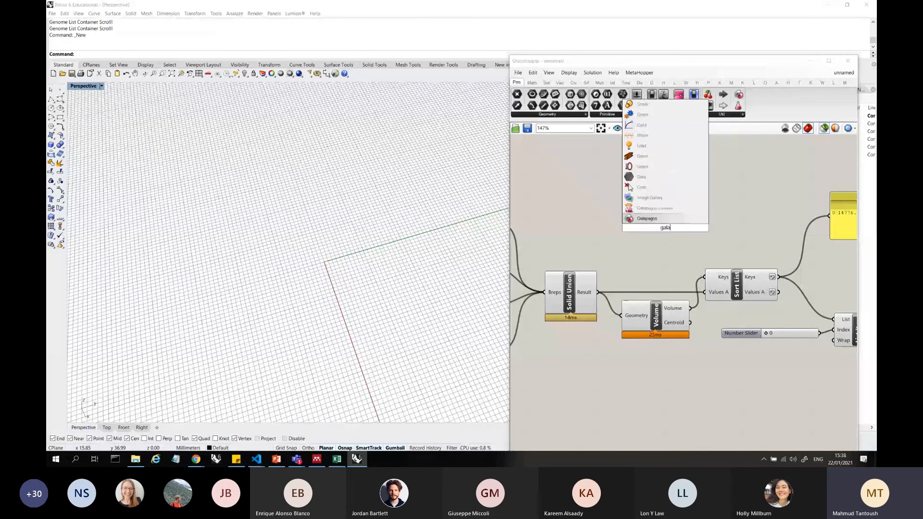
pyautogui.press('Return')
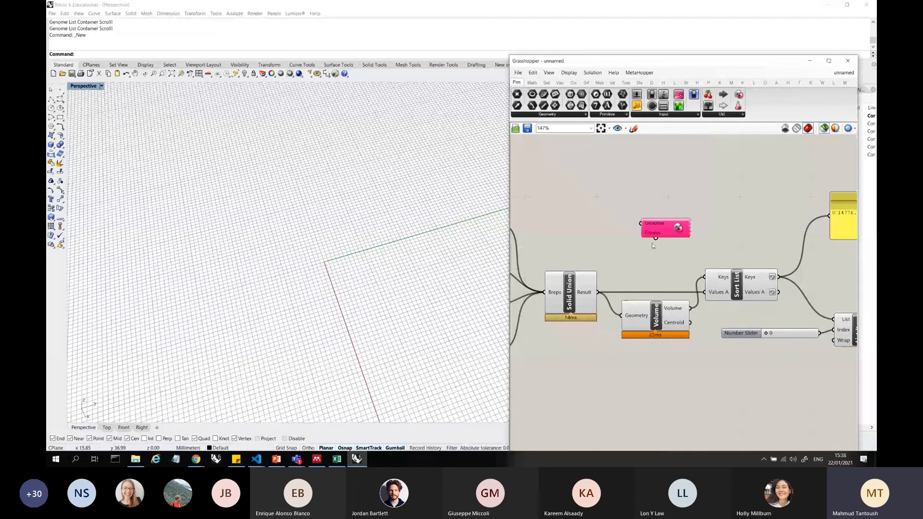
# Switch to Chrome, search for food4rhino in a new tab, and open the Food4Rhino website
pyautogui.click(196, 459)
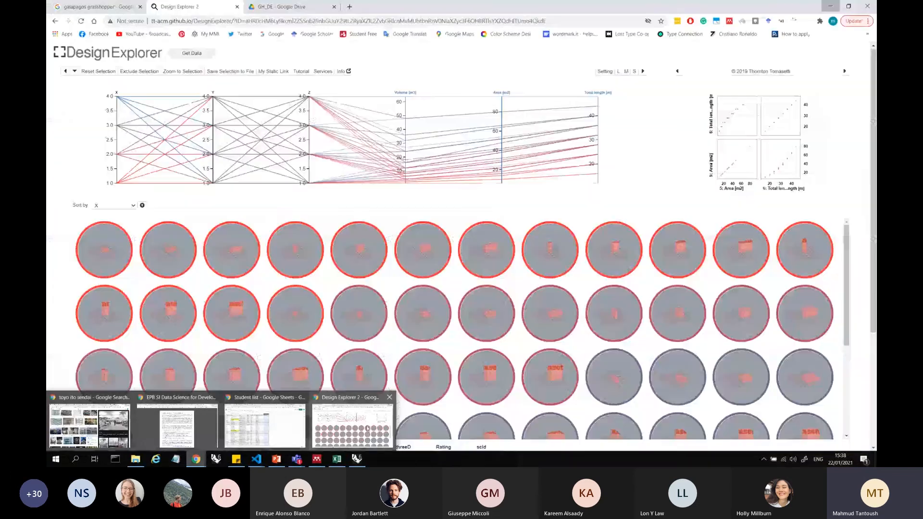
pyautogui.click(355, 422)
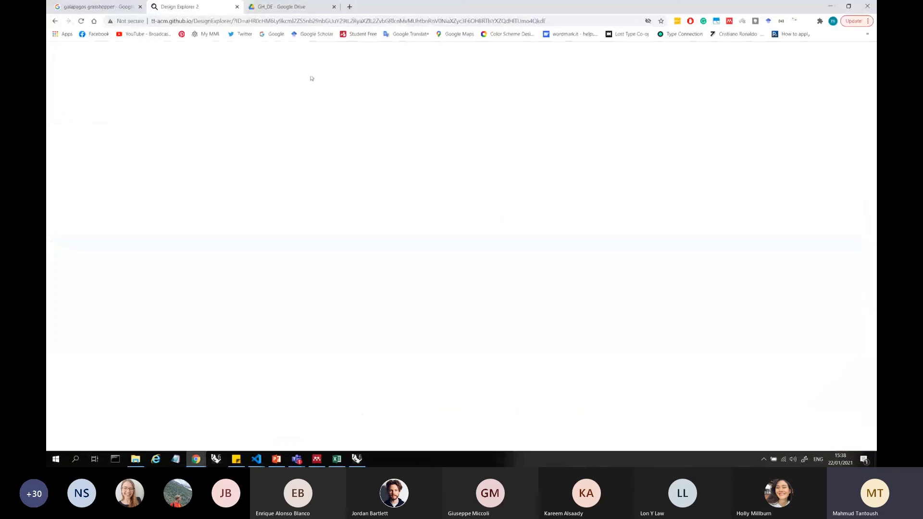
pyautogui.click(350, 7)
pyautogui.write('food')
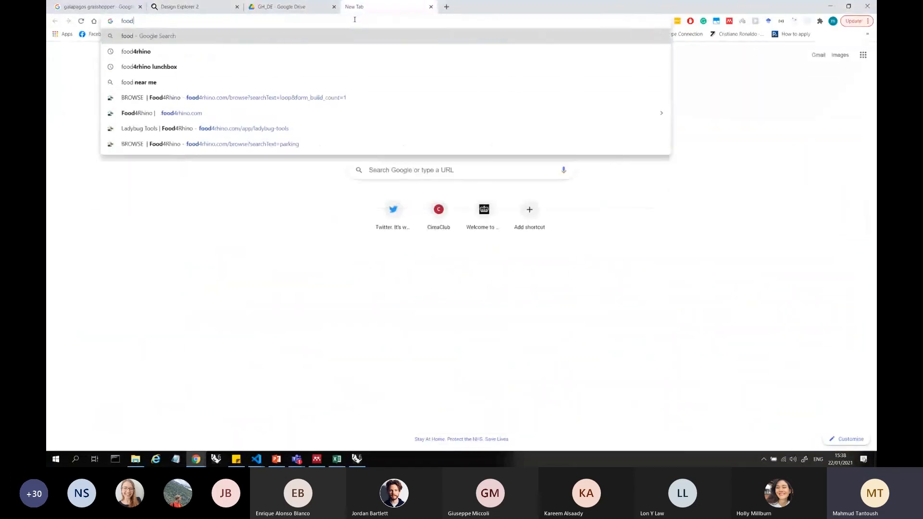
pyautogui.write('4rhino')
pyautogui.press('Return')
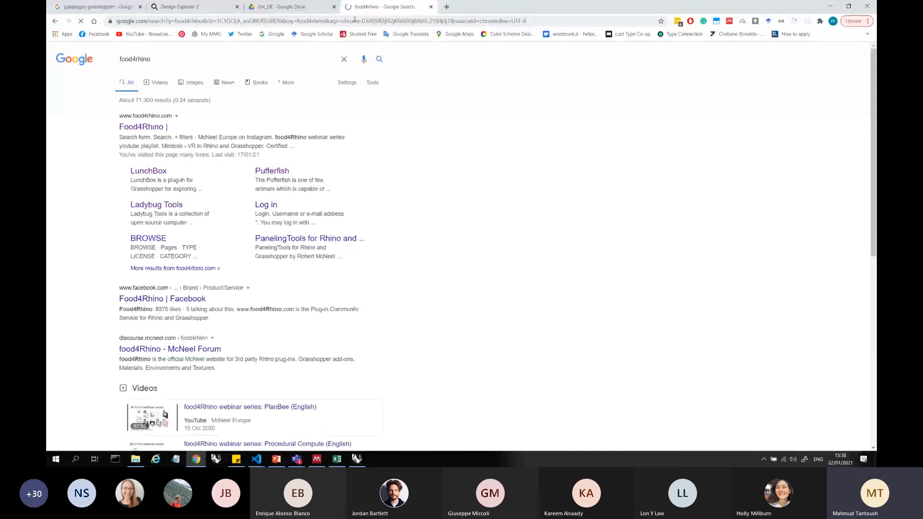
pyautogui.click(145, 127)
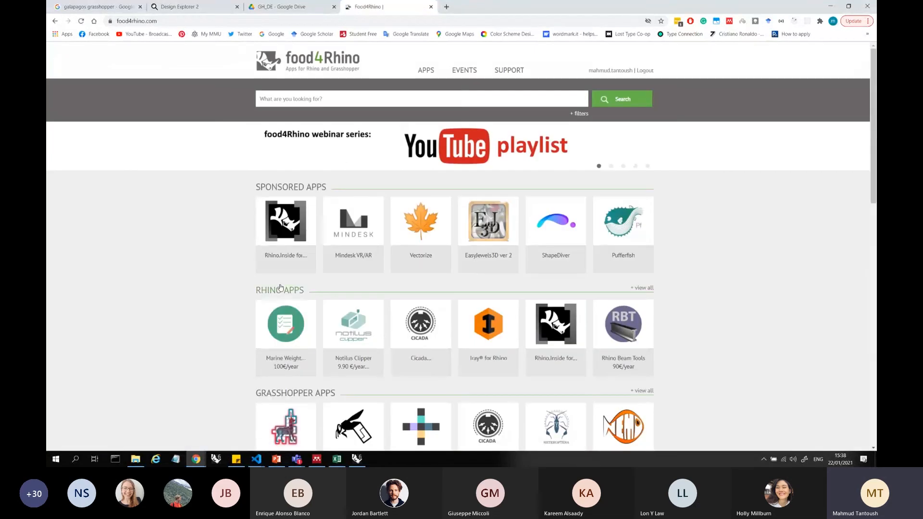
# Open the full list of Grasshopper apps and sort it by Downloads
pyautogui.scroll(-1, 281, 287)
pyautogui.click(469, 280)
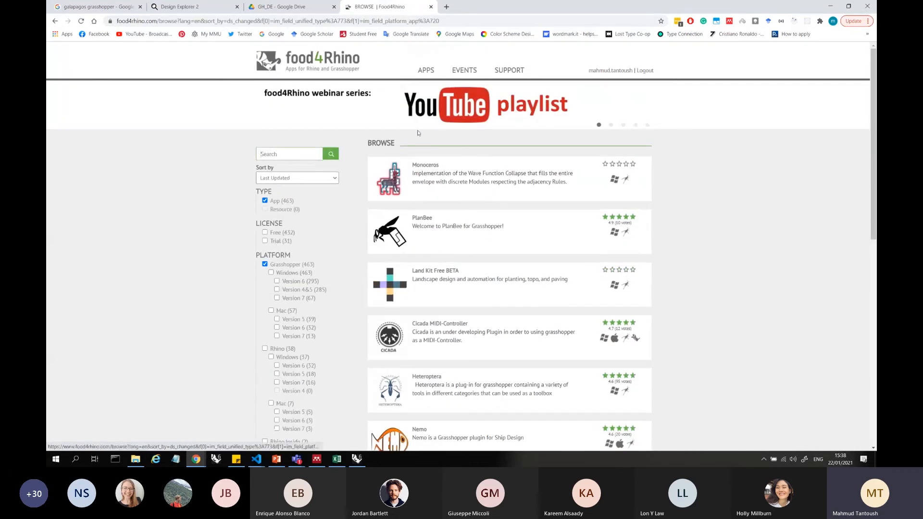
pyautogui.click(323, 179)
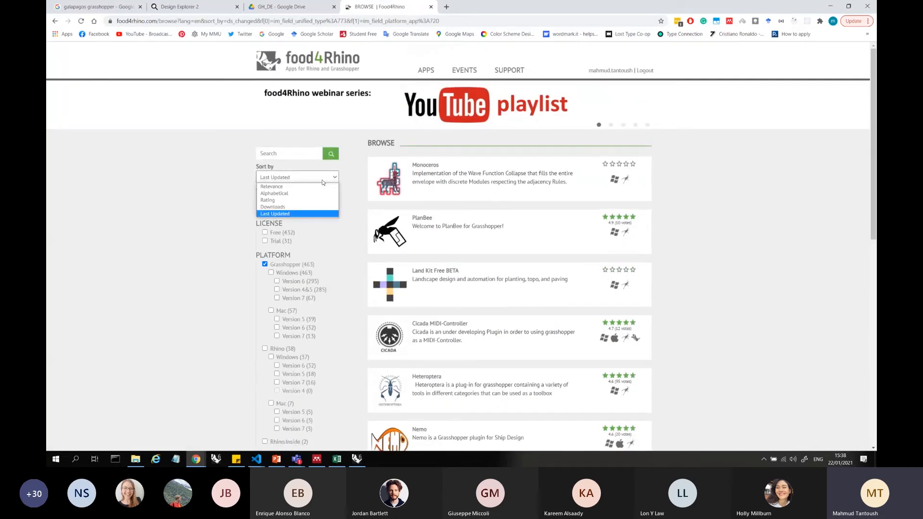
pyautogui.click(307, 206)
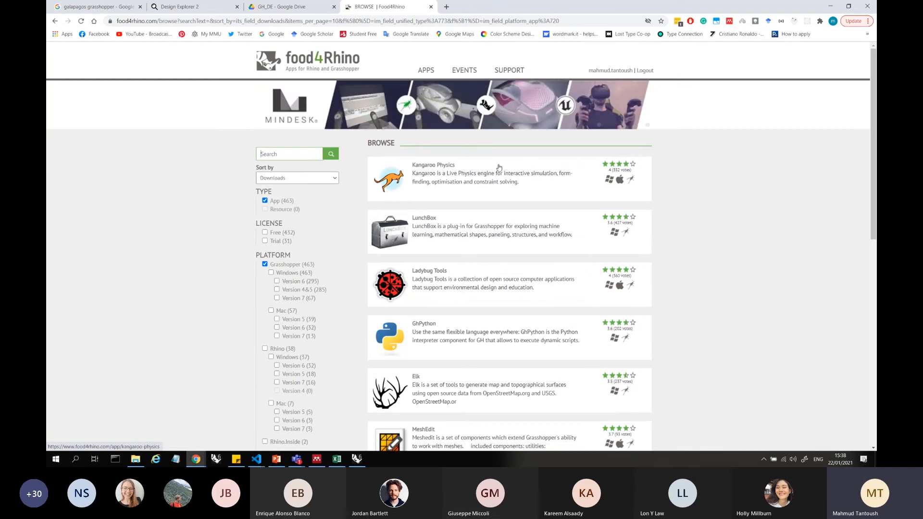
# Open the Kangaroo Physics page and examine its description and available download versions
pyautogui.click(527, 177)
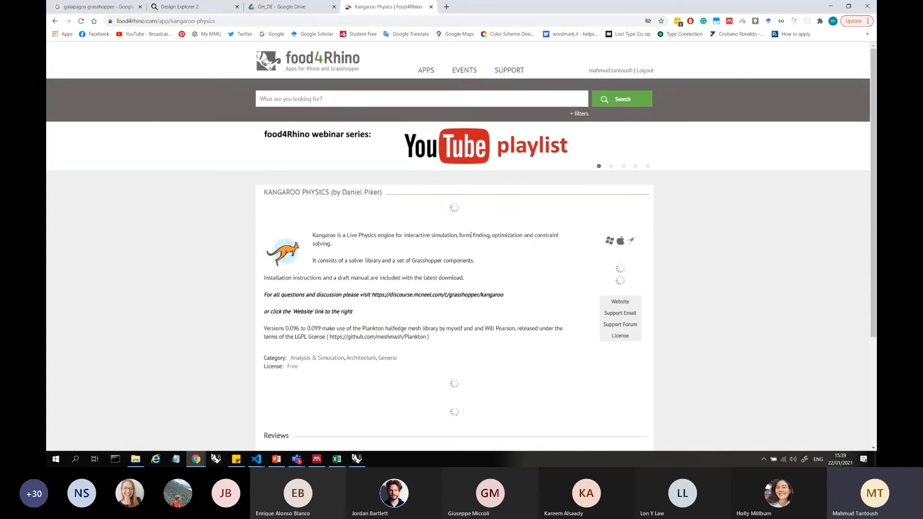
pyautogui.scroll(-3, 458, 164)
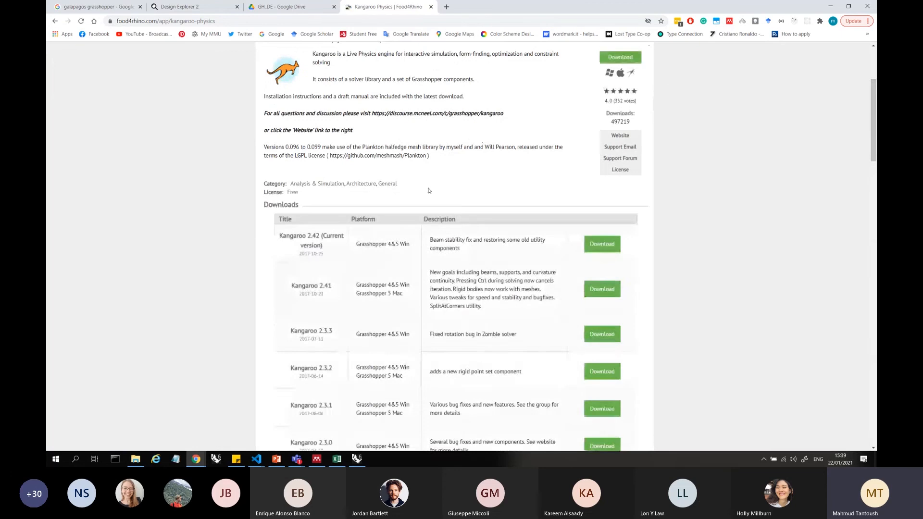
pyautogui.scroll(-3, 458, 173)
pyautogui.scroll(-9, 461, 178)
pyautogui.scroll(16, 488, 196)
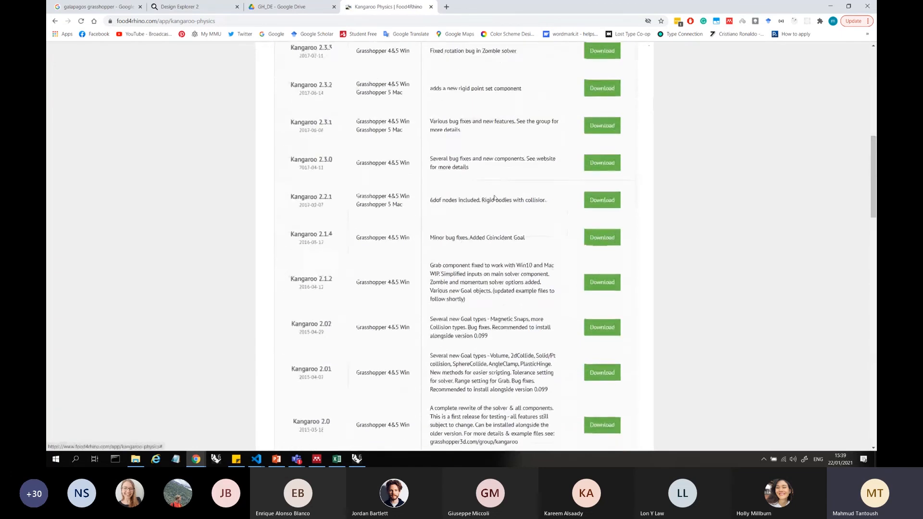
# Return to the app list and look through the most downloaded Grasshopper plug-ins
pyautogui.click(55, 21)
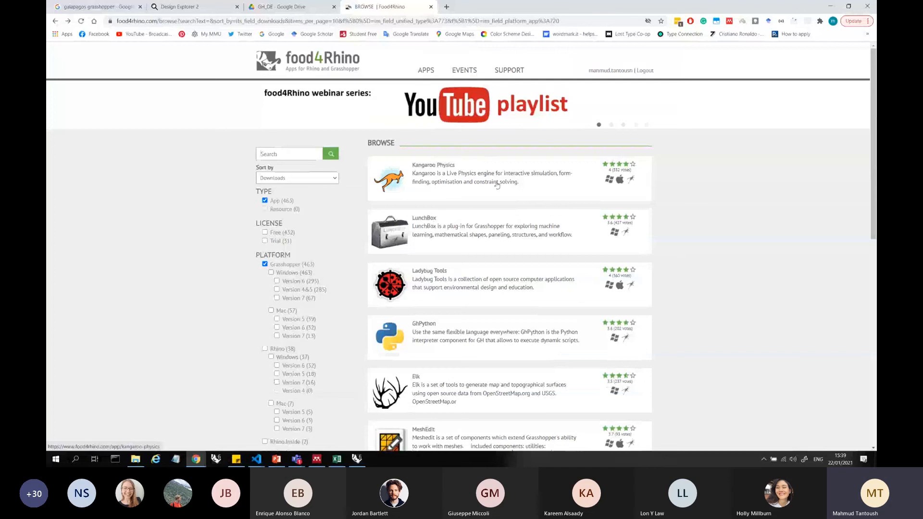
pyautogui.scroll(-4, 447, 166)
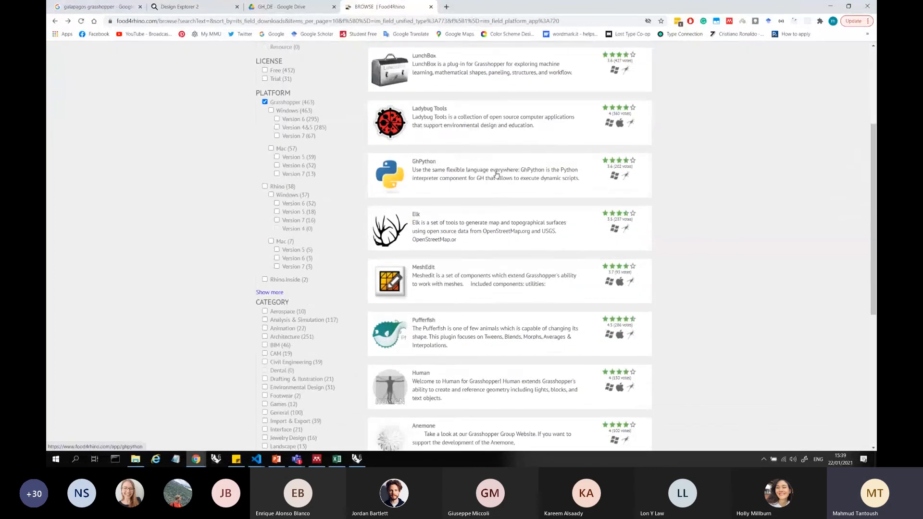
pyautogui.scroll(-3, 498, 244)
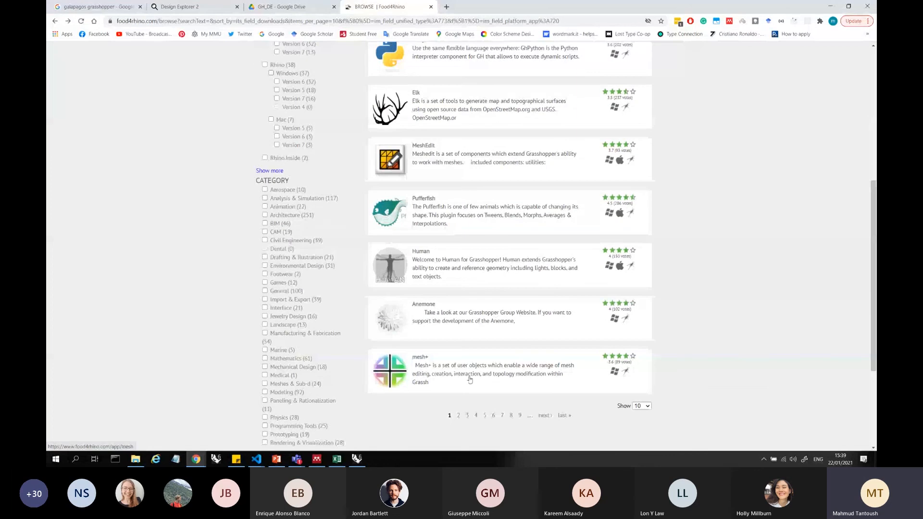
pyautogui.scroll(7, 498, 249)
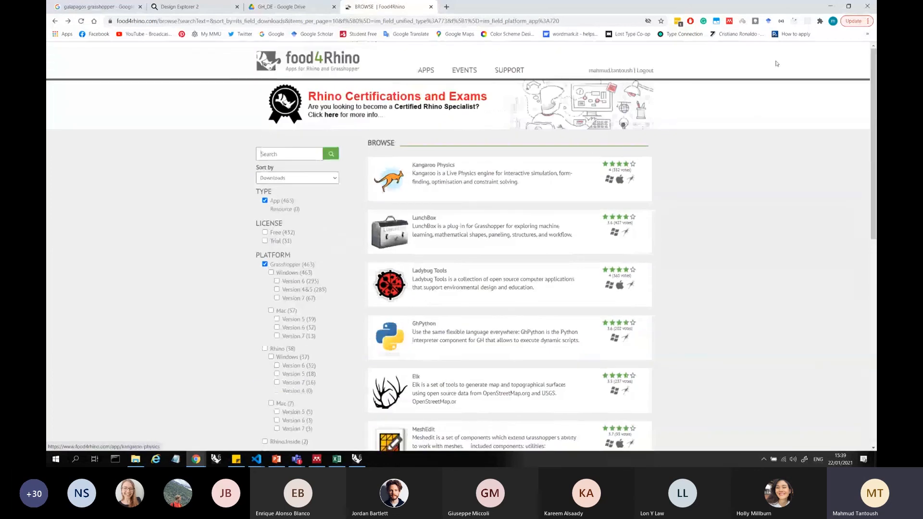
# Switch back to Grasshopper and reposition List Item and its number slider together nearer to Sort List
pyautogui.click(831, 6)
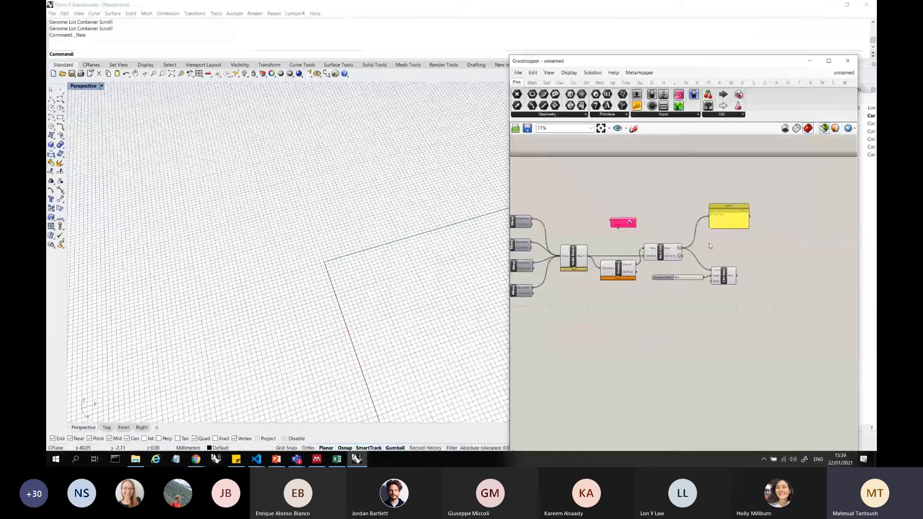
pyautogui.scroll(5, 727, 250)
pyautogui.moveTo(744, 291); pyautogui.dragTo(643, 374)
pyautogui.moveTo(745, 327); pyautogui.dragTo(734, 304)
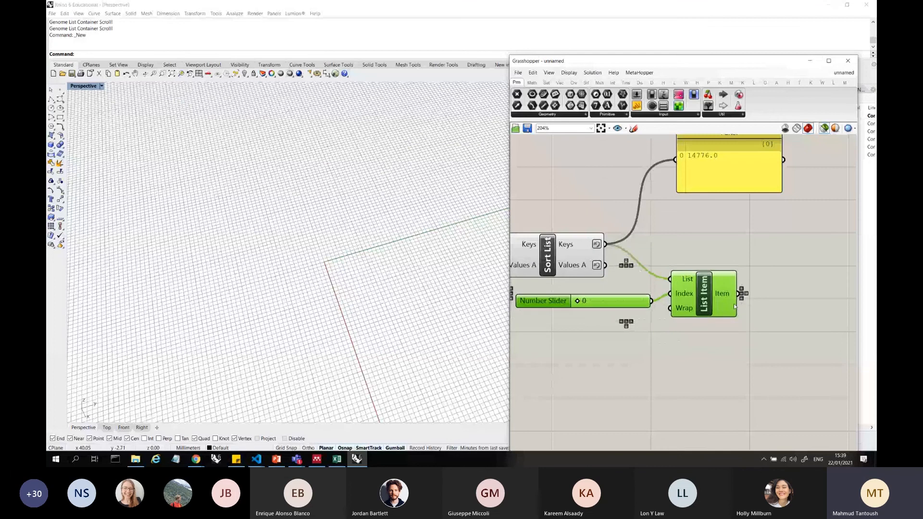
pyautogui.click(722, 387)
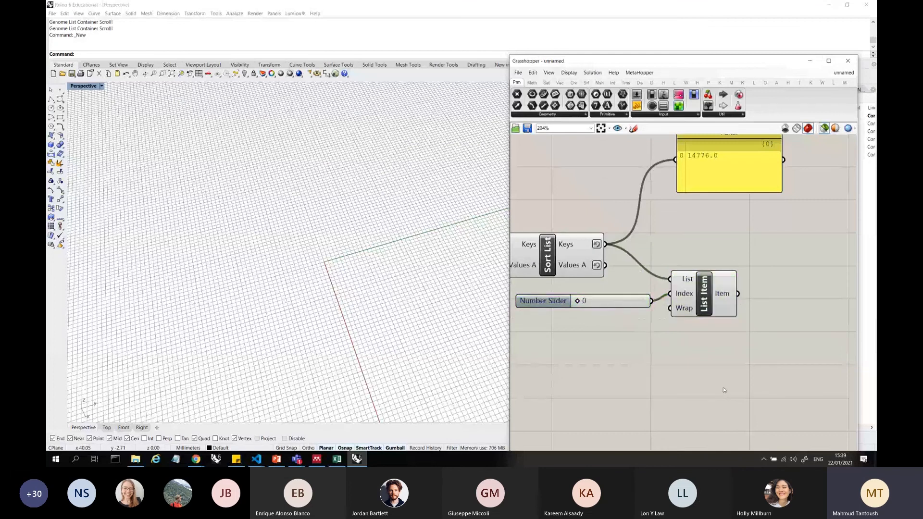
# Switch to Chrome and search Google in a new tab for "how to split box grasshopper"
pyautogui.moveTo(196, 459)
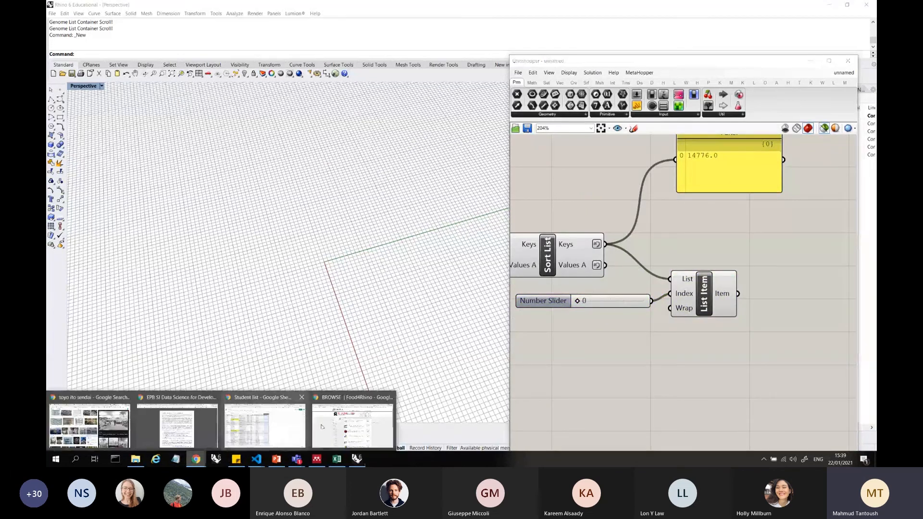
pyautogui.click(352, 426)
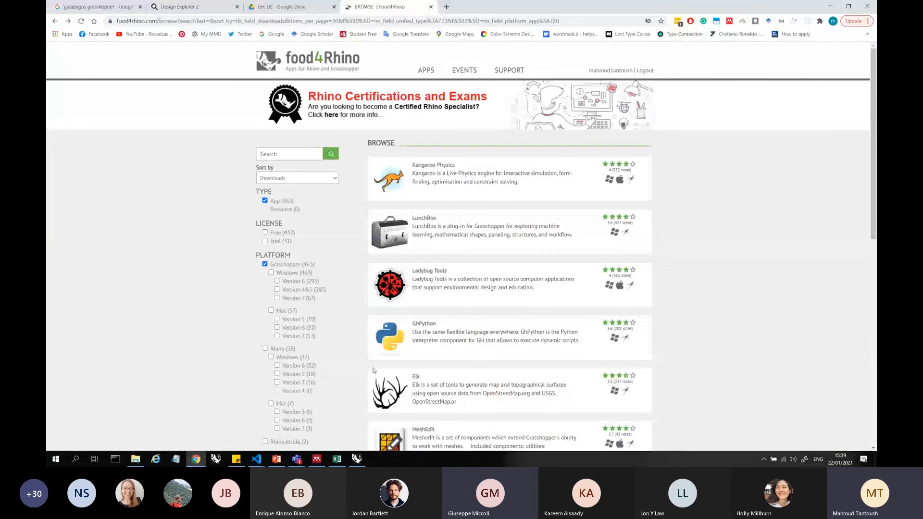
pyautogui.click(447, 8)
pyautogui.click(444, 24)
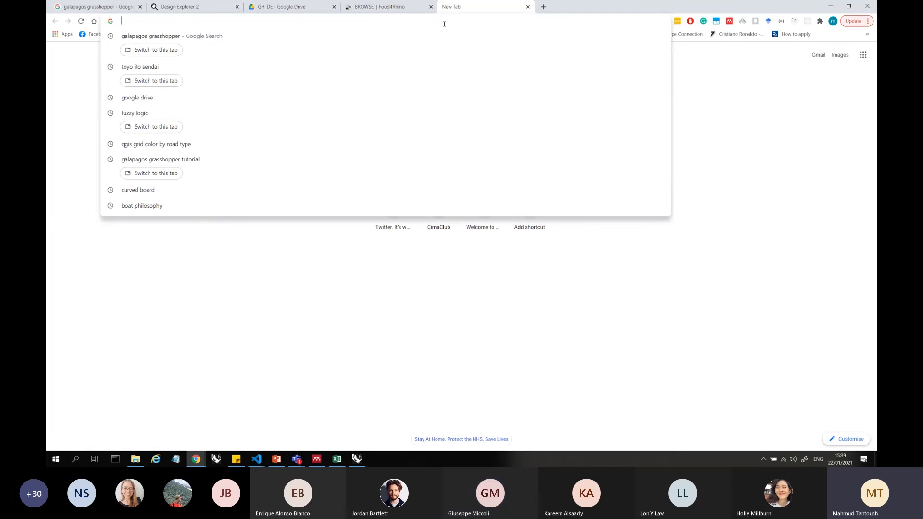
pyautogui.write('how to split ')
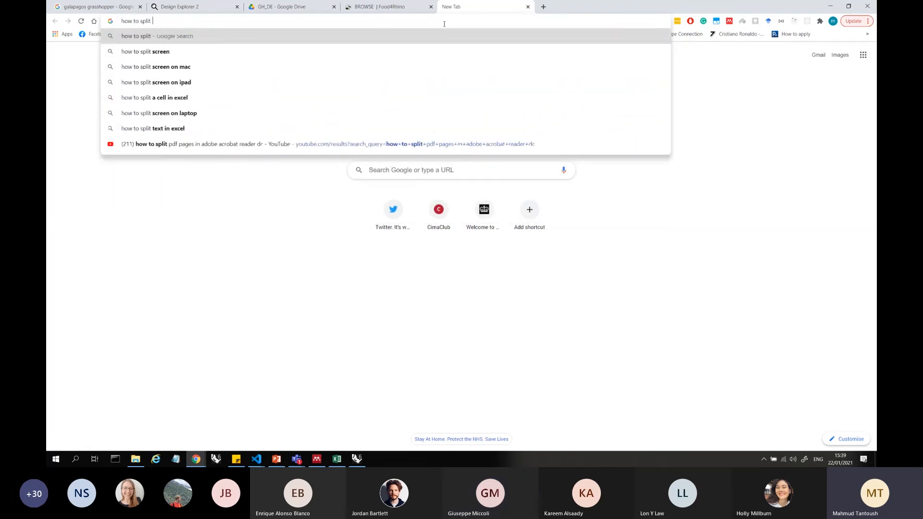
pyautogui.write('box grassho')
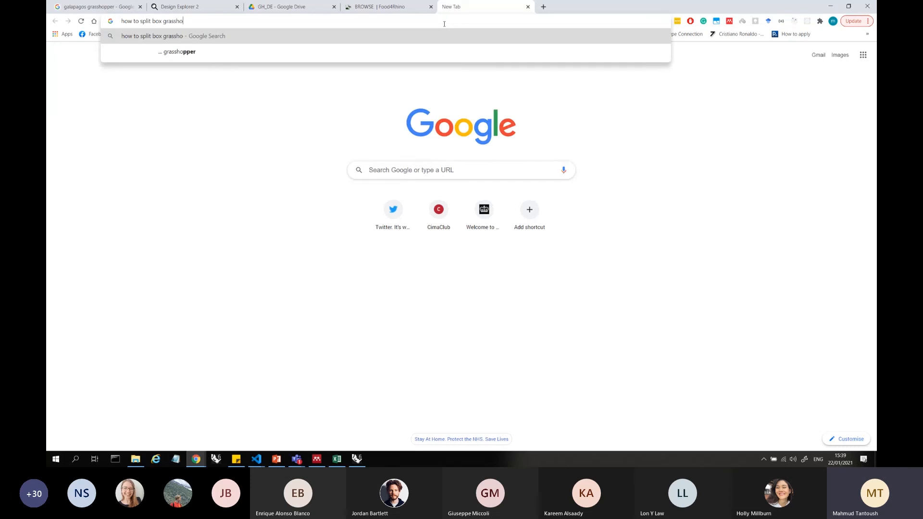
pyautogui.write('pper')
pyautogui.press('Return')
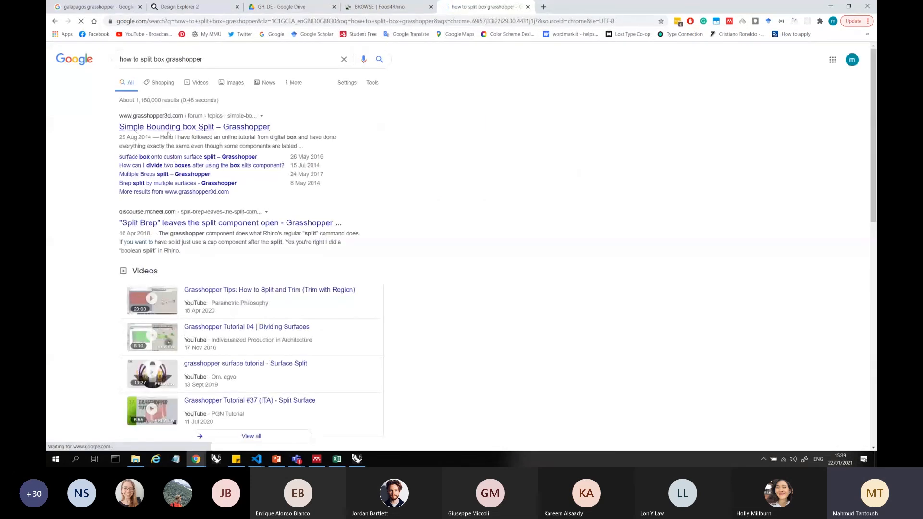
# Open the "Simple Bounding box Split" forum thread and examine the question and its replies
pyautogui.click(252, 127)
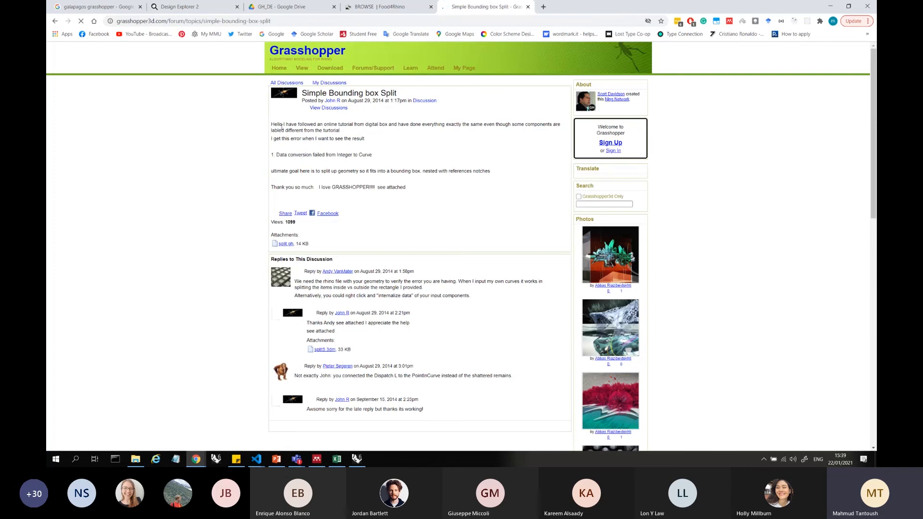
pyautogui.moveTo(273, 125); pyautogui.dragTo(385, 157)
pyautogui.click(473, 237)
pyautogui.scroll(-3, 452, 343)
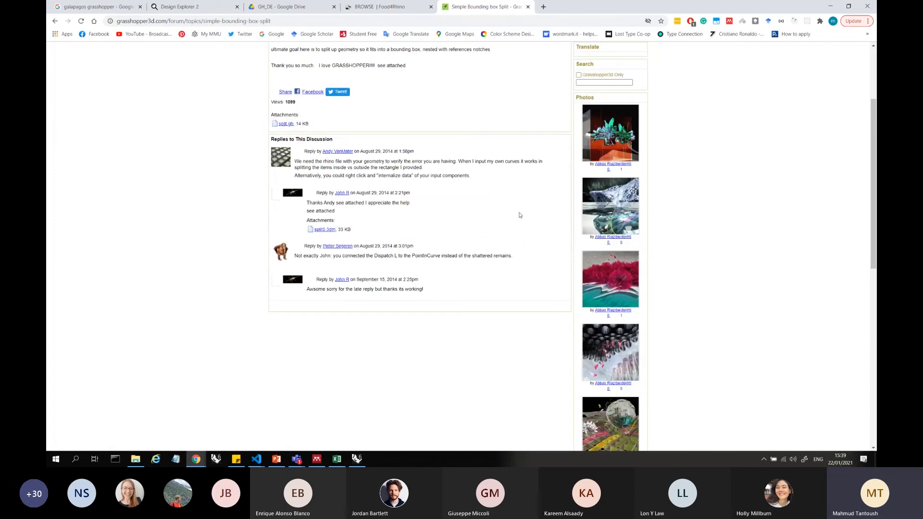
pyautogui.scroll(3, 240, 126)
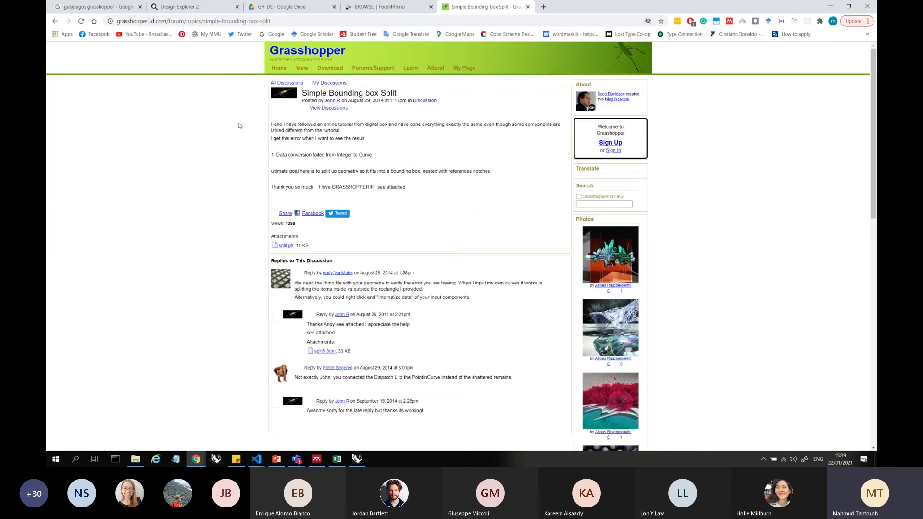
# Leave the forum thread, close the search tab and return to Grasshopper
pyautogui.click(53, 21)
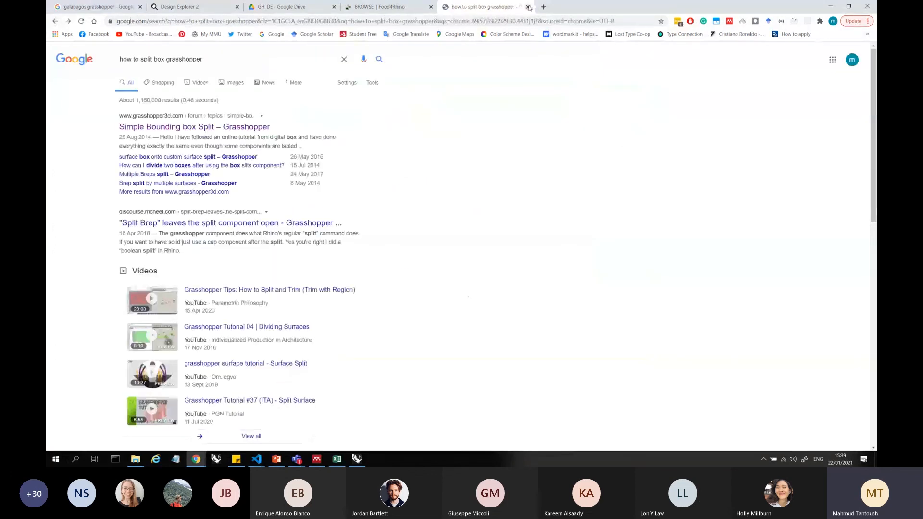
pyautogui.click(528, 6)
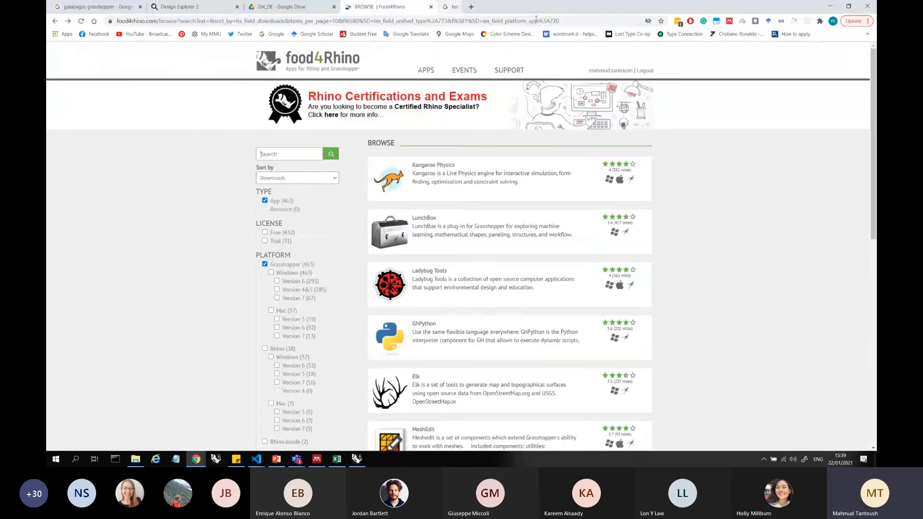
pyautogui.click(831, 7)
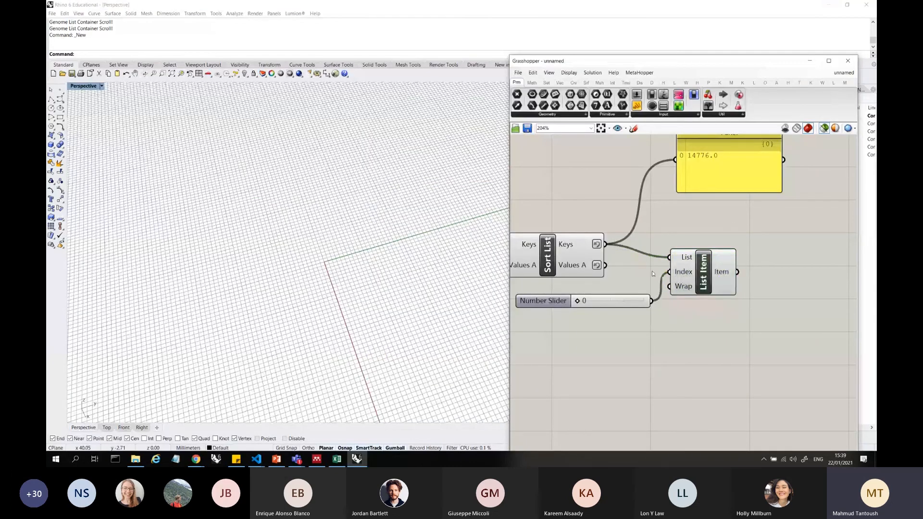
# Move the Galapagos component beside the List Item at the end of the definition
pyautogui.scroll(-2, 653, 274)
pyautogui.scroll(2, 704, 198)
pyautogui.scroll(-5, 714, 199)
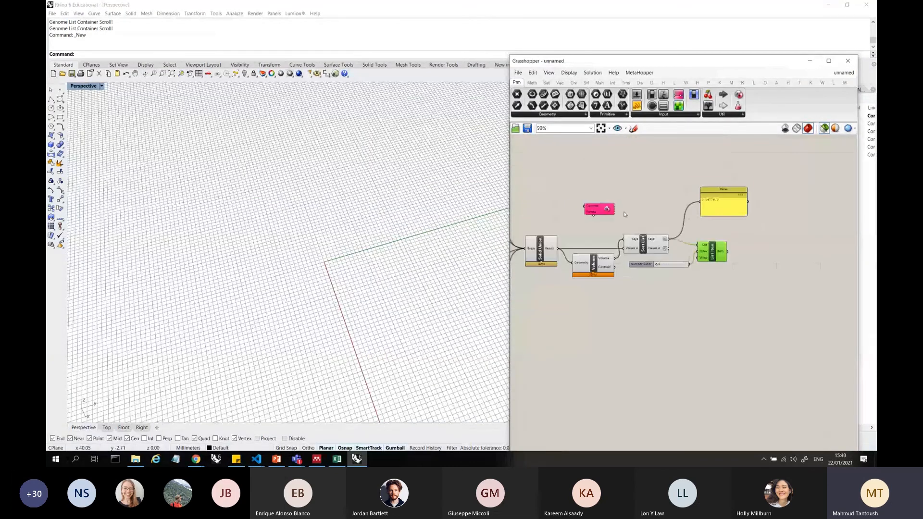
pyautogui.moveTo(599, 210); pyautogui.dragTo(752, 234)
pyautogui.scroll(-1, 720, 258)
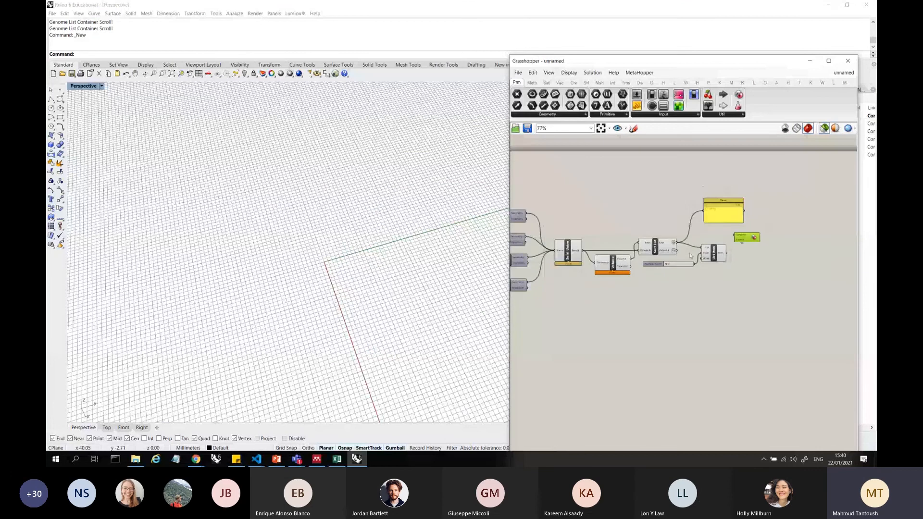
pyautogui.scroll(4, 761, 250)
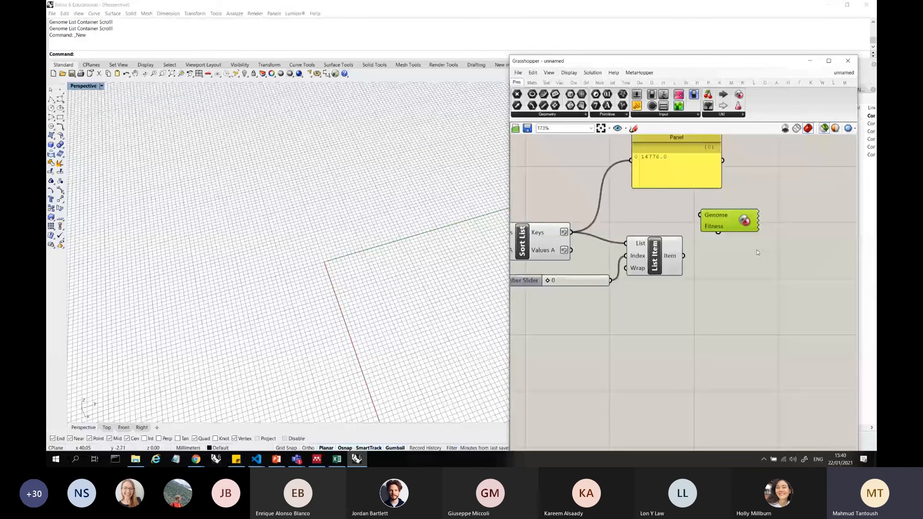
pyautogui.scroll(3, 751, 236)
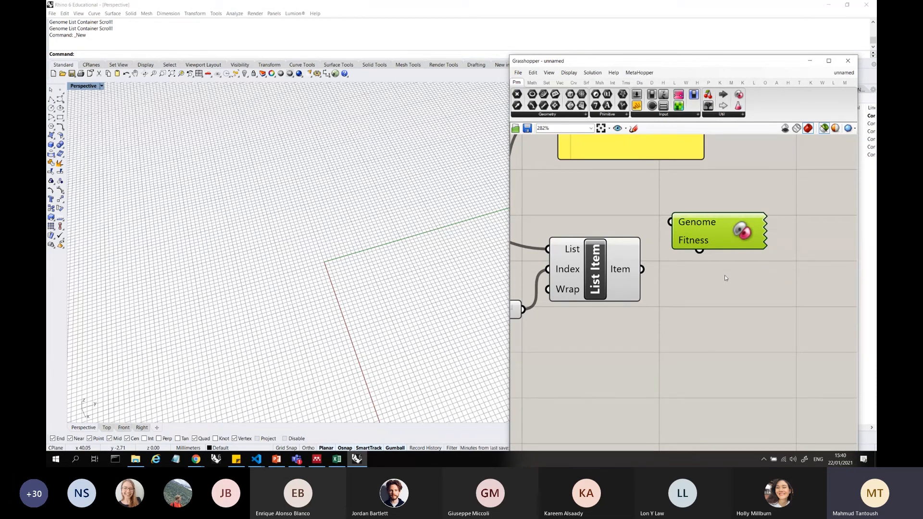
# Move the Galapagos component back to the start of the definition, beside the Vector XYZ components and their sliders
pyautogui.scroll(-4, 715, 226)
pyautogui.moveTo(713, 224); pyautogui.dragTo(728, 176)
pyautogui.scroll(-4, 776, 219)
pyautogui.scroll(-4, 745, 212)
pyautogui.scroll(4, 635, 192)
pyautogui.scroll(-2, 728, 174)
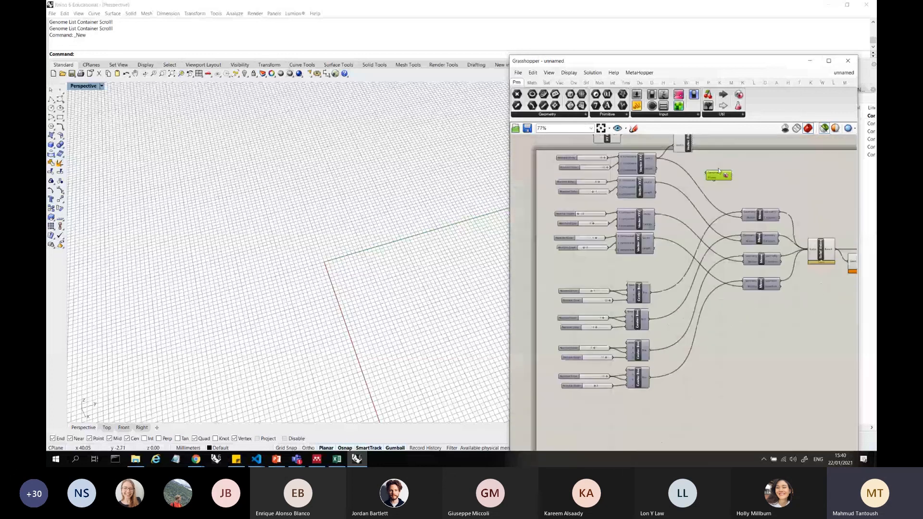
pyautogui.scroll(1, 683, 172)
pyautogui.moveTo(664, 168); pyautogui.dragTo(692, 175, button='right')
# Connect the Galapagos Genome input to both number sliders of the first Vector XYZ component
pyautogui.moveTo(618, 163)
pyautogui.mouseDown()
pyautogui.moveTo(693, 166)
pyautogui.moveTo(734, 179)
pyautogui.moveTo(755, 159)
pyautogui.moveTo(619, 164)
pyautogui.mouseUp()
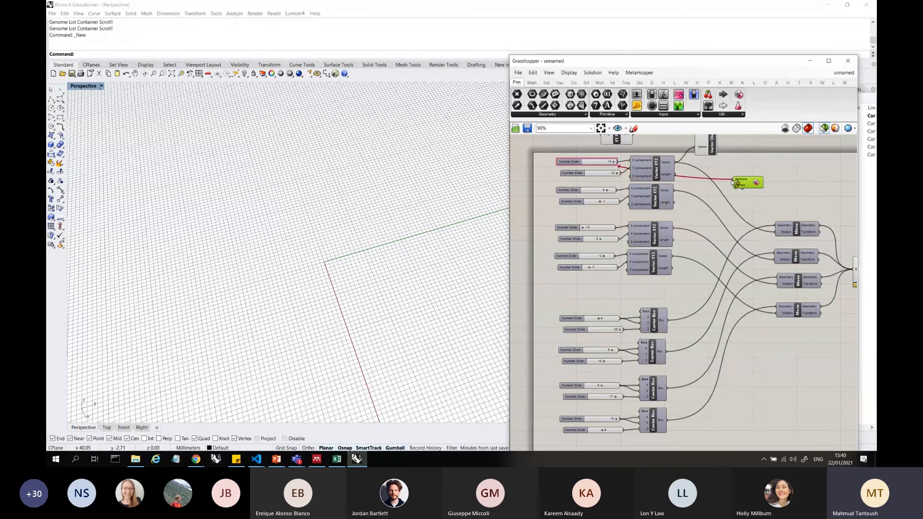
pyautogui.scroll(3, 606, 169)
pyautogui.moveTo(607, 170); pyautogui.dragTo(621, 183)
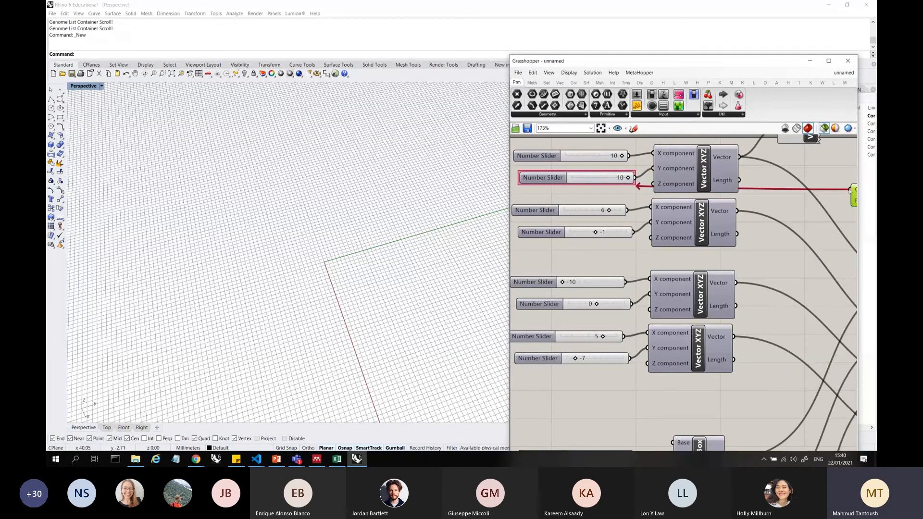
pyautogui.keyDown('shift'); pyautogui.moveTo(849, 190); pyautogui.dragTo(626, 159); pyautogui.keyUp('shift')
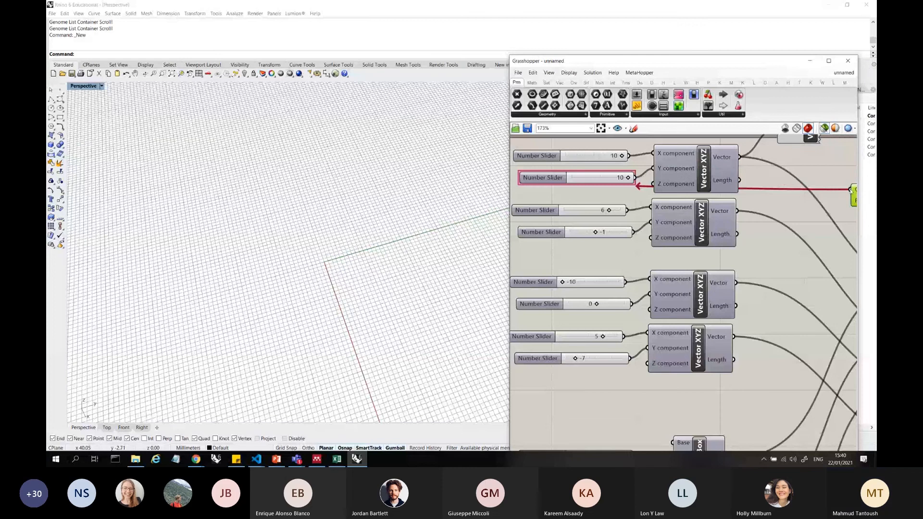
pyautogui.keyDown('shift'); pyautogui.moveTo(851, 190); pyautogui.dragTo(625, 161); pyautogui.keyUp('shift')
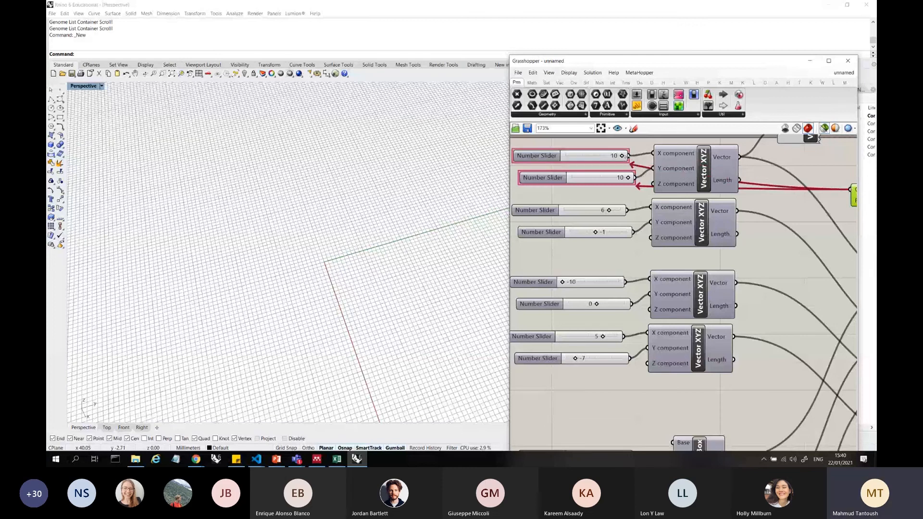
# Connect the Galapagos Genome input to the six number sliders of the other three Vector XYZ components
pyautogui.scroll(-2, 663, 155)
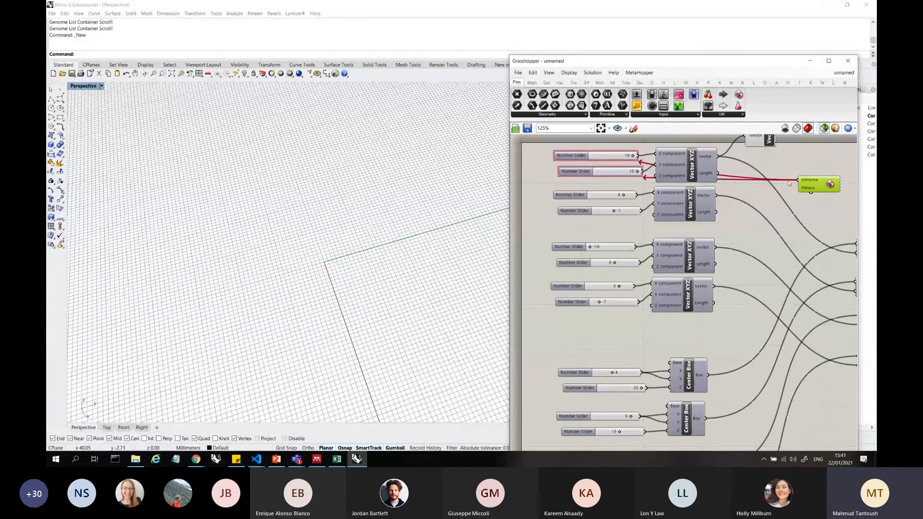
pyautogui.keyDown('shift'); pyautogui.moveTo(801, 181); pyautogui.dragTo(634, 246); pyautogui.keyUp('shift')
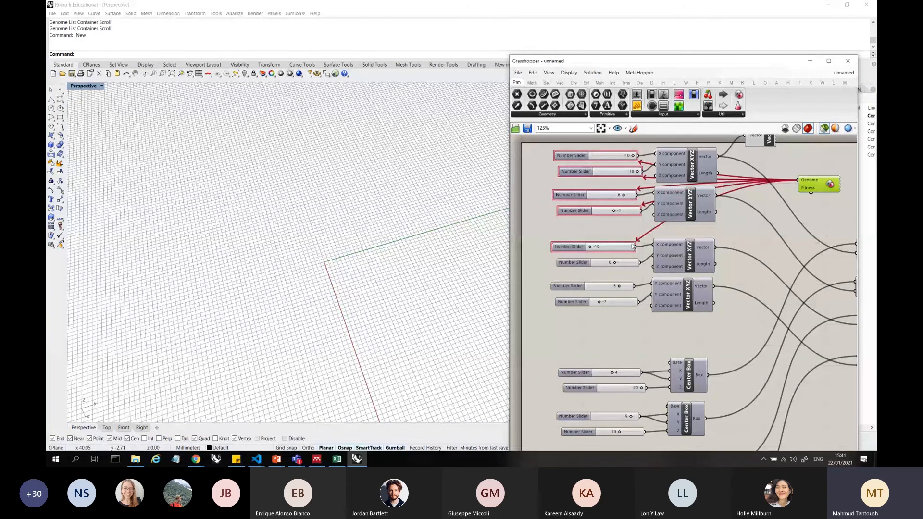
pyautogui.keyDown('shift'); pyautogui.moveTo(801, 182); pyautogui.dragTo(639, 262); pyautogui.keyUp('shift')
pyautogui.keyDown('shift'); pyautogui.moveTo(799, 182); pyautogui.dragTo(637, 287); pyautogui.keyUp('shift')
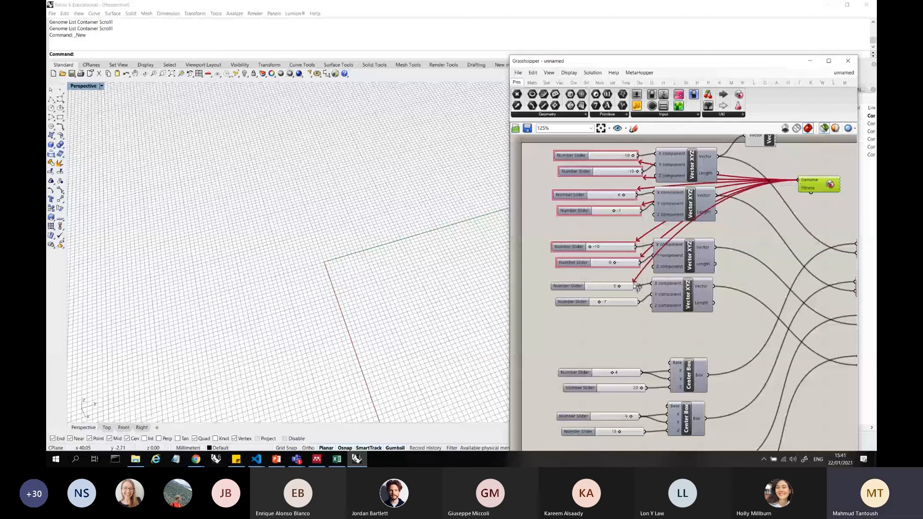
pyautogui.keyDown('shift'); pyautogui.moveTo(800, 182); pyautogui.dragTo(637, 301); pyautogui.keyUp('shift')
# Move Galapagos above the Panel at the end of the definition and connect its Fitness input to List Item's Item output
pyautogui.scroll(-3, 590, 288)
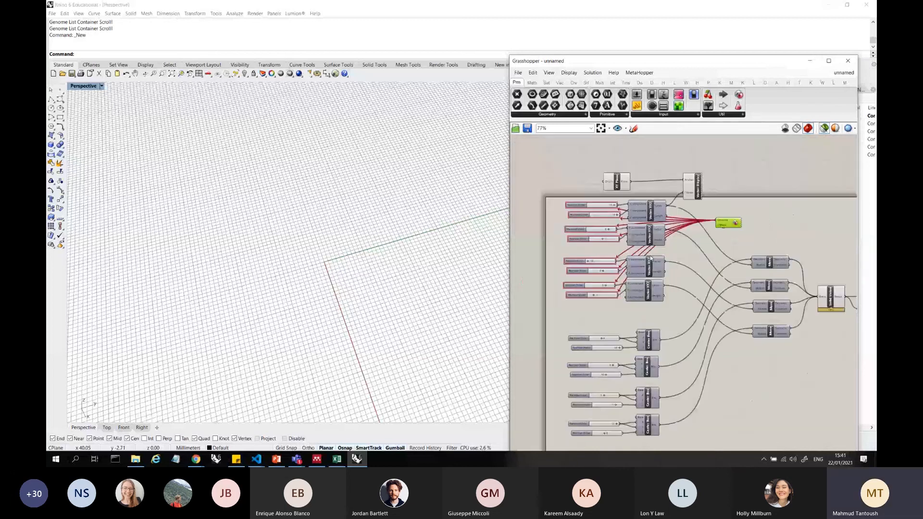
pyautogui.scroll(2, 673, 213)
pyautogui.moveTo(752, 227); pyautogui.dragTo(789, 172)
pyautogui.scroll(-3, 621, 201)
pyautogui.scroll(-2, 621, 223)
pyautogui.scroll(5, 814, 240)
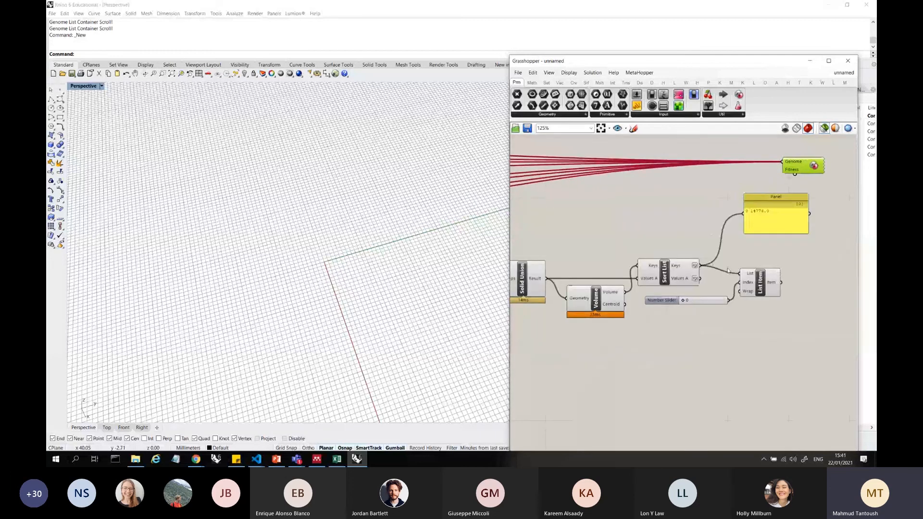
pyautogui.moveTo(781, 282); pyautogui.dragTo(798, 172)
# Turn off the selected-objects-only preview so that all component geometry is drawn in the Rhino viewport
pyautogui.scroll(2, 755, 216)
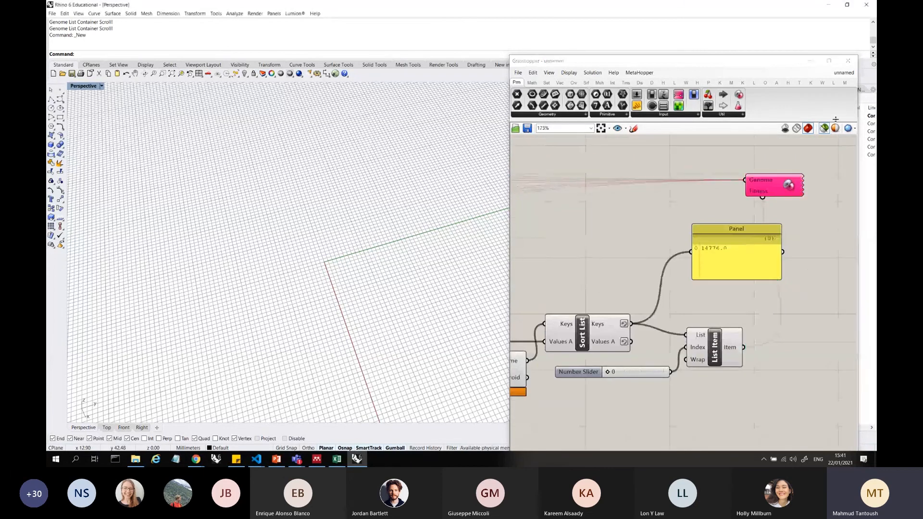
pyautogui.click(825, 128)
# Duplicate the List Item with its index slider below the original and feed its List input from Sort List's Values A output
pyautogui.moveTo(743, 384); pyautogui.dragTo(705, 333)
pyautogui.scroll(-3, 781, 339)
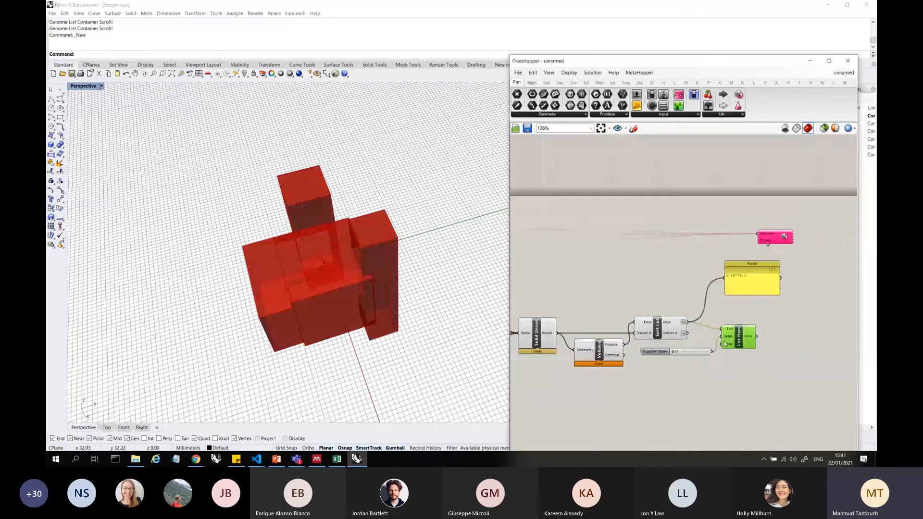
pyautogui.scroll(2, 702, 380)
pyautogui.click(725, 381)
pyautogui.moveTo(761, 373); pyautogui.dragTo(750, 401)
pyautogui.moveTo(682, 326); pyautogui.dragTo(726, 383)
pyautogui.click(759, 400)
pyautogui.click(752, 332)
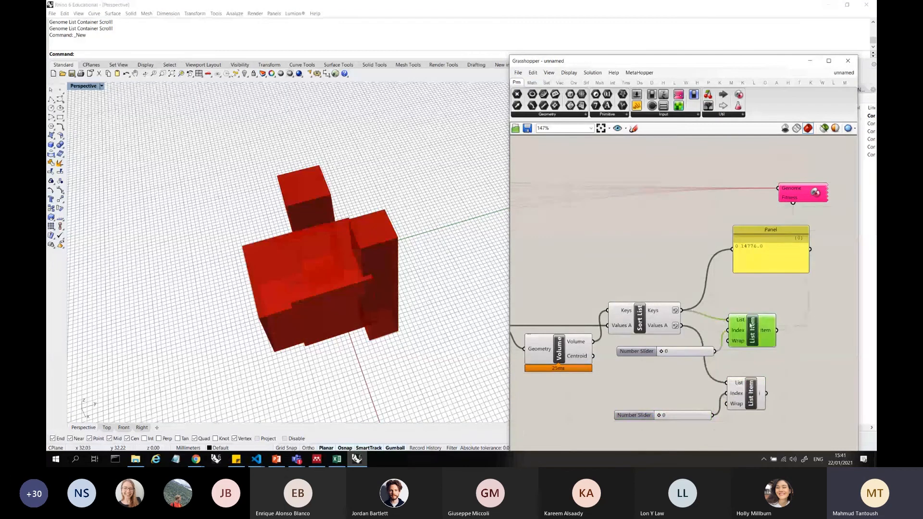
# Turn off the preview of the components upstream of the two List Items
pyautogui.scroll(-4, 824, 314)
pyautogui.moveTo(735, 339); pyautogui.dragTo(551, 199)
pyautogui.rightClick(590, 172)
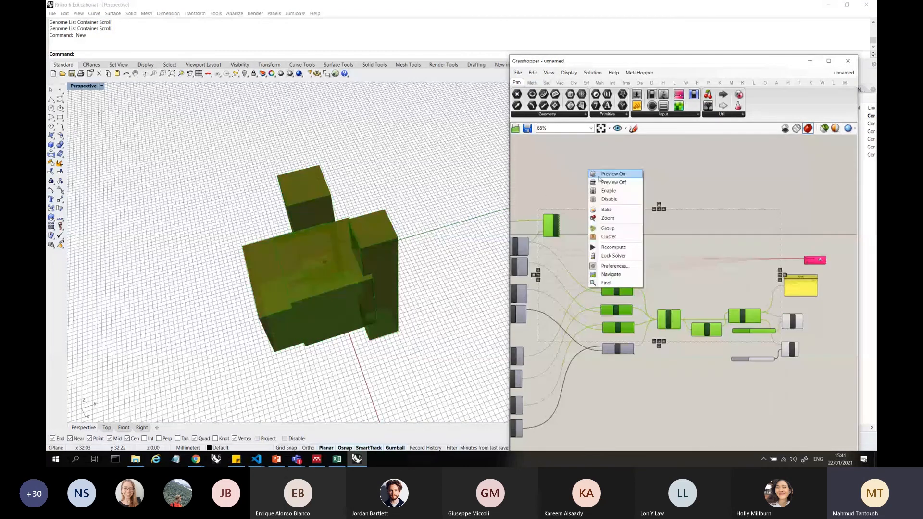
pyautogui.click(600, 175)
# Turn off the preview of the XY Plane component and inspect the united boxes in the Perspective viewport
pyautogui.scroll(-4, 604, 181)
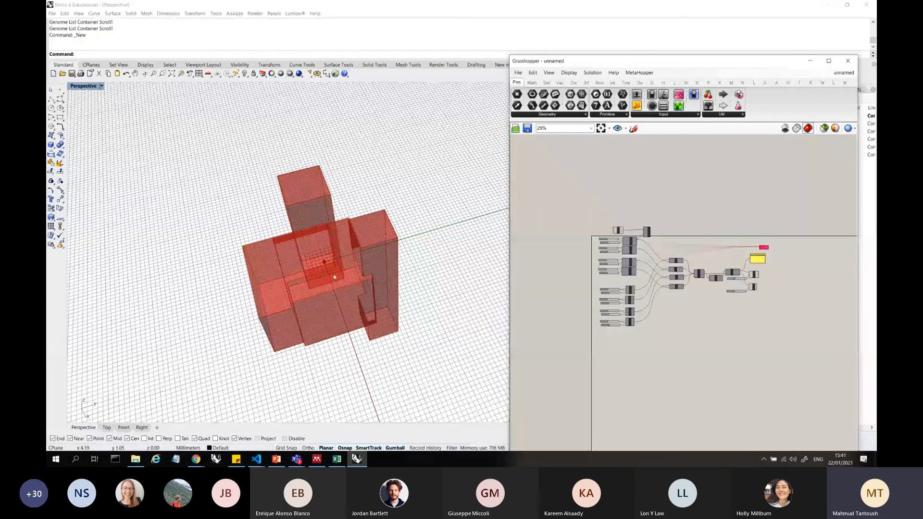
pyautogui.moveTo(335, 277); pyautogui.dragTo(365, 250, button='right')
pyautogui.scroll(5, 618, 232)
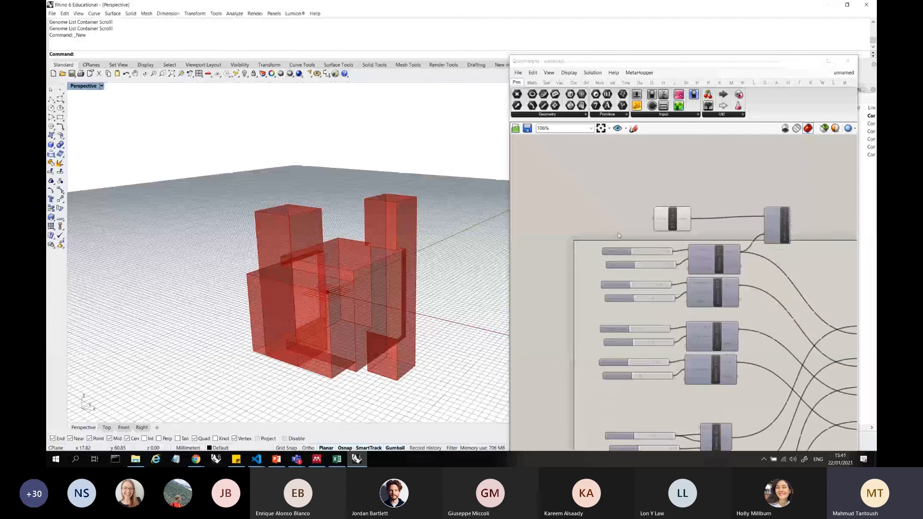
pyautogui.scroll(-2, 628, 185)
pyautogui.moveTo(630, 184); pyautogui.dragTo(673, 220)
pyautogui.scroll(3, 651, 188)
pyautogui.rightClick(651, 187)
pyautogui.click(670, 200)
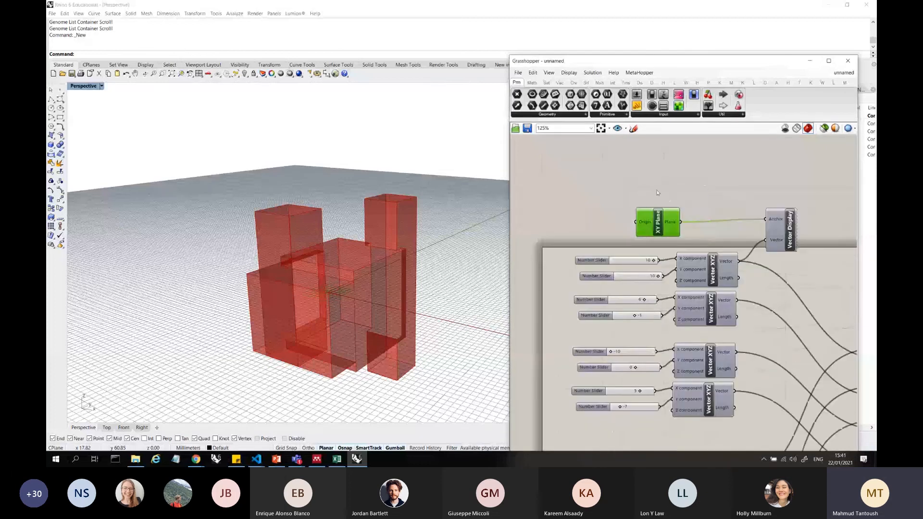
pyautogui.click(670, 199)
pyautogui.moveTo(373, 230); pyautogui.dragTo(363, 268, button='right')
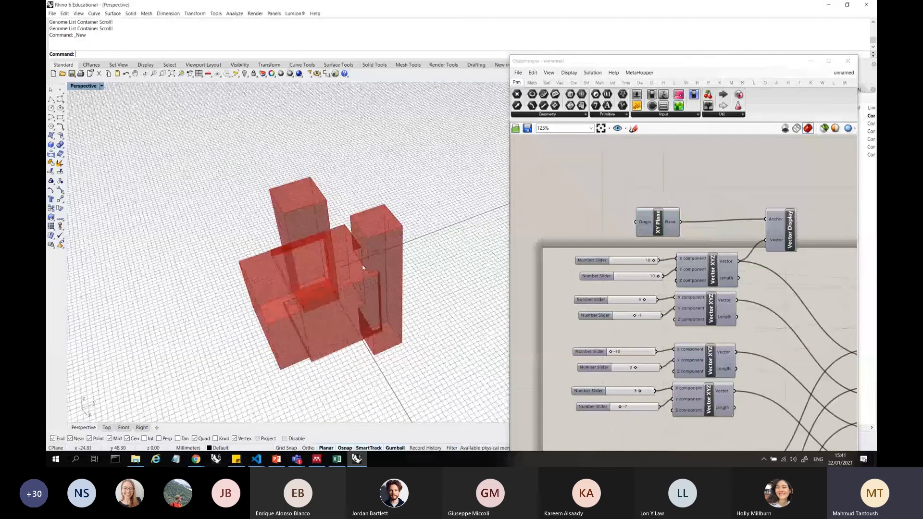
pyautogui.scroll(-3, 769, 262)
pyautogui.scroll(7, 793, 268)
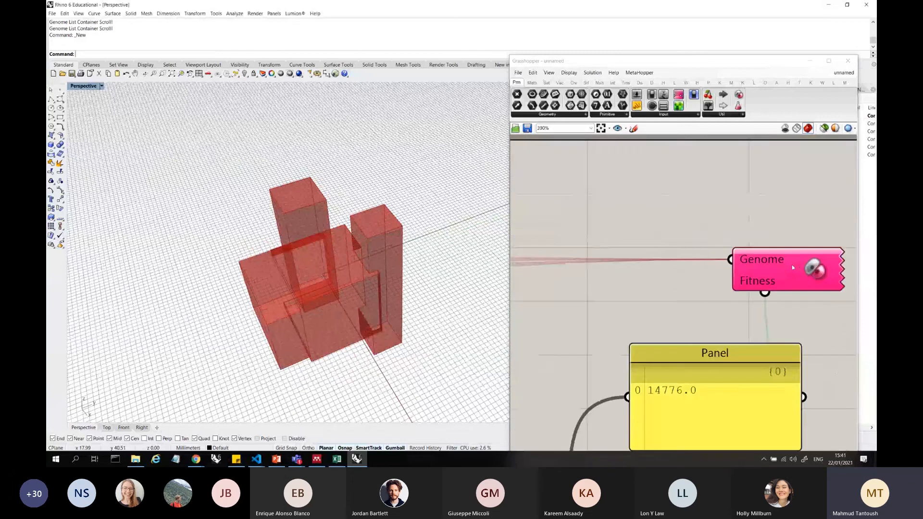
# Open the Galapagos Editor and position it so that its options and the volume part of the definition are both in view
pyautogui.doubleClick(790, 264)
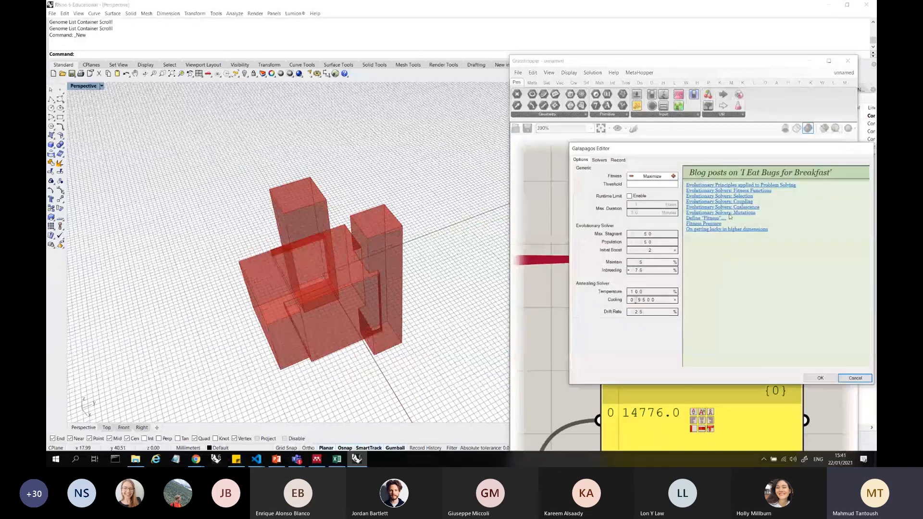
pyautogui.moveTo(688, 150); pyautogui.dragTo(476, 166)
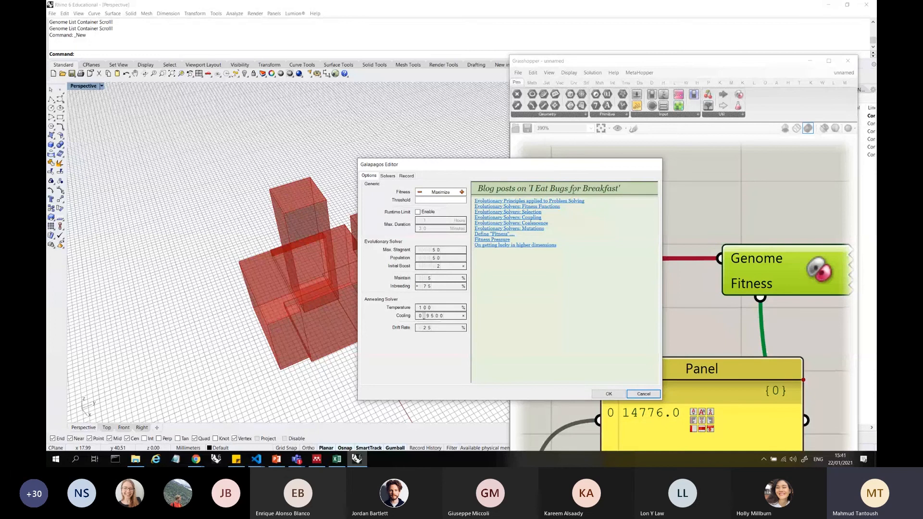
pyautogui.moveTo(578, 165); pyautogui.dragTo(582, 160)
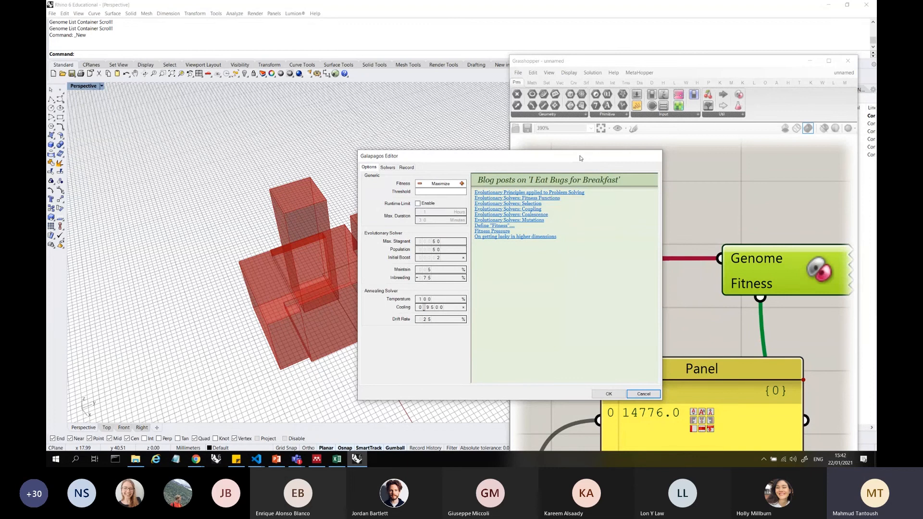
pyautogui.moveTo(580, 158); pyautogui.dragTo(602, 117)
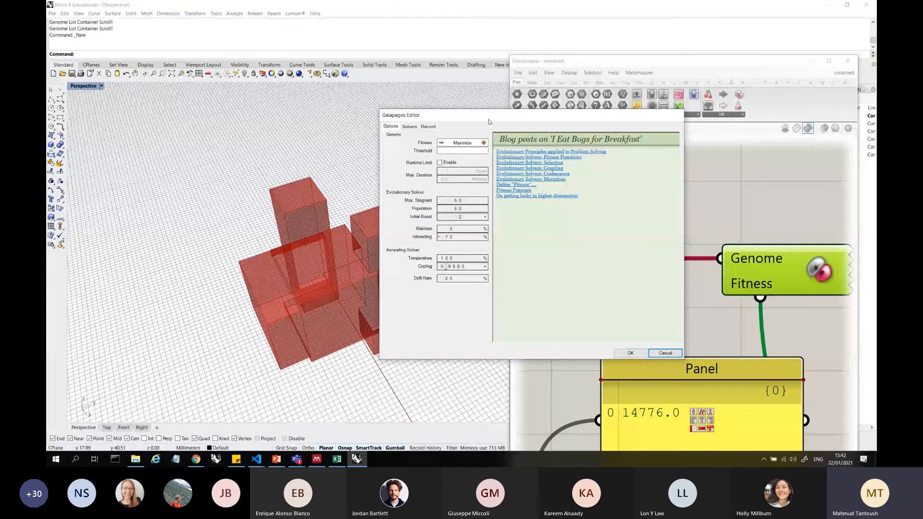
pyautogui.moveTo(490, 120); pyautogui.dragTo(503, 135)
pyautogui.scroll(-3, 726, 335)
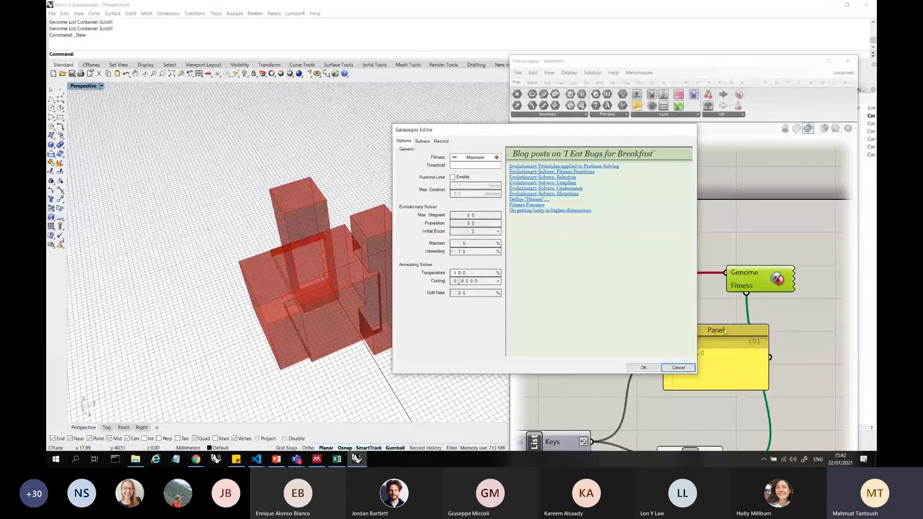
pyautogui.scroll(-3, 796, 301)
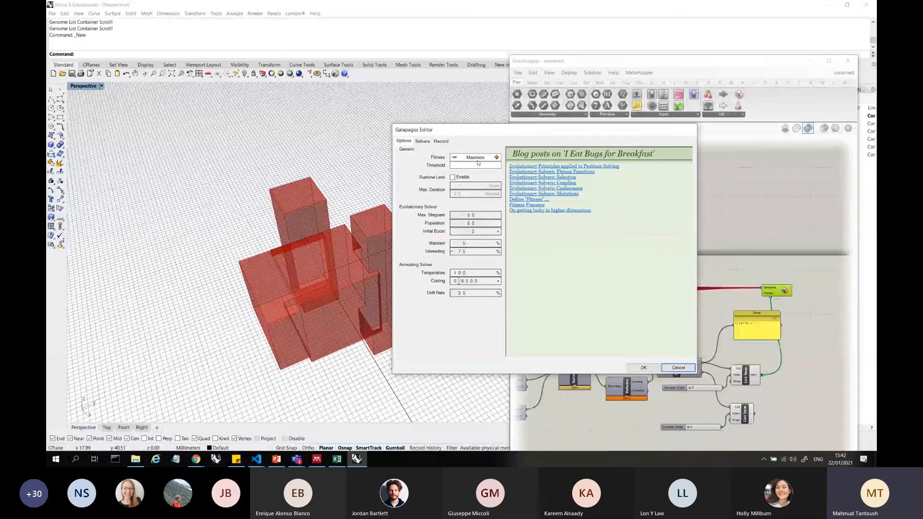
# Set the solver to redraw the viewport for every solution, start the evolutionary solver, and move the editor clear of the vector sliders
pyautogui.click(422, 141)
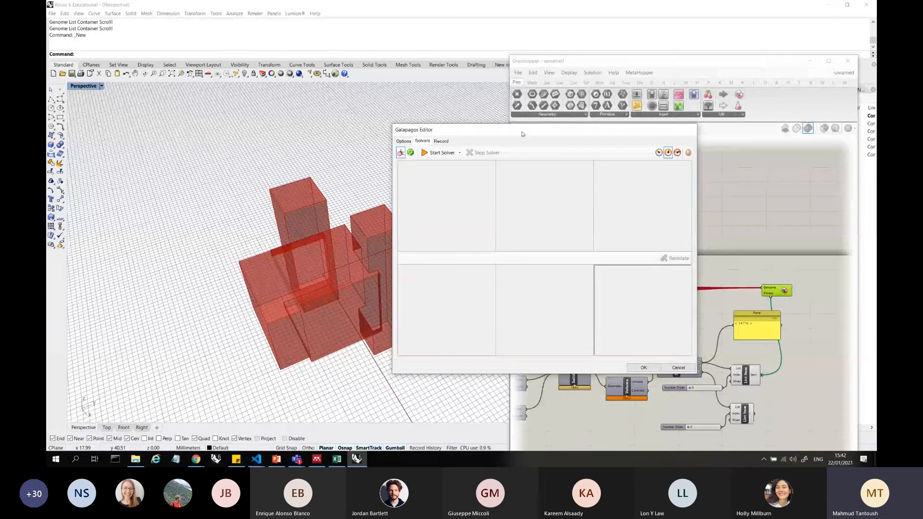
pyautogui.moveTo(523, 135); pyautogui.dragTo(618, 134)
pyautogui.click(754, 153)
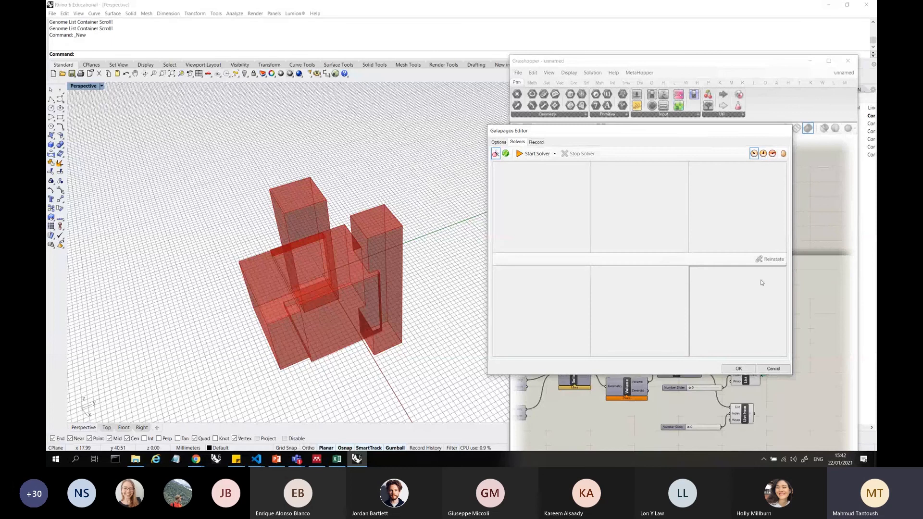
pyautogui.click(528, 153)
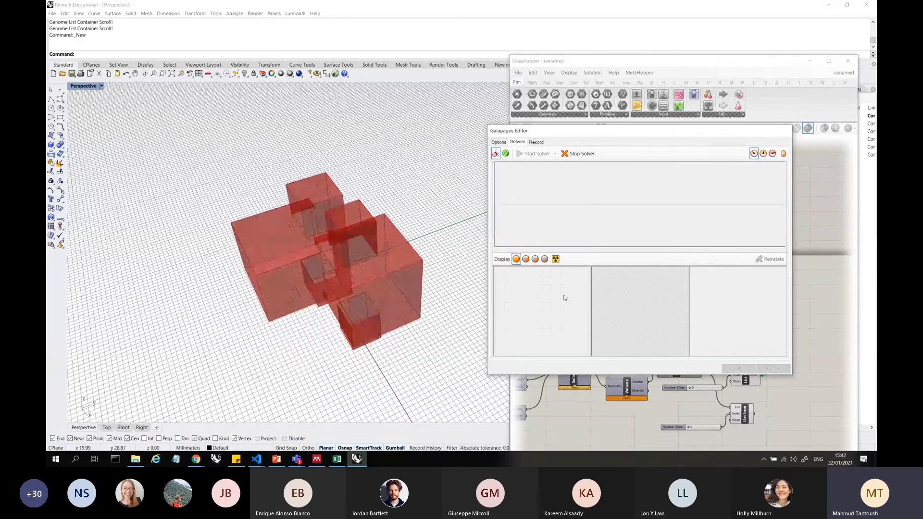
pyautogui.moveTo(571, 130); pyautogui.dragTo(753, 148)
pyautogui.scroll(-2, 616, 234)
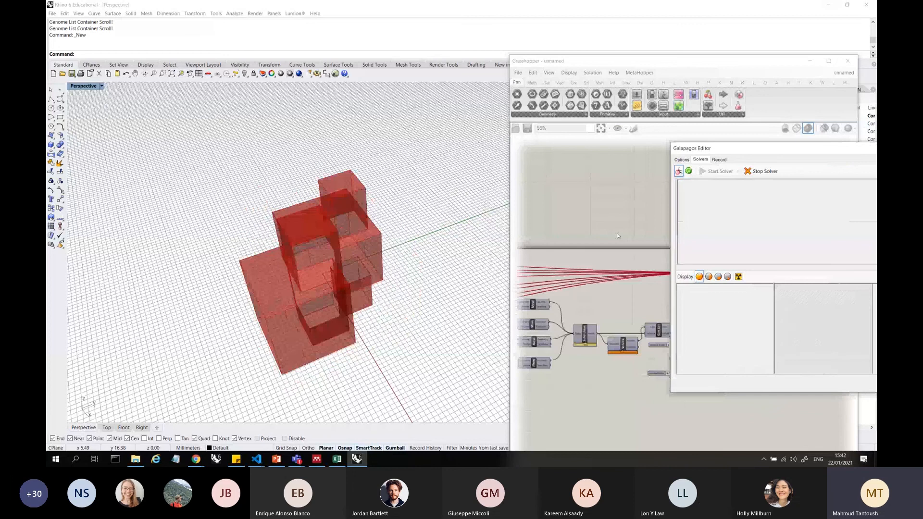
pyautogui.scroll(5, 617, 235)
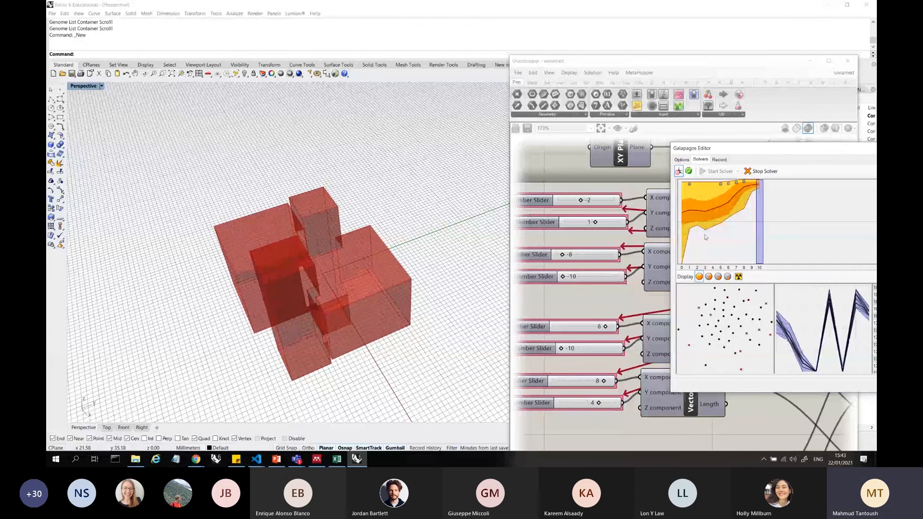
# Select generations 8, 12 and 13 one by one in the fitness graph to examine their genomes
pyautogui.moveTo(732, 151); pyautogui.dragTo(652, 129)
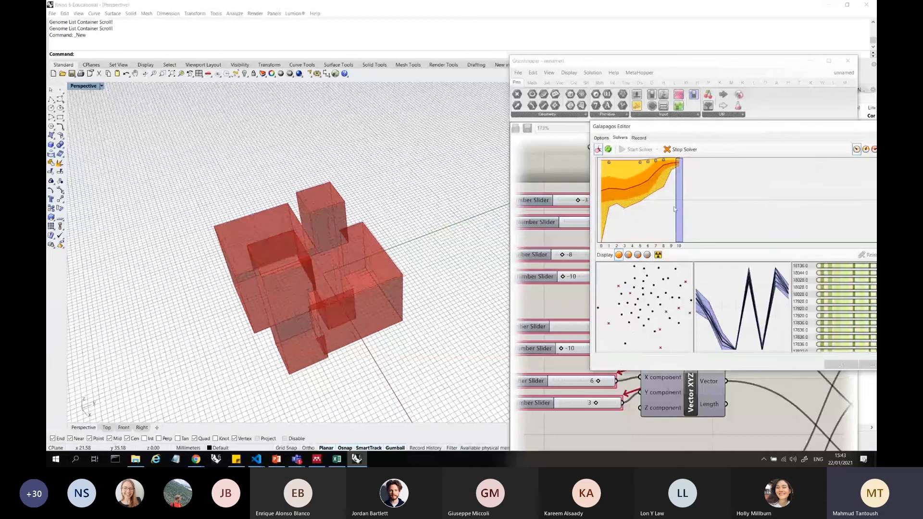
pyautogui.moveTo(667, 209); pyautogui.dragTo(622, 210)
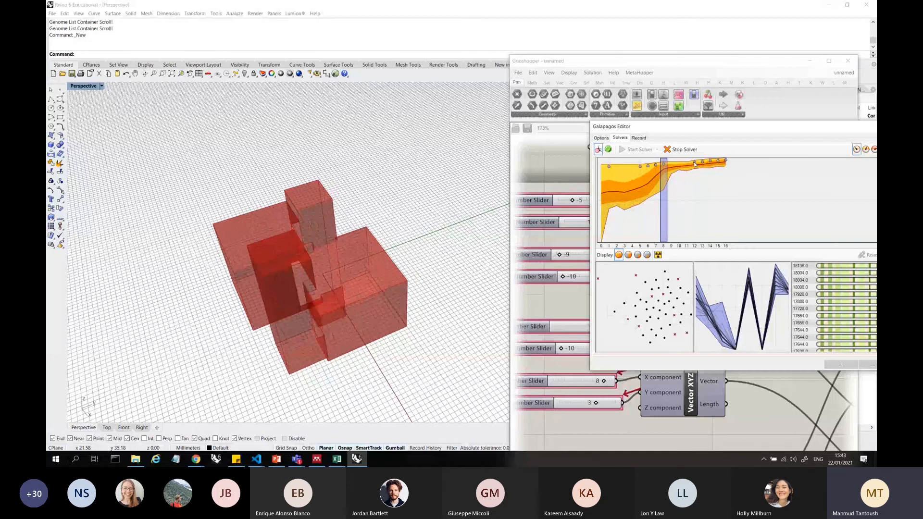
pyautogui.click(694, 164)
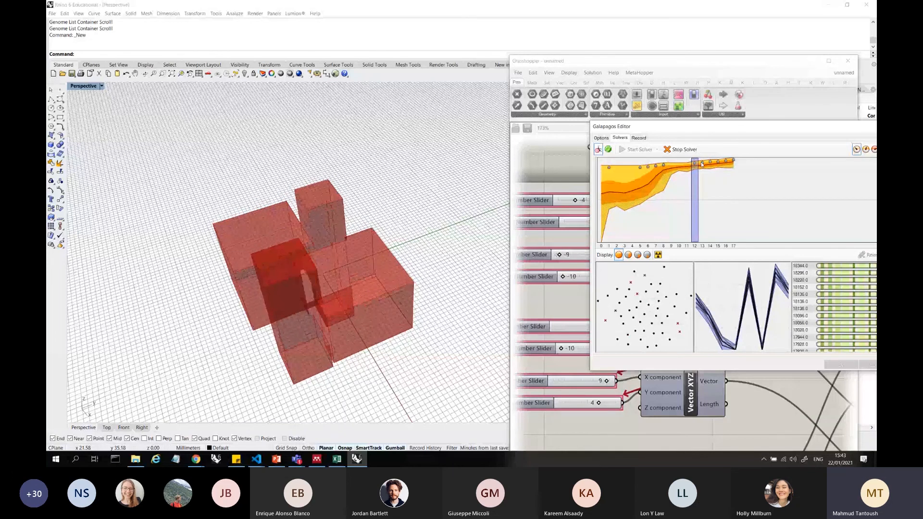
pyautogui.click(702, 164)
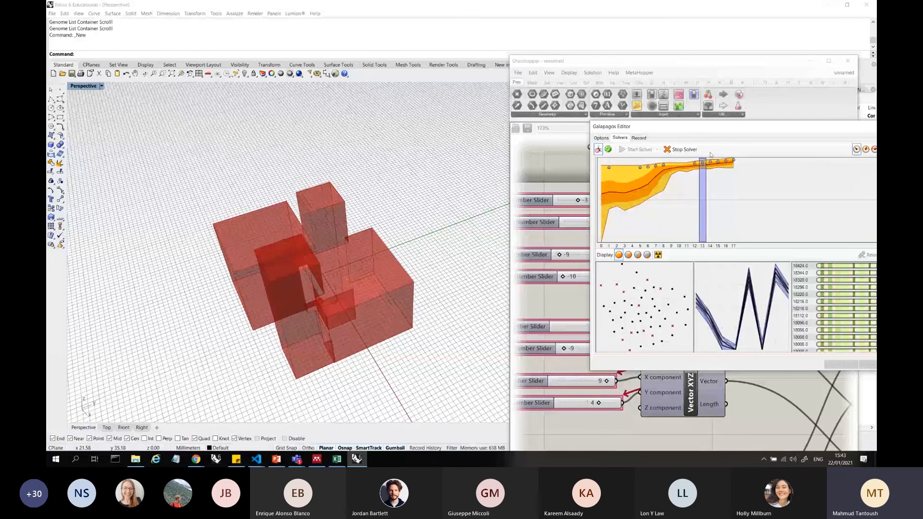
# Bring the whole Galapagos Editor into view, select generations 0 to 13 in the fitness graph, examine the top-ranked genome, and clear the selection
pyautogui.moveTo(718, 126); pyautogui.dragTo(630, 118)
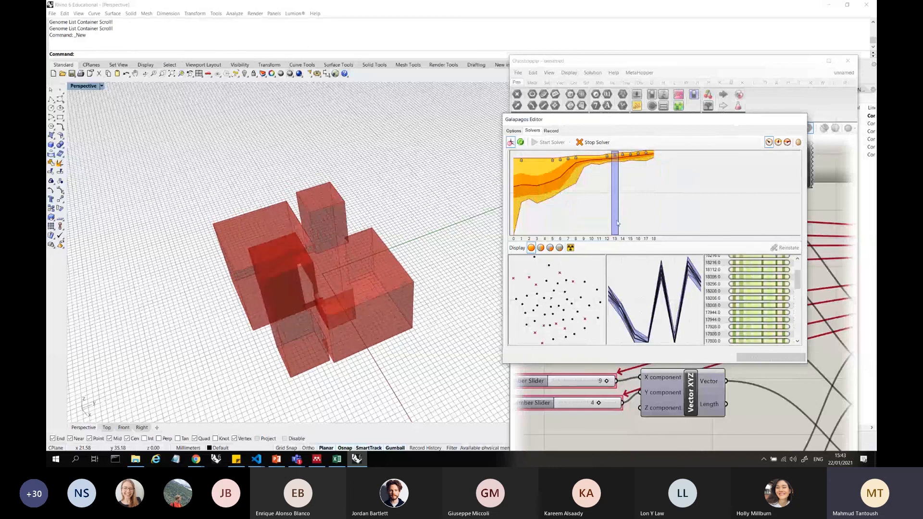
pyautogui.moveTo(618, 223); pyautogui.dragTo(521, 172)
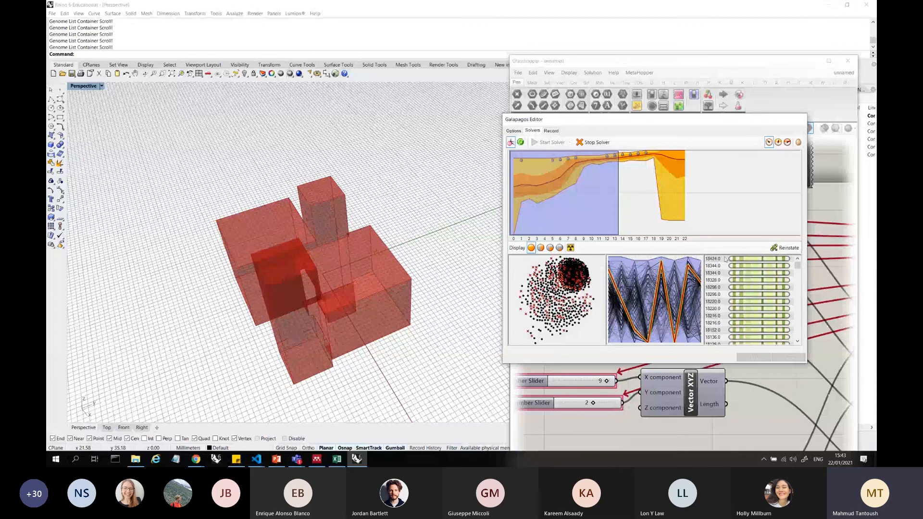
pyautogui.click(726, 259)
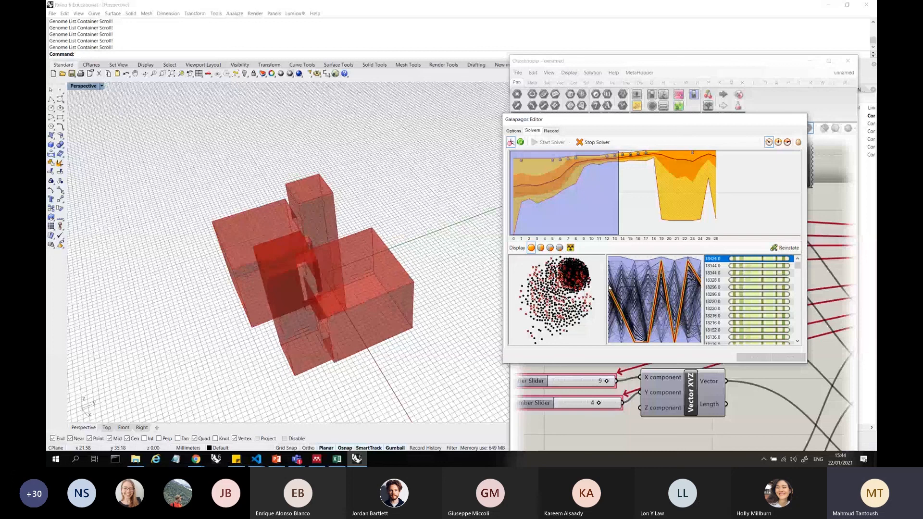
pyautogui.click(652, 161)
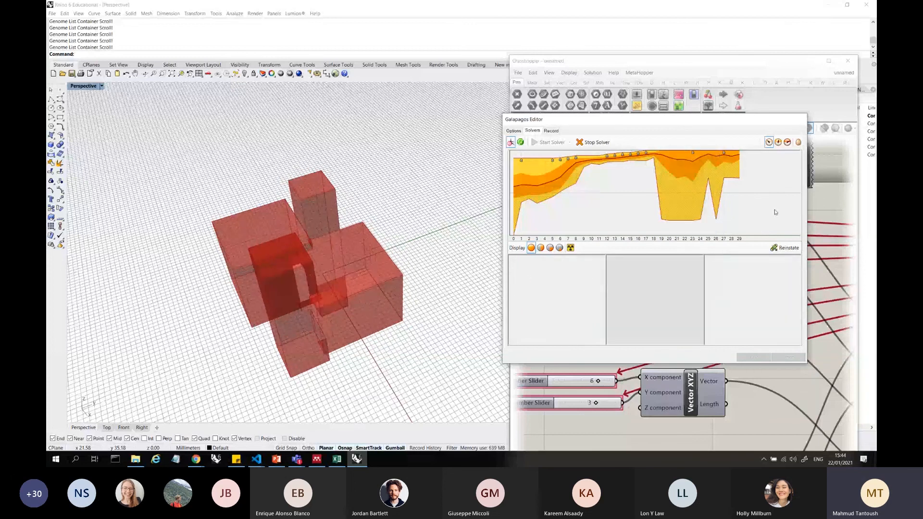
# Select generations 0 to 31 in the fitness graph and widen the Galapagos Editor to enlarge its genome list
pyautogui.moveTo(335, 275); pyautogui.dragTo(411, 267, button='right')
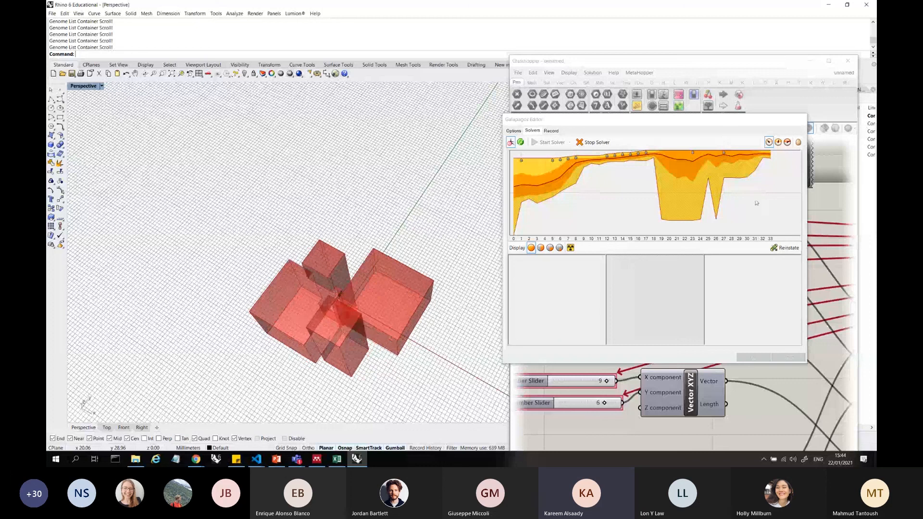
pyautogui.moveTo(756, 204); pyautogui.dragTo(596, 198)
pyautogui.moveTo(498, 200); pyautogui.dragTo(497, 200)
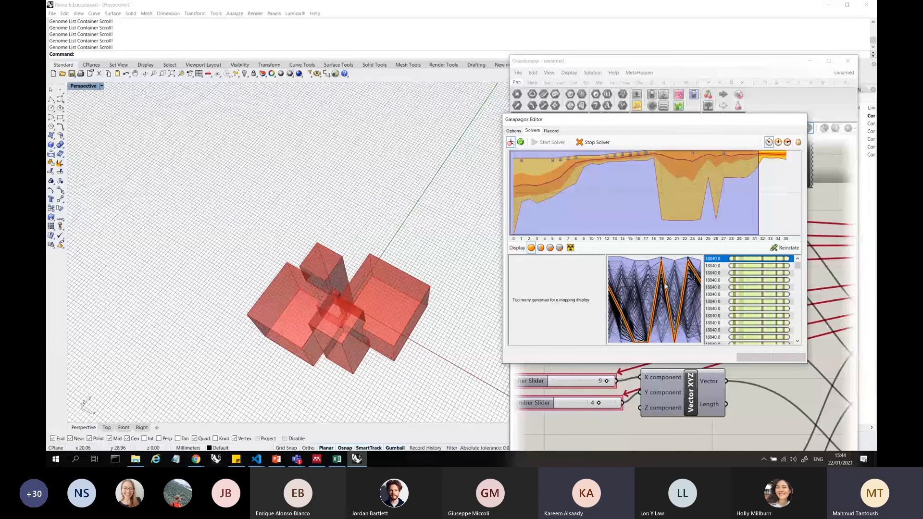
pyautogui.moveTo(662, 120); pyautogui.dragTo(531, 76)
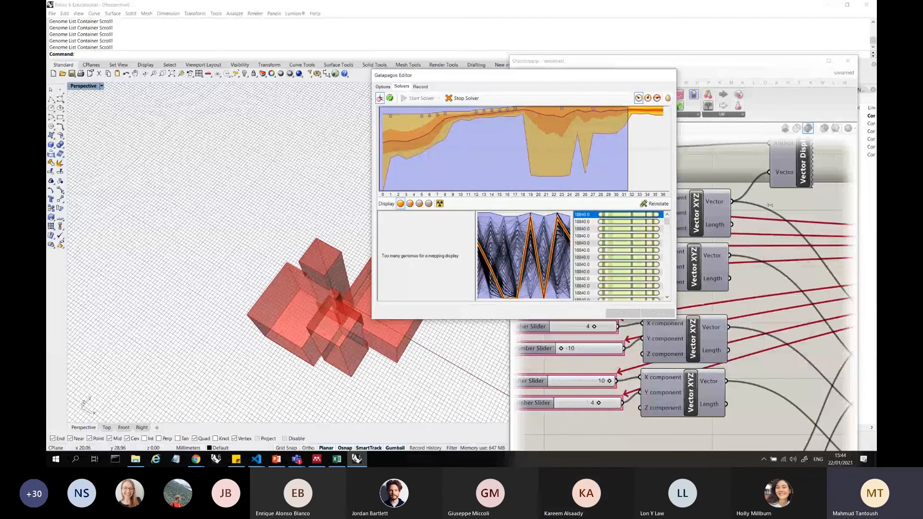
pyautogui.moveTo(769, 205); pyautogui.dragTo(769, 205)
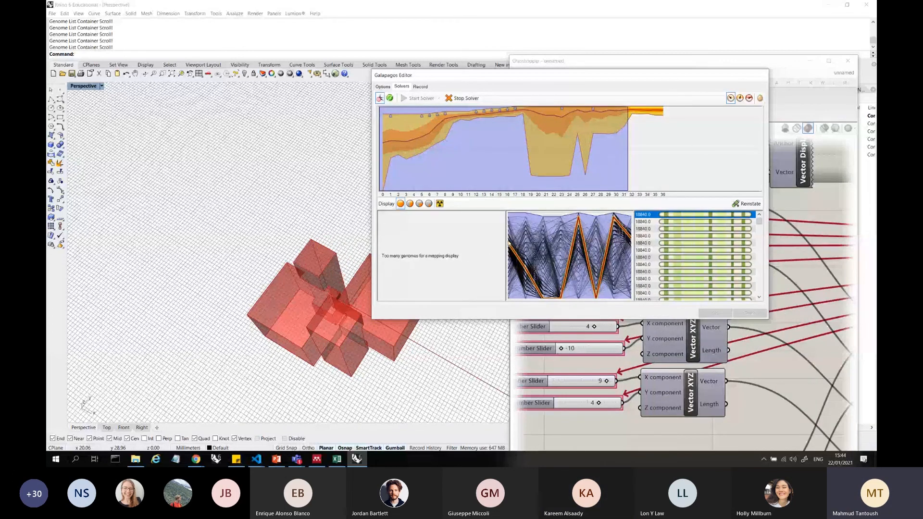
# Compare the first few genomes in the ranked list and reinstate the top-ranked one on the vector sliders
pyautogui.click(671, 223)
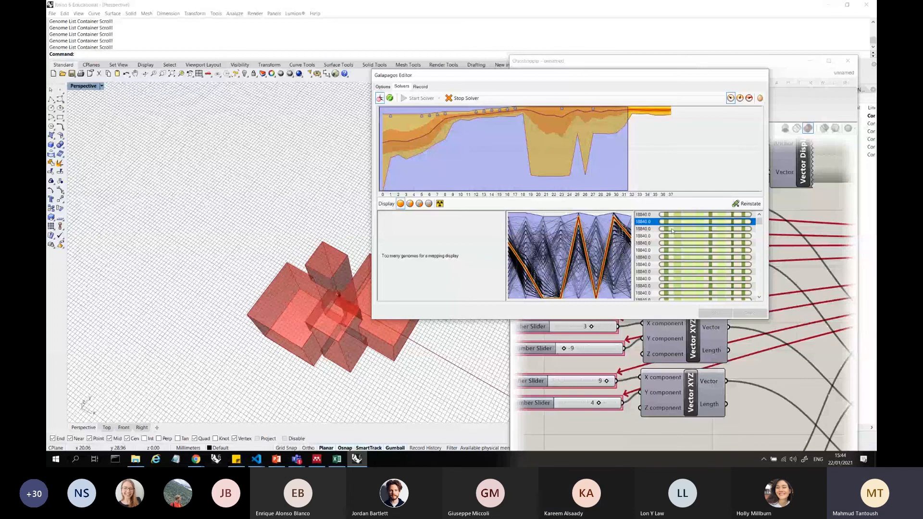
pyautogui.click(672, 230)
pyautogui.click(676, 237)
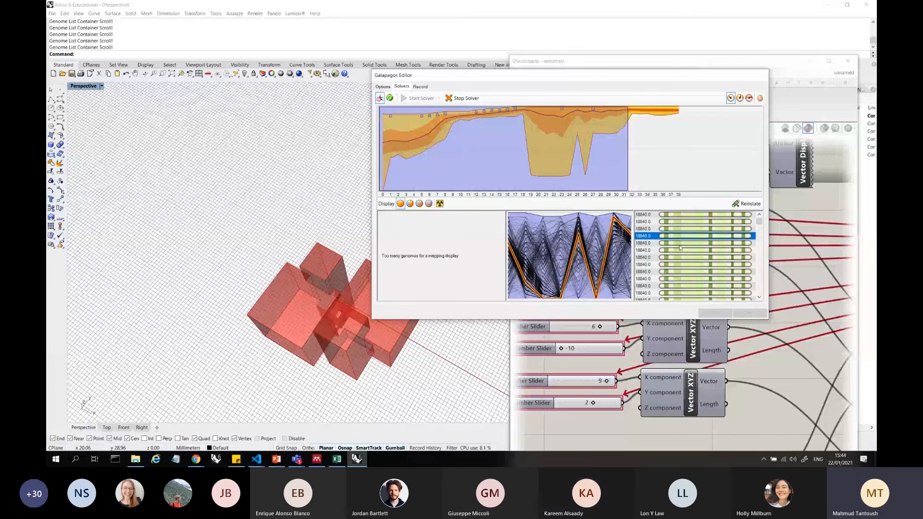
pyautogui.click(680, 245)
pyautogui.click(677, 216)
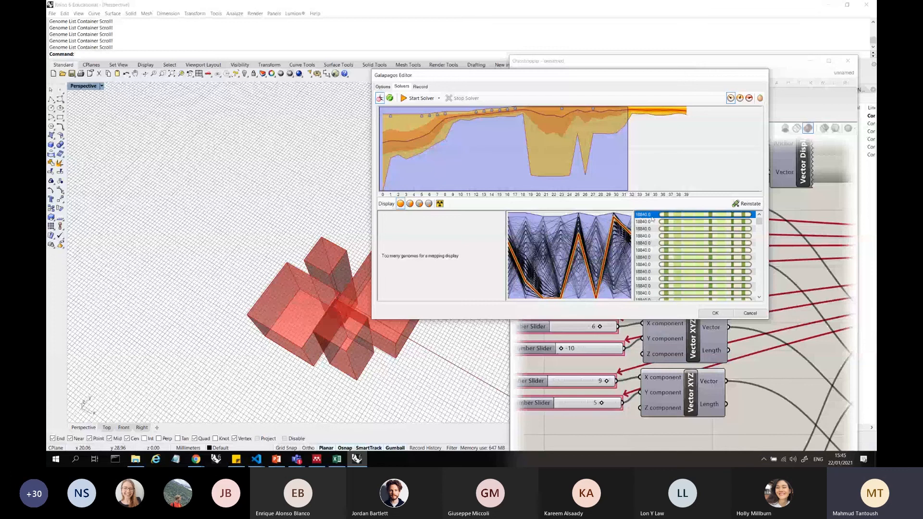
pyautogui.click(747, 204)
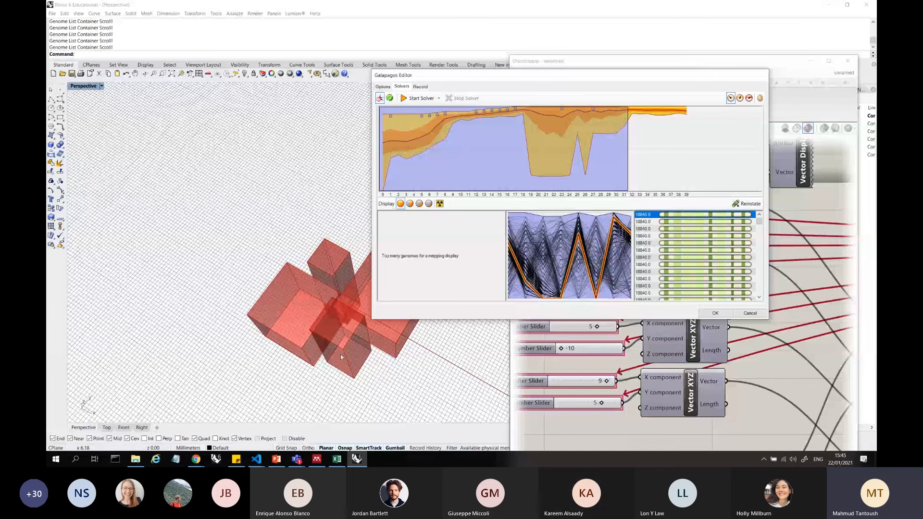
# Inspect the reinstated boxes up close in the Perspective viewport and compare other genomes in the list with the top-ranked one
pyautogui.moveTo(347, 336); pyautogui.dragTo(358, 262, button='right')
pyautogui.scroll(5, 340, 318)
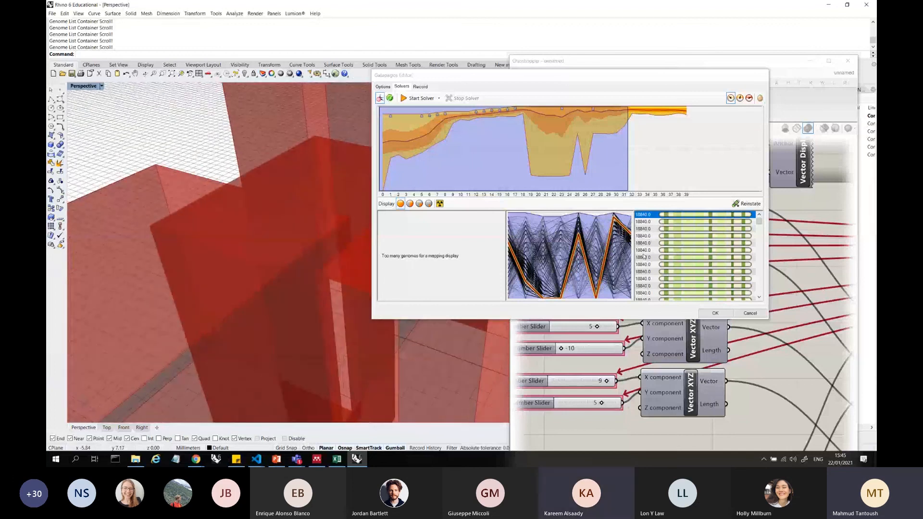
pyautogui.click(676, 220)
pyautogui.click(677, 257)
pyautogui.click(677, 293)
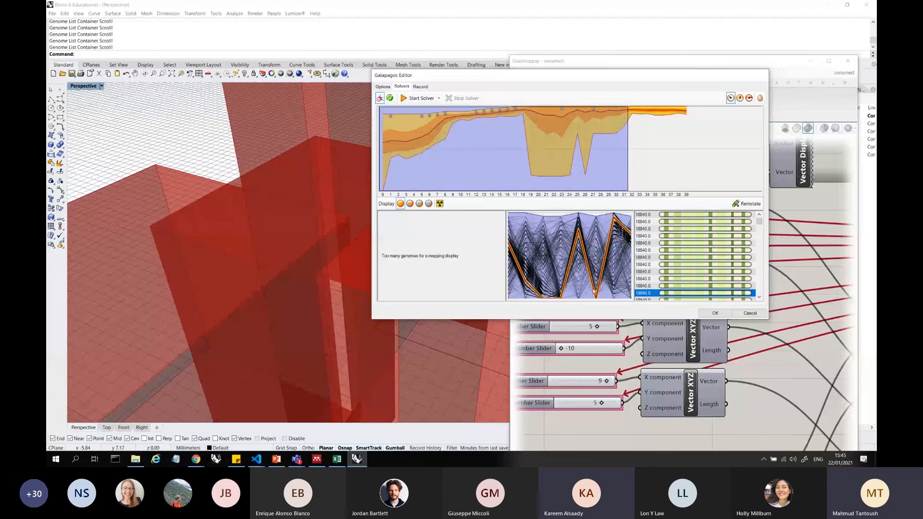
pyautogui.click(683, 215)
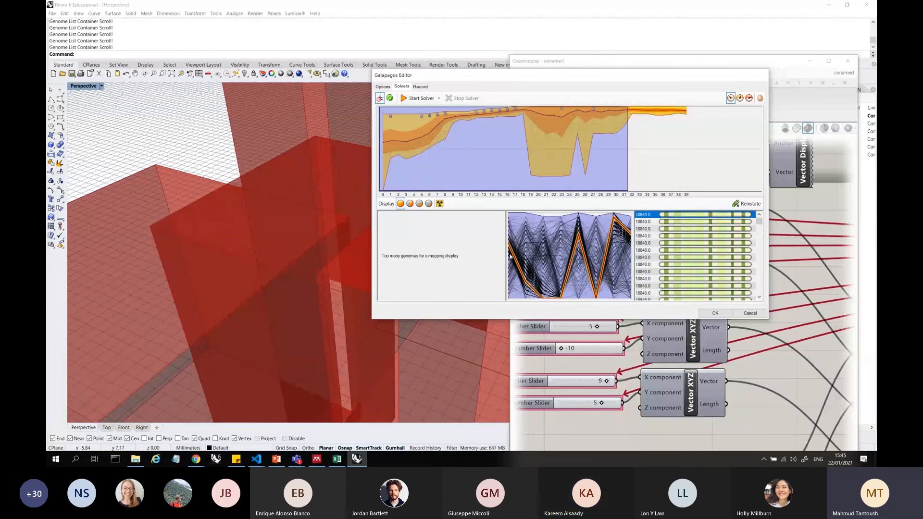
# Move the Galapagos Editor over the Rhino viewport and examine the vector sliders' reinstated values
pyautogui.moveTo(653, 75); pyautogui.dragTo(340, 88)
pyautogui.scroll(-3, 726, 192)
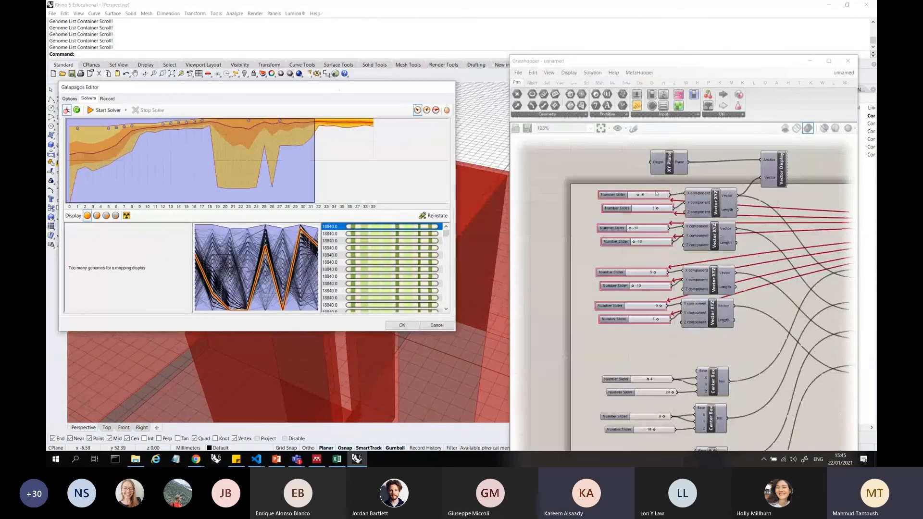
pyautogui.scroll(2, 644, 195)
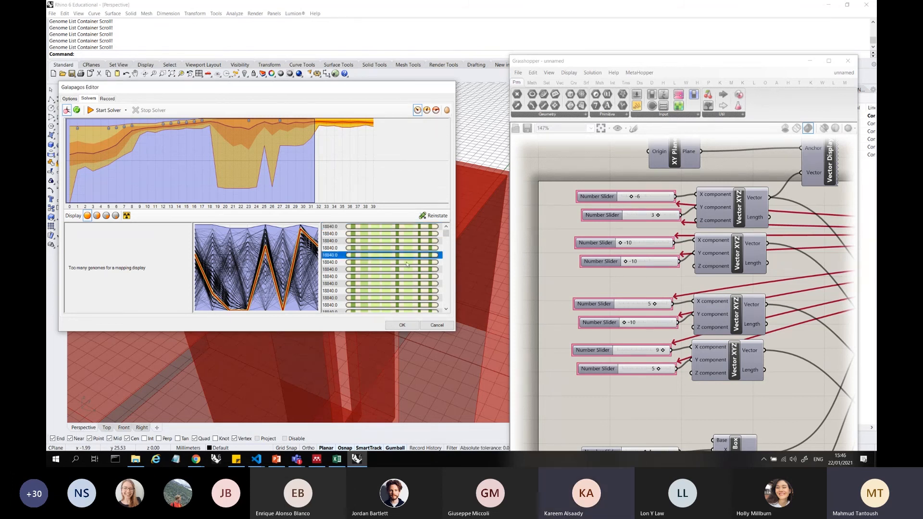
# Compare several lower-ranked genomes in the list against the sliders and reselect the top-ranked genome
pyautogui.scroll(-5, 389, 258)
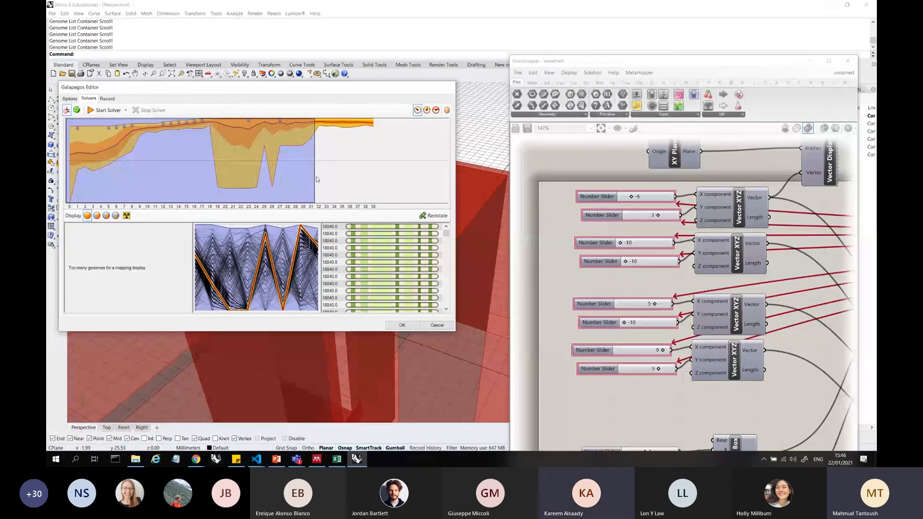
pyautogui.click(367, 233)
pyautogui.click(380, 241)
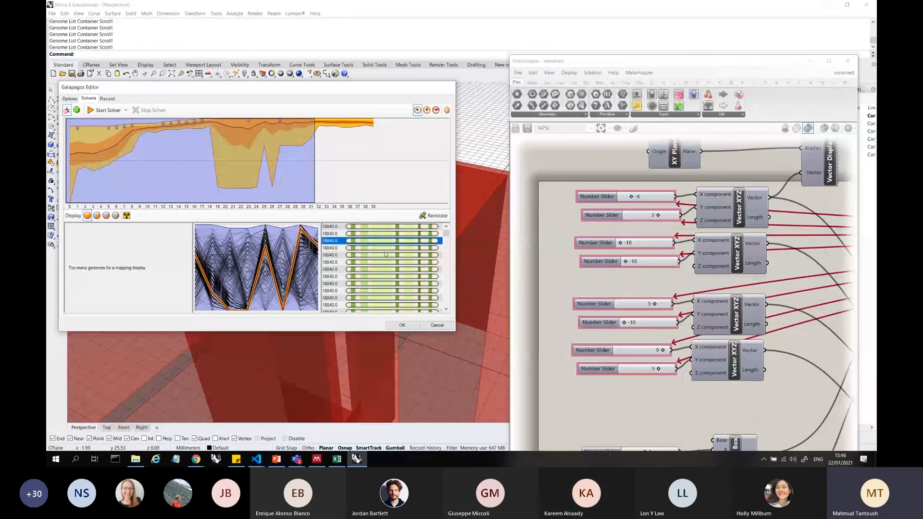
pyautogui.click(392, 284)
pyautogui.click(369, 228)
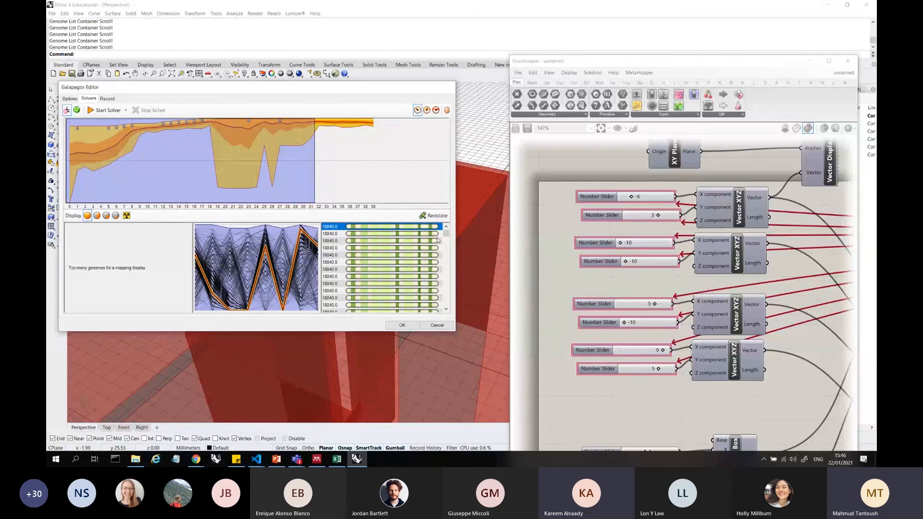
# Compare the second- to ninth-ranked genomes one by one against the vector sliders' values
pyautogui.click(338, 234)
pyautogui.click(340, 240)
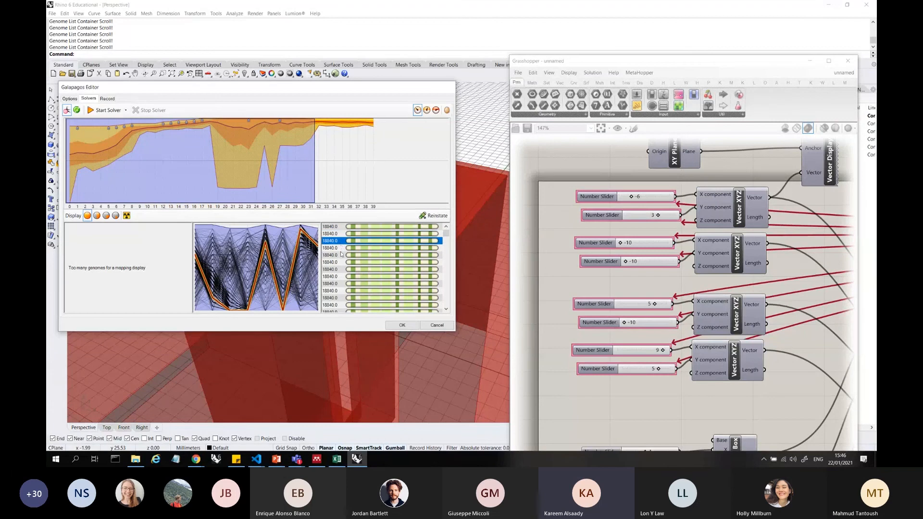
pyautogui.click(340, 248)
pyautogui.click(339, 255)
pyautogui.click(340, 262)
pyautogui.click(340, 269)
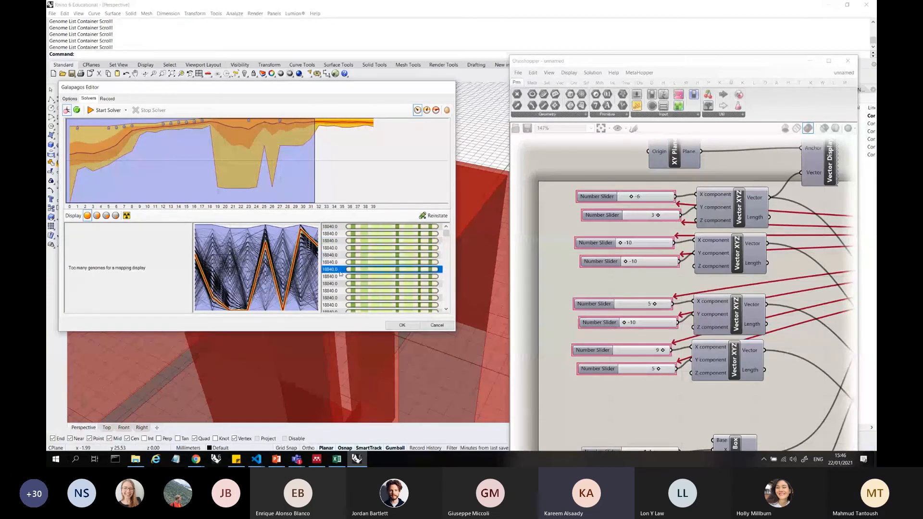
pyautogui.click(340, 276)
pyautogui.click(341, 284)
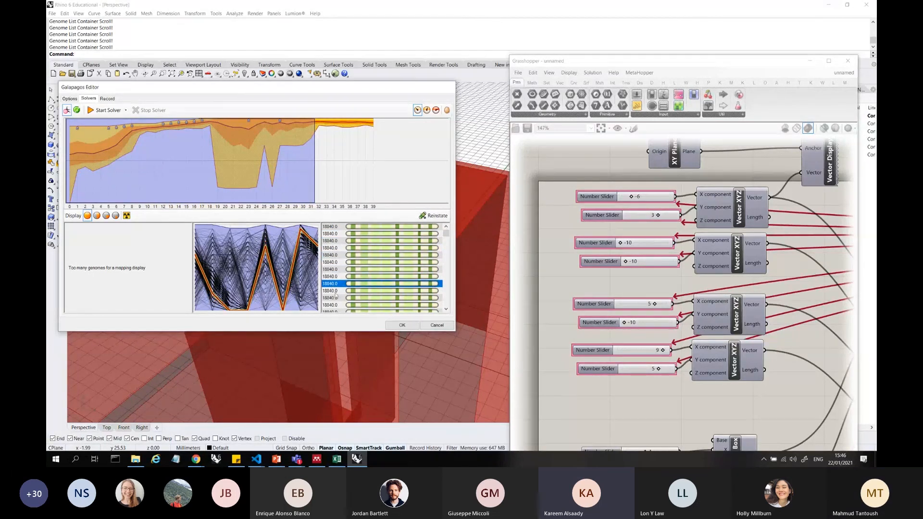
# Browse further down the genome list, return to the top-ranked genome and compare it with several others down to the ninth
pyautogui.scroll(-2, 339, 281)
pyautogui.click(339, 282)
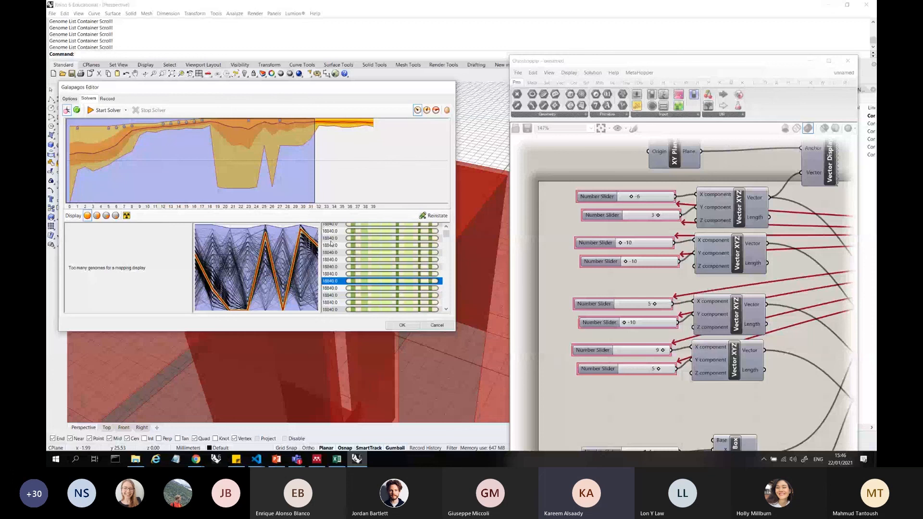
pyautogui.scroll(-3, 331, 244)
pyautogui.click(333, 228)
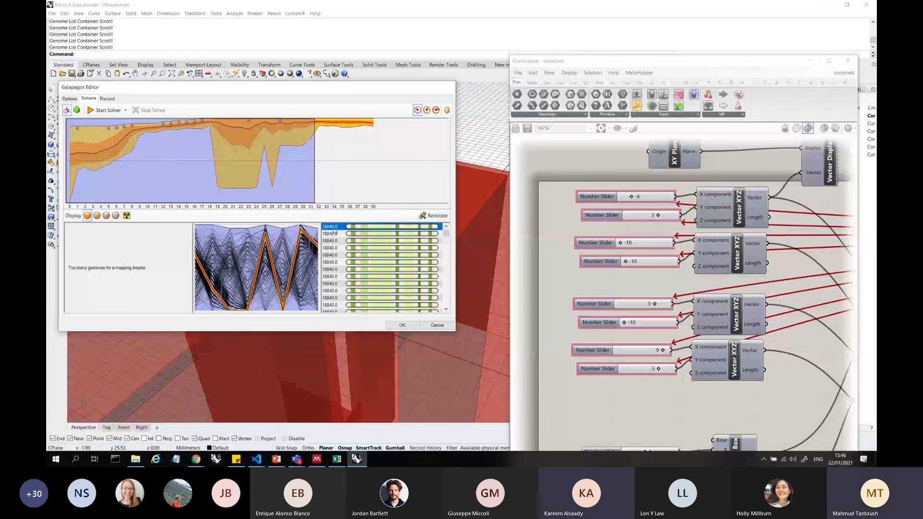
pyautogui.click(333, 234)
pyautogui.click(335, 248)
pyautogui.click(335, 263)
pyautogui.click(335, 283)
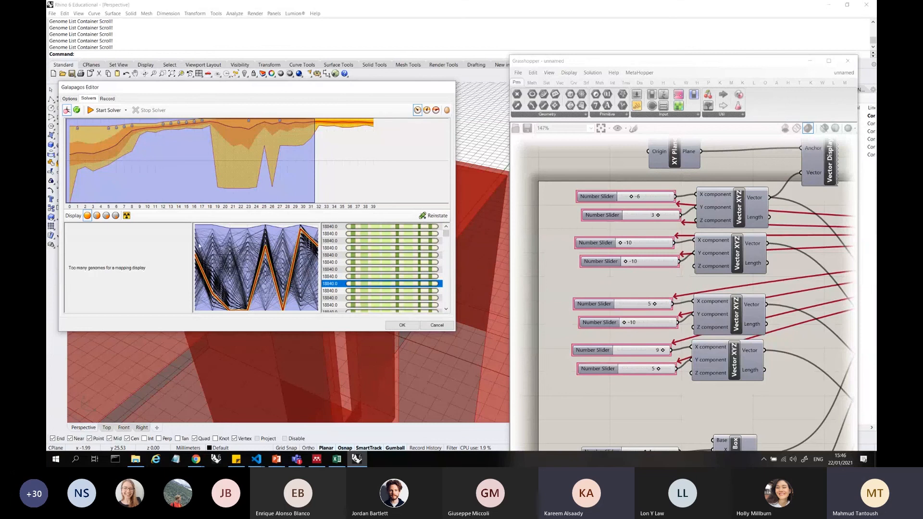
# Shift the Galapagos Editor closer to the vector sliders and compare the top-ranked genome with the third-ranked and a lower one
pyautogui.moveTo(251, 90); pyautogui.dragTo(318, 88)
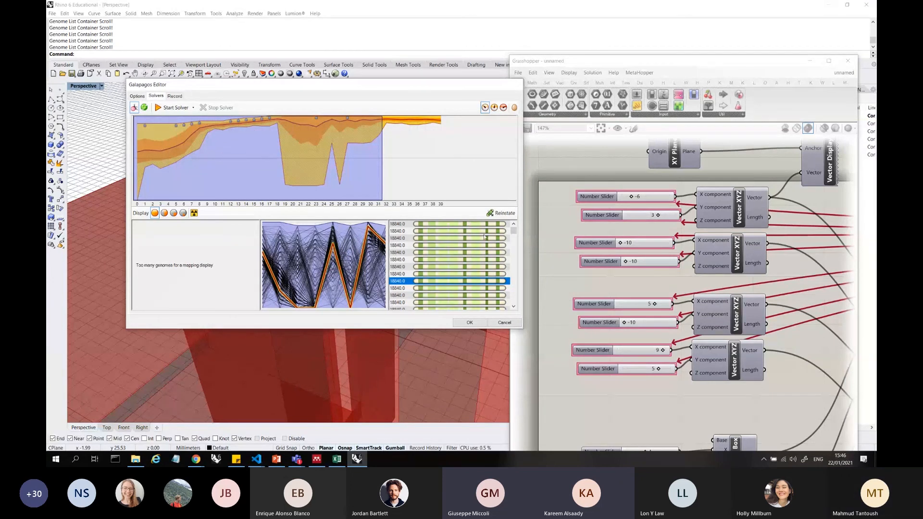
pyautogui.click(398, 224)
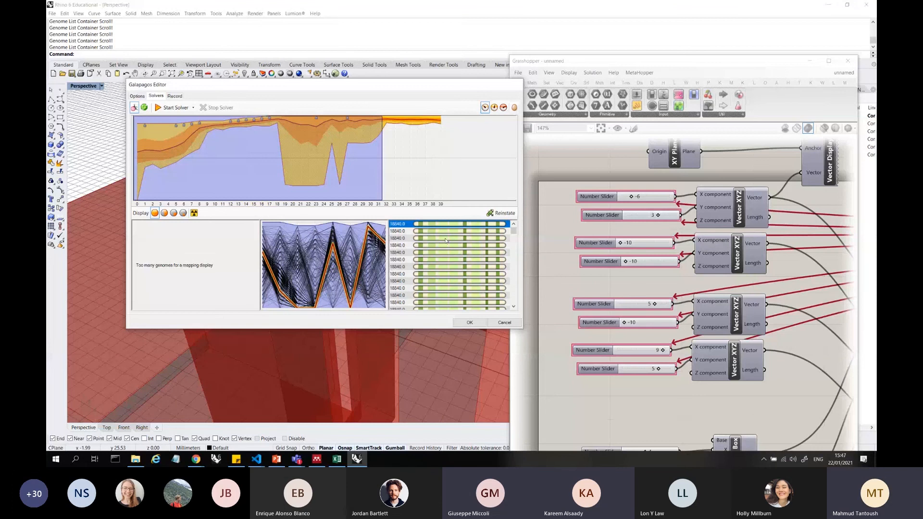
pyautogui.scroll(-5, 399, 236)
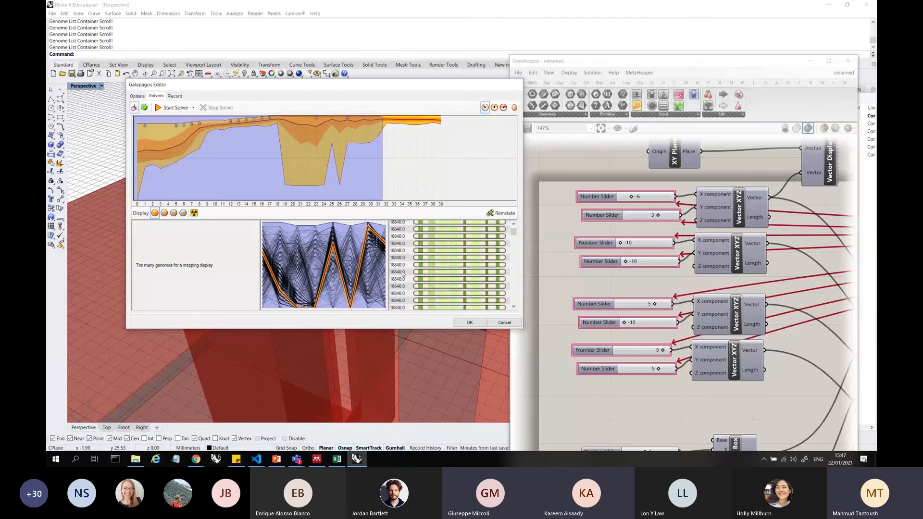
pyautogui.click(403, 279)
pyautogui.scroll(5, 405, 254)
pyautogui.click(407, 239)
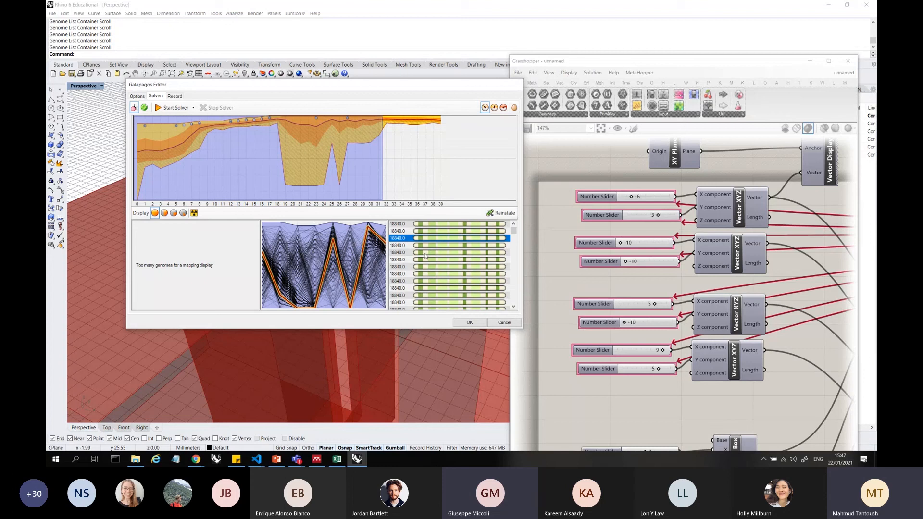
# Examine several genomes' curves in the parallel-coordinates graph and reselect the top-ranked genome in the list
pyautogui.click(404, 231)
pyautogui.click(409, 245)
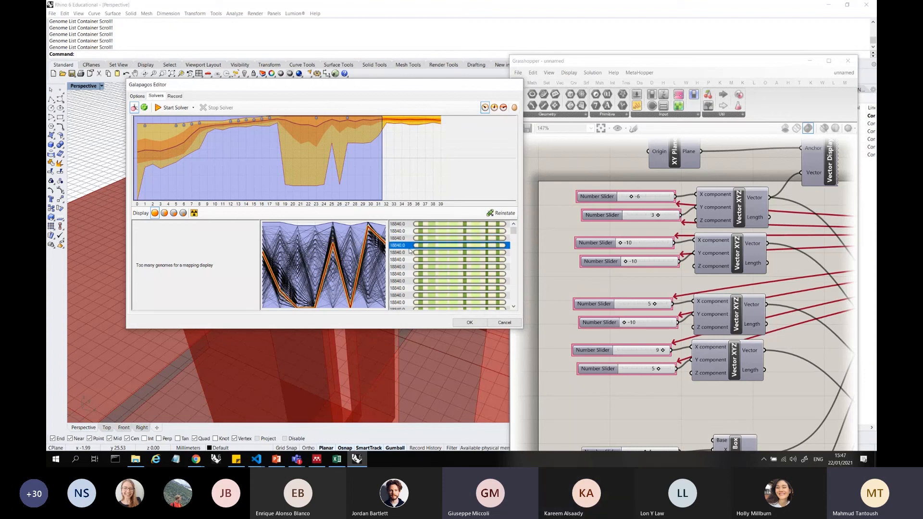
pyautogui.click(409, 252)
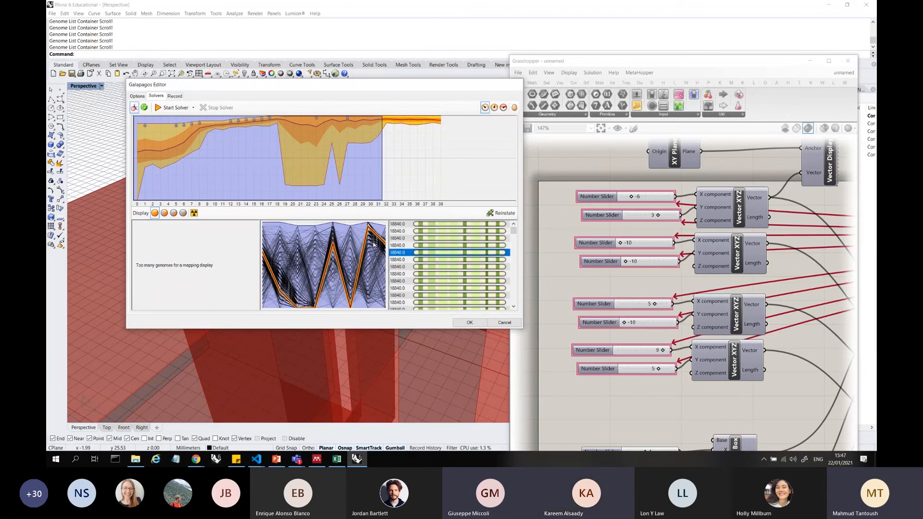
pyautogui.click(413, 274)
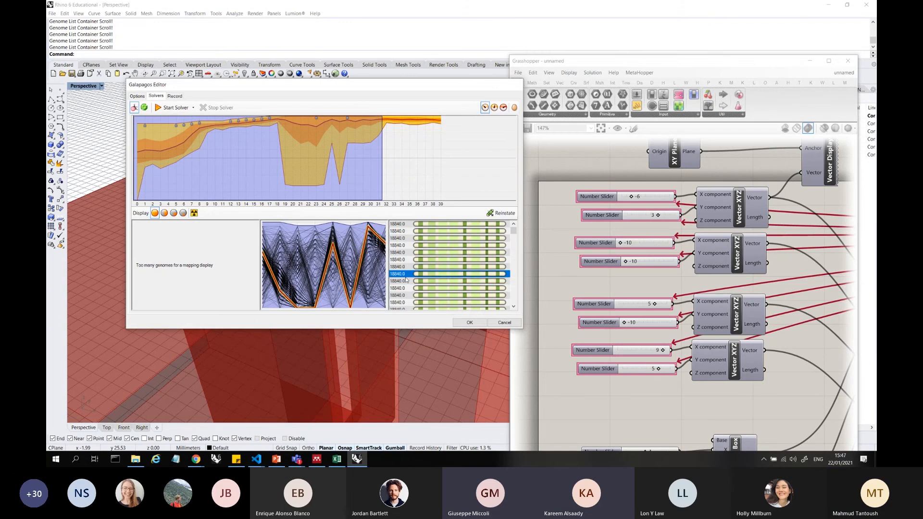
pyautogui.click(402, 274)
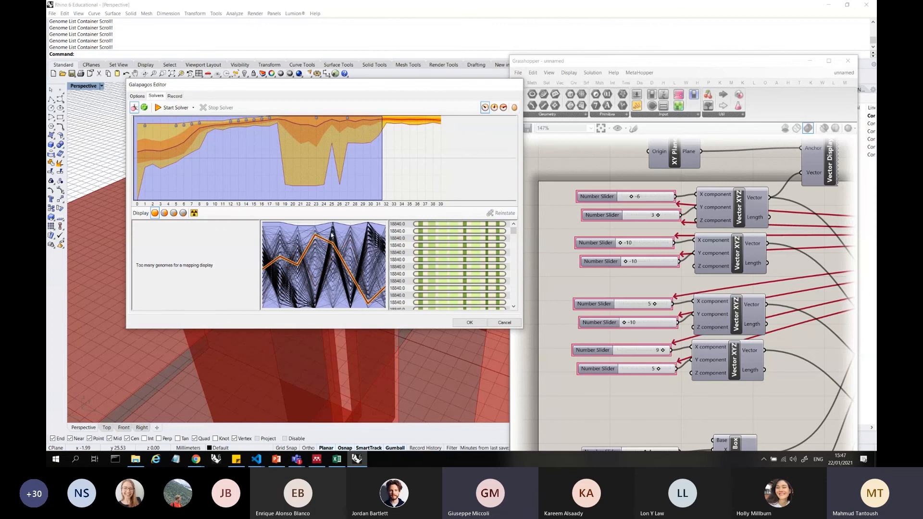
pyautogui.moveTo(513, 233)
pyautogui.mouseDown()
pyautogui.moveTo(513, 301)
pyautogui.moveTo(508, 239)
pyautogui.mouseUp()
pyautogui.click(263, 261)
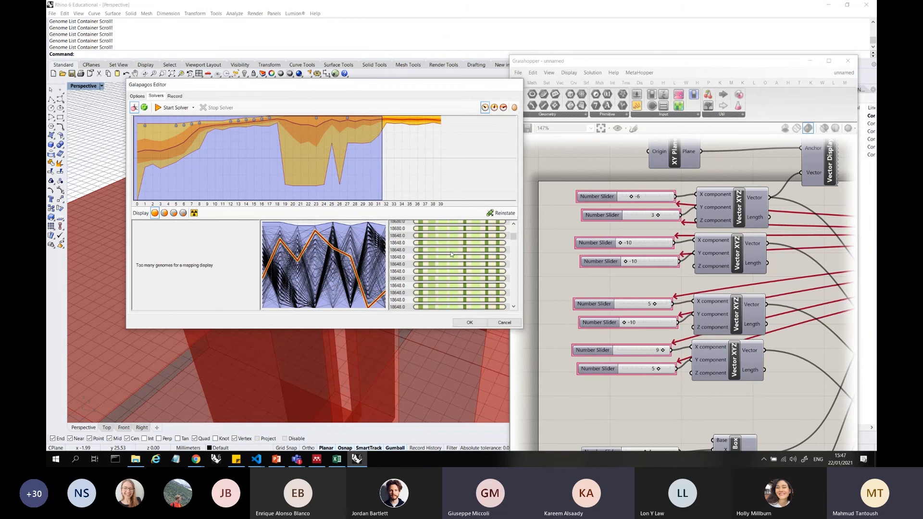
pyautogui.click(422, 224)
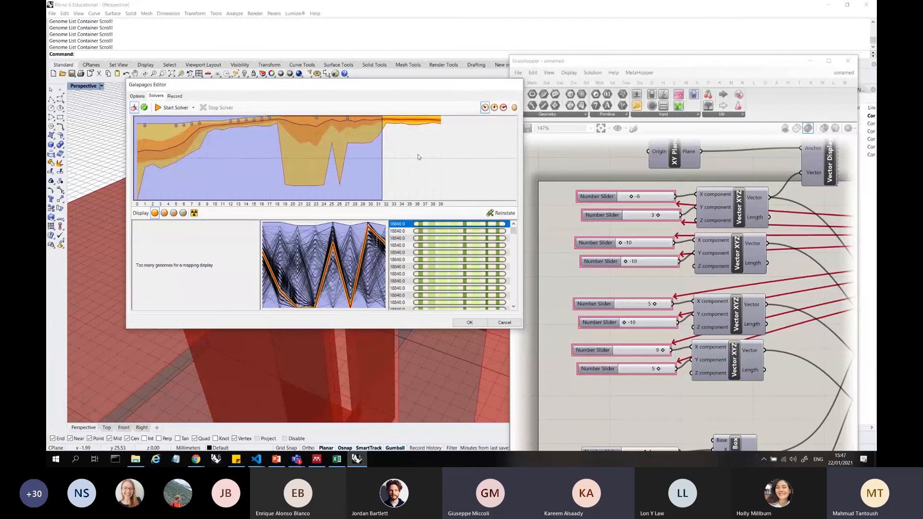
# Highlight the whole range of generations in the fitness graph and clear the selection
pyautogui.moveTo(444, 153); pyautogui.dragTo(141, 136)
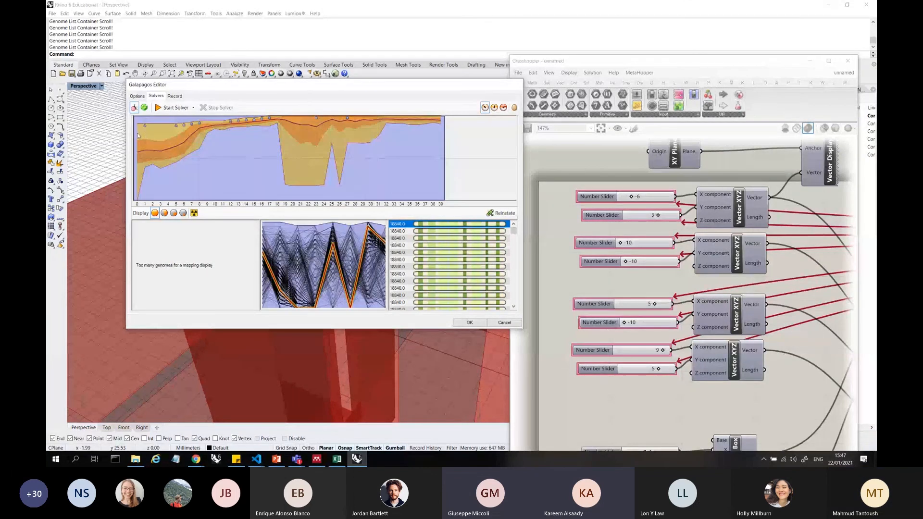
pyautogui.click(460, 135)
pyautogui.moveTo(418, 136); pyautogui.dragTo(152, 129)
pyautogui.click(464, 177)
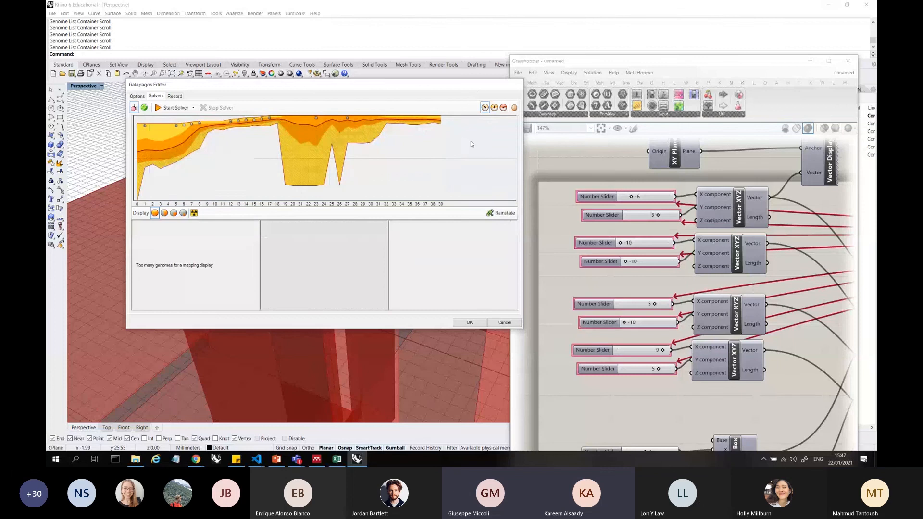
# Shift the Galapagos Editor slightly and compare the genomes of generations 18 to 37 with those of narrower early, middle and late ranges
pyautogui.moveTo(463, 90); pyautogui.dragTo(502, 95)
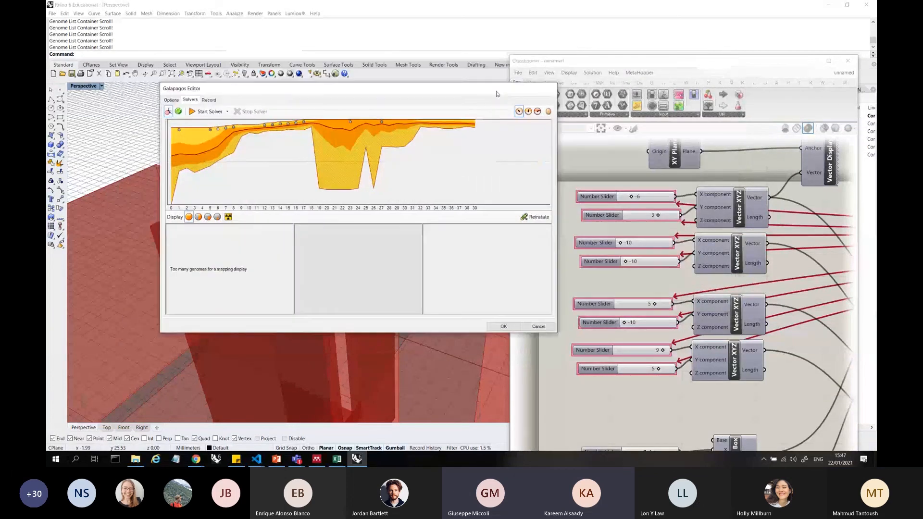
pyautogui.moveTo(468, 144); pyautogui.dragTo(319, 150)
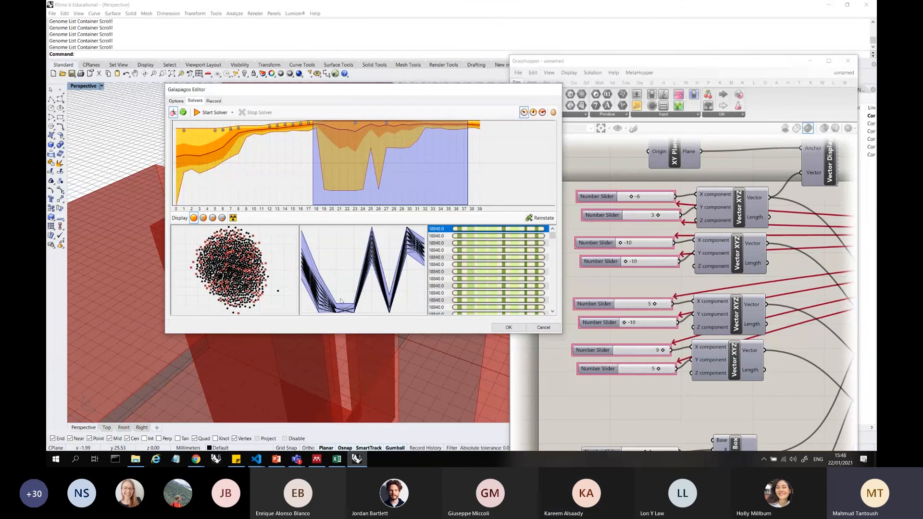
pyautogui.click(196, 191)
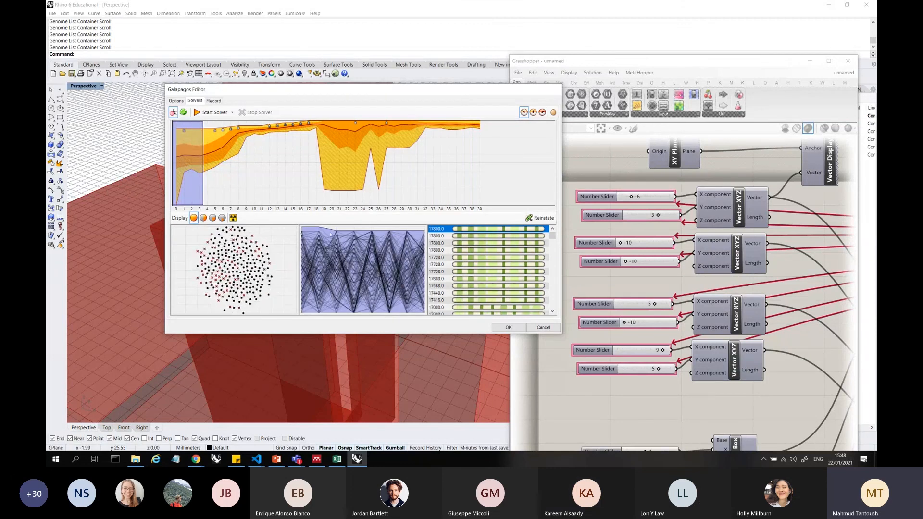
pyautogui.click(309, 154)
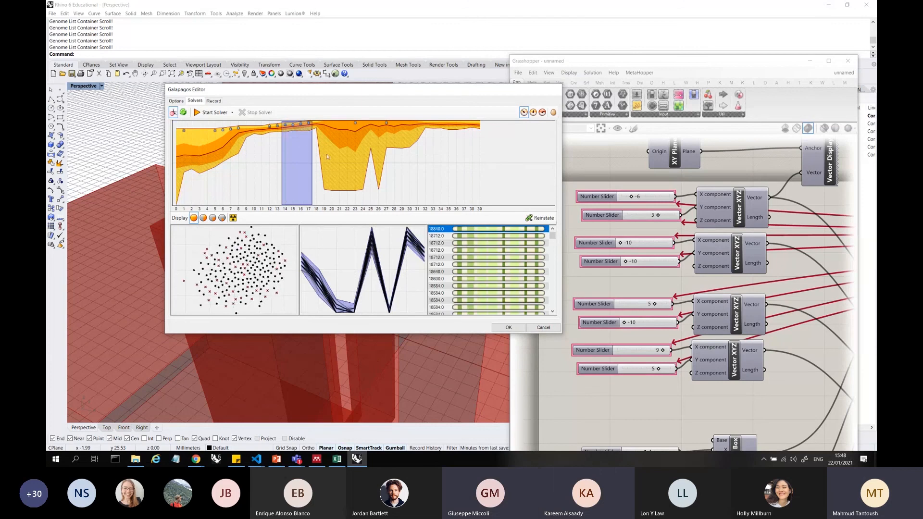
pyautogui.click(391, 156)
pyautogui.click(452, 158)
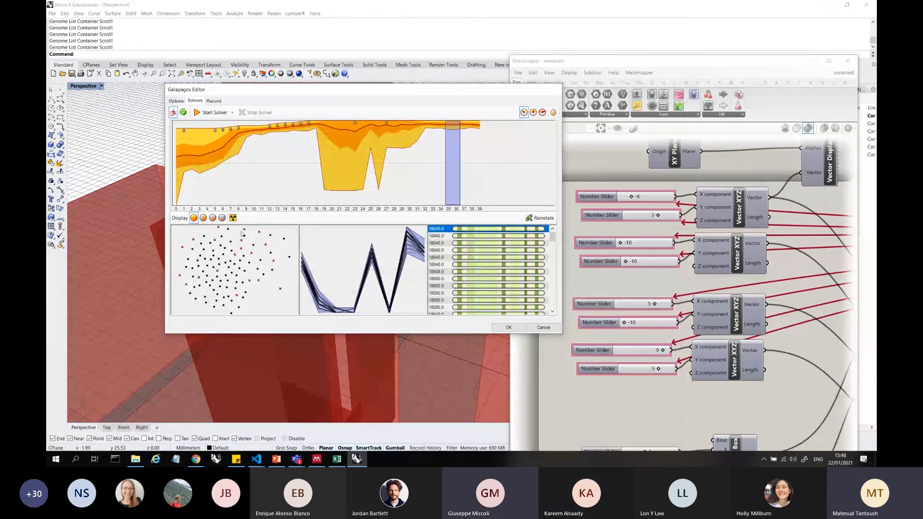
# Select the second-ranked genome, move the Galapagos Editor off the Perspective viewport and inspect the four boxes from several angles
pyautogui.click(472, 236)
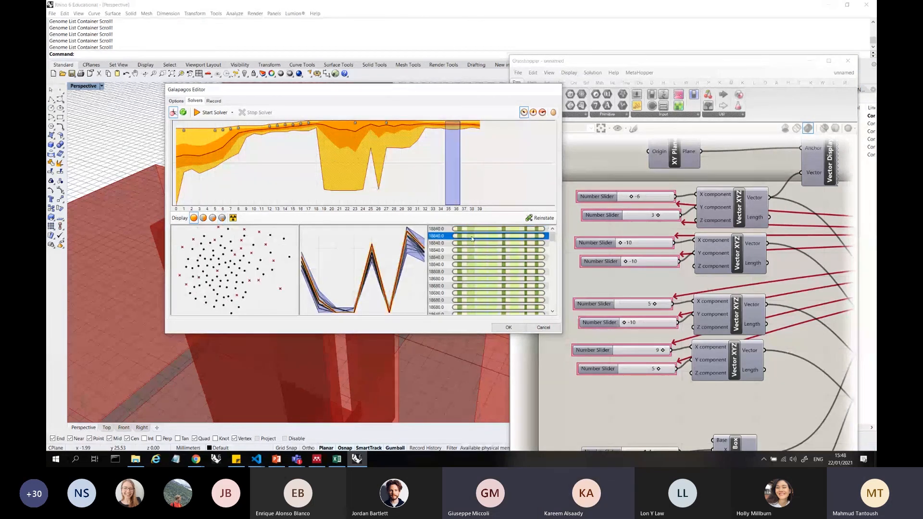
pyautogui.moveTo(231, 90); pyautogui.dragTo(578, 85)
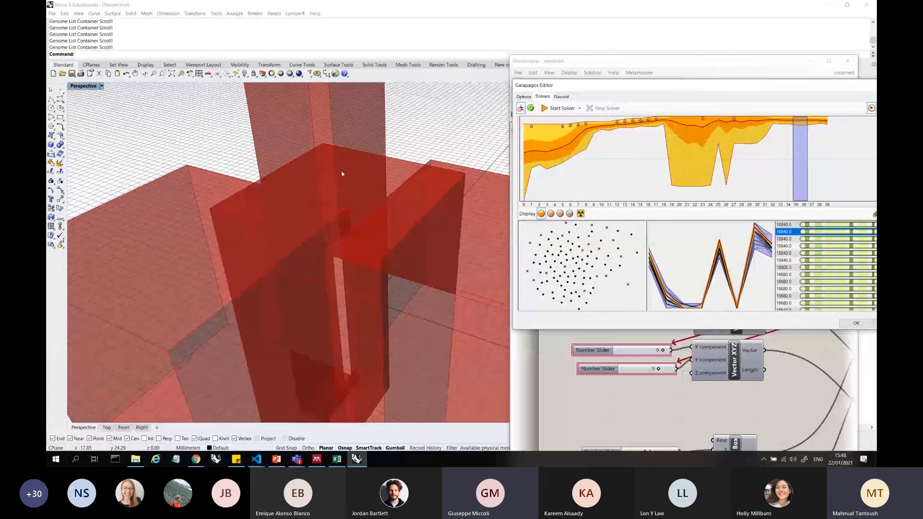
pyautogui.scroll(-8, 344, 172)
pyautogui.scroll(-5, 335, 241)
pyautogui.moveTo(345, 172); pyautogui.dragTo(343, 195, button='right')
pyautogui.scroll(8, 335, 241)
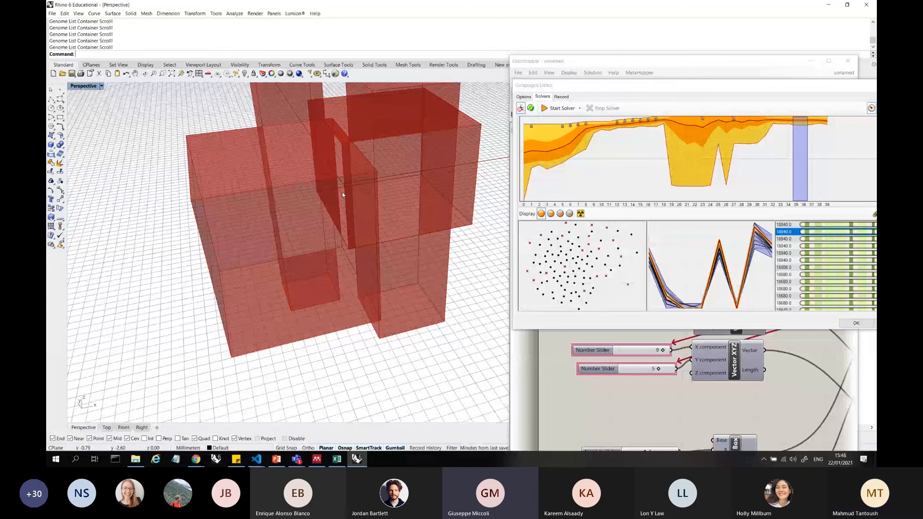
pyautogui.moveTo(237, 201); pyautogui.dragTo(360, 363, button='right')
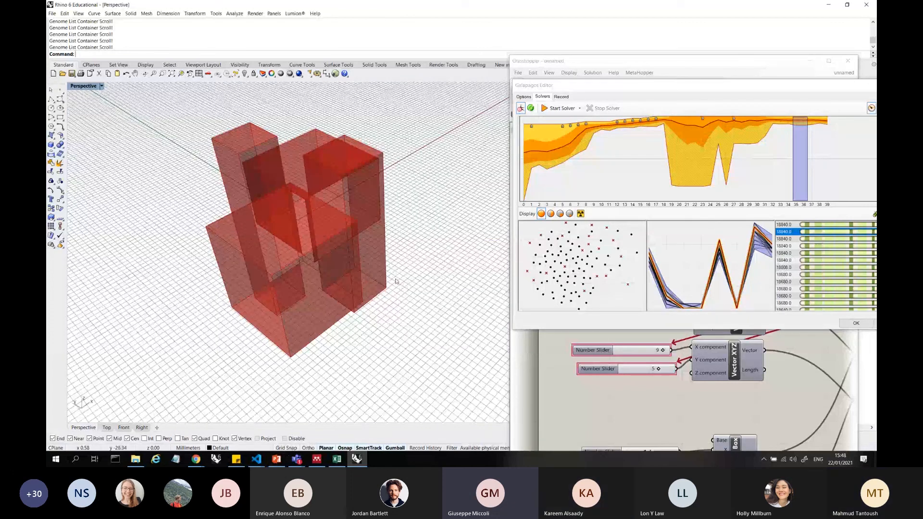
# Highlight generations 18 to 39 in the fitness graph and check the evolutionary solver's population setting
pyautogui.click(824, 156)
pyautogui.moveTo(823, 156); pyautogui.dragTo(662, 146)
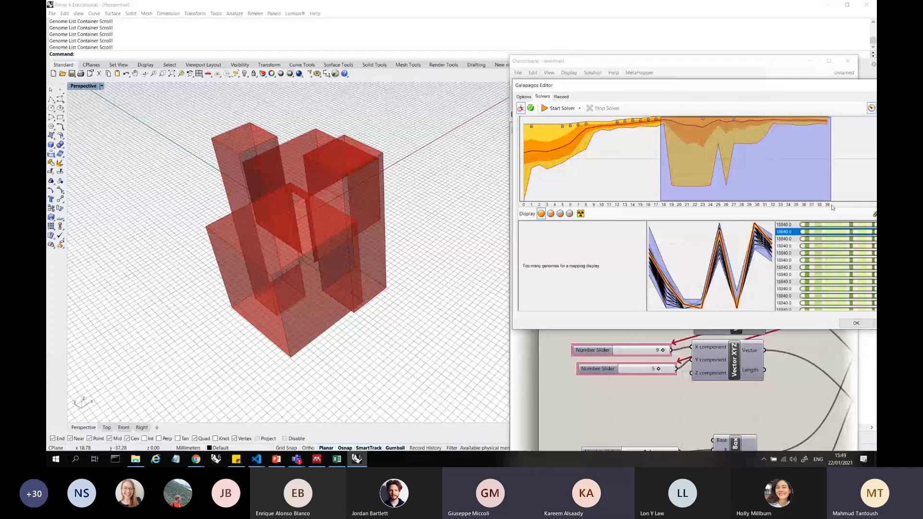
pyautogui.click(524, 96)
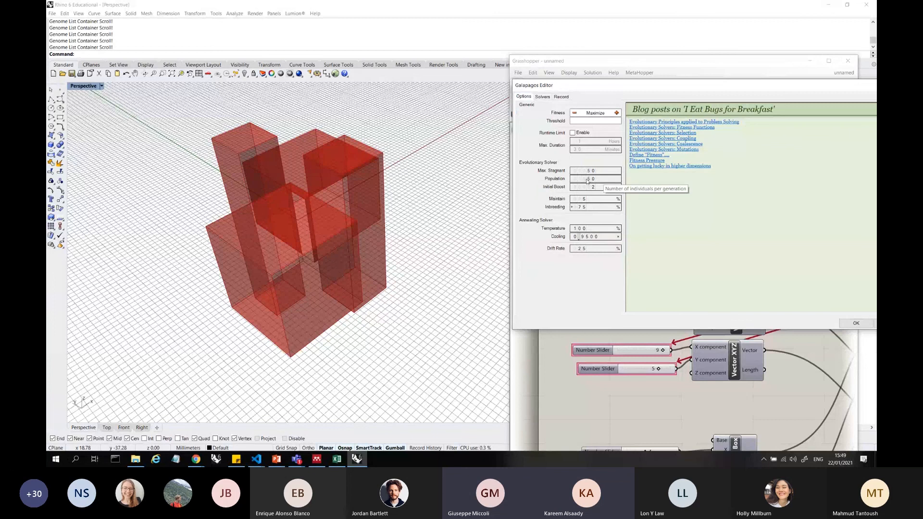
pyautogui.click(542, 97)
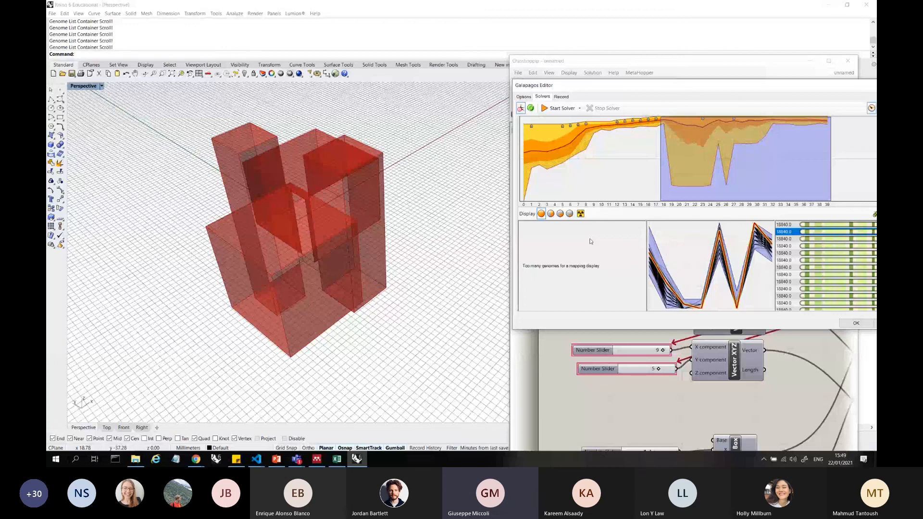
# Compare the genomes of generation 18, generations 1 to 6, generation 17 and generations 19 to 21 in the fitness graph
pyautogui.click(665, 126)
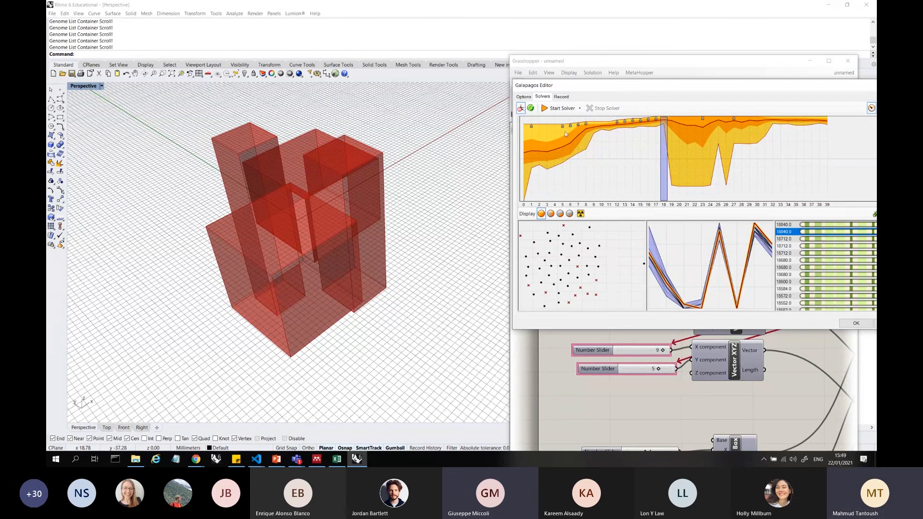
pyautogui.moveTo(532, 129); pyautogui.dragTo(574, 133)
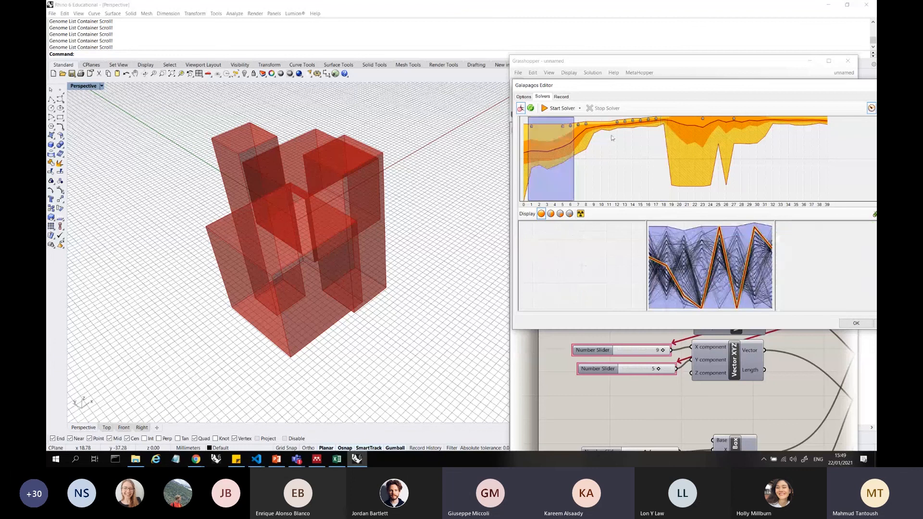
pyautogui.click(657, 158)
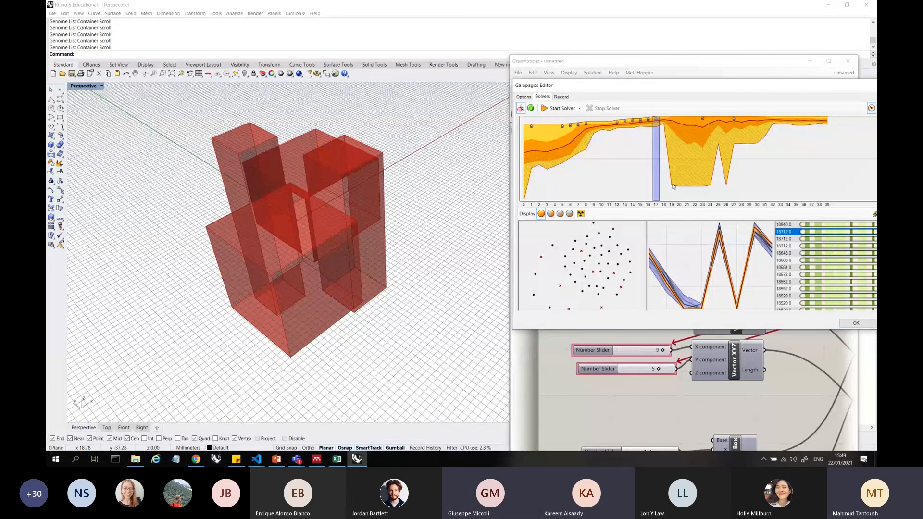
pyautogui.click(672, 139)
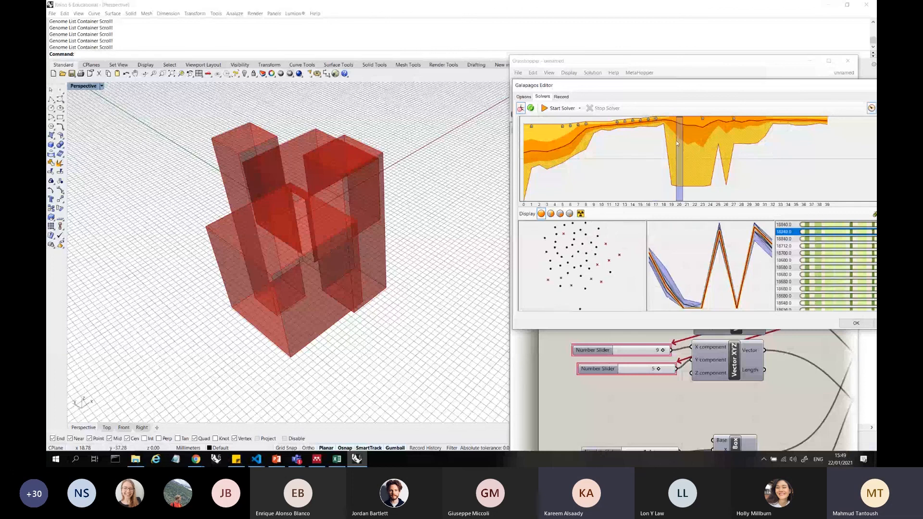
pyautogui.moveTo(672, 147); pyautogui.dragTo(681, 145)
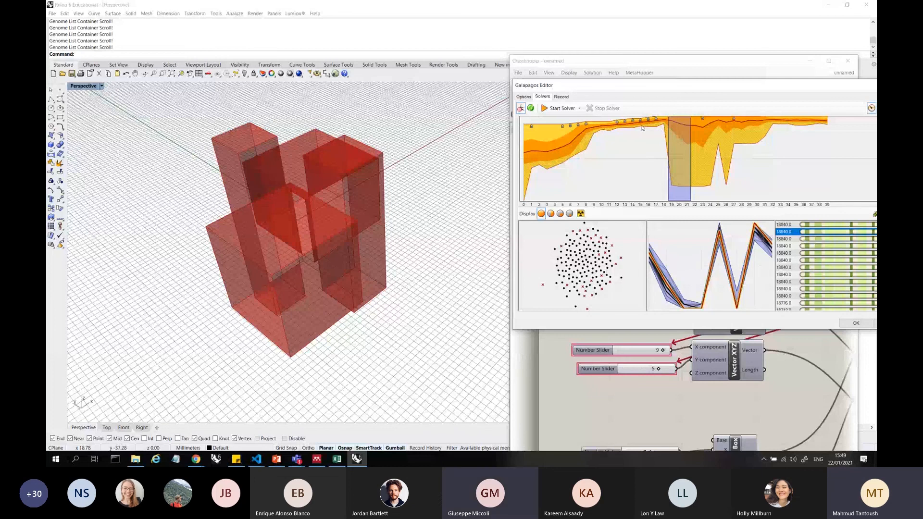
# Compare the genomes of generations 10 to 11, 14 to 18, 12 to 17 and 18 to 19 in the fitness graph
pyautogui.click(608, 128)
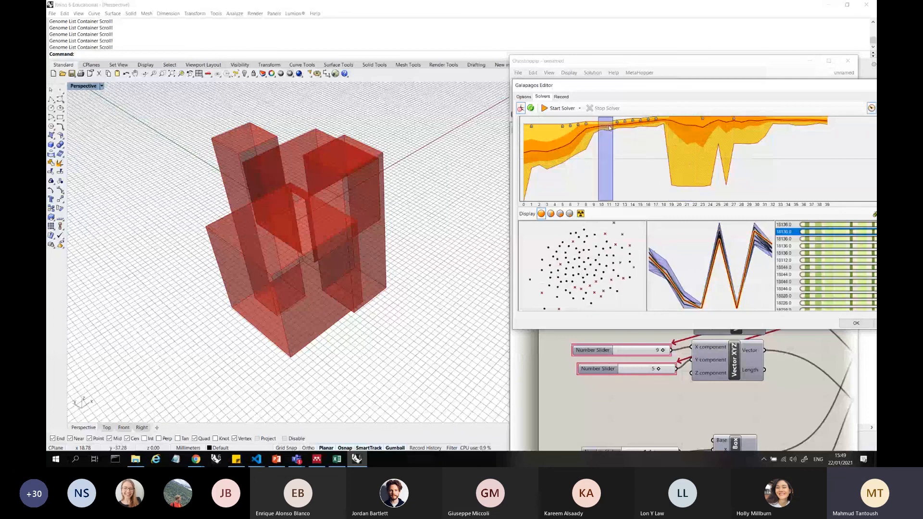
pyautogui.click(625, 133)
pyautogui.moveTo(646, 130); pyautogui.dragTo(668, 130)
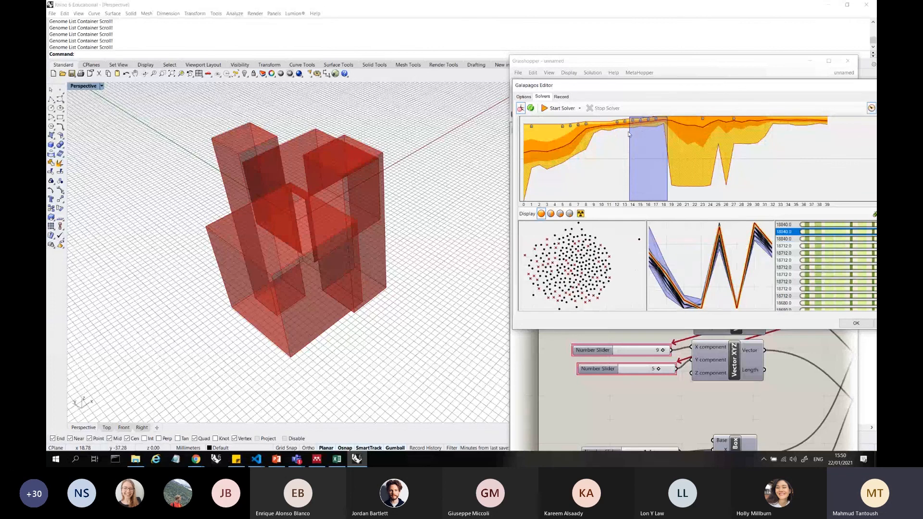
pyautogui.click(655, 133)
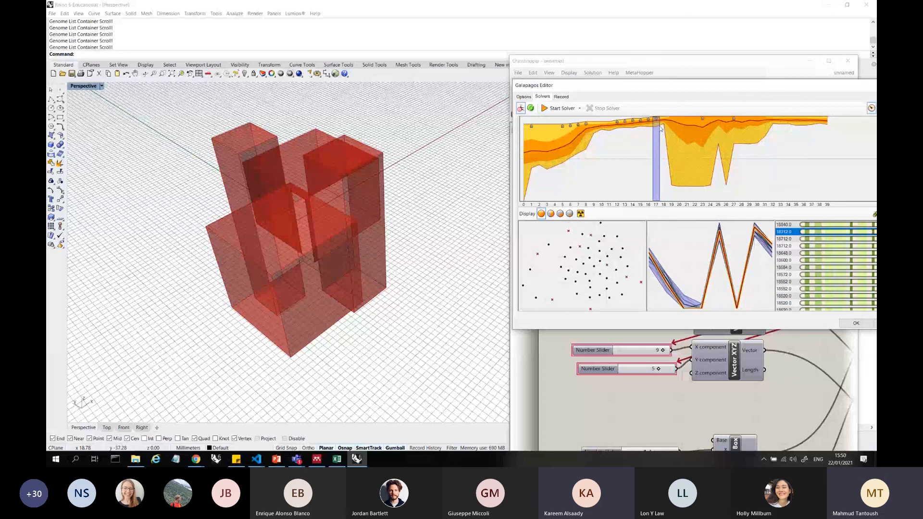
pyautogui.click(663, 128)
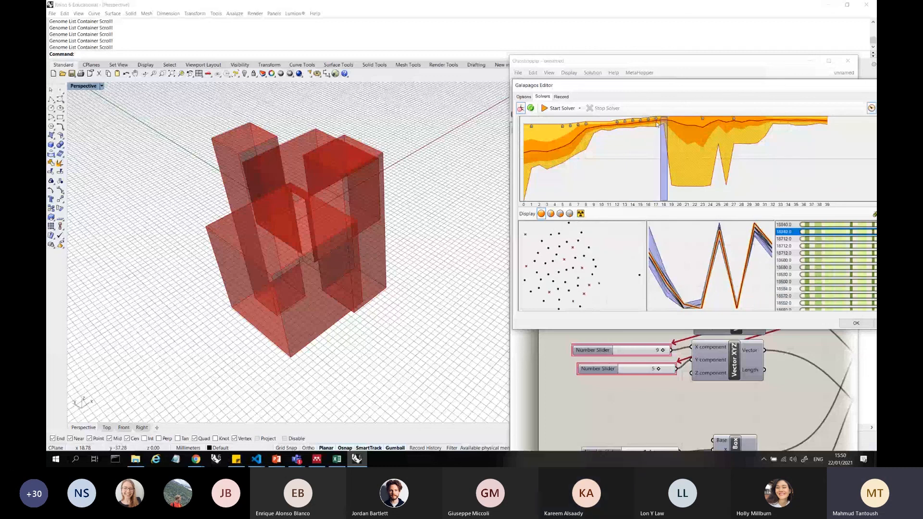
pyautogui.moveTo(662, 124); pyautogui.dragTo(618, 124)
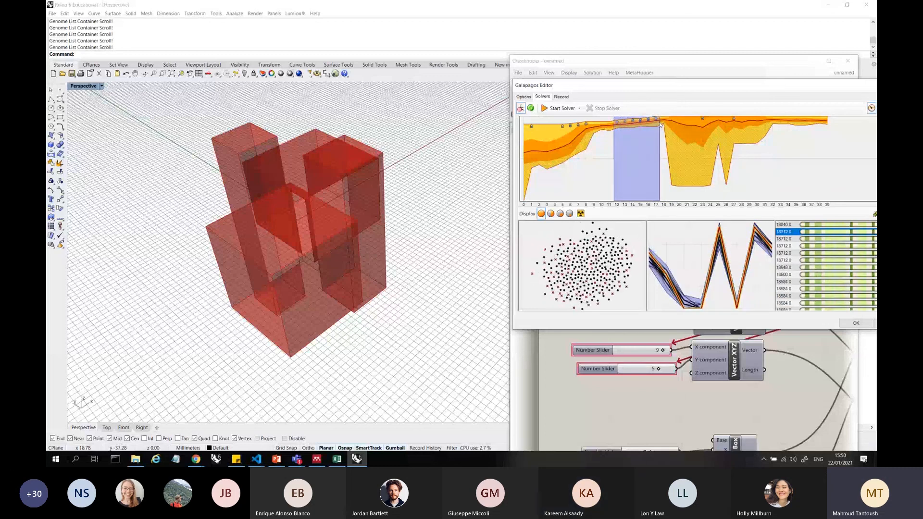
pyautogui.click(670, 125)
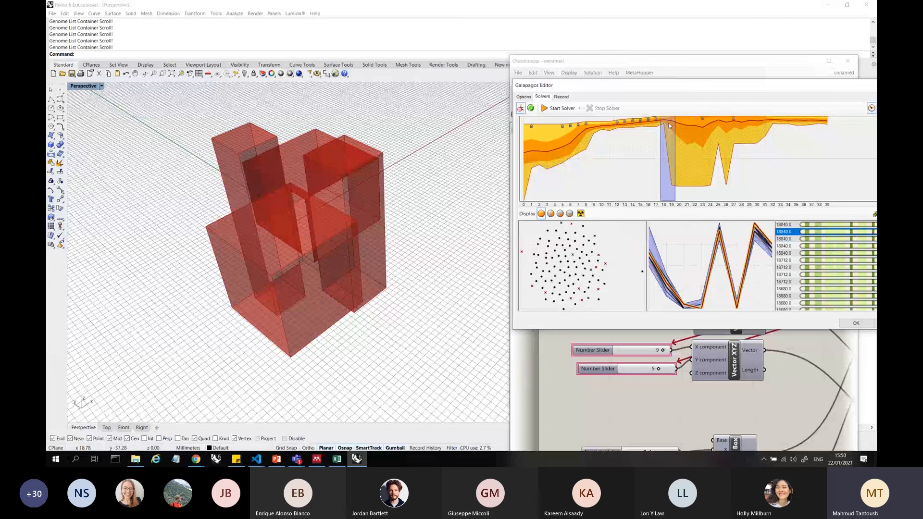
pyautogui.moveTo(669, 125)
pyautogui.mouseDown()
pyautogui.moveTo(678, 125)
pyautogui.moveTo(665, 125)
pyautogui.mouseUp()
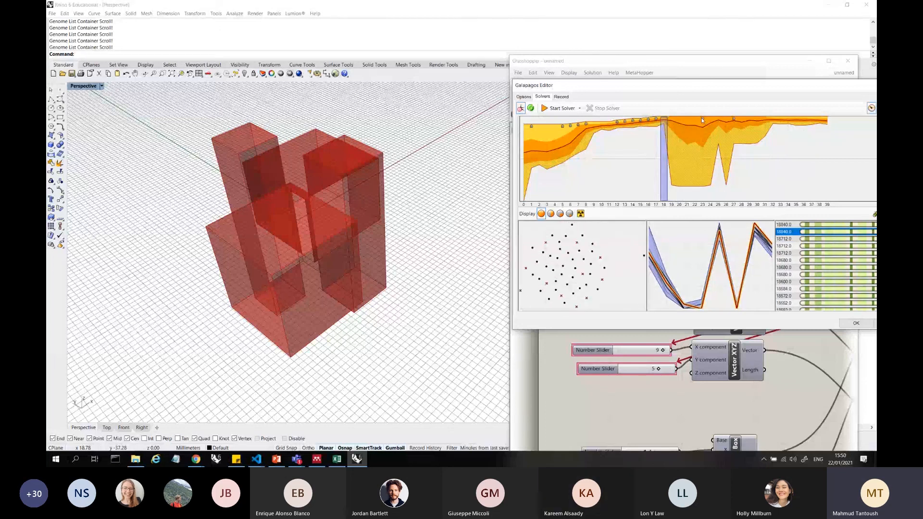
# Examine the genomes of the individual generations 23, 27, 17 and 16 in the fitness graph
pyautogui.click(703, 121)
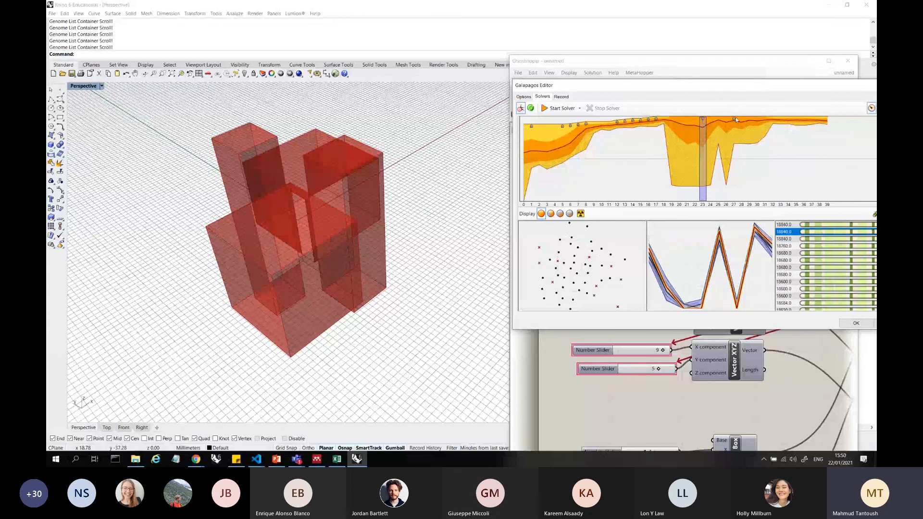
pyautogui.click(735, 117)
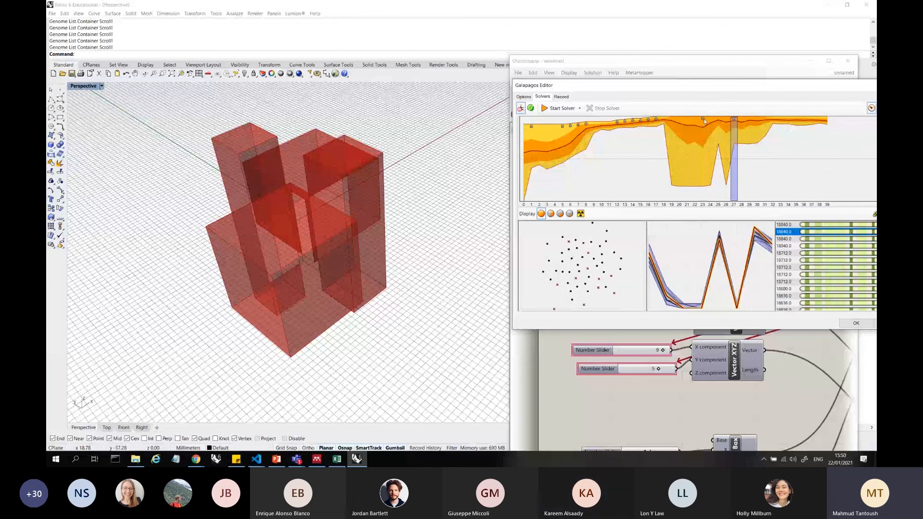
pyautogui.click(710, 120)
pyautogui.click(655, 121)
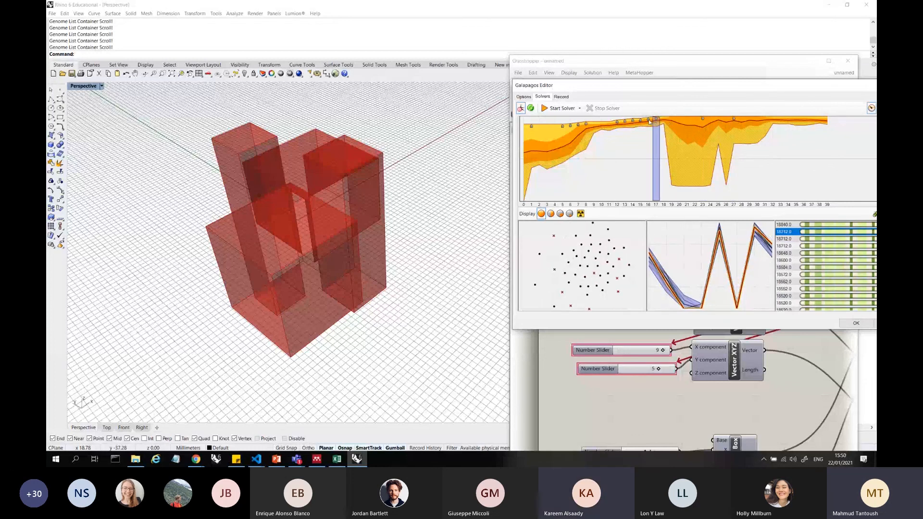
pyautogui.click(649, 121)
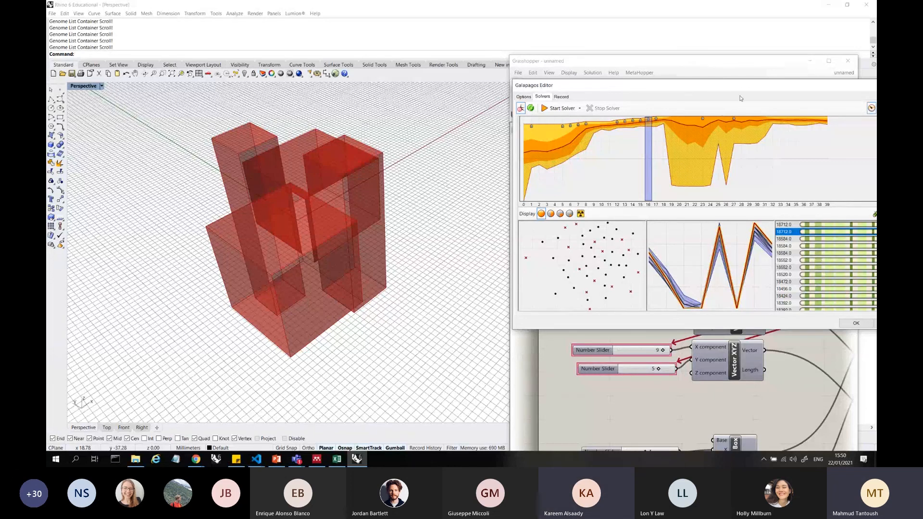
# Move the Galapagos Editor aside to check the number sliders, bring it back and highlight generations 16 to 23
pyautogui.moveTo(737, 82); pyautogui.dragTo(268, 81)
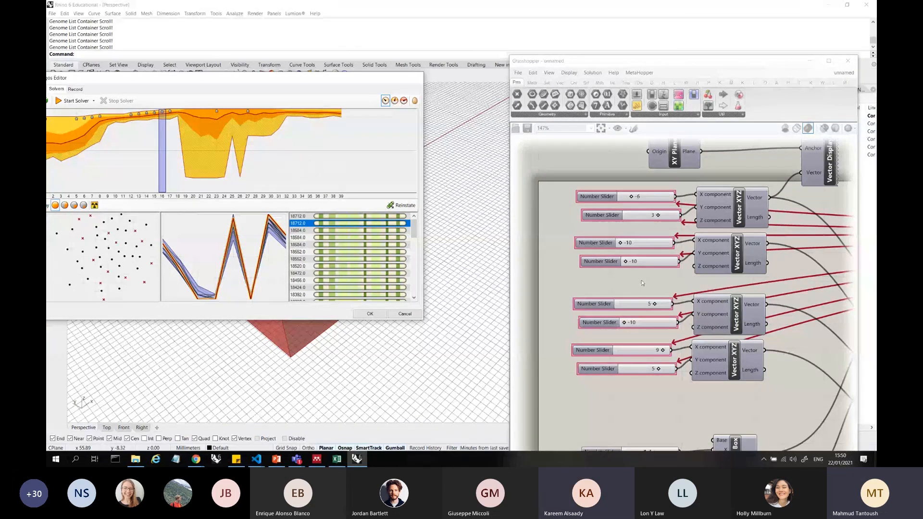
pyautogui.moveTo(196, 77); pyautogui.dragTo(601, 98)
pyautogui.moveTo(566, 164); pyautogui.dragTo(621, 165)
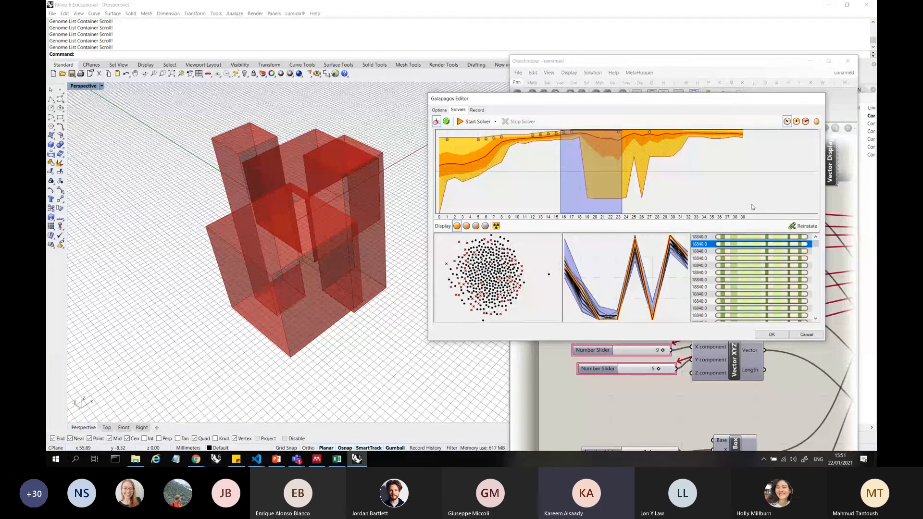
# Highlight generation 1 in the fitness graph and reinstate its second-ranked genome
pyautogui.click(447, 183)
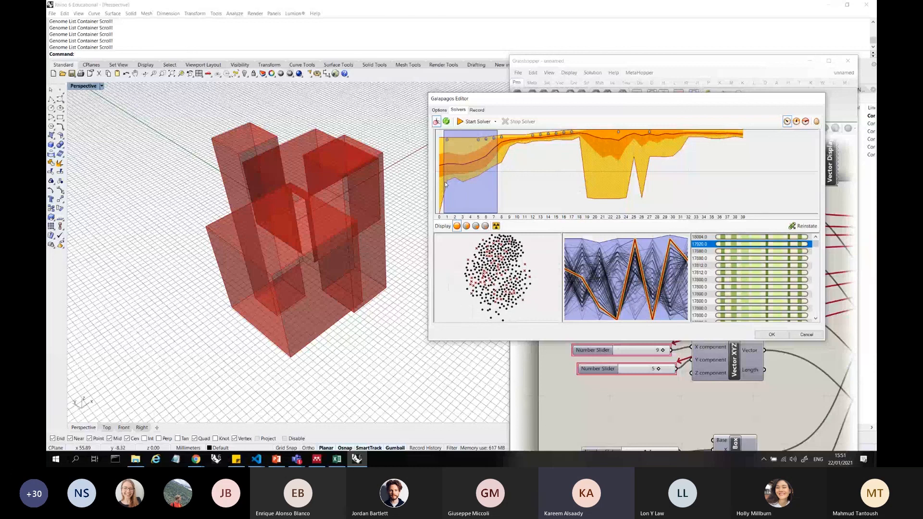
pyautogui.click(446, 166)
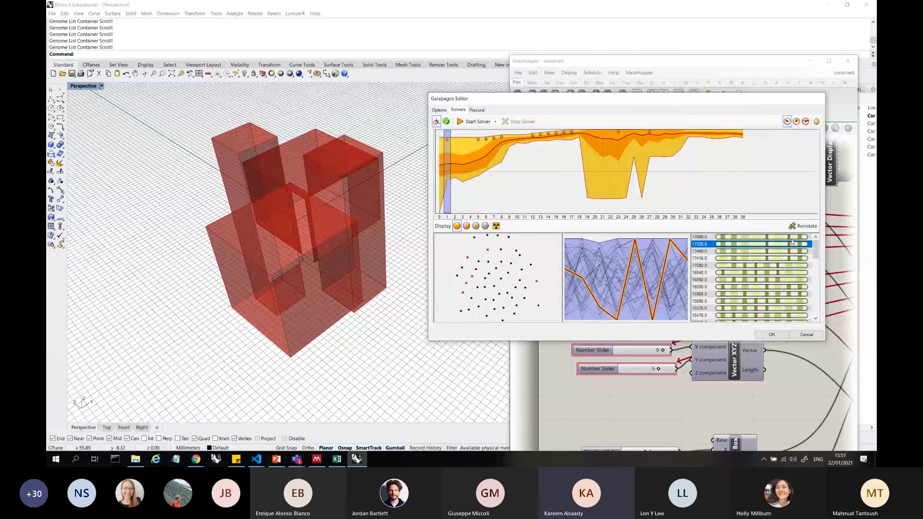
pyautogui.click(802, 226)
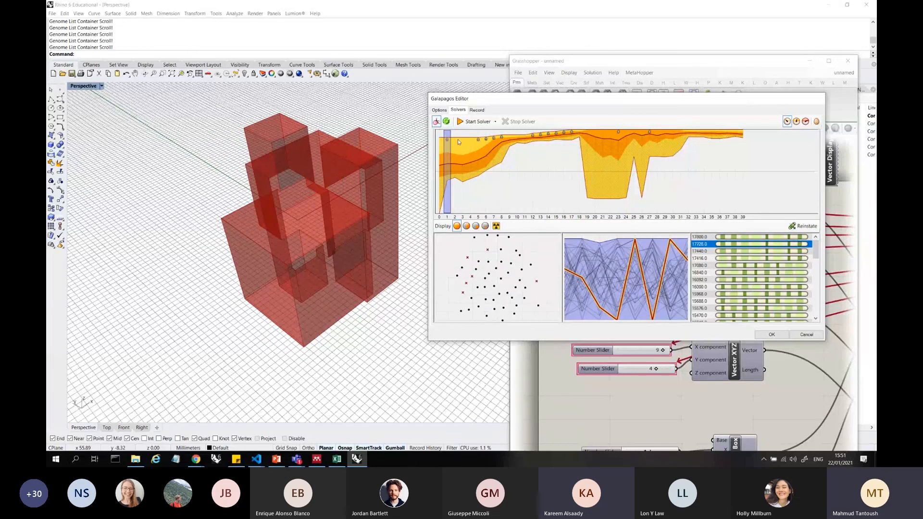
# Reinstate the lowest-ranked genome of generation 1 and inspect the resulting boxes in the Perspective viewport
pyautogui.moveTo(816, 251); pyautogui.dragTo(816, 322)
pyautogui.click(779, 317)
pyautogui.scroll(-10, 812, 263)
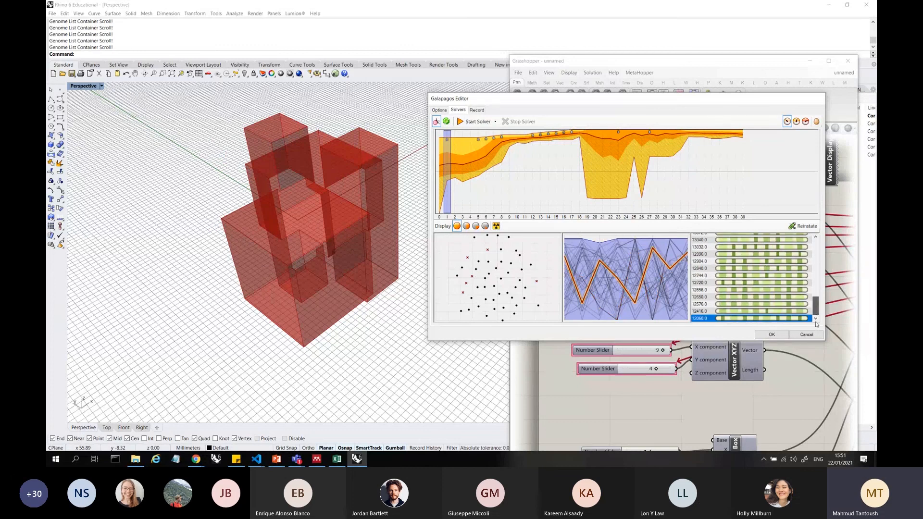
pyautogui.click(803, 226)
pyautogui.moveTo(324, 291); pyautogui.dragTo(287, 216, button='right')
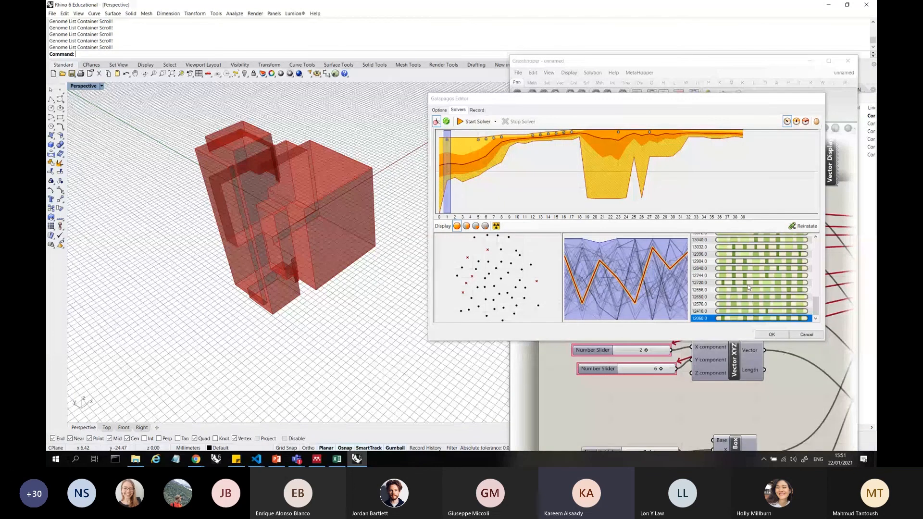
# Select the top-ranked genome of generation 1 and move the Galapagos Editor temporarily aside to check the slider values
pyautogui.scroll(2, 807, 308)
pyautogui.scroll(4, 807, 308)
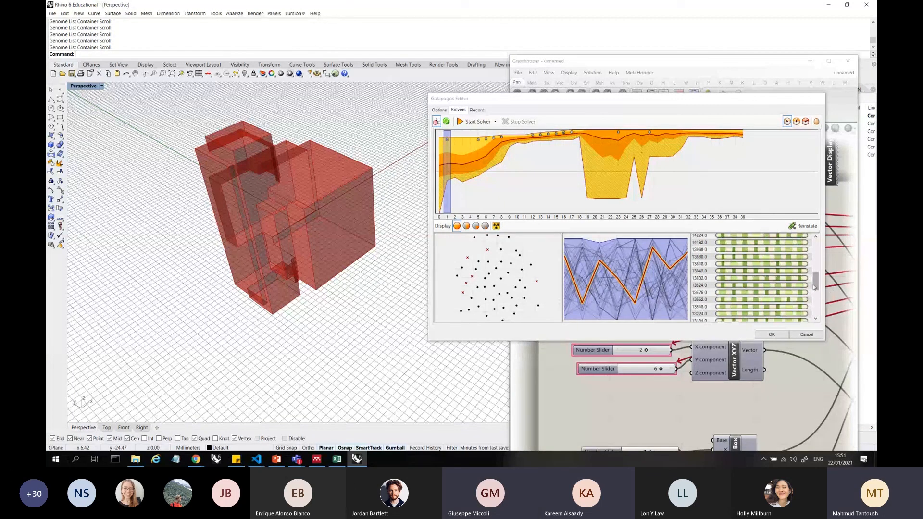
pyautogui.moveTo(816, 283); pyautogui.dragTo(816, 237)
pyautogui.click(808, 237)
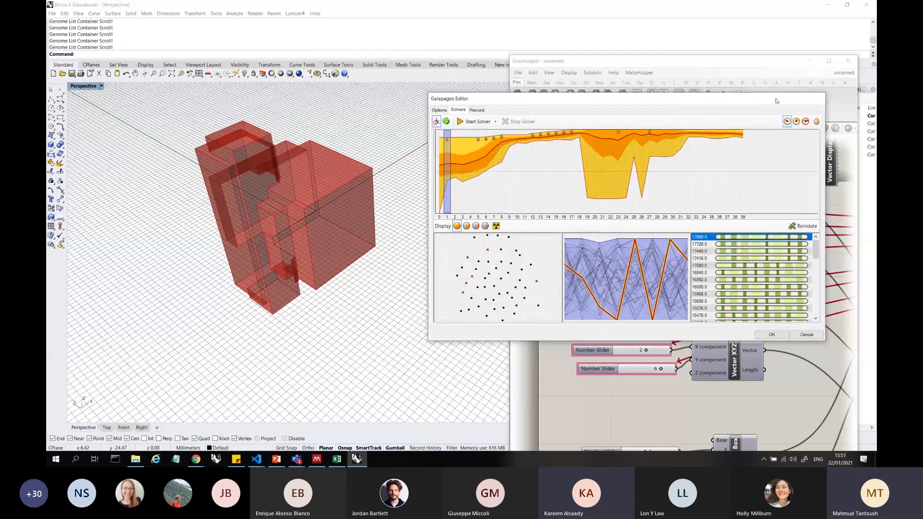
pyautogui.moveTo(777, 100); pyautogui.dragTo(507, 173)
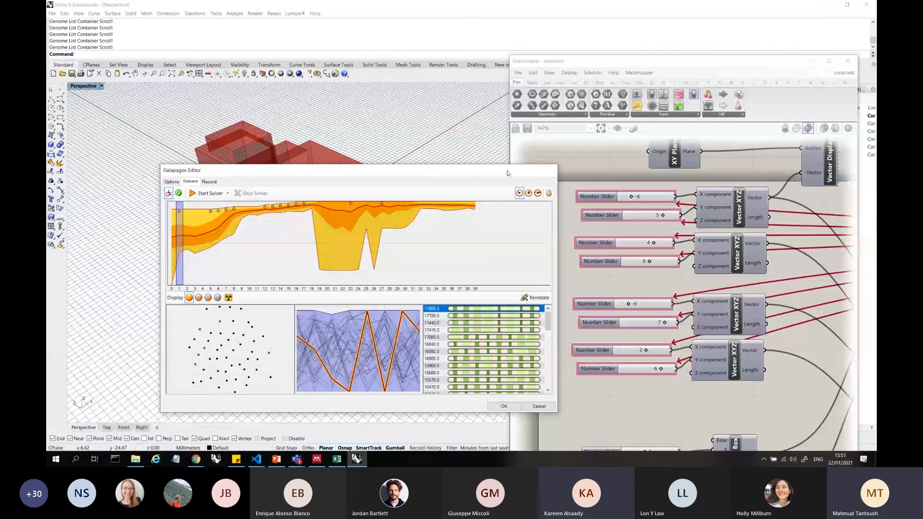
pyautogui.moveTo(411, 174); pyautogui.dragTo(672, 138)
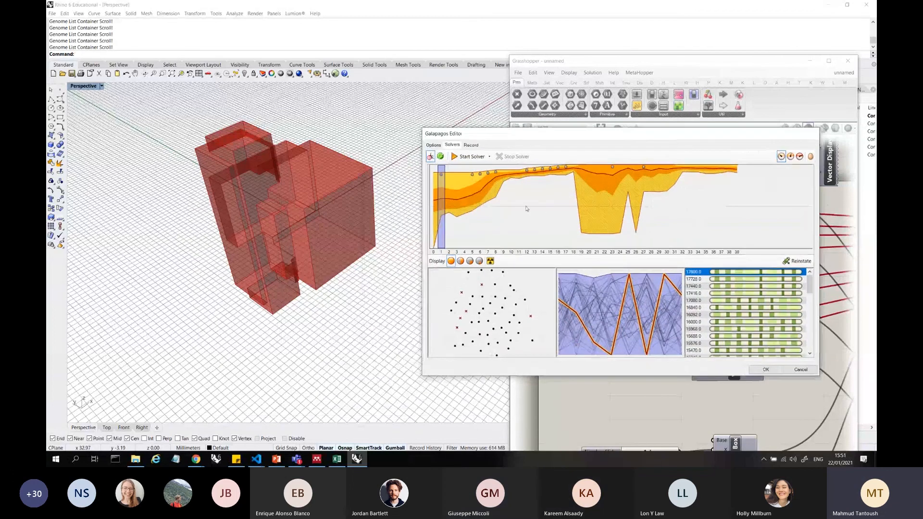
# Highlight generations 0 to 3, narrow the range to generation 2 and reinstate its genome with fitness 15144
pyautogui.click(459, 212)
pyautogui.moveTo(459, 211); pyautogui.dragTo(431, 212)
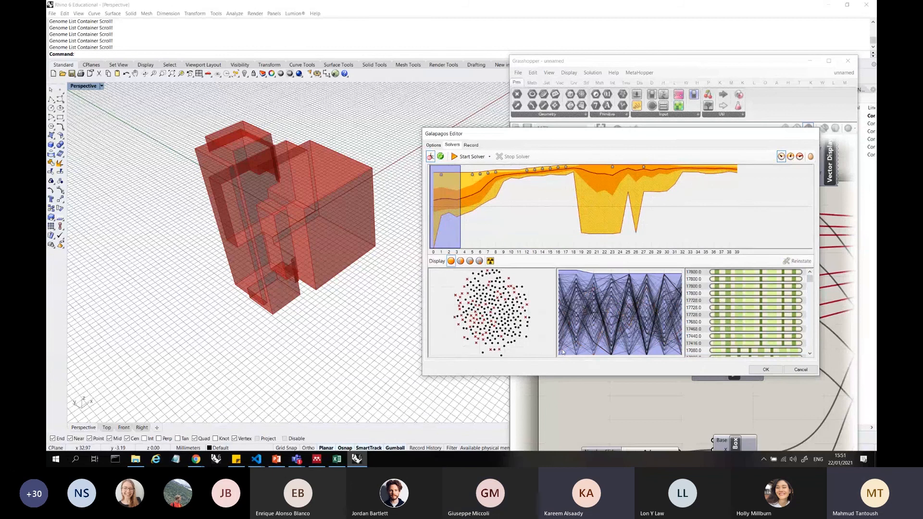
pyautogui.click(449, 212)
pyautogui.moveTo(809, 280); pyautogui.dragTo(801, 352)
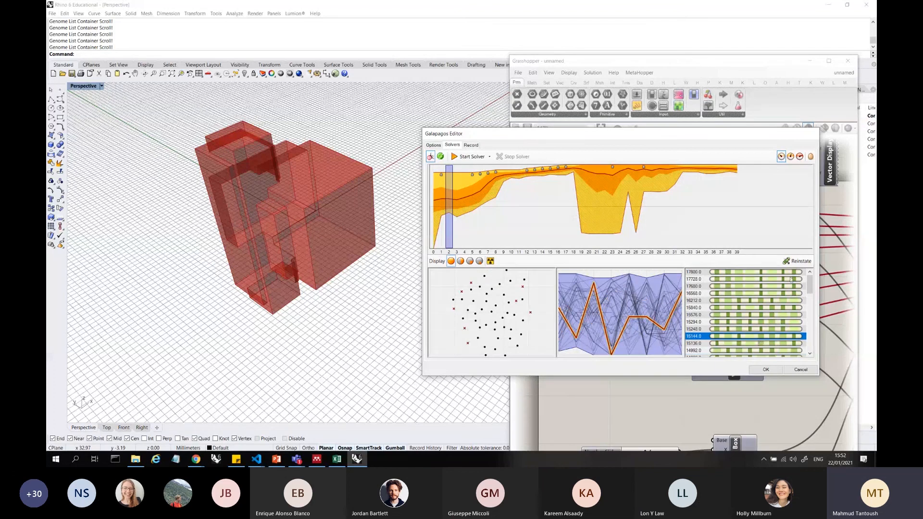
pyautogui.click(740, 337)
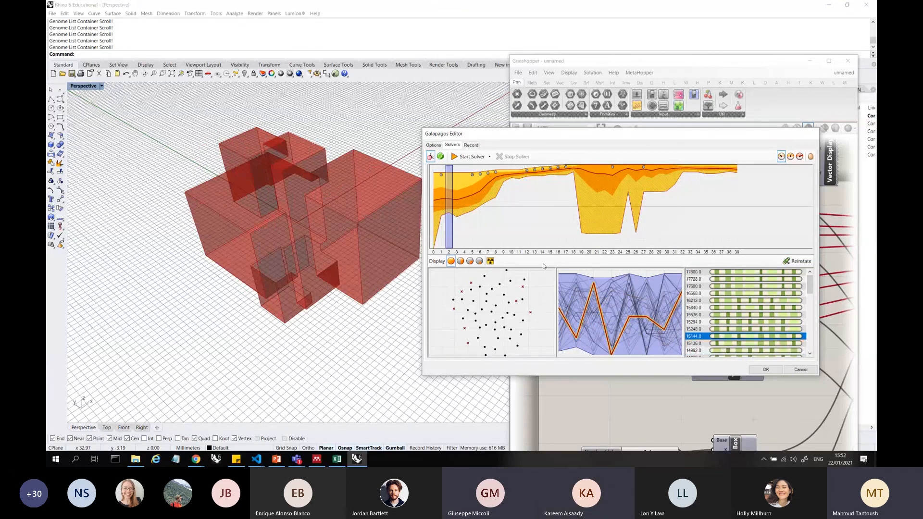
# Compare the genomes of generations 15 to 17, 32 to 38 and 36 to 39, selecting the top-ranked one
pyautogui.click(554, 191)
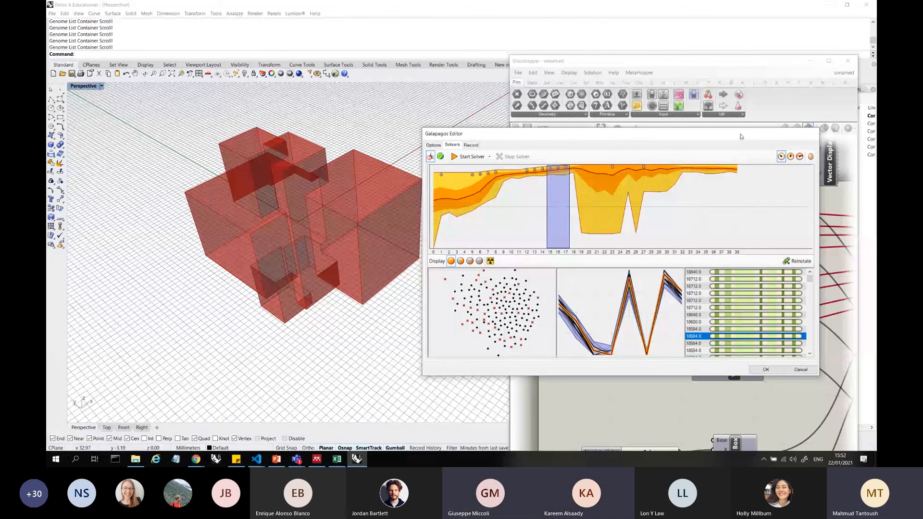
pyautogui.moveTo(741, 136); pyautogui.dragTo(677, 121)
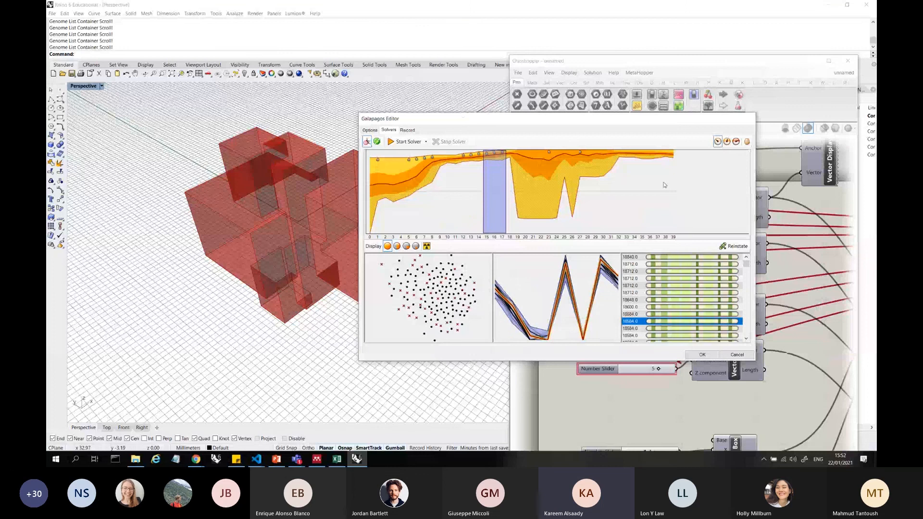
pyautogui.click(664, 185)
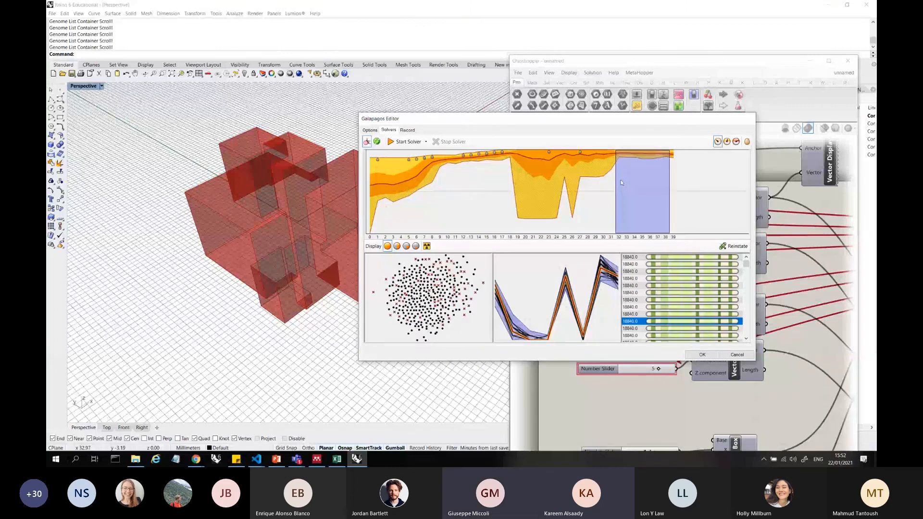
pyautogui.click(736, 257)
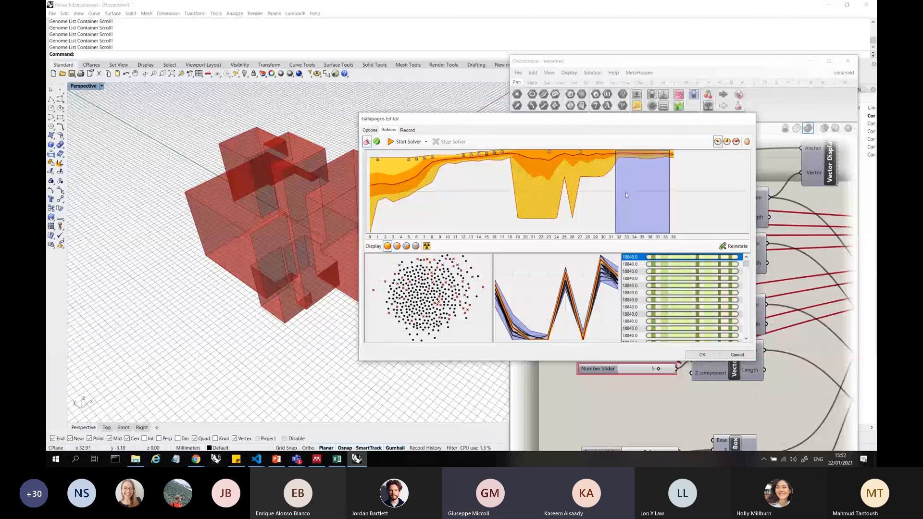
pyautogui.moveTo(677, 168); pyautogui.dragTo(650, 168)
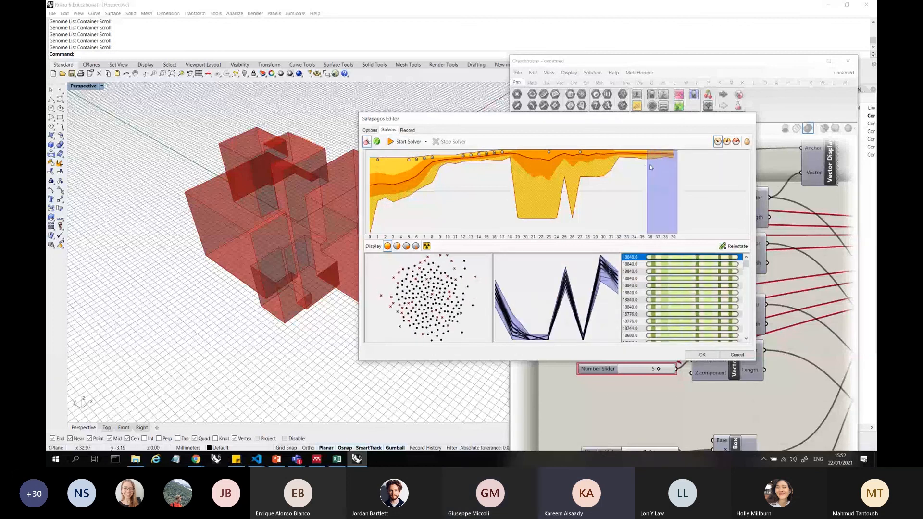
# Restart the Galapagos solver from the current slider setup and stop it at generation 11
pyautogui.click(425, 141)
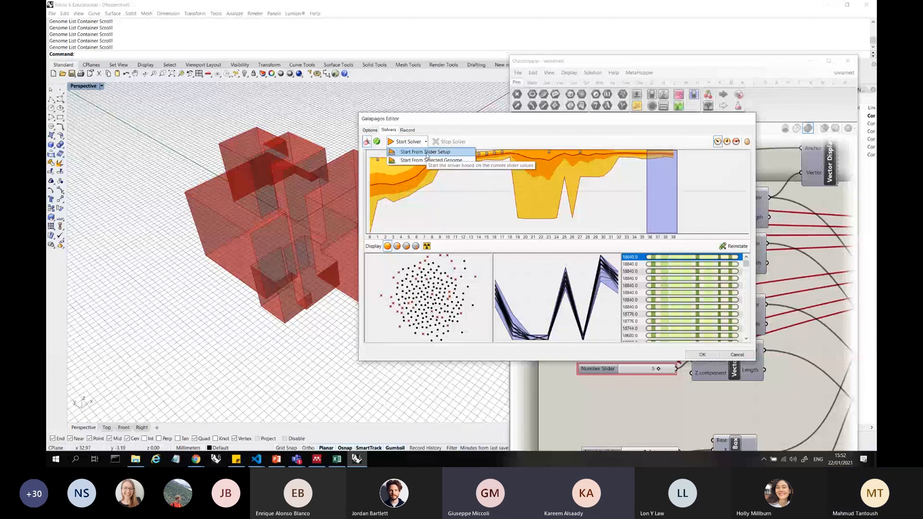
pyautogui.click(426, 152)
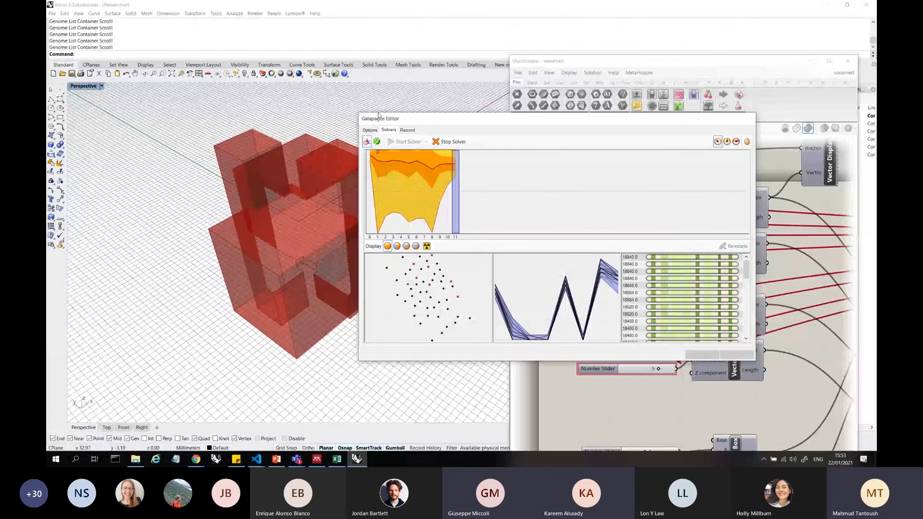
pyautogui.click(449, 142)
# Move the Galapagos Editor aside to check the slider values, bring it back and examine the top genomes of generation 11
pyautogui.moveTo(584, 137); pyautogui.dragTo(329, 160)
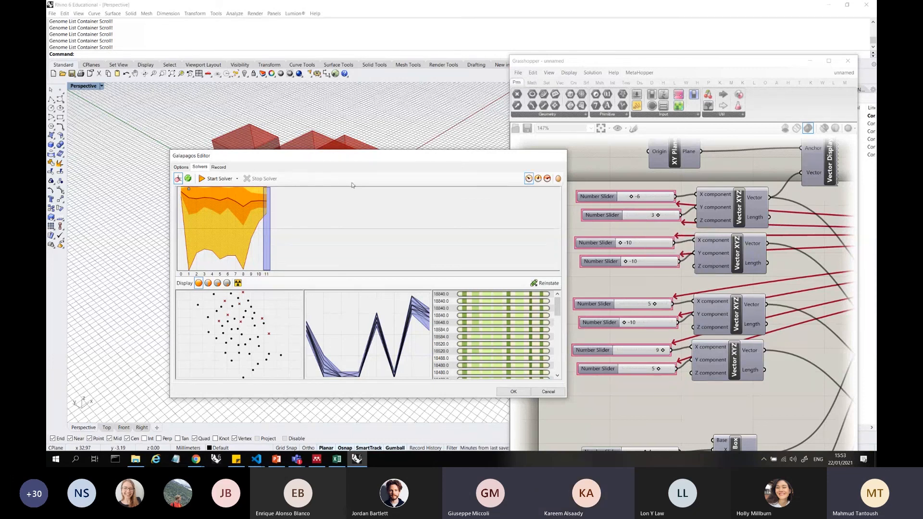
pyautogui.moveTo(385, 155); pyautogui.dragTo(635, 96)
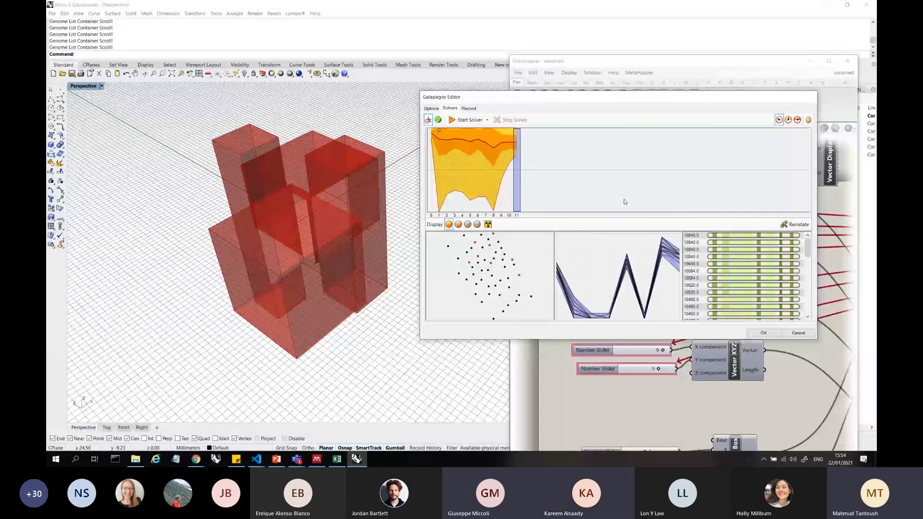
pyautogui.click(773, 250)
pyautogui.click(768, 279)
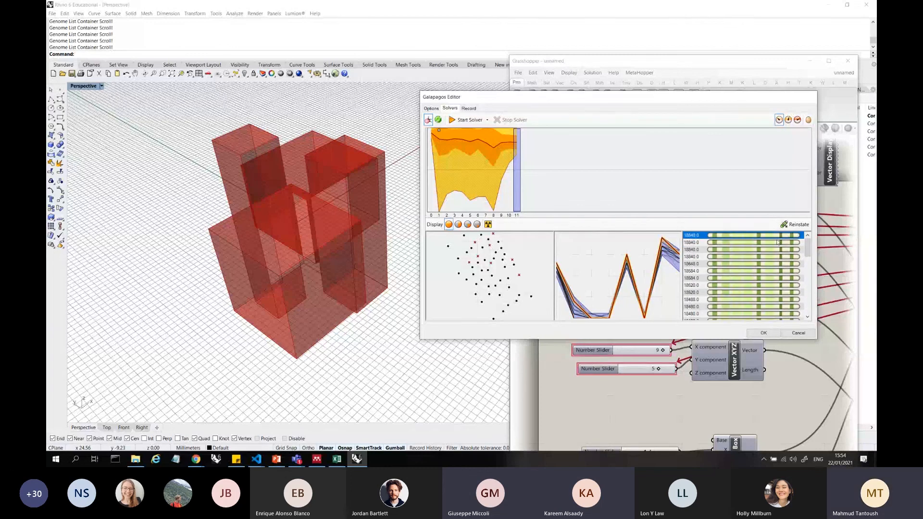
# Inspect the 18480 genome of generation 11 and dismiss the Galapagos Editor without reinstating it
pyautogui.click(776, 299)
pyautogui.click(777, 308)
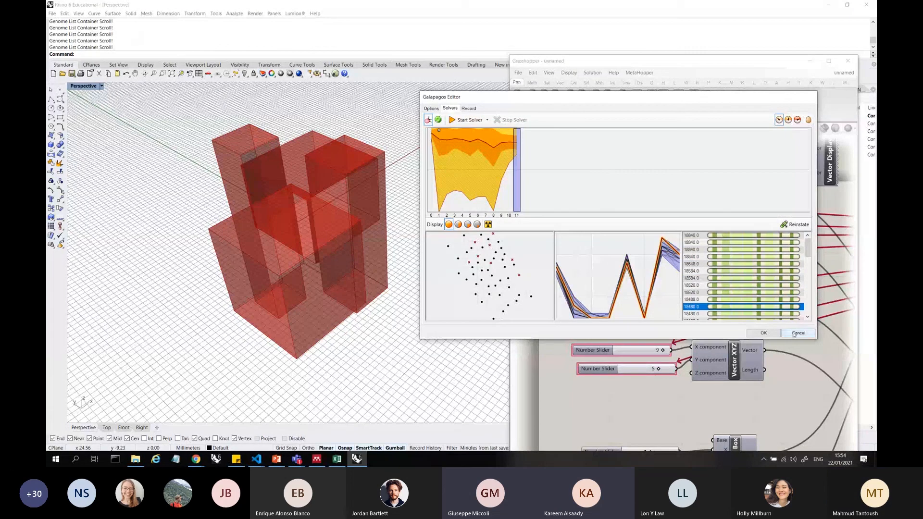
pyautogui.click(798, 333)
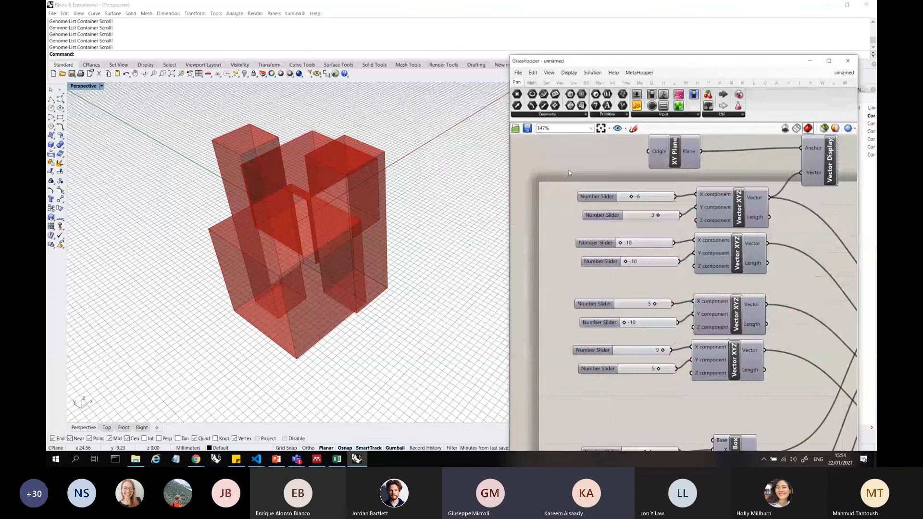
# Reopen the Galapagos Editor from the Galapagos component and start a new solver run with fitness set to Maximize
pyautogui.scroll(-2, 683, 294)
pyautogui.scroll(3, 715, 169)
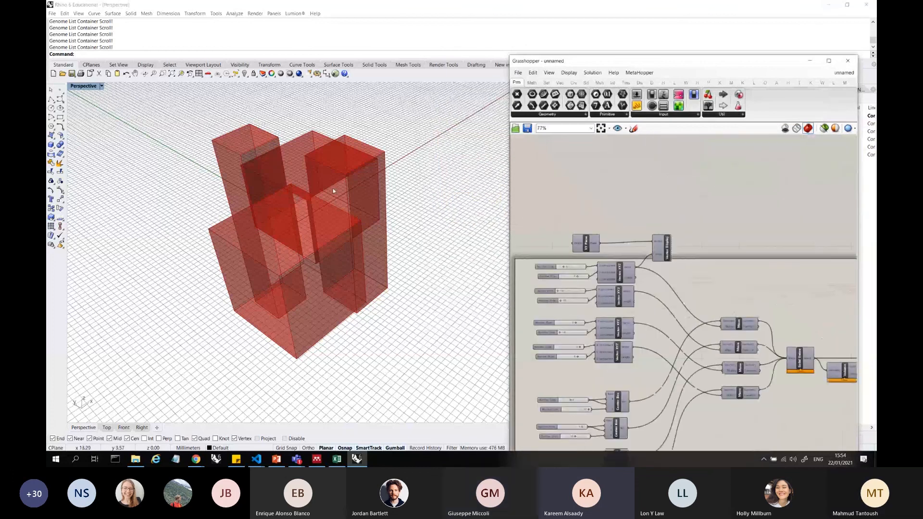
pyautogui.scroll(-7, 335, 189)
pyautogui.scroll(-3, 584, 205)
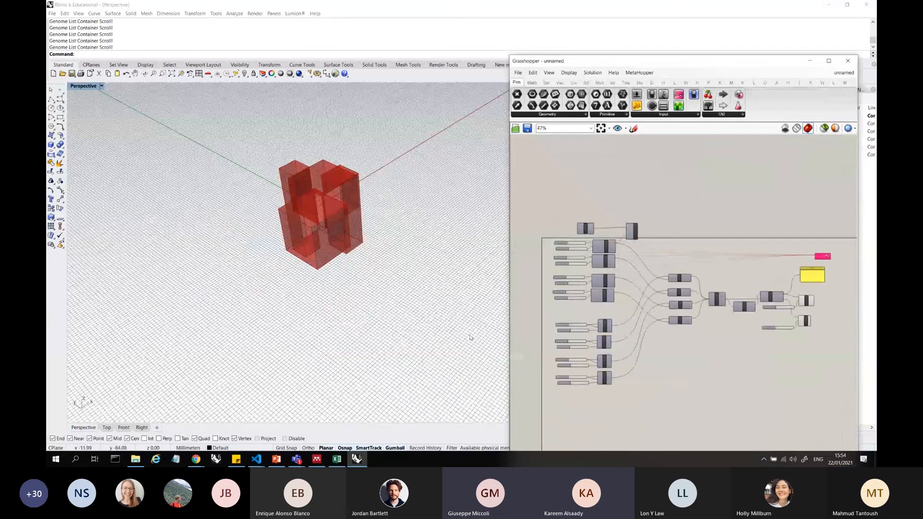
pyautogui.click(136, 459)
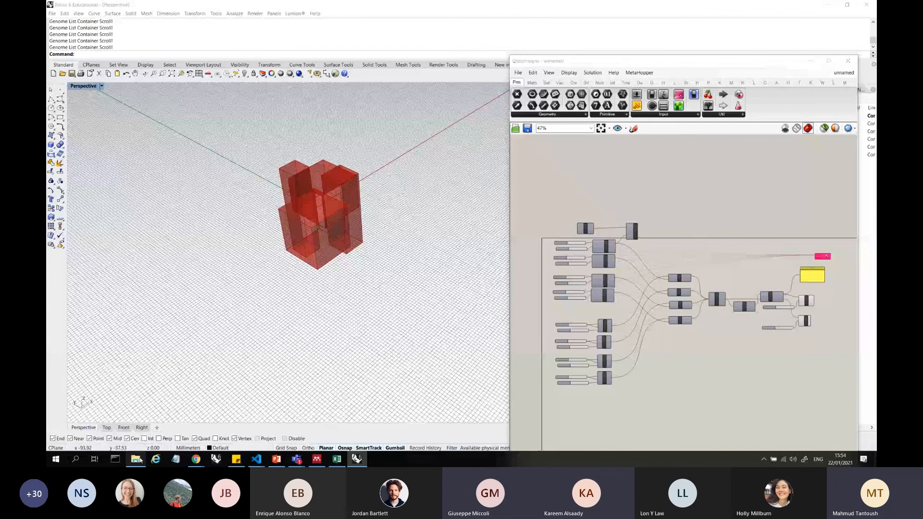
pyautogui.scroll(10, 705, 260)
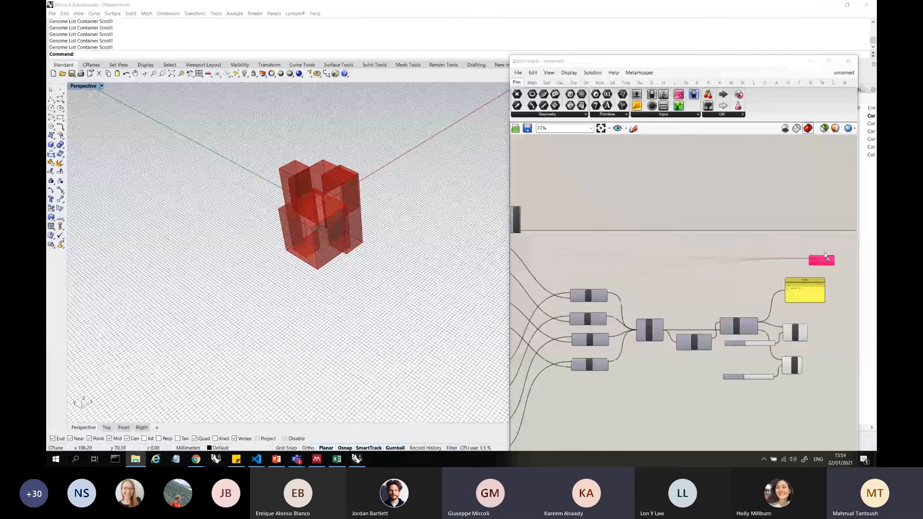
pyautogui.doubleClick(811, 269)
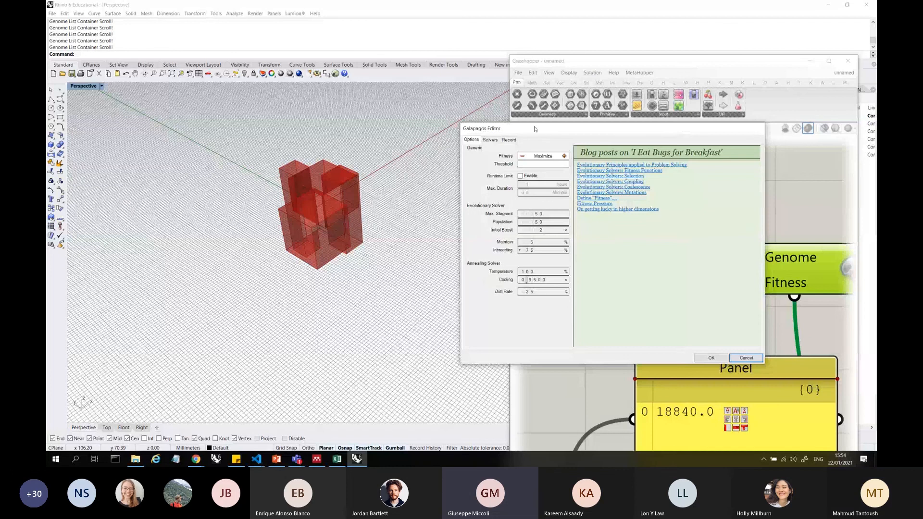
pyautogui.click(490, 139)
pyautogui.click(507, 151)
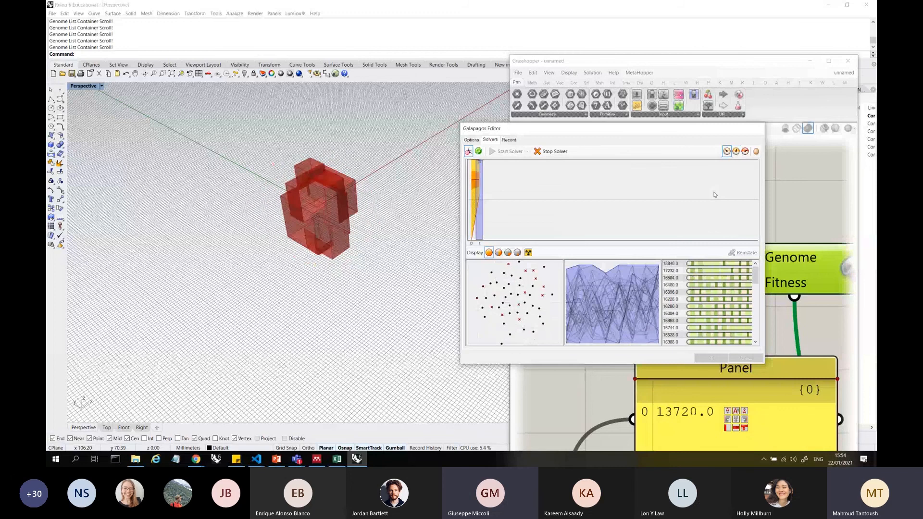
# Review the Galapagos options during the run, move the editor clear of the fitness panel and stop the solver at generation 13
pyautogui.click(471, 139)
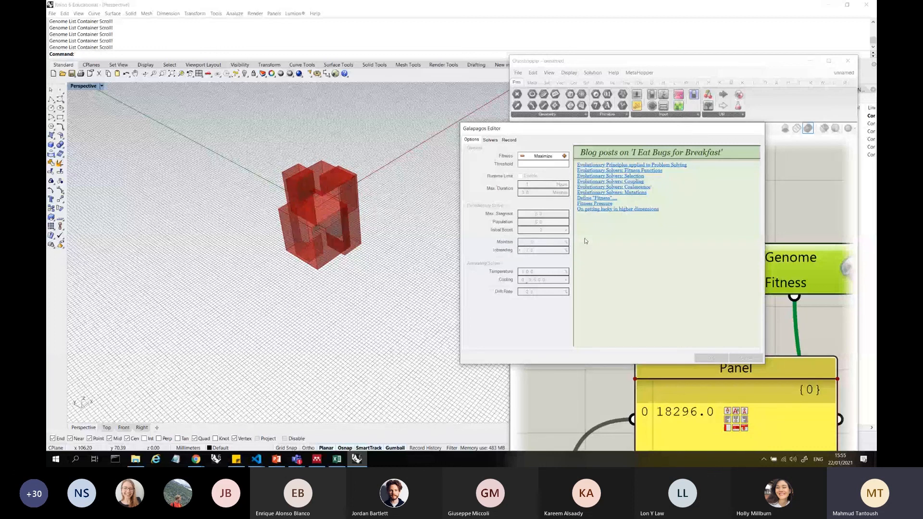
pyautogui.moveTo(578, 129); pyautogui.dragTo(509, 94)
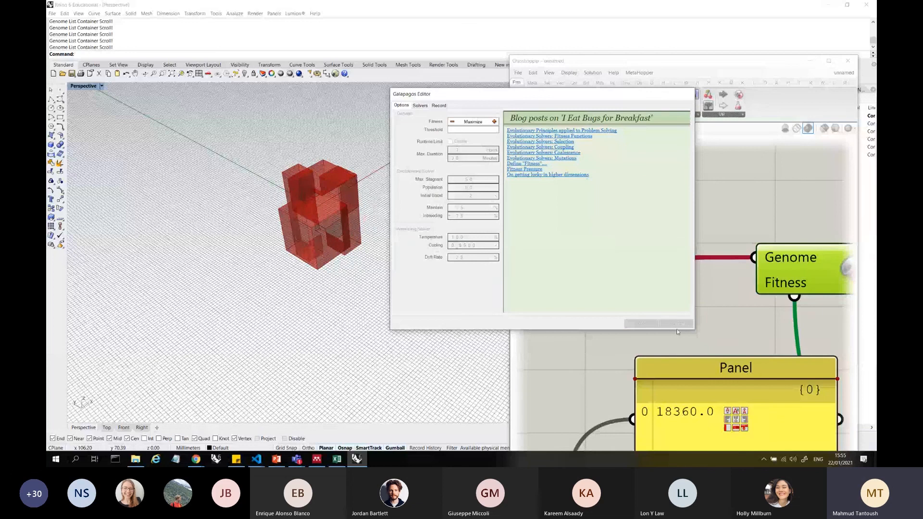
pyautogui.click(677, 331)
pyautogui.click(421, 105)
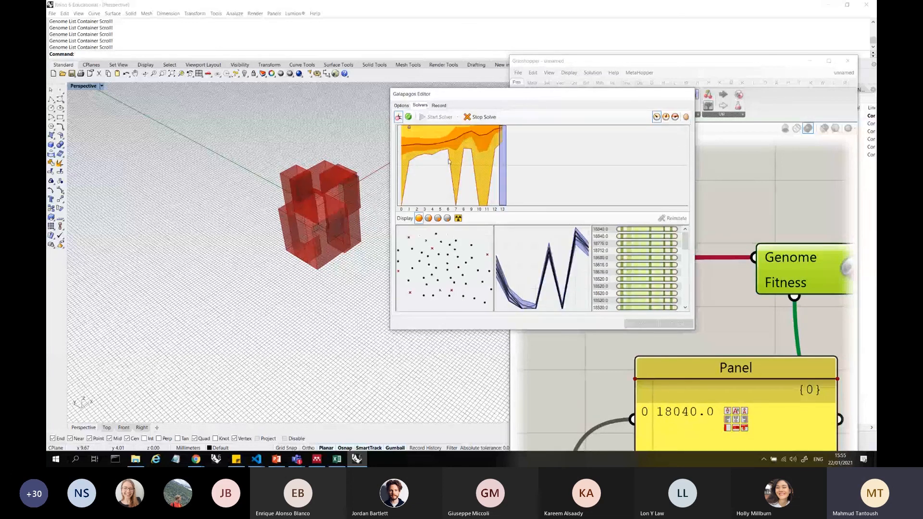
pyautogui.click(481, 116)
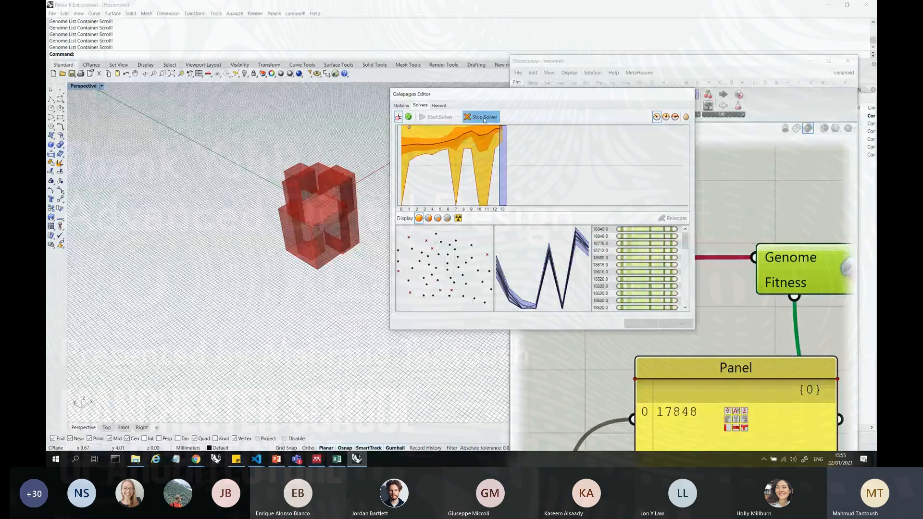